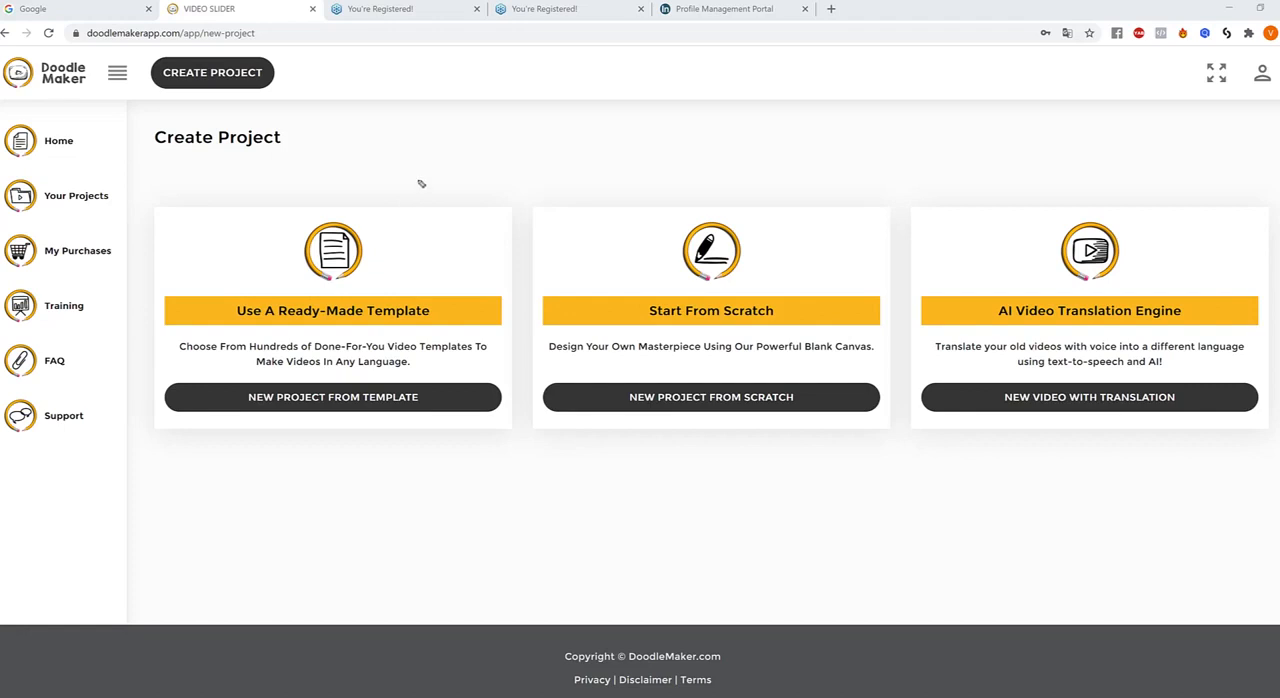
mouse_move(432, 157)
left_mouse_down()
mouse_move(364, 244)
mouse_move(397, 246)
left_mouse_up()
mouse_move(855, 156)
left_mouse_down()
mouse_move(833, 234)
mouse_move(796, 278)
mouse_move(830, 268)
left_mouse_up()
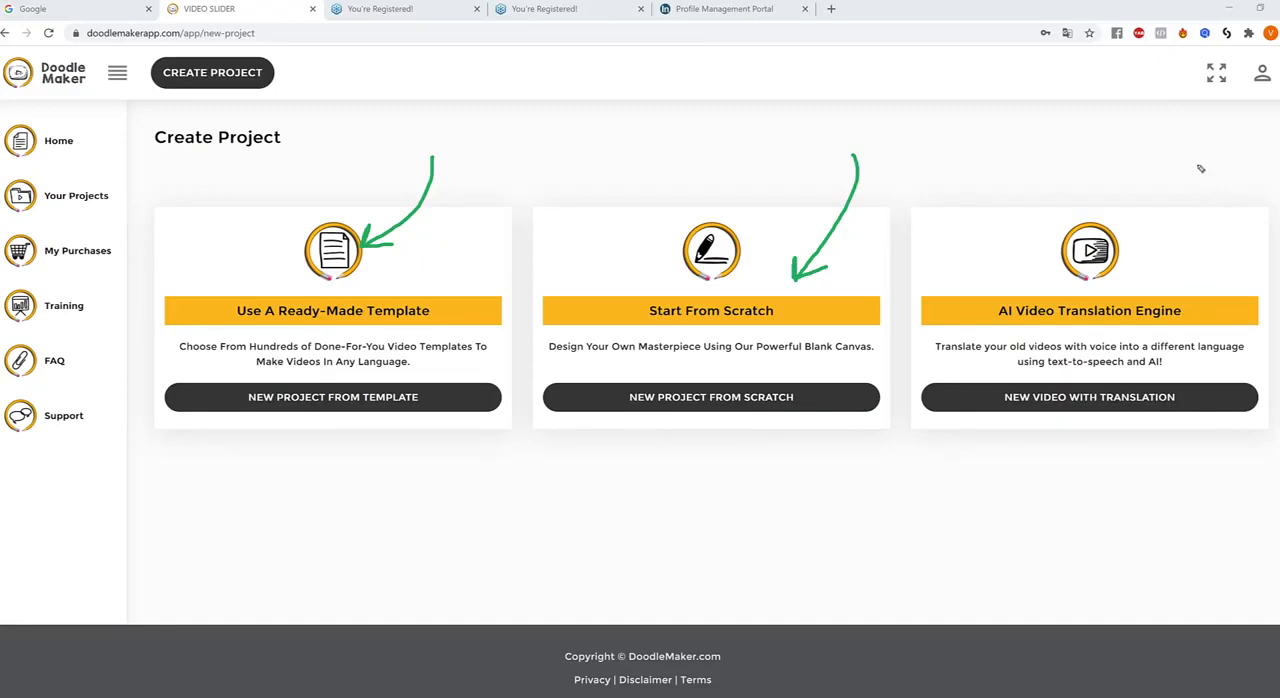
mouse_move(1186, 167)
left_mouse_down()
mouse_move(1197, 237)
mouse_move(1160, 252)
mouse_move(1150, 278)
left_mouse_up()
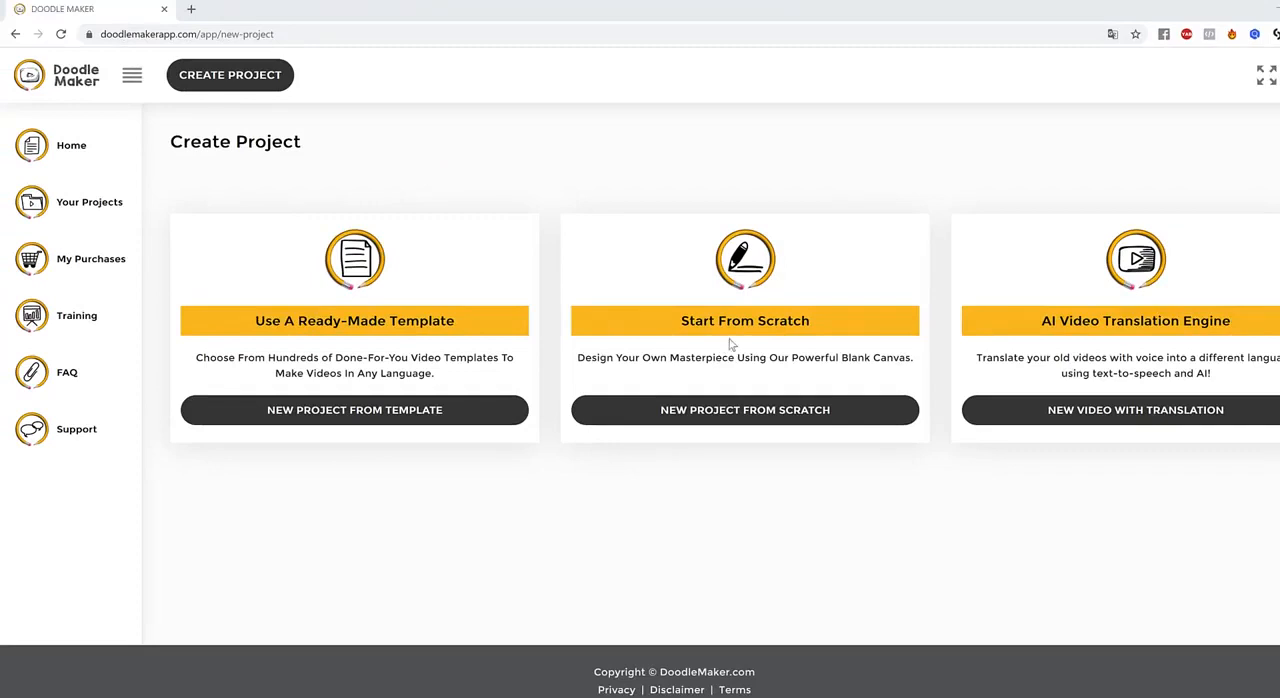
left_click_drag(256, 321, 457, 324)
left_click(456, 322)
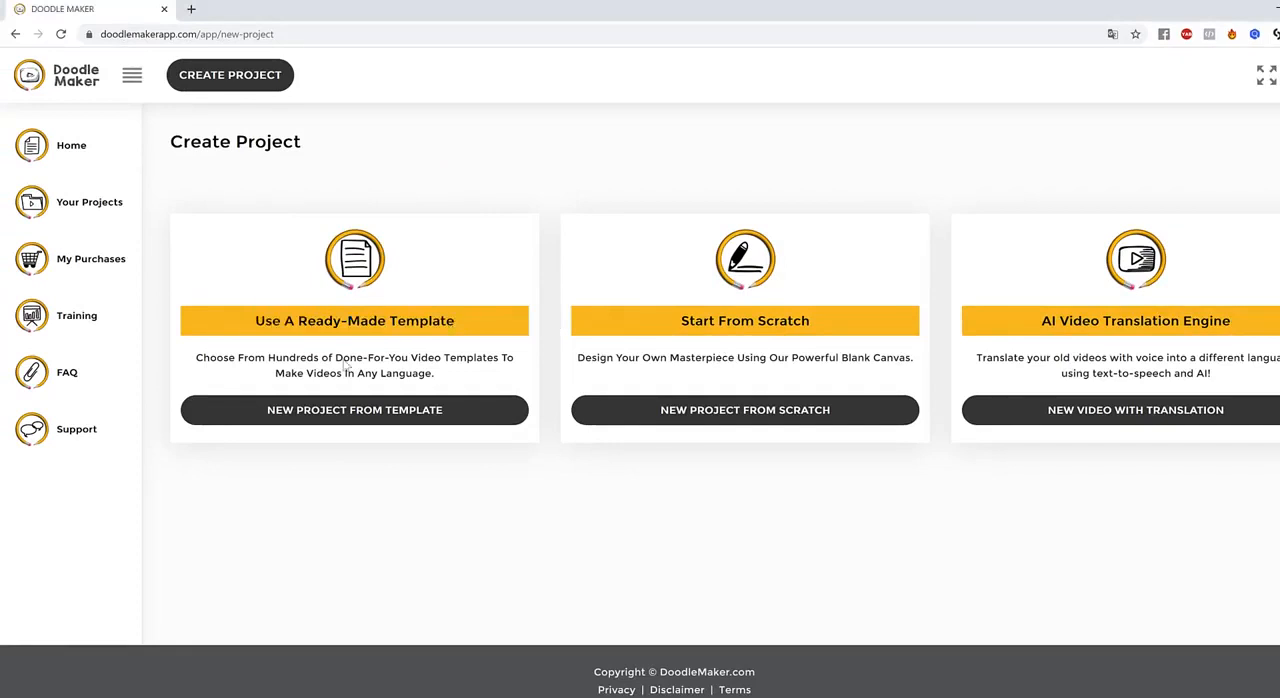
Open the ready-made template library and look through the whiteboard templates
left_click(350, 412)
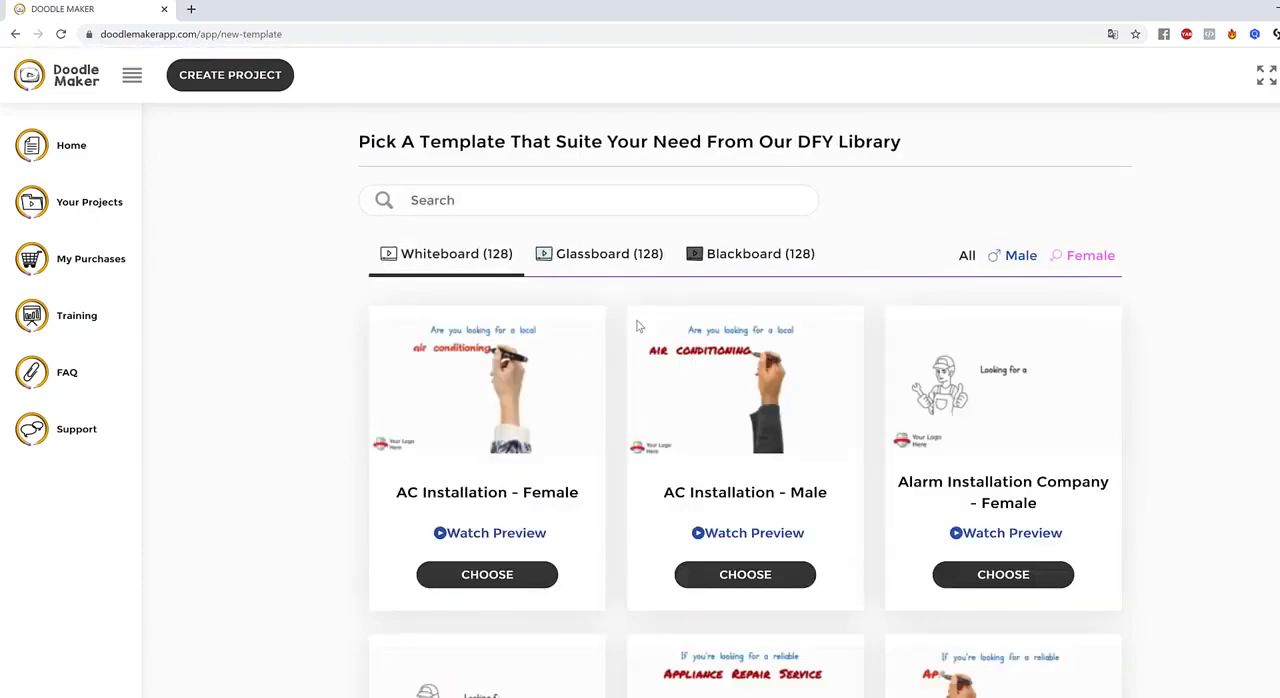
scroll(637, 325, "down", 10)
scroll(637, 325, "up", 10)
left_click_drag(79, 152, 94, 144)
Start a new project from scratch and title it "8 tips to lose weight"
left_click(229, 80)
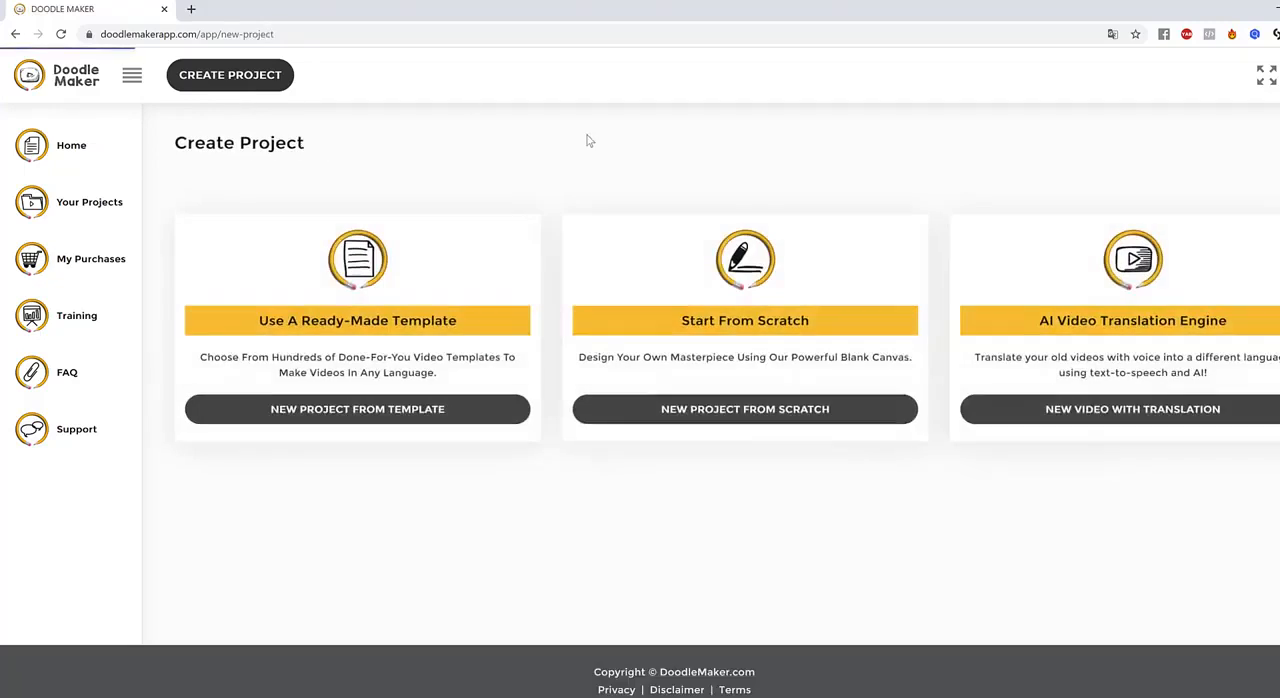
left_click(748, 414)
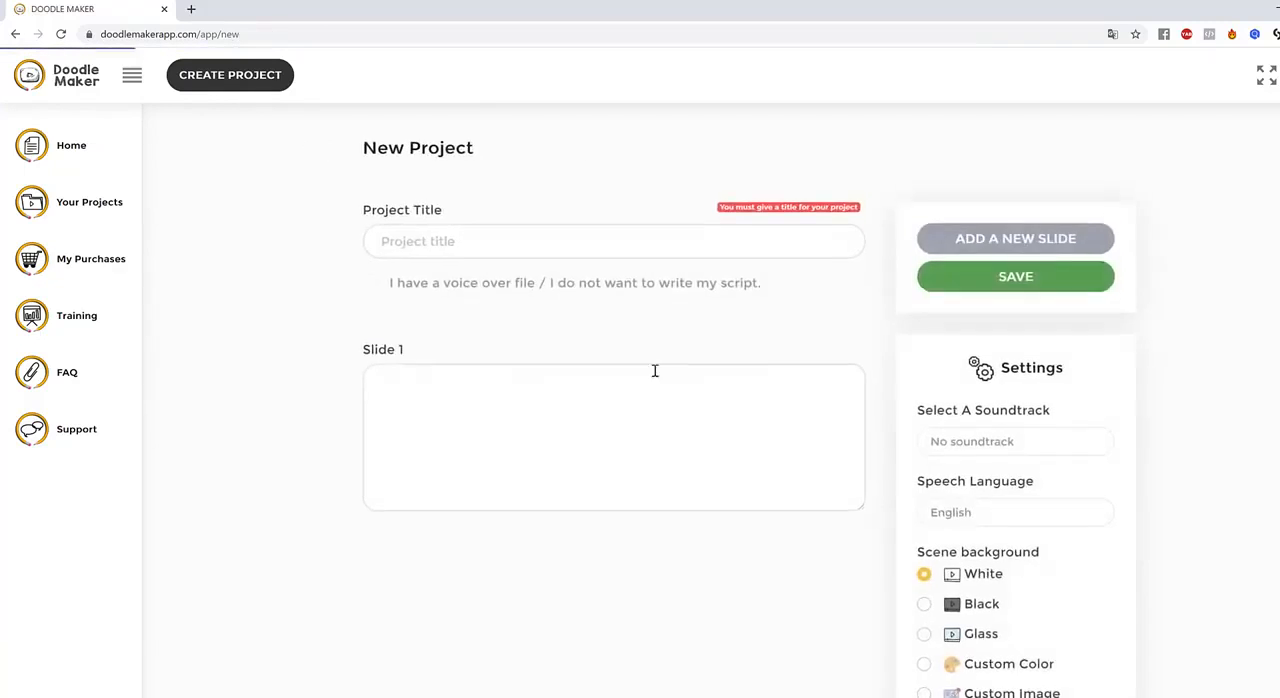
left_click(521, 222)
type("8 t")
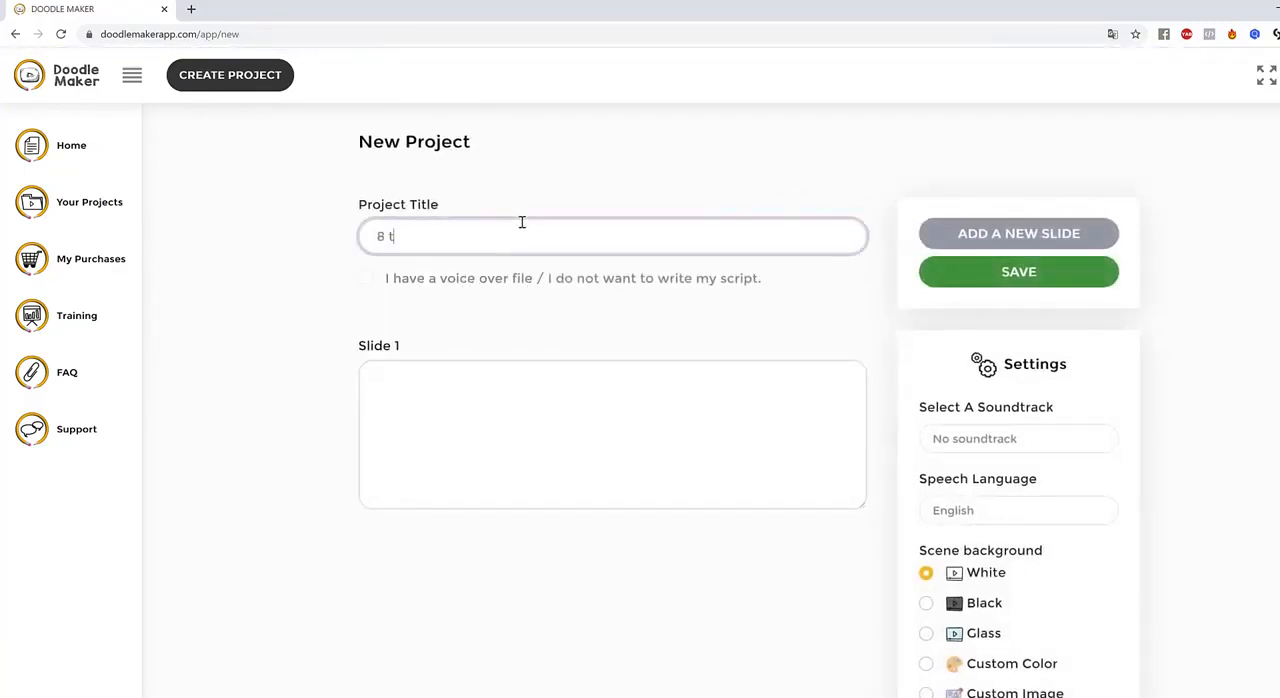
type("ips to lose weight")
Fill slide 1 with the text "Eat a high protein breakfast"
left_click(621, 418)
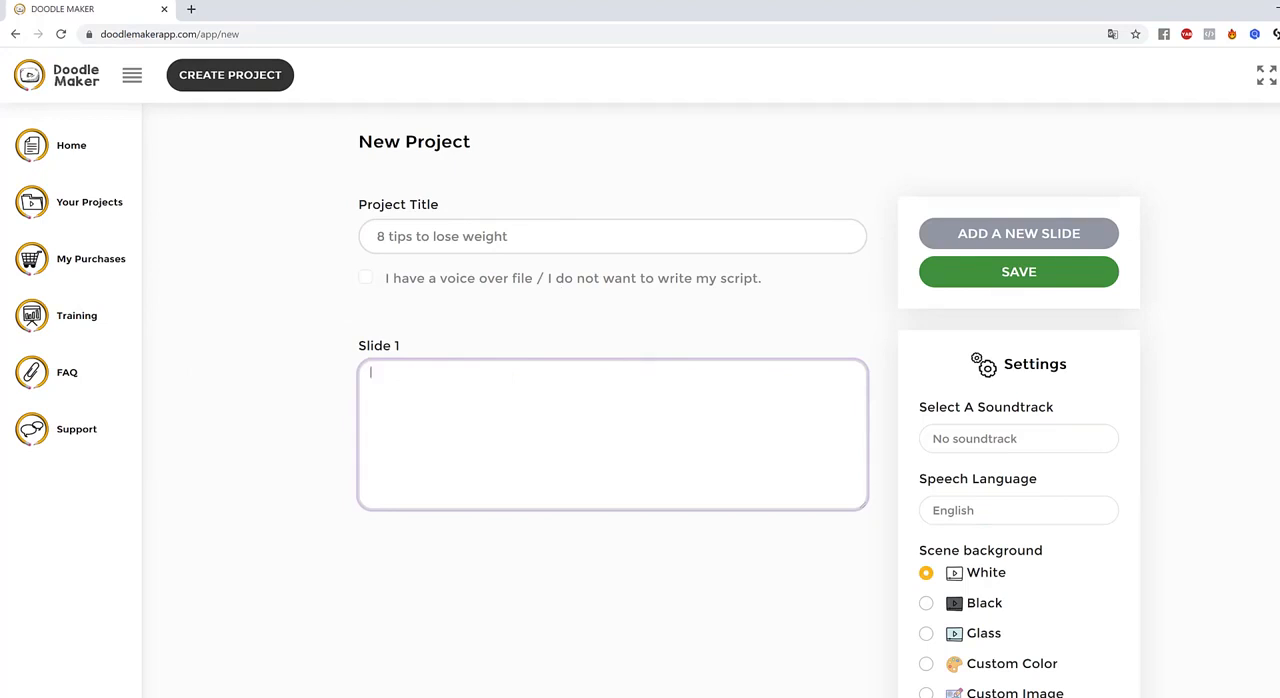
key("alt+Tab")
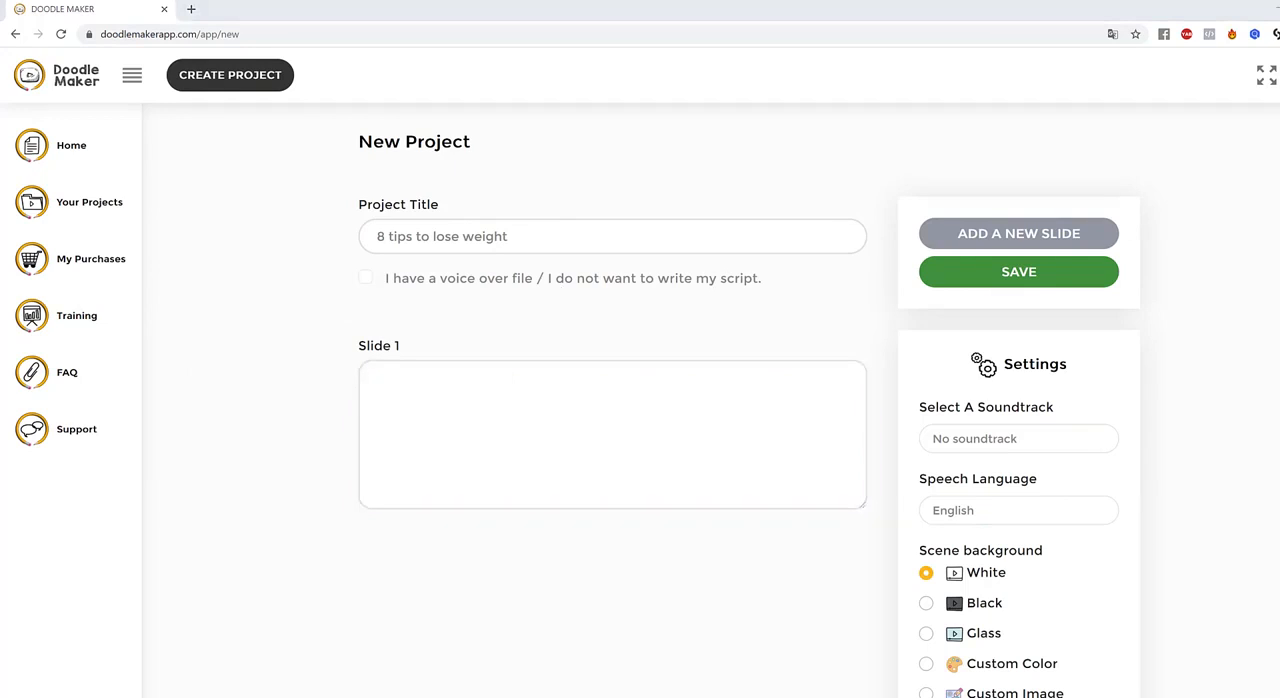
left_click(605, 405)
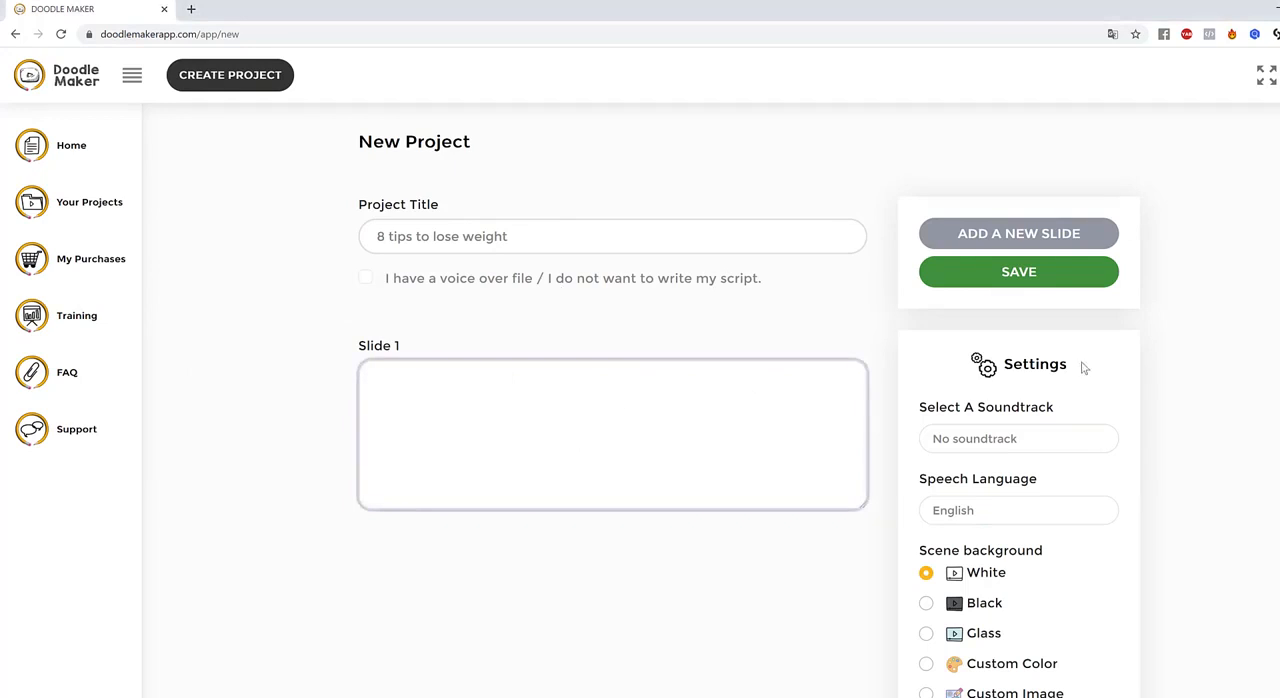
type("Eat a high protein breakfast")
Add slide 2 with the text "Avoid sugary drinks and fruit juice"
left_click(1036, 233)
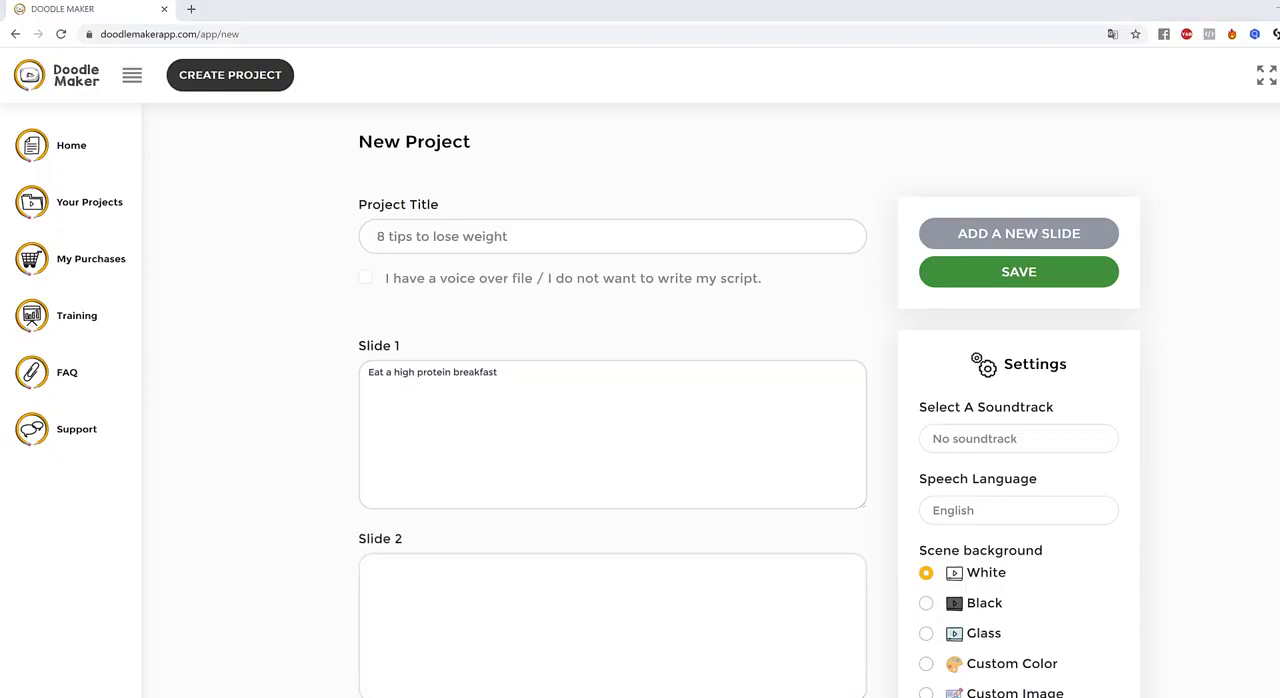
left_click(514, 594)
type("Avoid sugary drinks and fruit juice")
Add slide 3 with the text "Drink water before meals"
scroll(757, 440, "down", 2)
scroll(1008, 380, "up", 2)
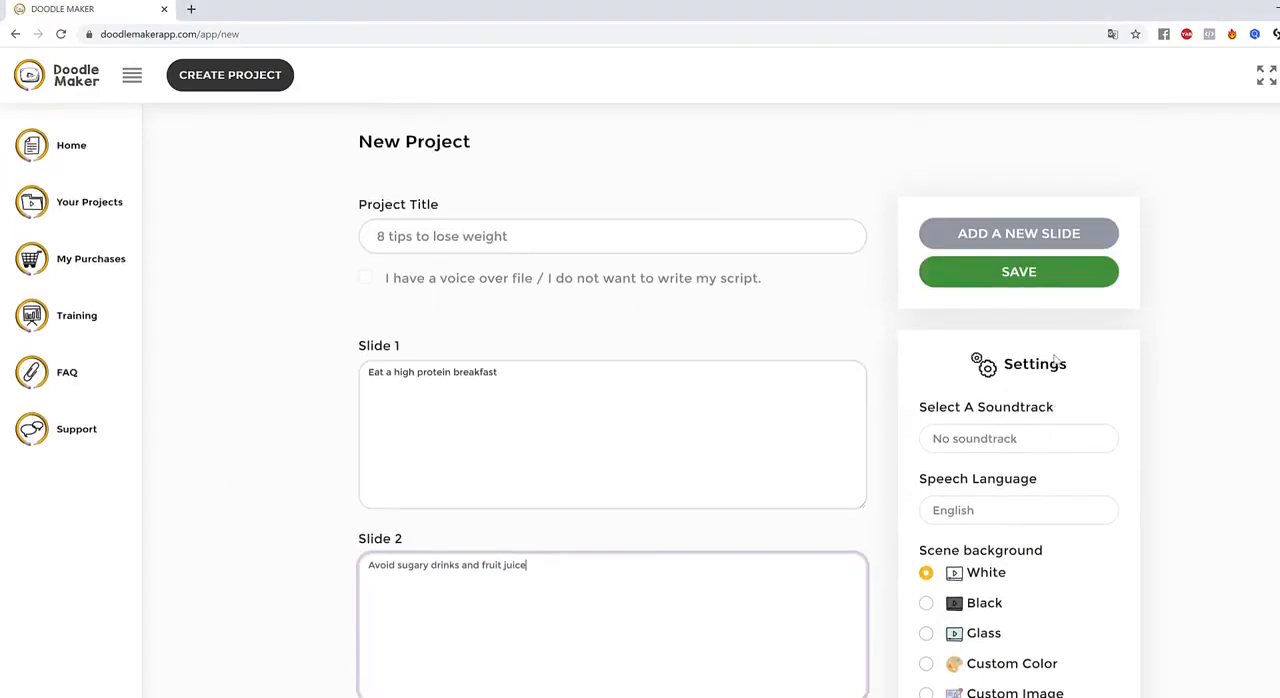
left_click(504, 516)
scroll(504, 516, "down", 3)
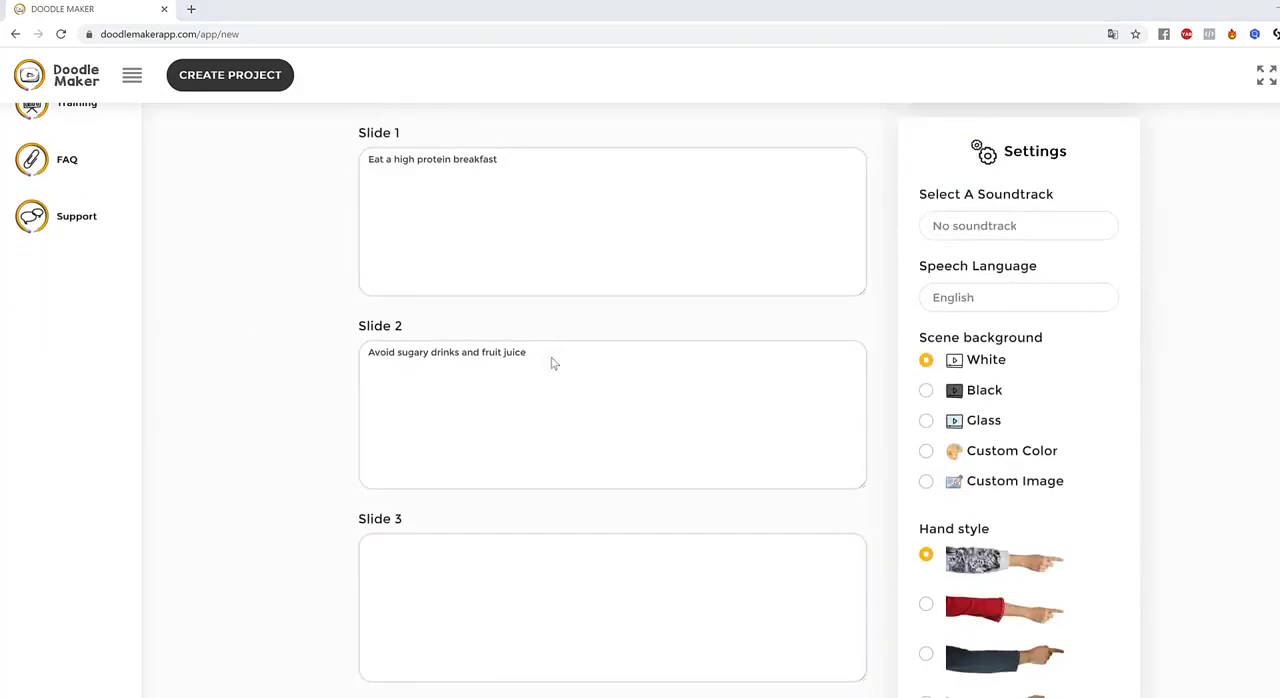
left_click(640, 540)
type("Drink water before meals")
scroll(800, 516, "down", 1)
scroll(800, 516, "down", 1)
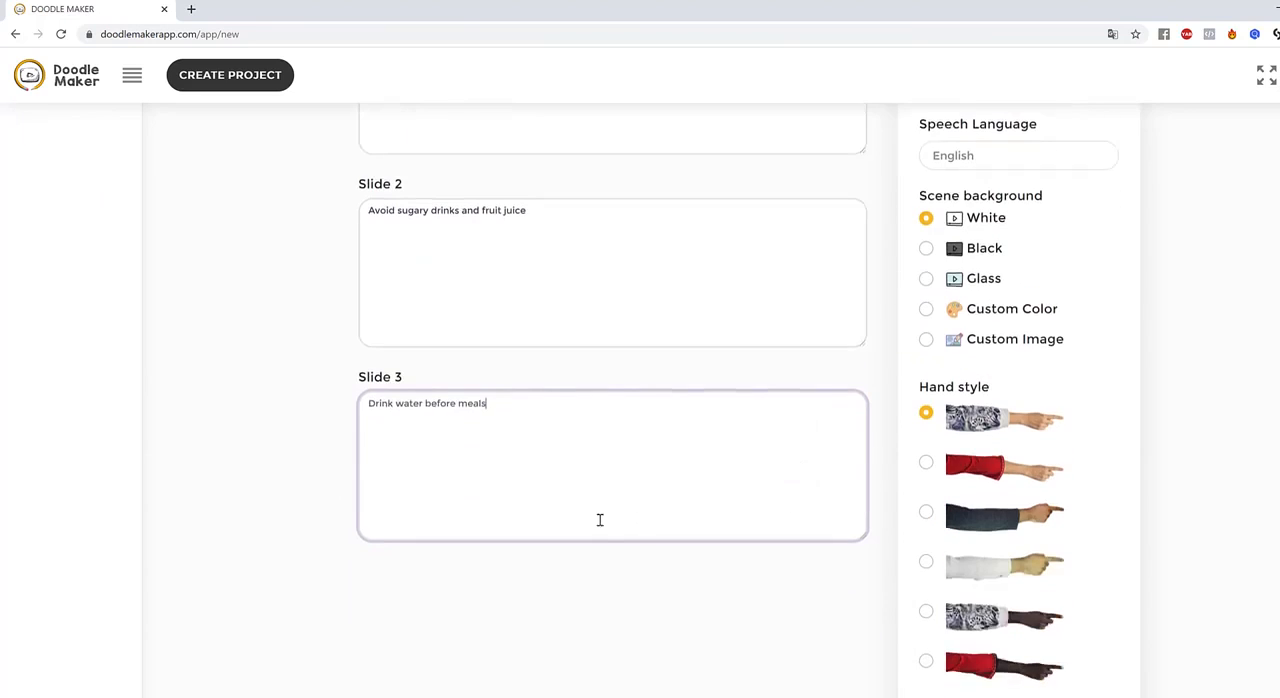
Add slide 4 with the text "Choose fresh organic food"
scroll(1157, 374, "up", 3)
scroll(1140, 366, "up", 2)
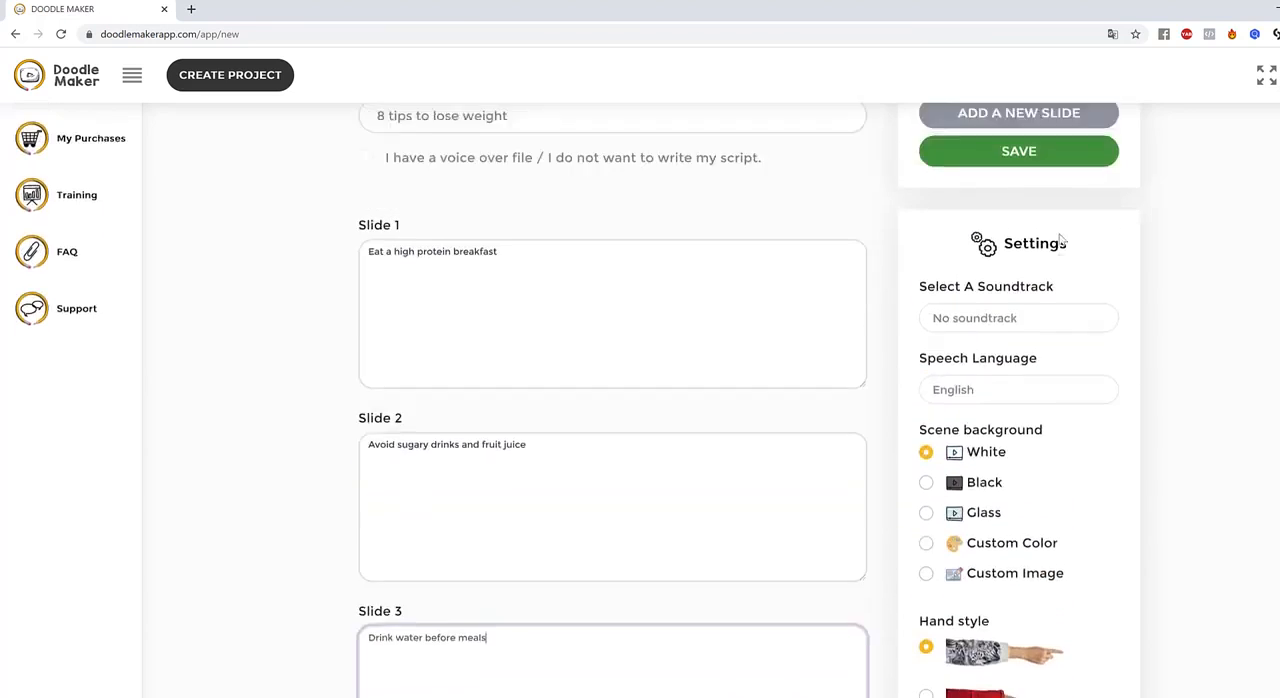
scroll(758, 360, "down", 4)
scroll(1089, 143, "up", 4)
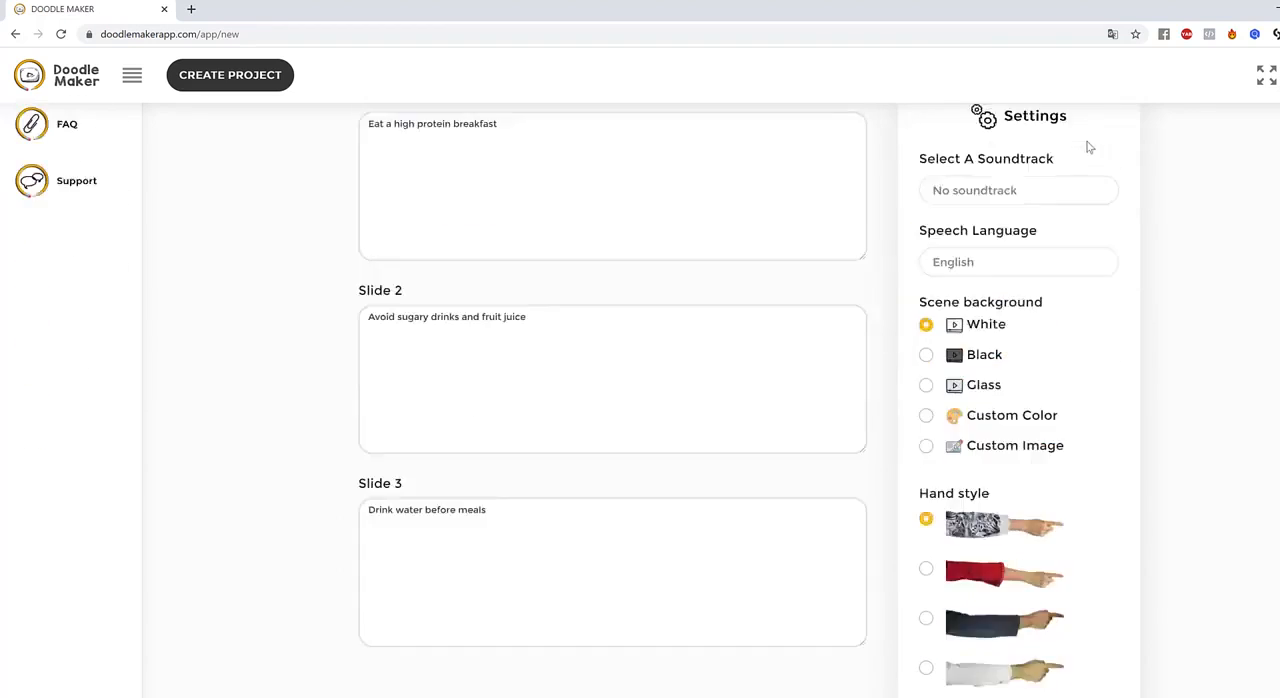
left_click(1009, 163)
scroll(700, 371, "down", 5)
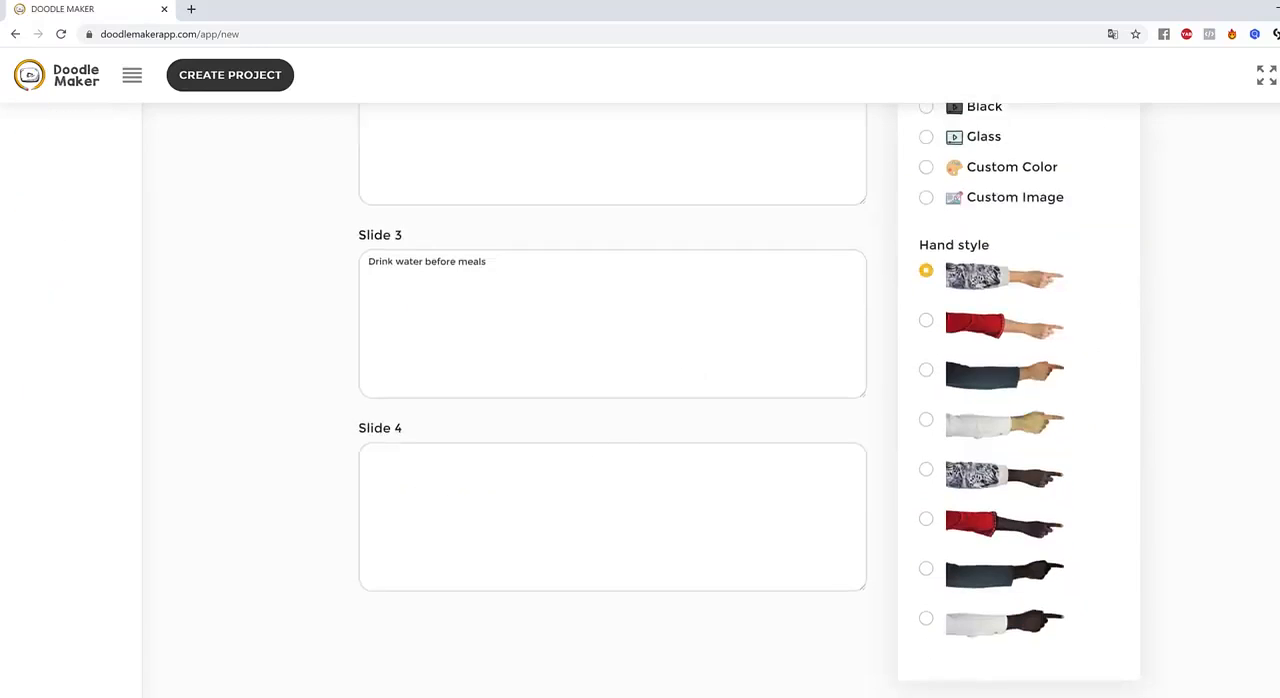
left_click(803, 460)
type("Choose fresh organic food")
Add slide 5 with the text "Eat soluble fiber"
scroll(1278, 452, "up", 4)
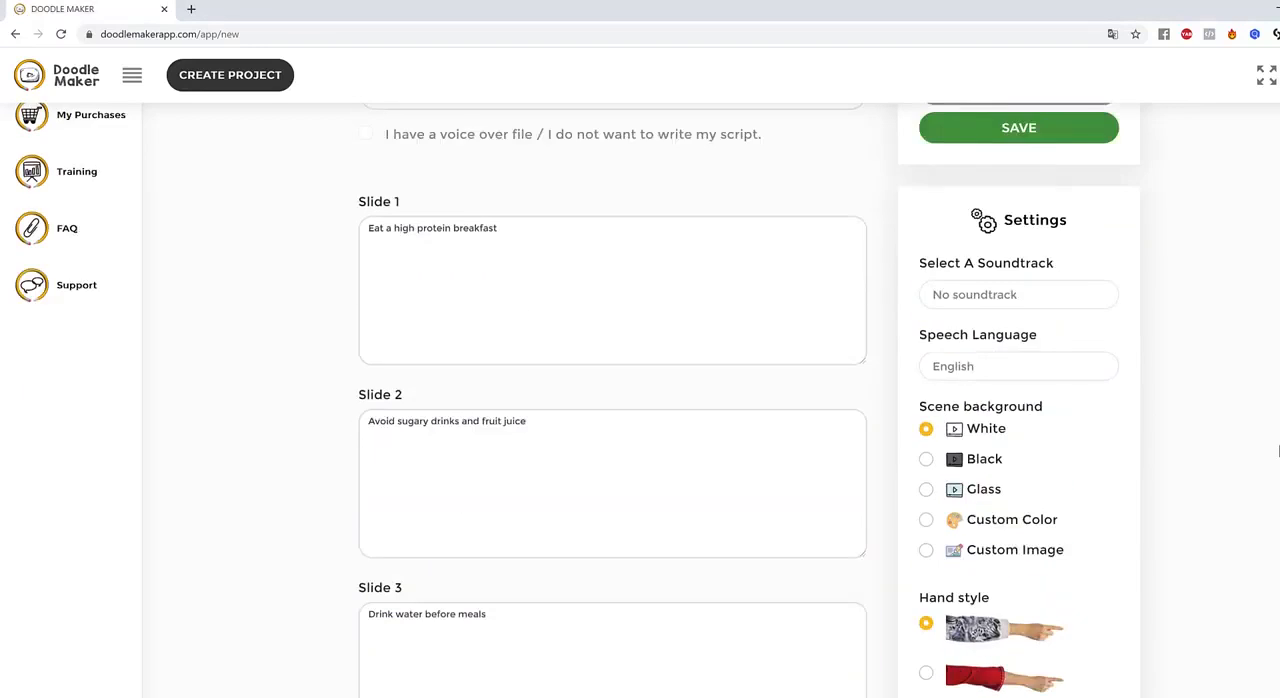
scroll(1278, 452, "up", 2)
left_click(1020, 228)
scroll(617, 340, "down", 6)
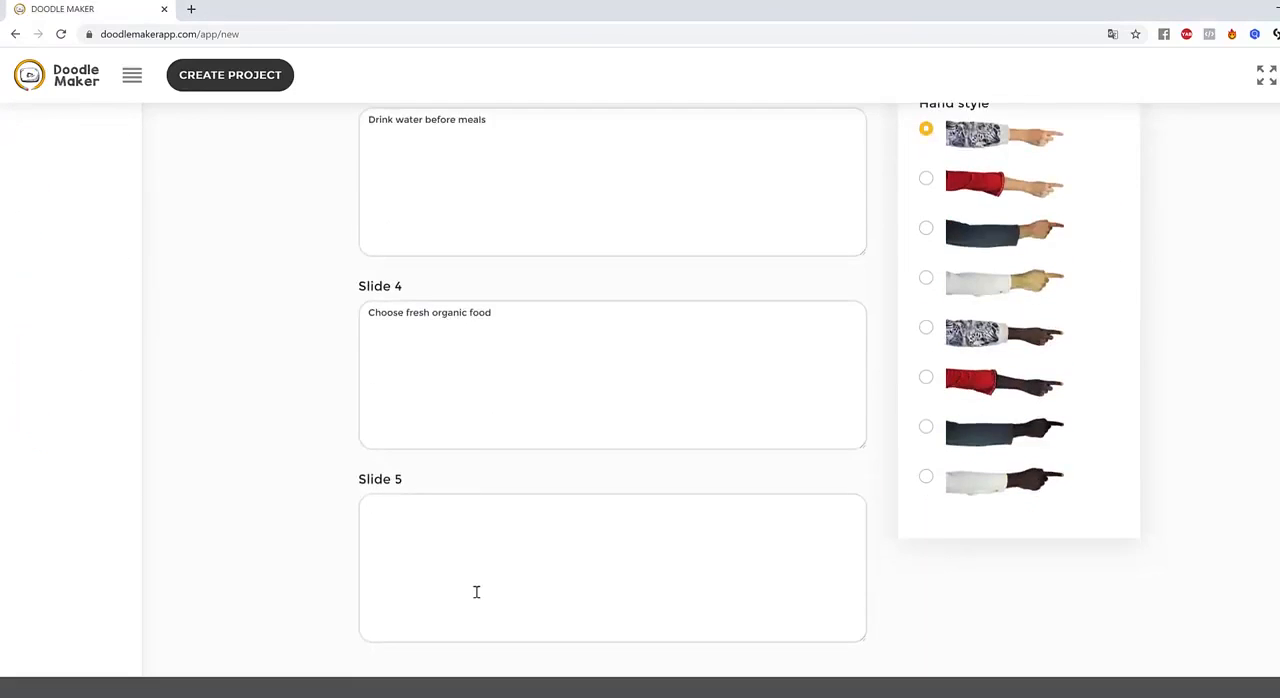
left_click(476, 592)
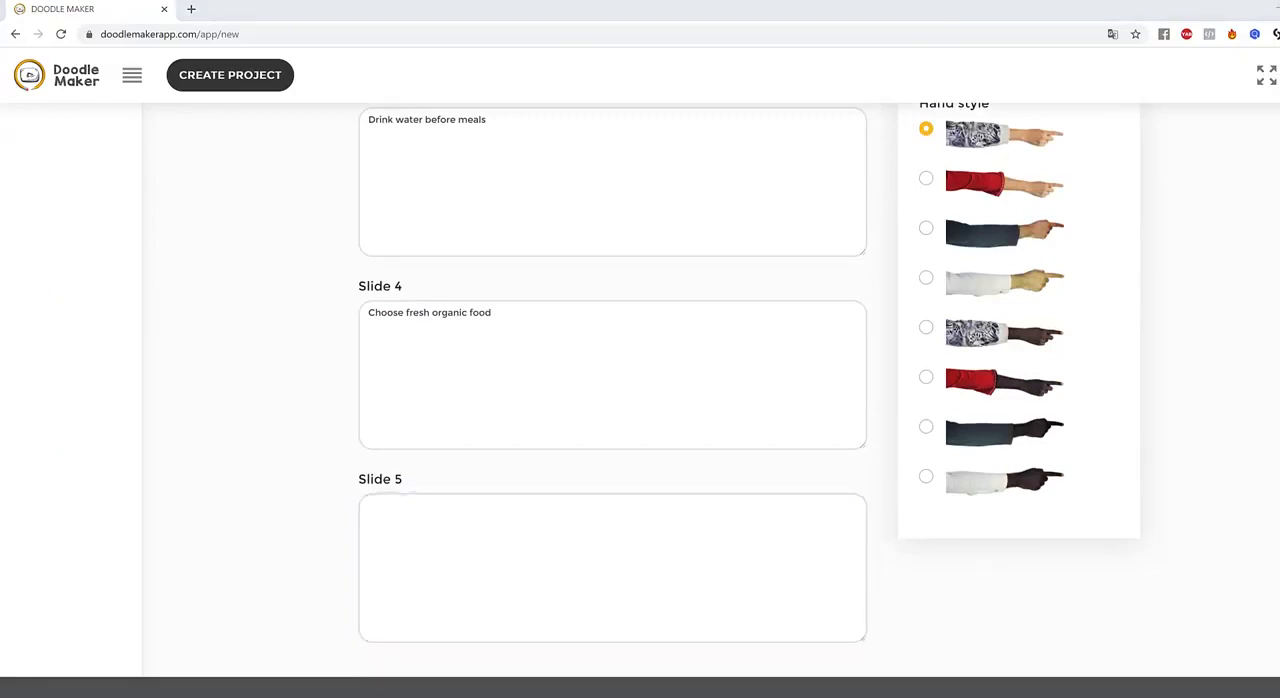
left_click(677, 549)
type("Eat soluble fiber")
Add slide 6 with the text "Drink tea"
scroll(1223, 420, "up", 6)
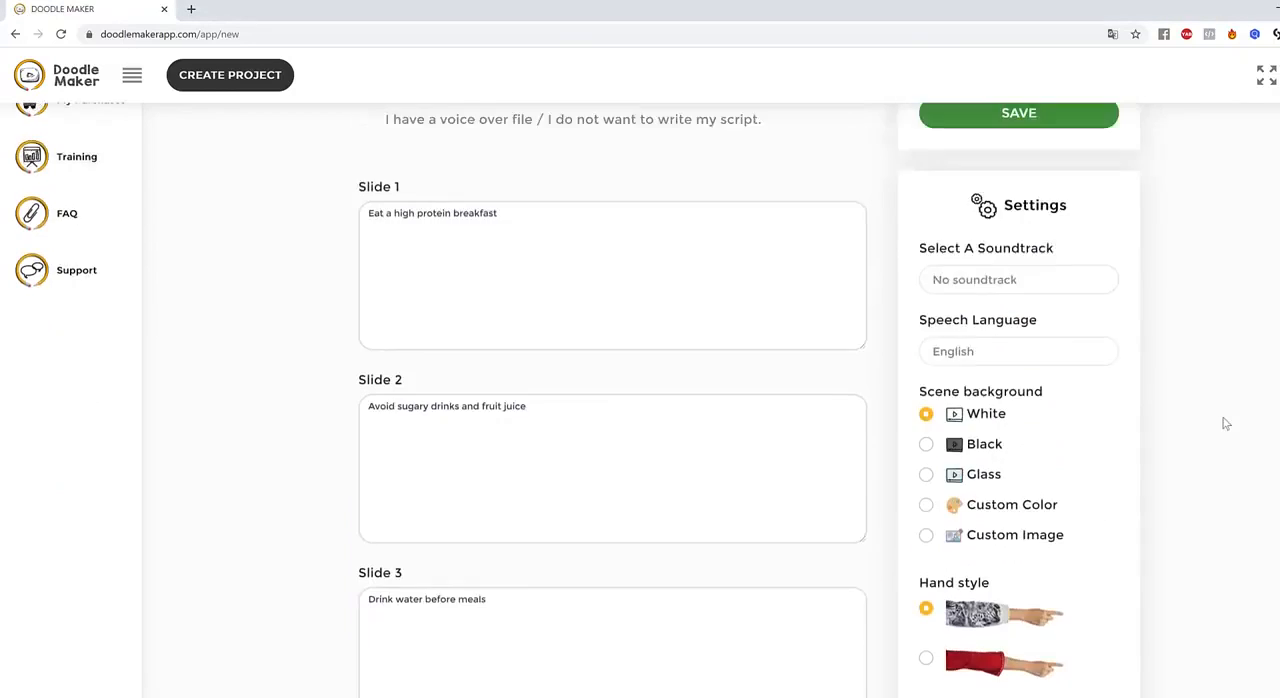
left_click(1033, 243)
scroll(566, 391, "down", 6)
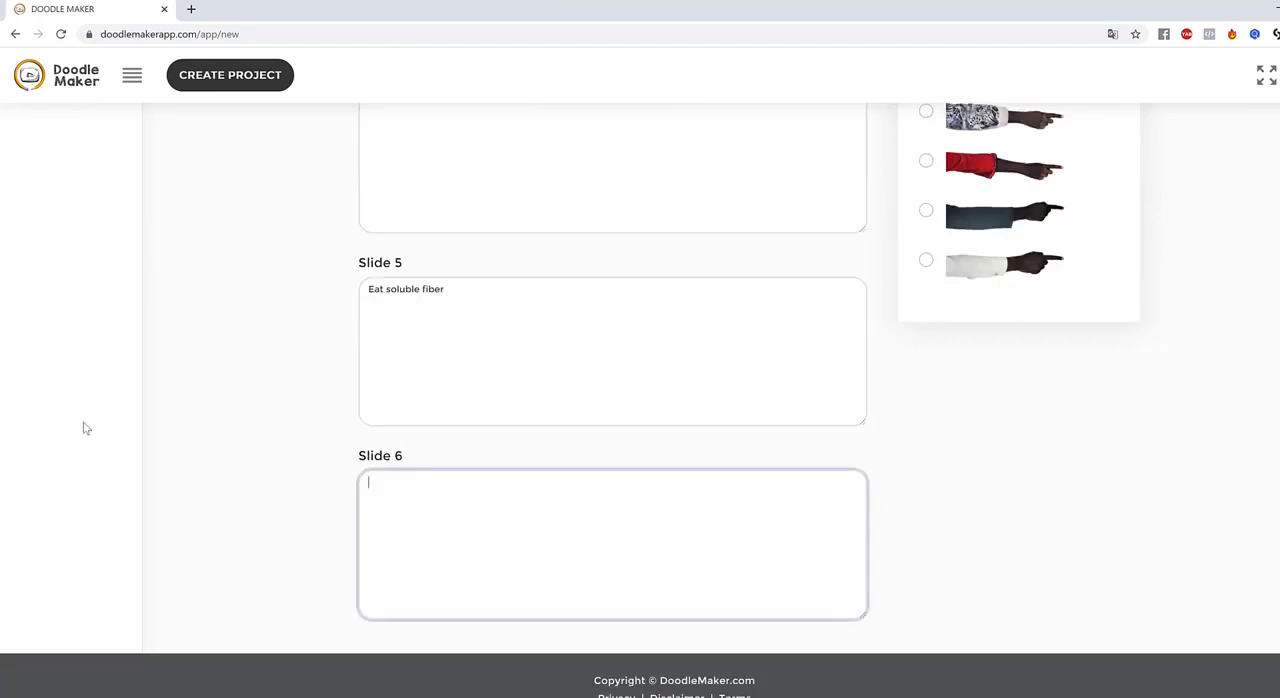
left_click(474, 614)
type("Drink tea")
Add slide 7 with the text "Base your diet on whole foods"
scroll(997, 320, "up", 7)
left_click(958, 156)
scroll(803, 283, "down", 7)
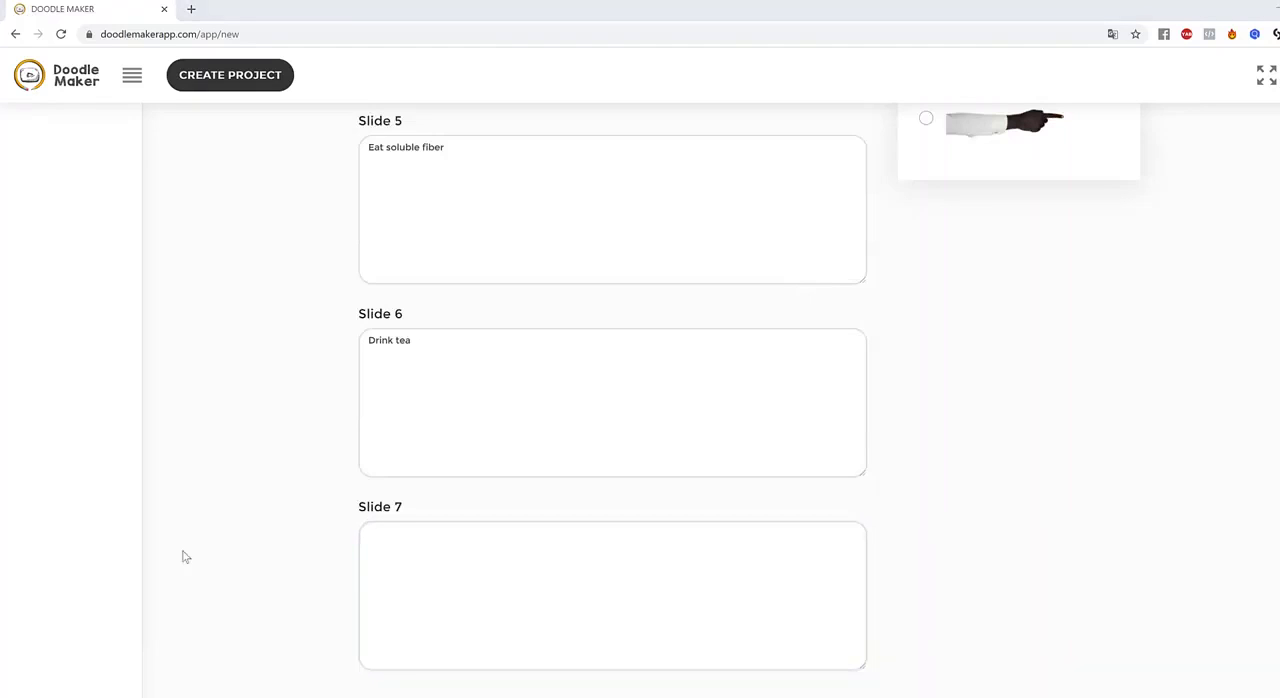
left_click(654, 638)
key("ctrl+v")
Add slide 8 and fill it with the last copied weight-loss tip
scroll(1231, 561, "up", 10)
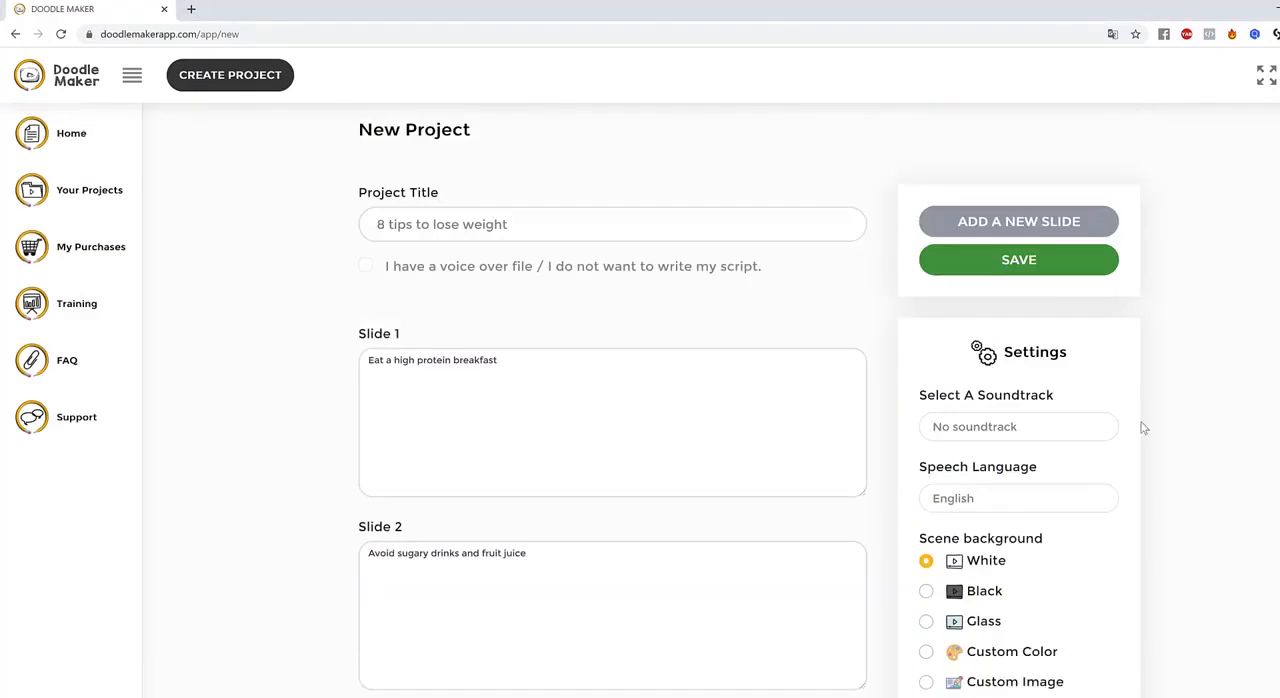
left_click(1030, 234)
scroll(796, 557, "down", 2)
scroll(796, 557, "down", 10)
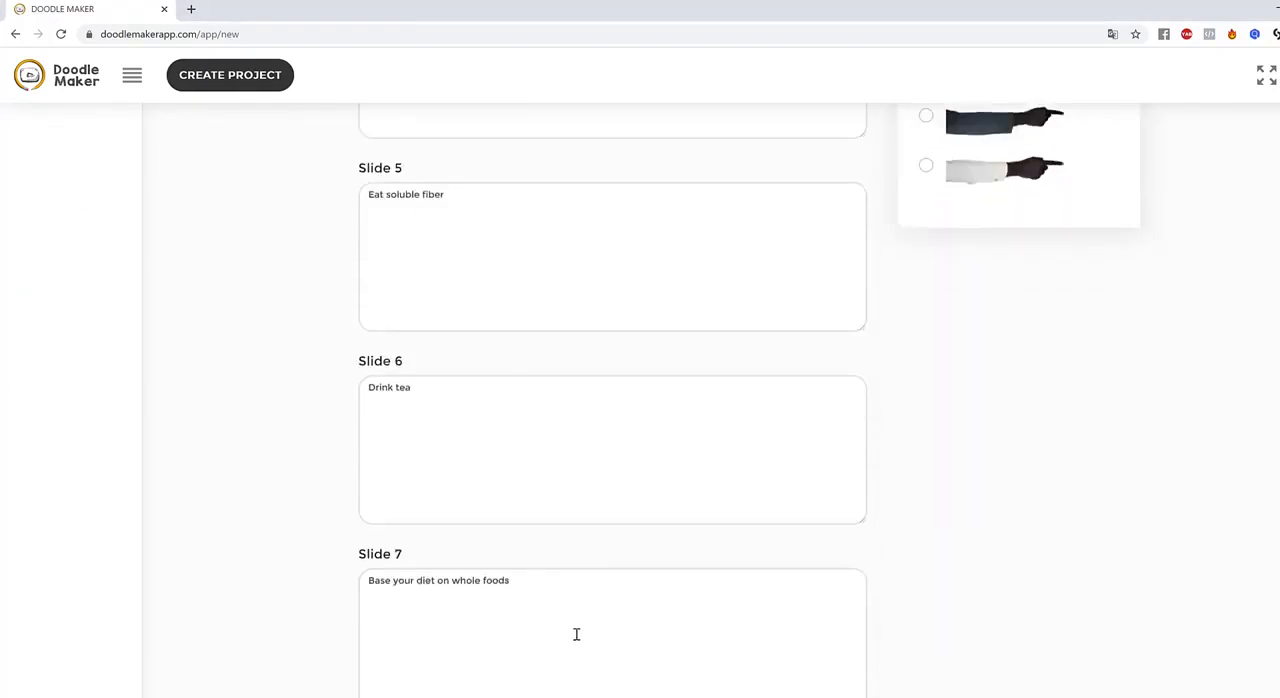
left_click(586, 511)
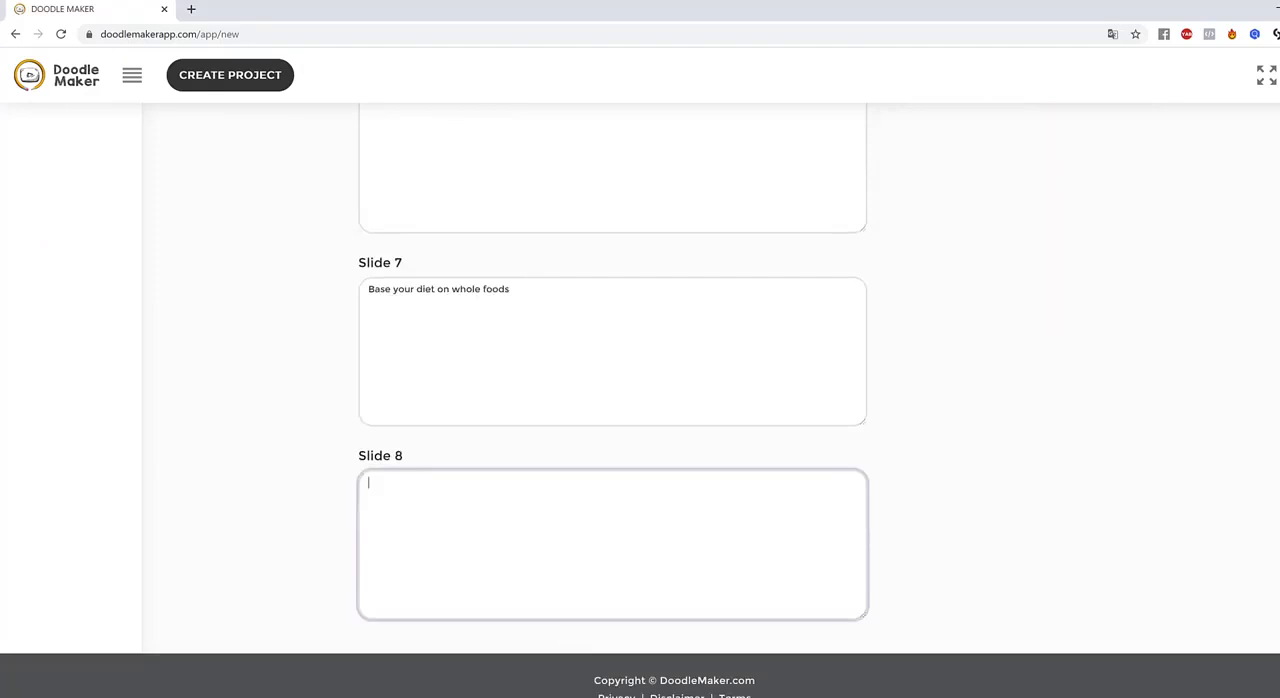
left_click(674, 571)
type("Eat slowly")
Review the slide texts and the scene background and hand style options in the project settings
scroll(1123, 560, "up", 6)
scroll(1127, 568, "up", 6)
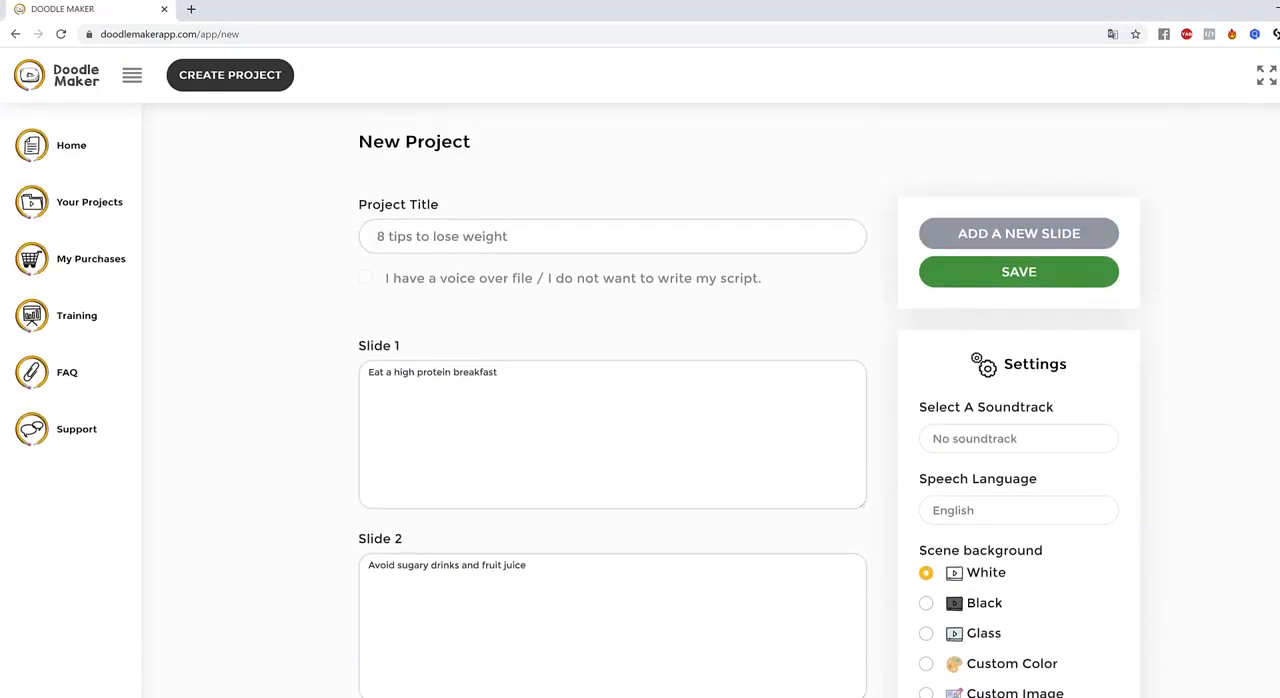
scroll(1110, 400, "down", 1)
scroll(1237, 458, "down", 2)
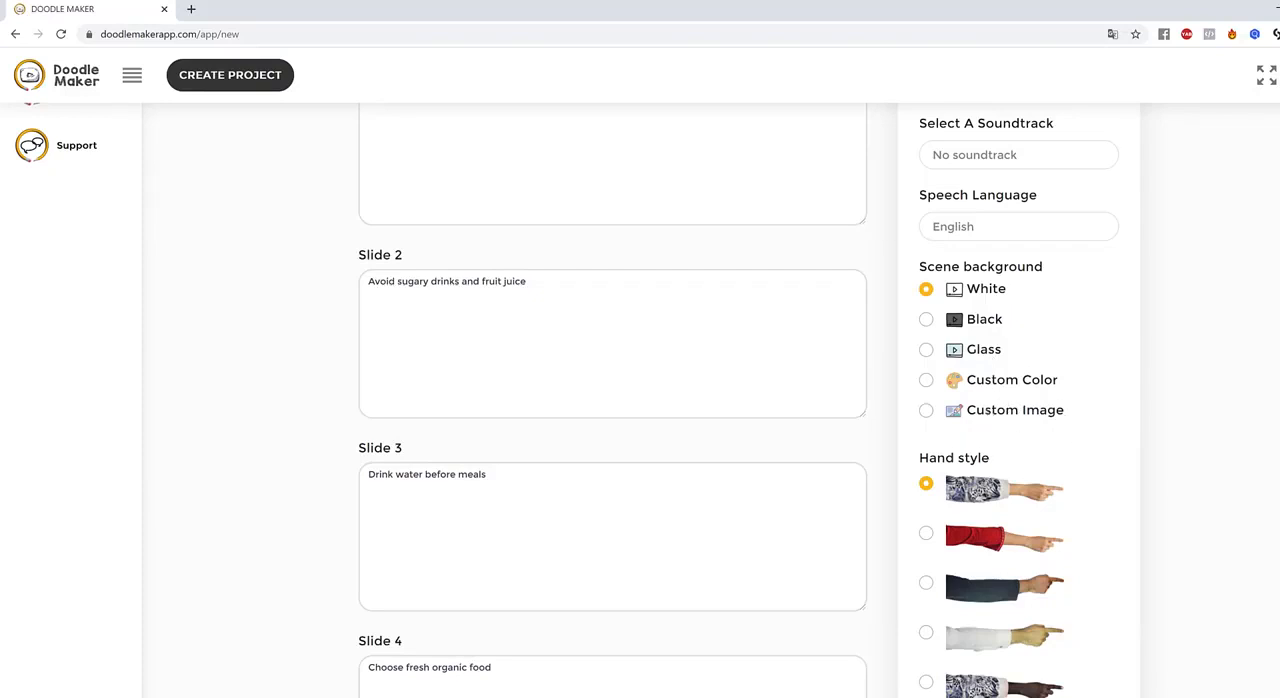
scroll(1206, 423, "down", 4)
scroll(1100, 390, "up", 2)
scroll(1023, 365, "down", 1)
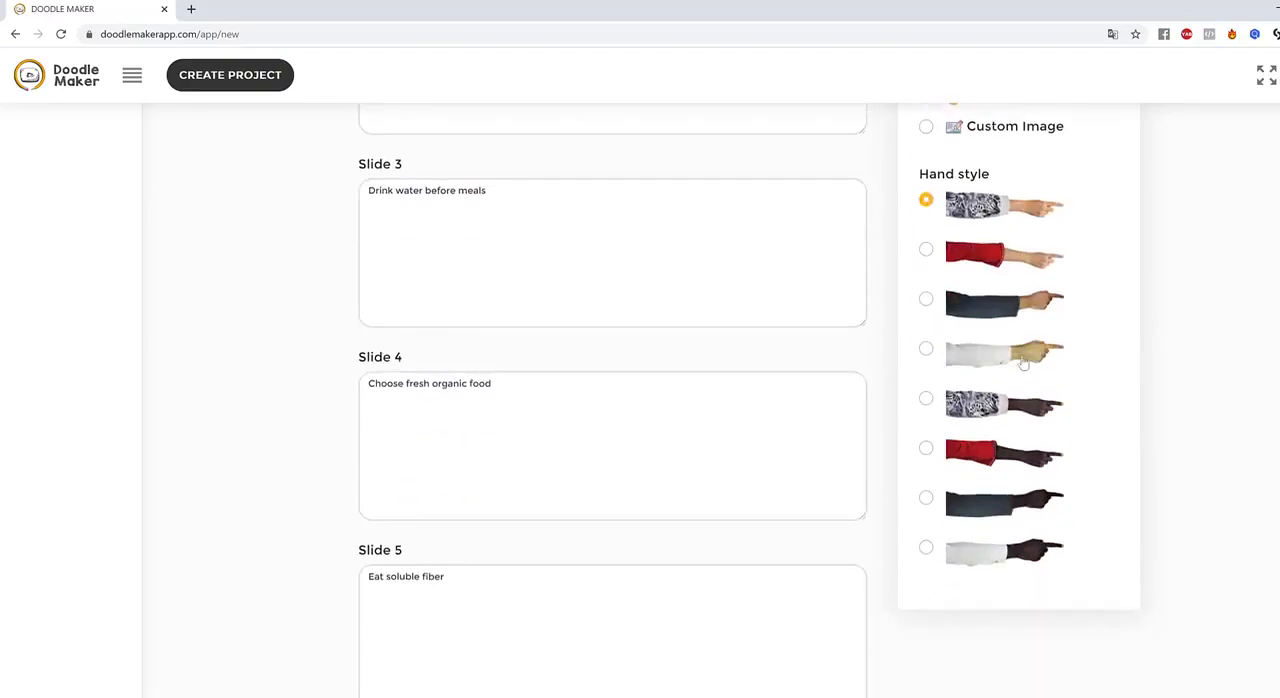
scroll(1022, 345, "up", 2)
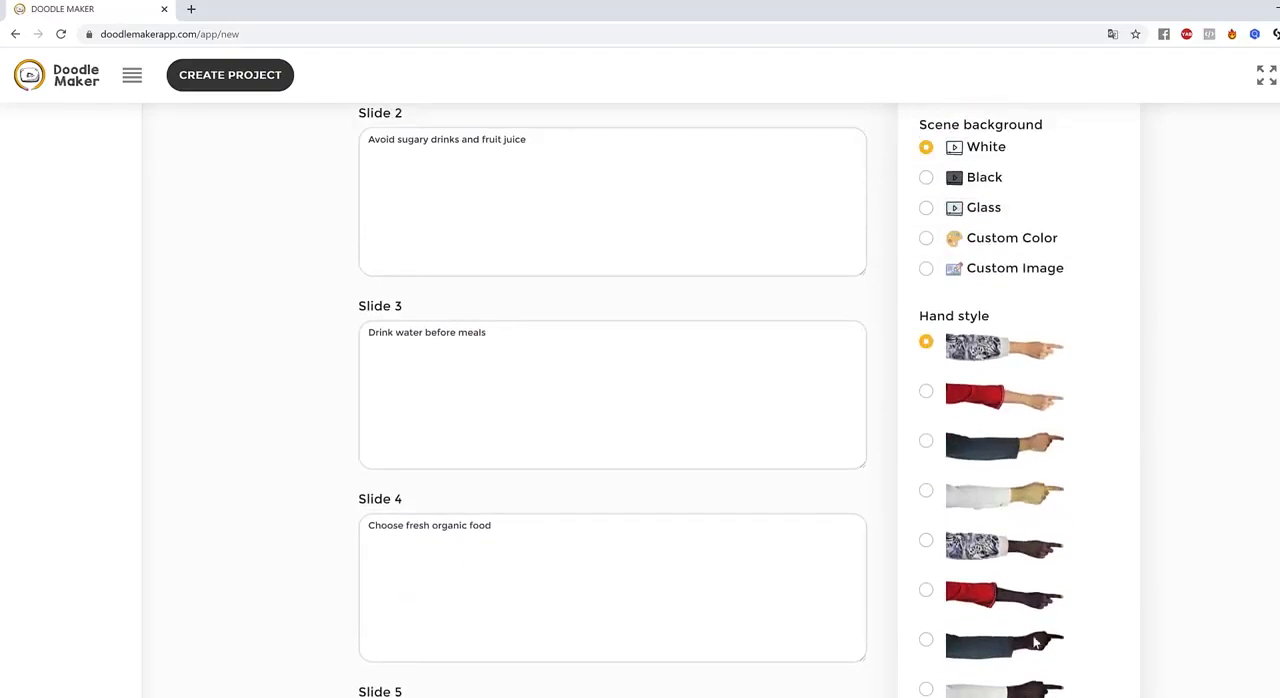
scroll(1160, 405, "up", 5)
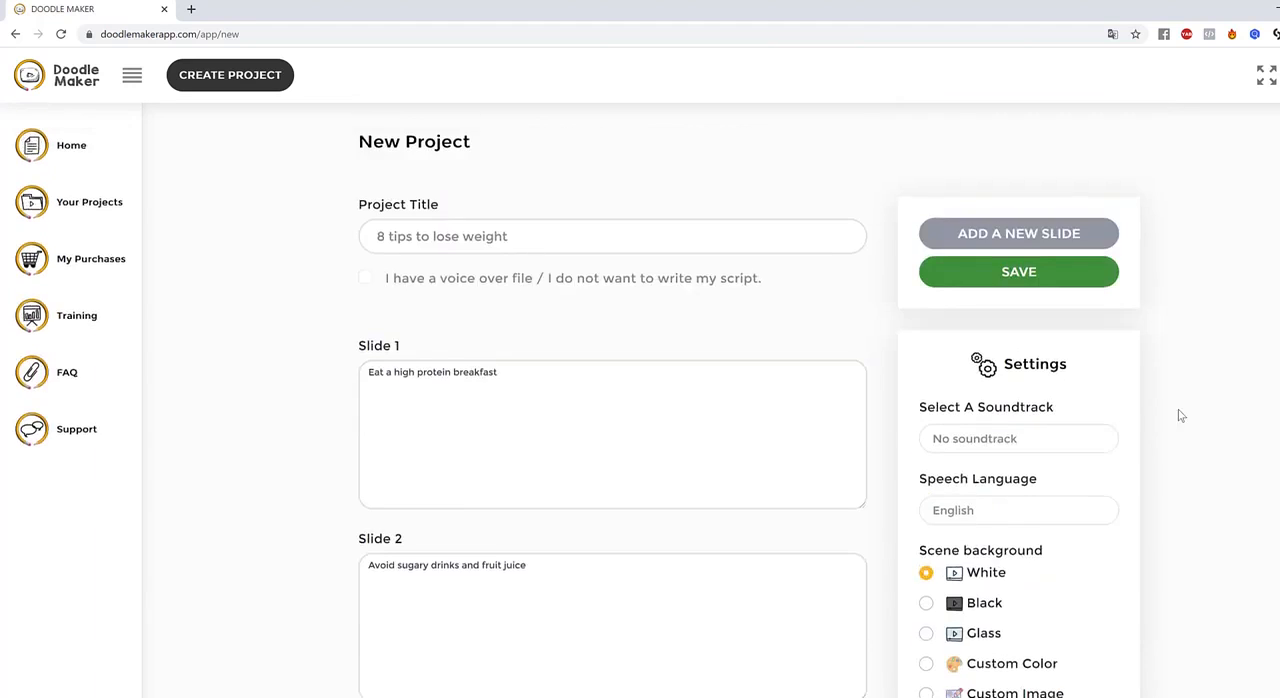
Review the soundtrack setting and the available speech languages in the project settings
left_click_drag(946, 411, 1239, 402)
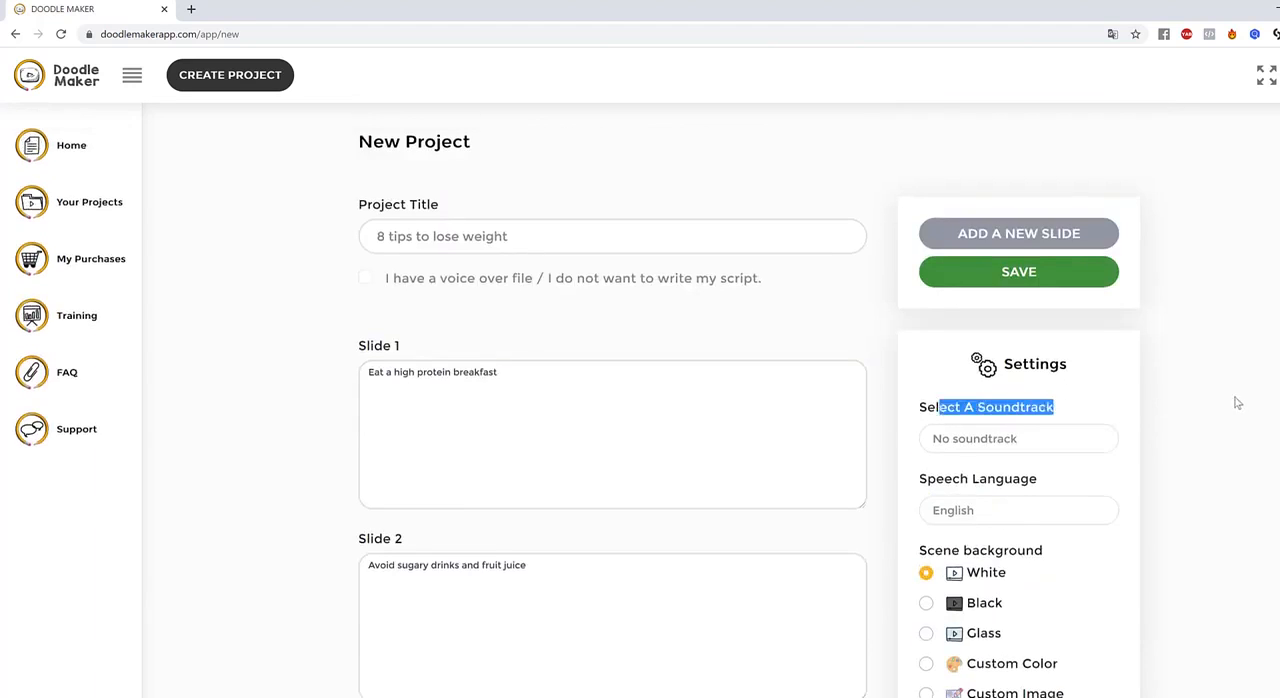
left_click(1240, 402)
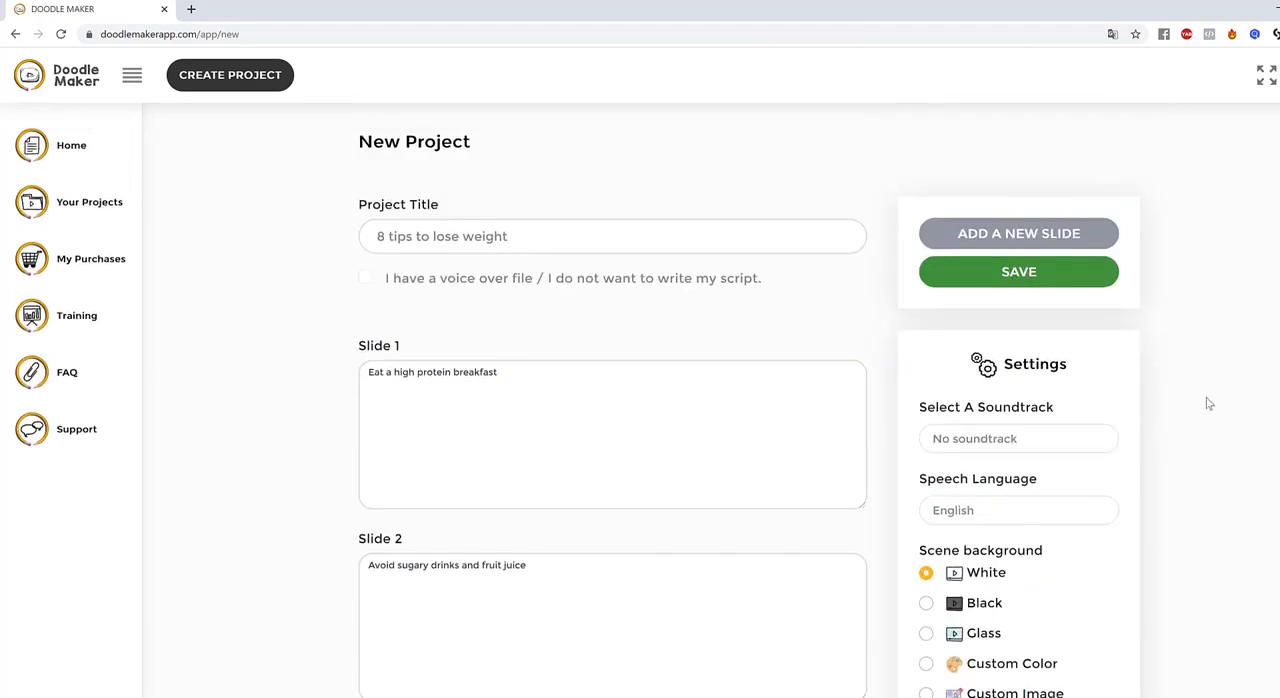
left_click_drag(962, 479, 1065, 486)
left_click(986, 512)
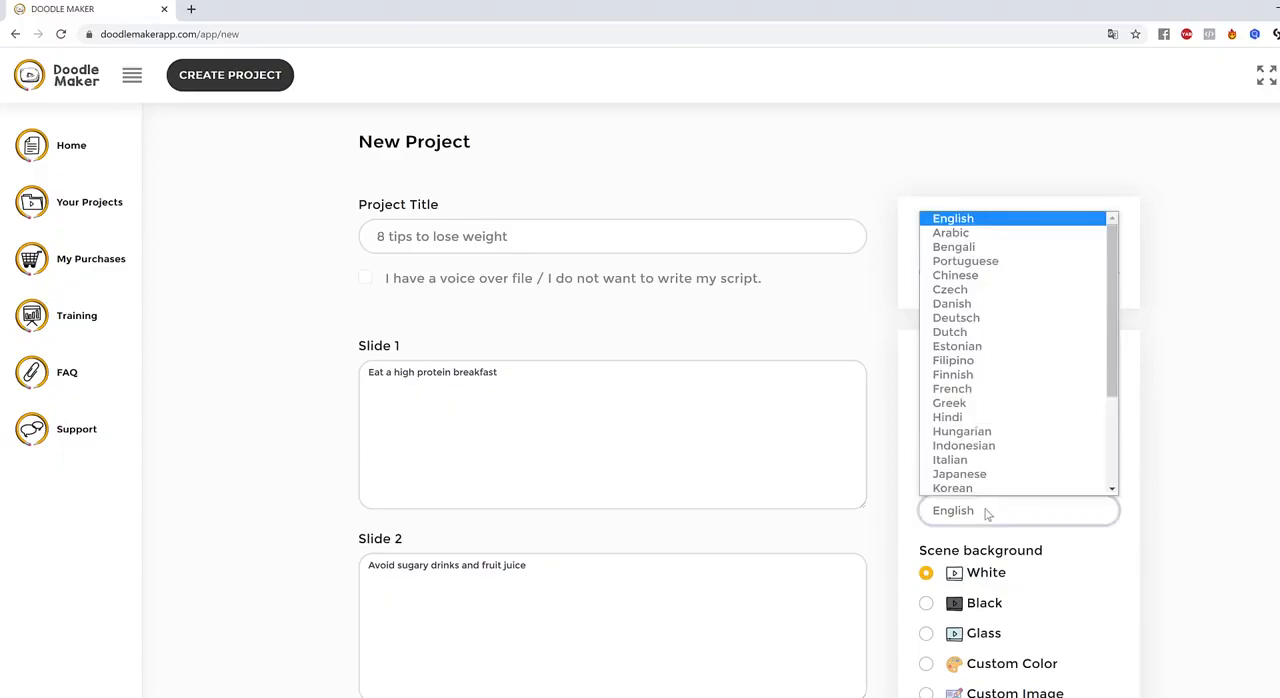
left_click_drag(1118, 318, 1120, 266)
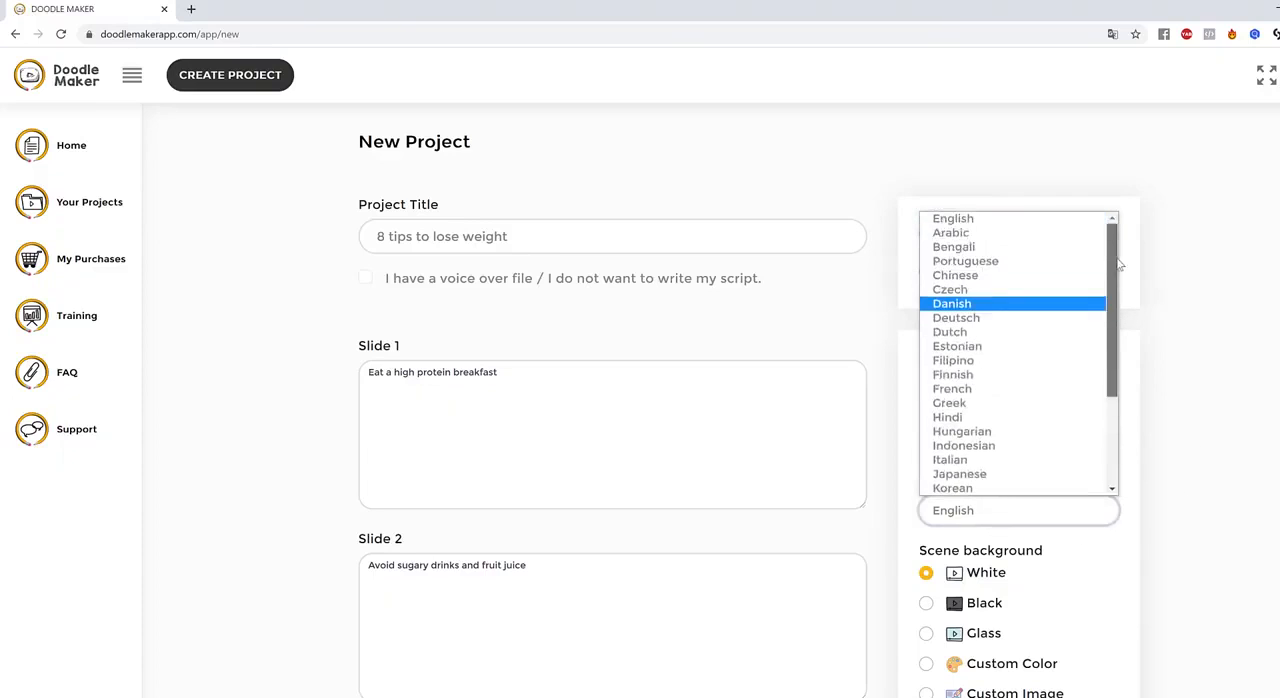
left_click(1256, 359)
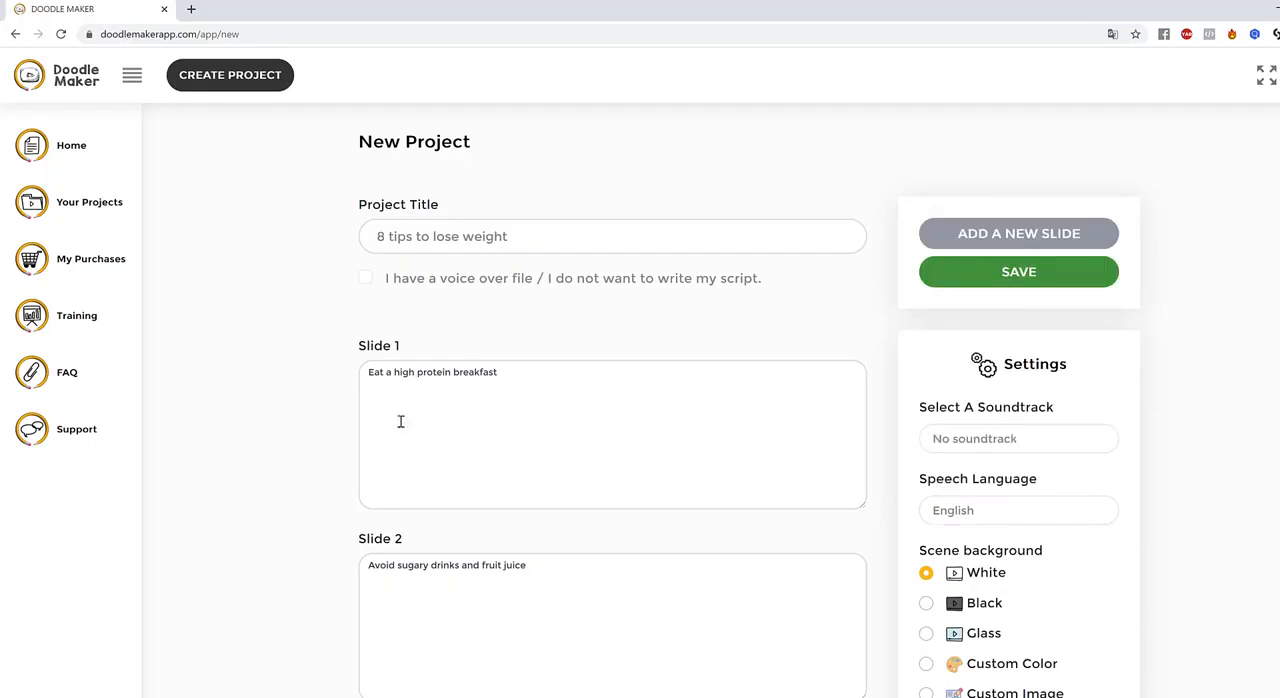
Check the texts of all eight slides and the project settings once more
left_click_drag(545, 383, 265, 388)
scroll(675, 565, "down", 8)
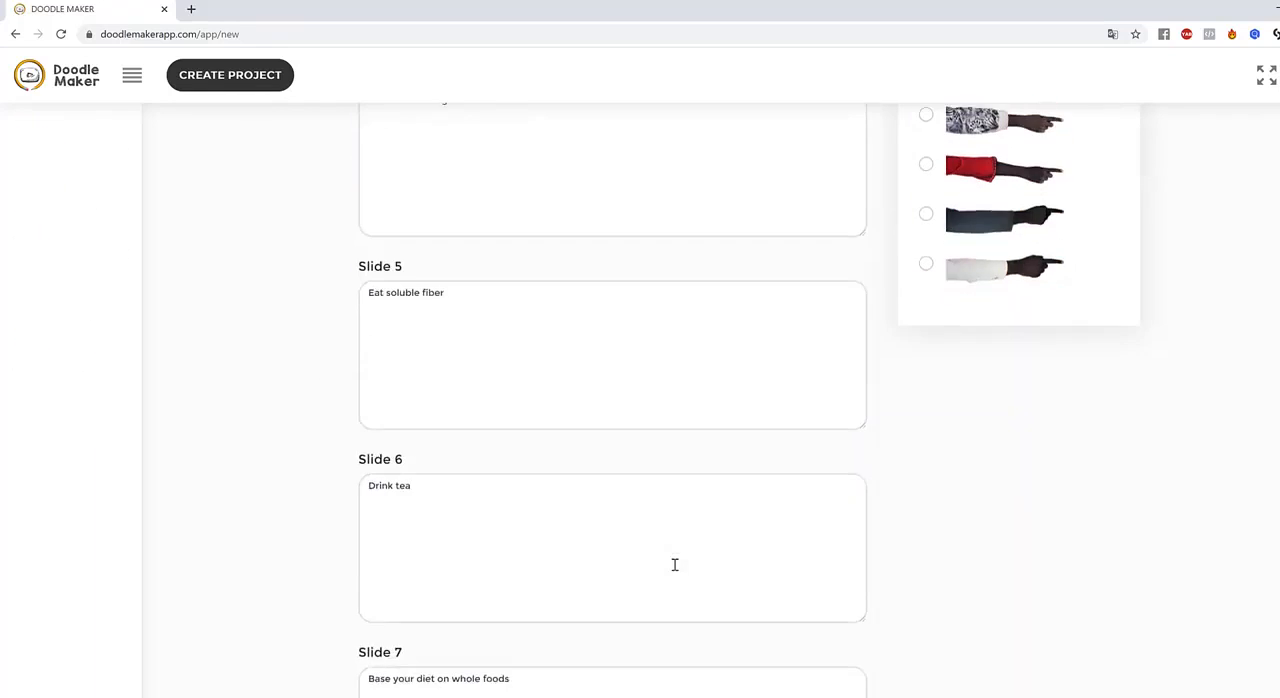
scroll(675, 565, "up", 8)
left_click(1270, 498)
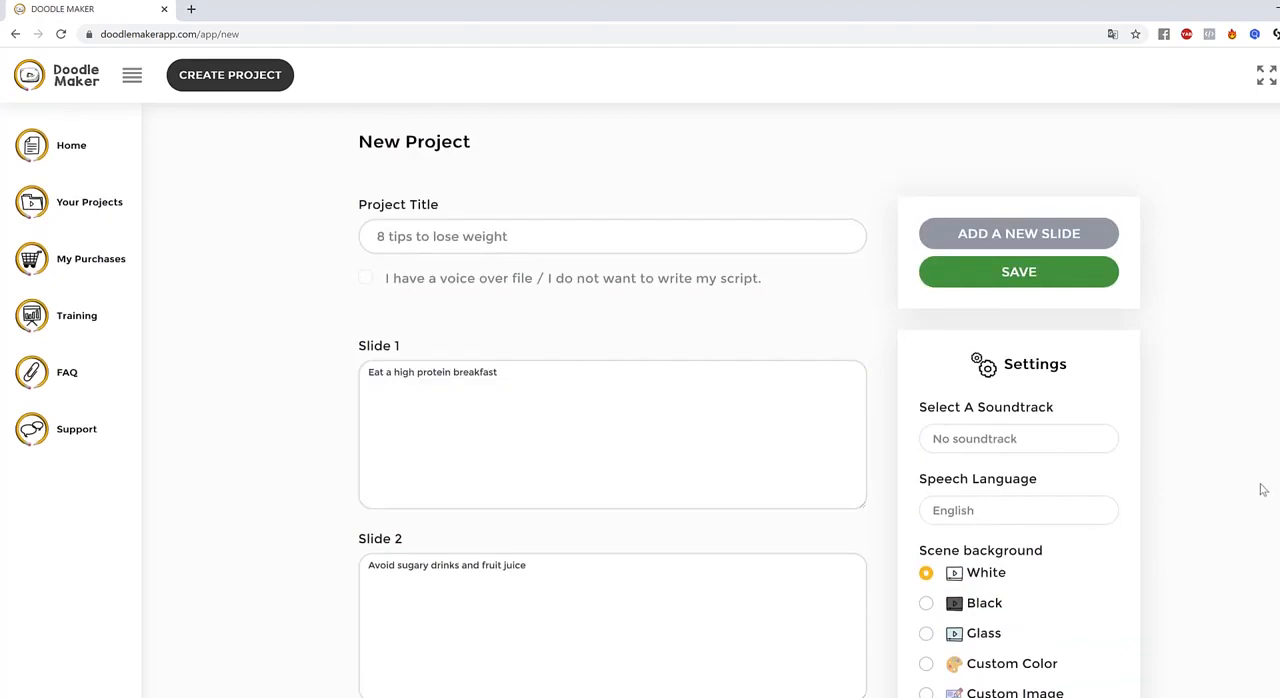
scroll(1262, 490, "down", 8)
scroll(1262, 490, "up", 8)
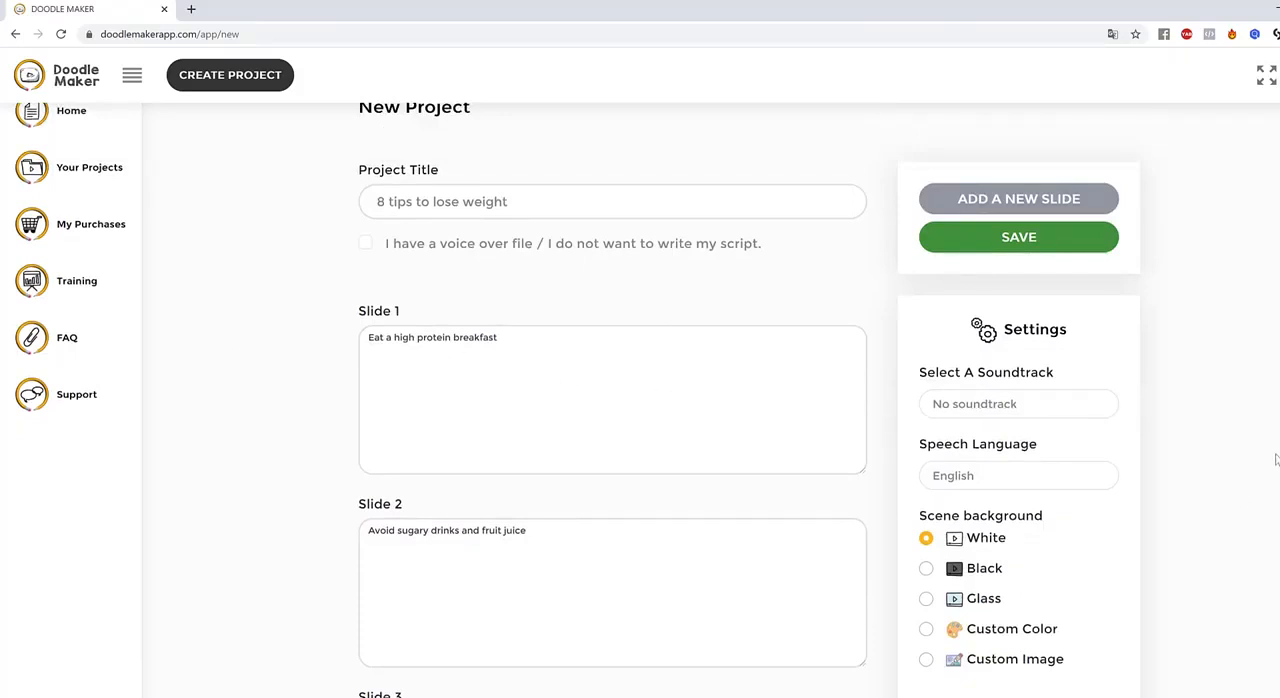
scroll(640, 400, "down", 12)
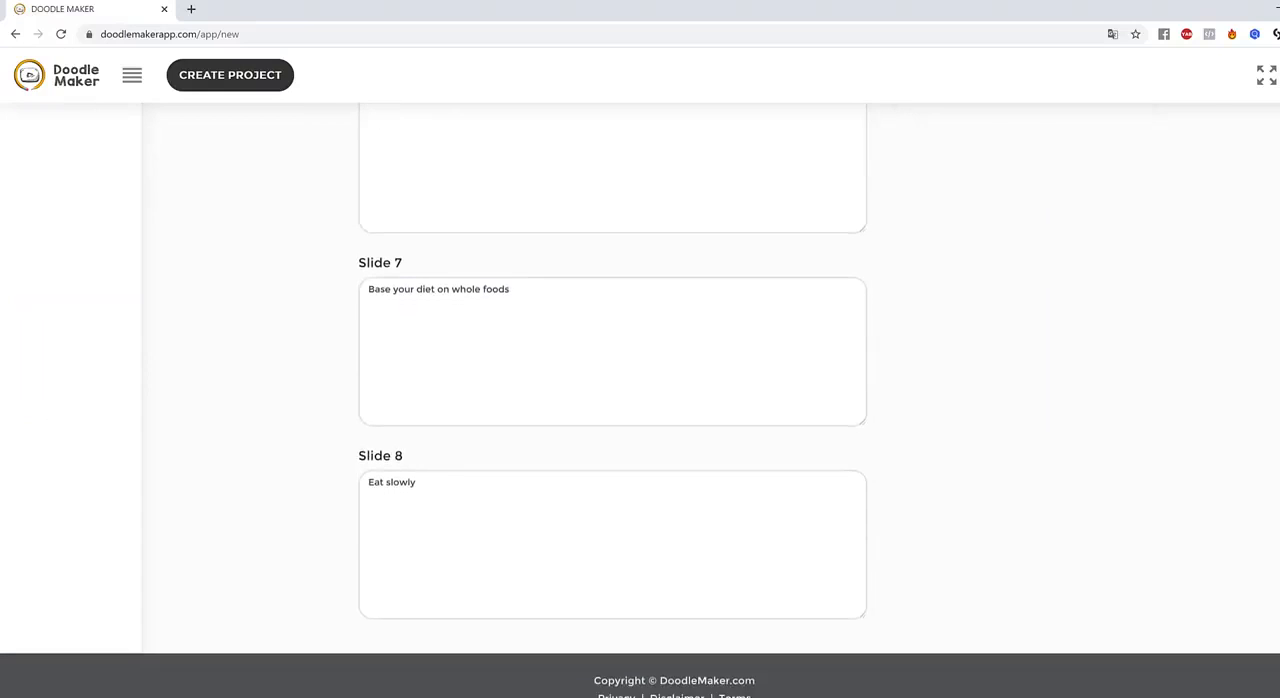
scroll(640, 400, "up", 12)
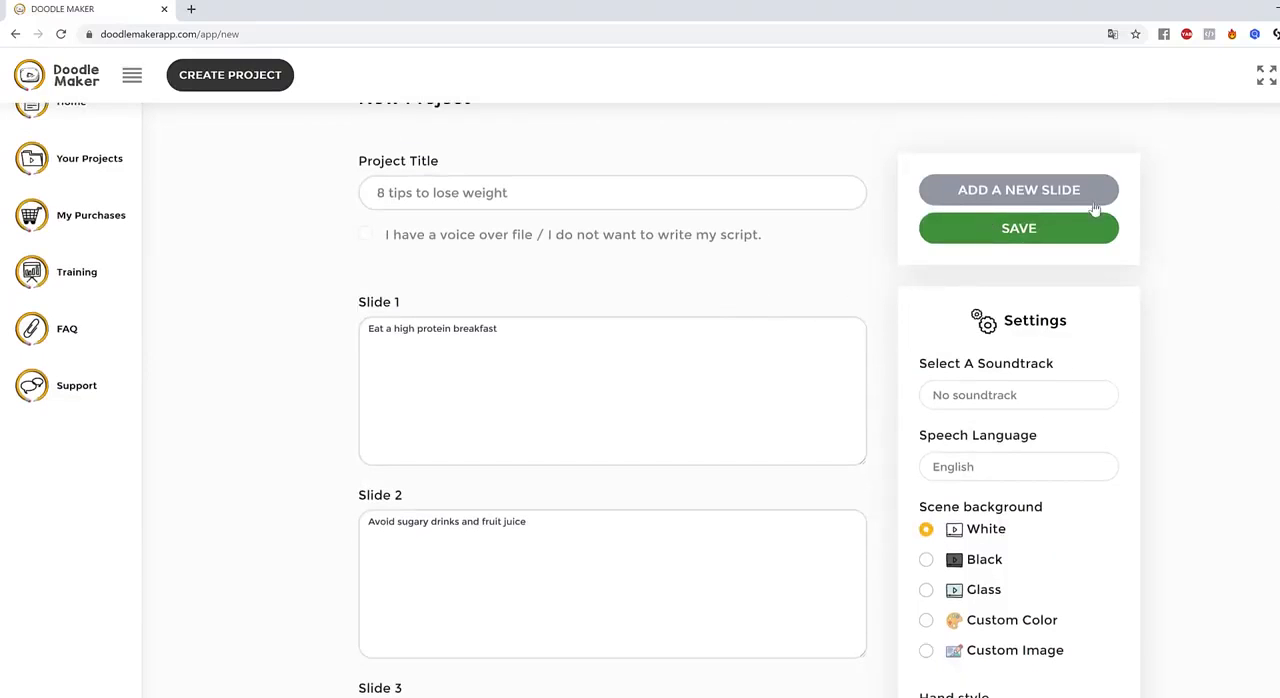
scroll(1274, 244, "down", 9)
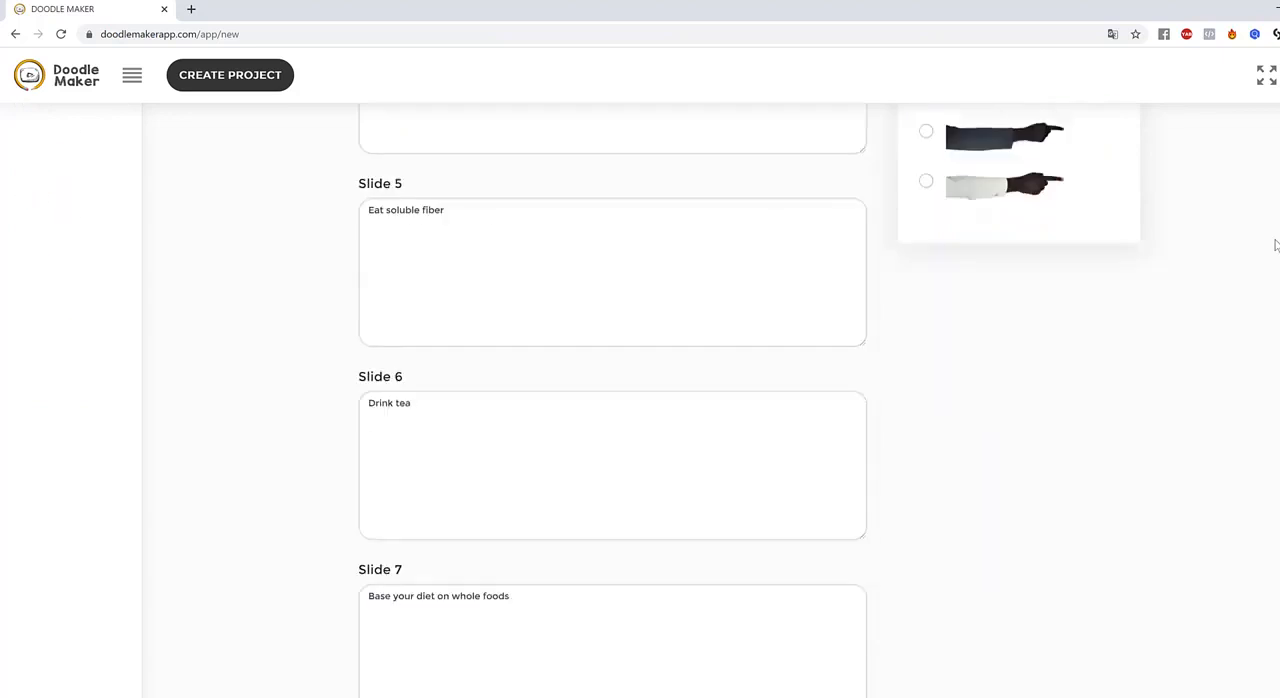
scroll(1274, 244, "up", 10)
Save the project and look over slide 1 in the slide editor
left_click(1041, 285)
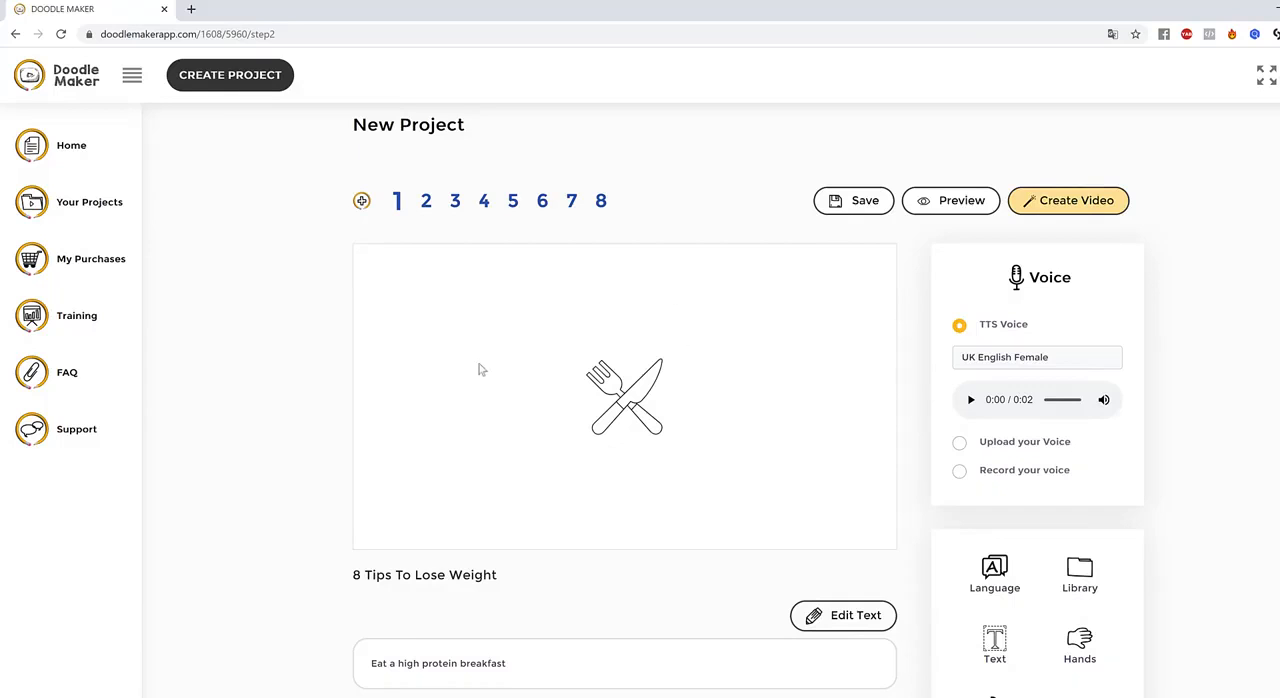
scroll(495, 520, "down", 2)
scroll(490, 541, "up", 2)
Enlarge the fork and knife drawing on slide 1 and colour it dark red
left_click(648, 405)
left_click_drag(684, 455, 718, 489)
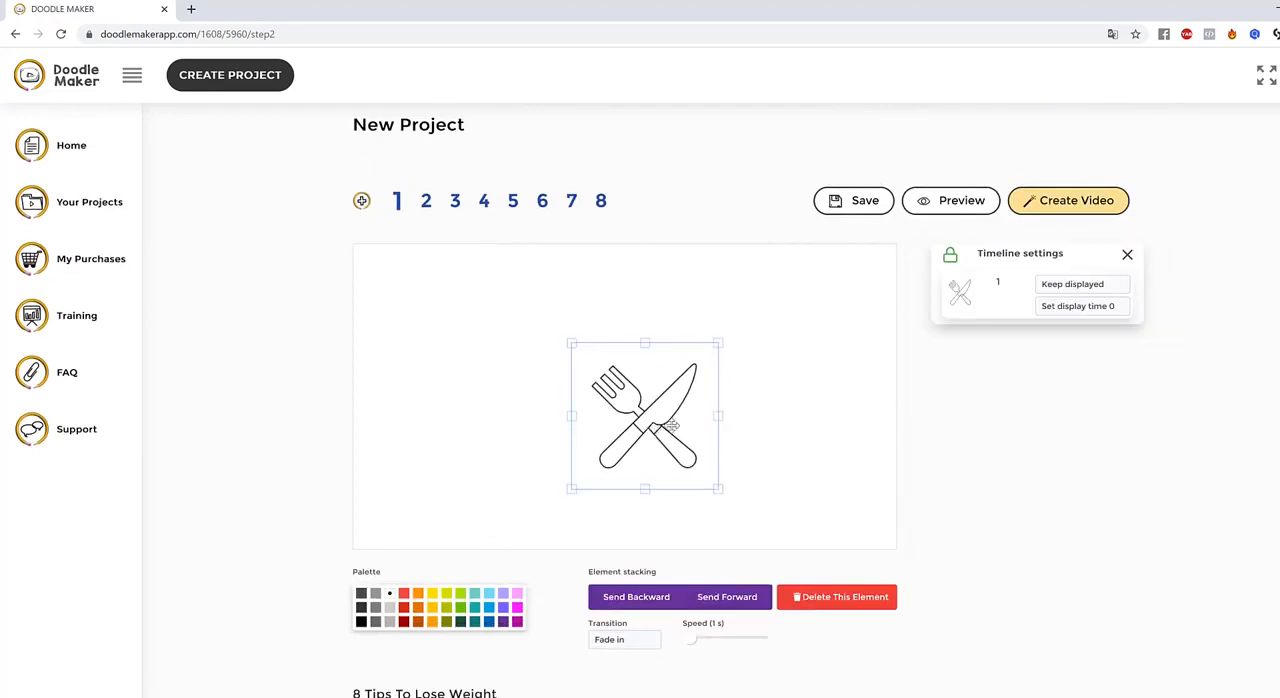
left_click_drag(571, 343, 542, 314)
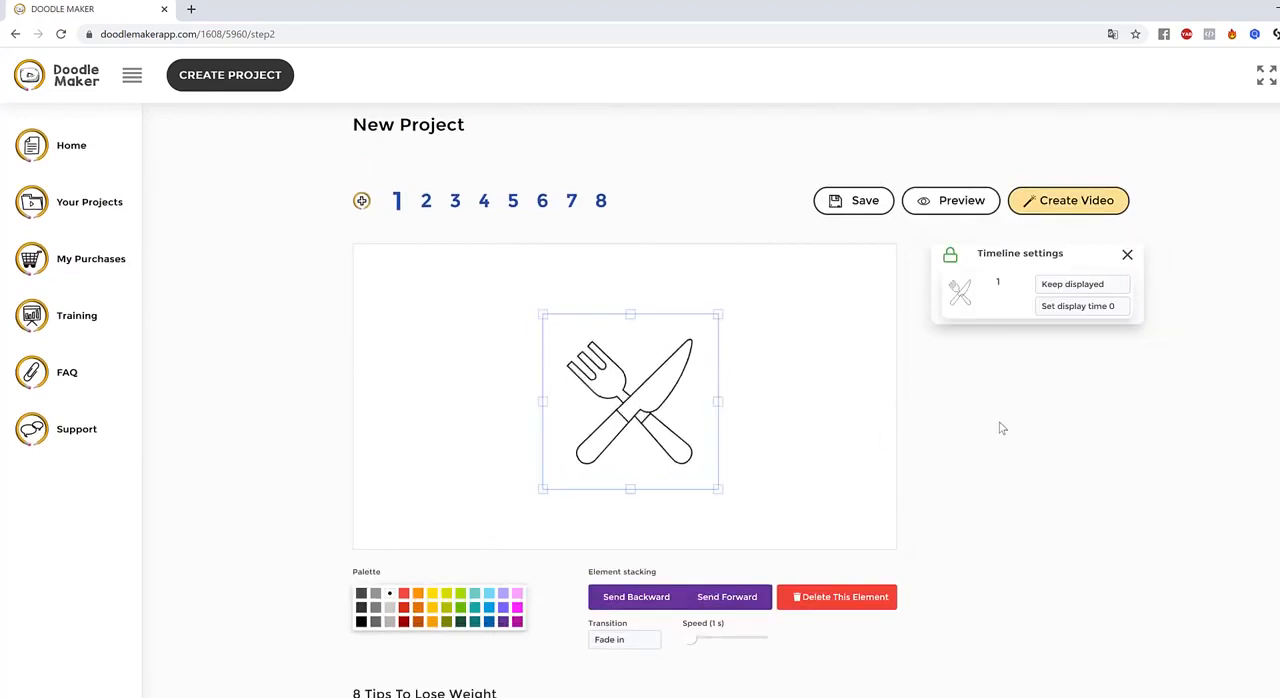
left_click(403, 621)
Enlarge the boy drawing on slide 2 and colour it dark green
left_click(426, 204)
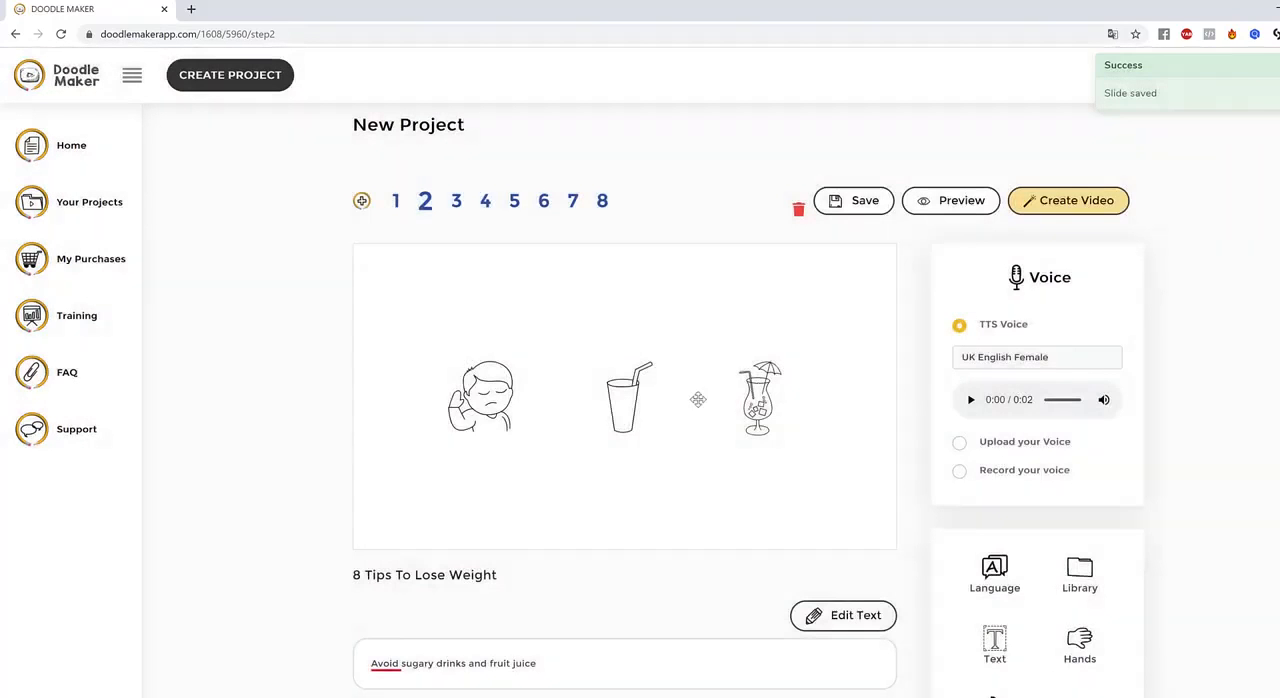
left_click(515, 410)
left_click_drag(546, 451, 572, 478)
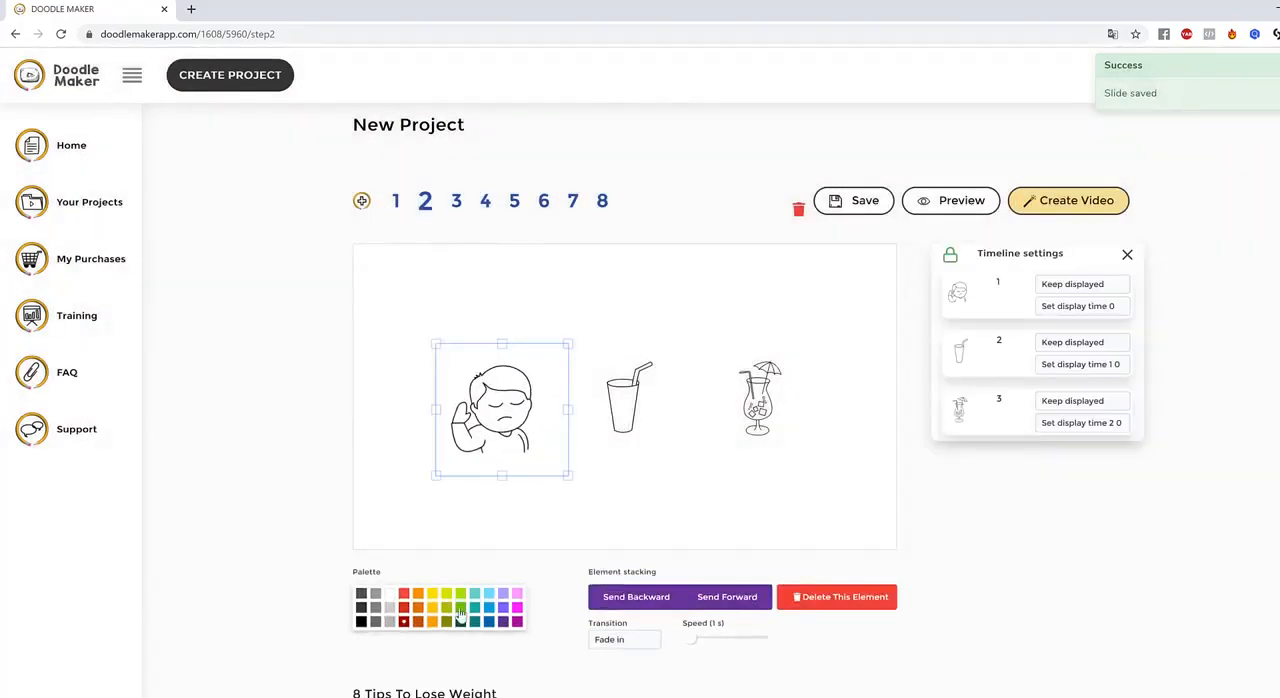
left_click(462, 621)
left_click(691, 468)
Colour the cup with the straw red and the cocktail glass blue on slide 2
left_click(636, 418)
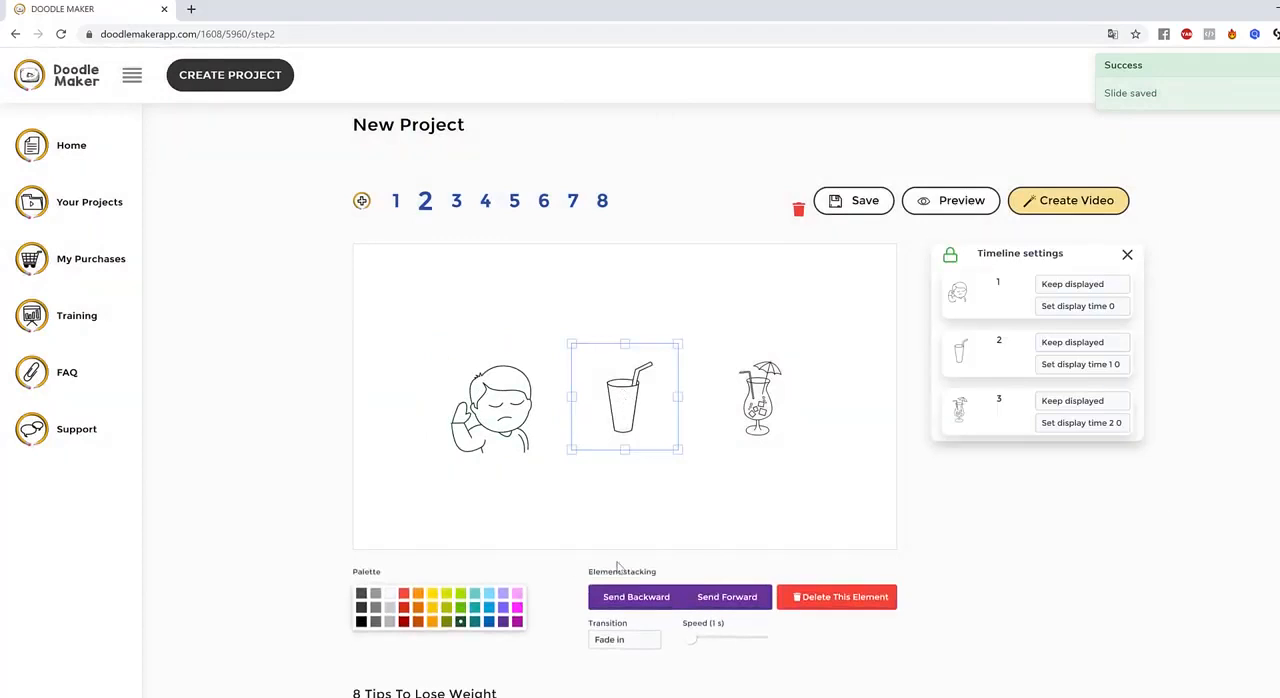
left_click(403, 611)
left_click(782, 398)
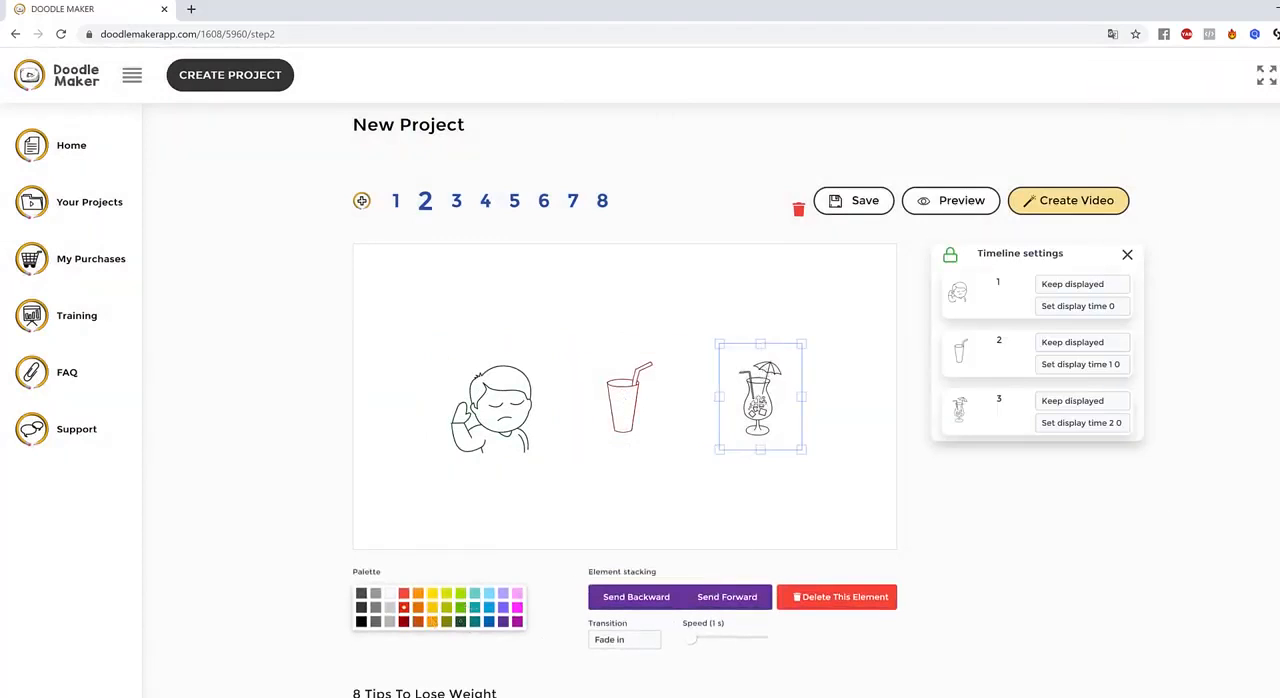
left_click(489, 621)
Enlarge the cocktail glass on slide 2 and adjust its position
left_click_drag(803, 450, 821, 476)
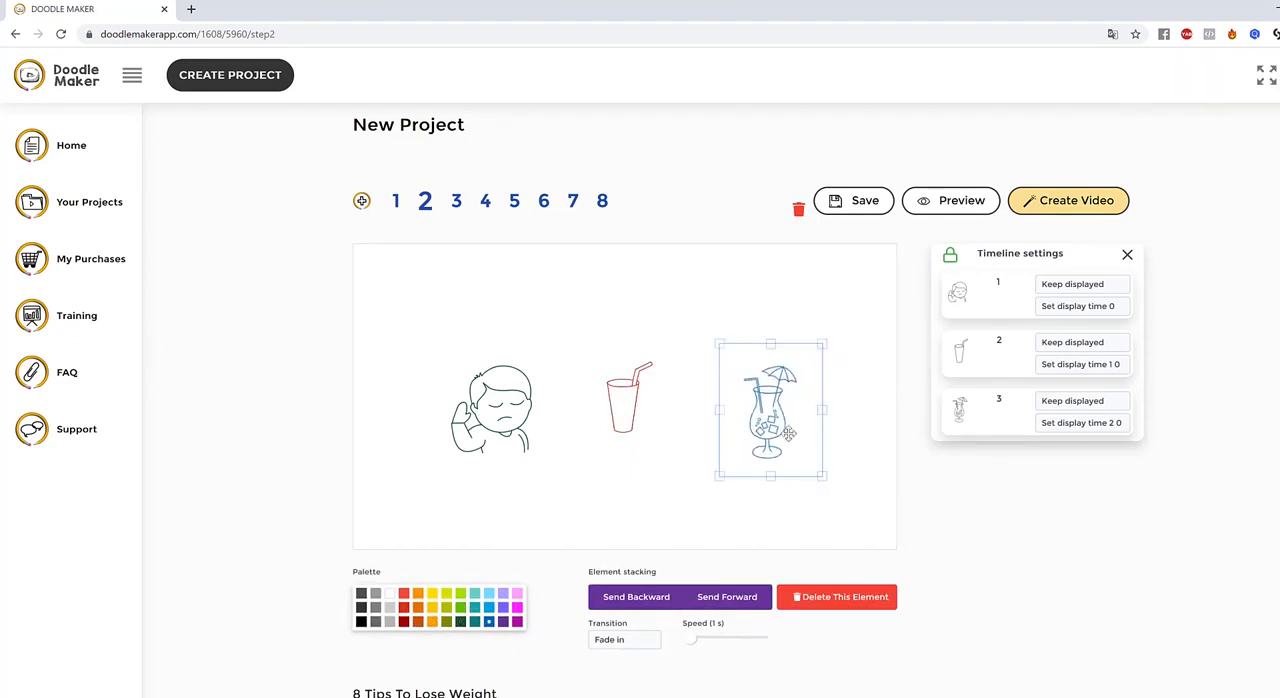
left_click_drag(789, 433, 769, 400)
left_click_drag(804, 445, 812, 455)
left_click_drag(771, 418, 785, 444)
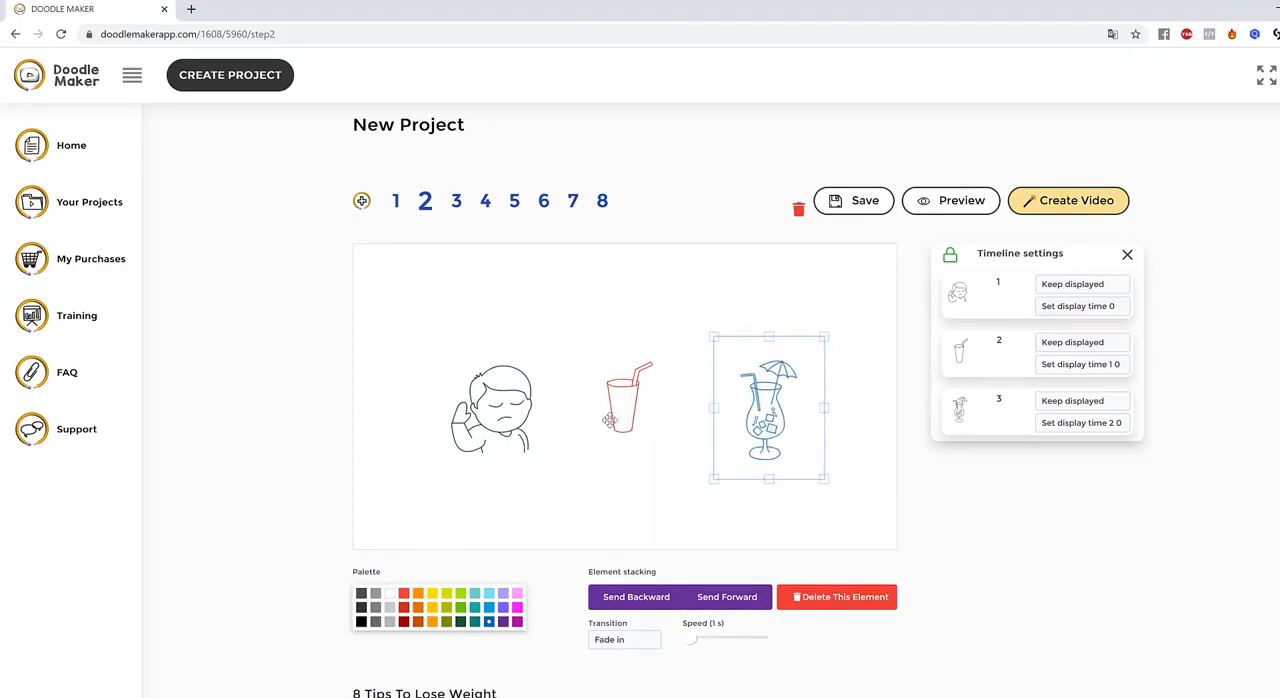
Set the transition of the boy drawing on slide 2 to Hand drawing
left_click(503, 409)
left_click(626, 641)
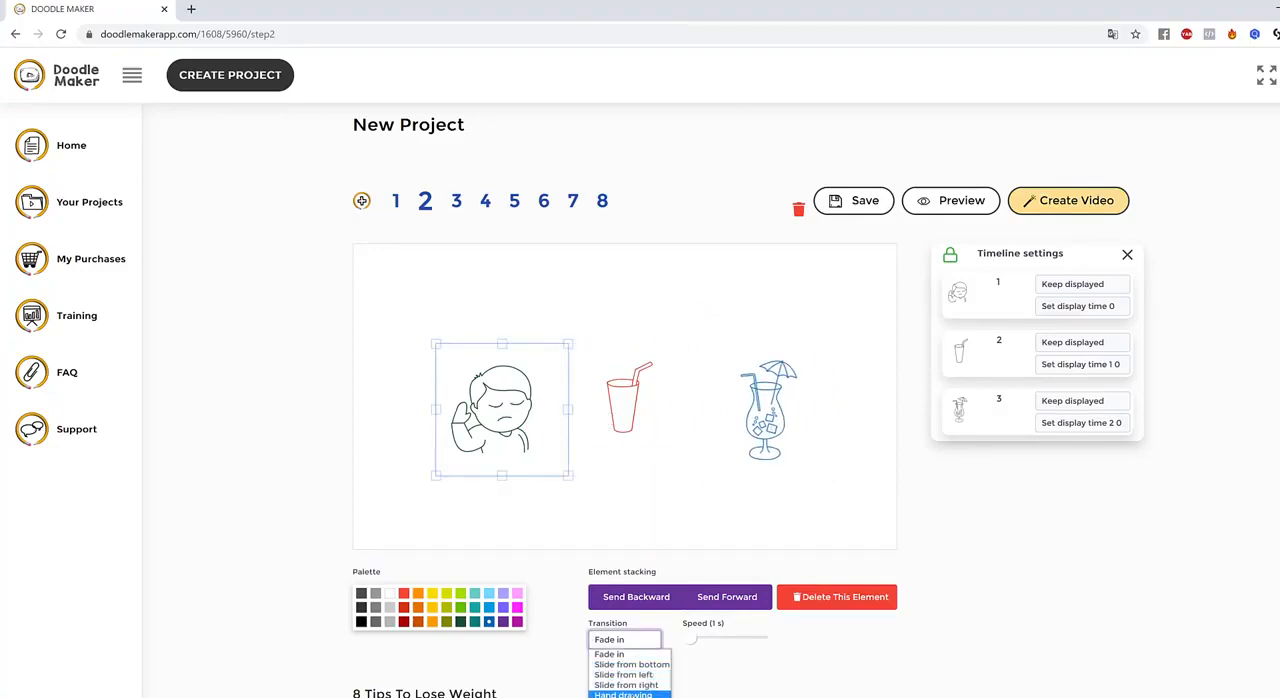
left_click(630, 692)
Examine the transition options for the cup and the element settings of the cocktail glass on slide 2
left_click(645, 407)
left_click(622, 640)
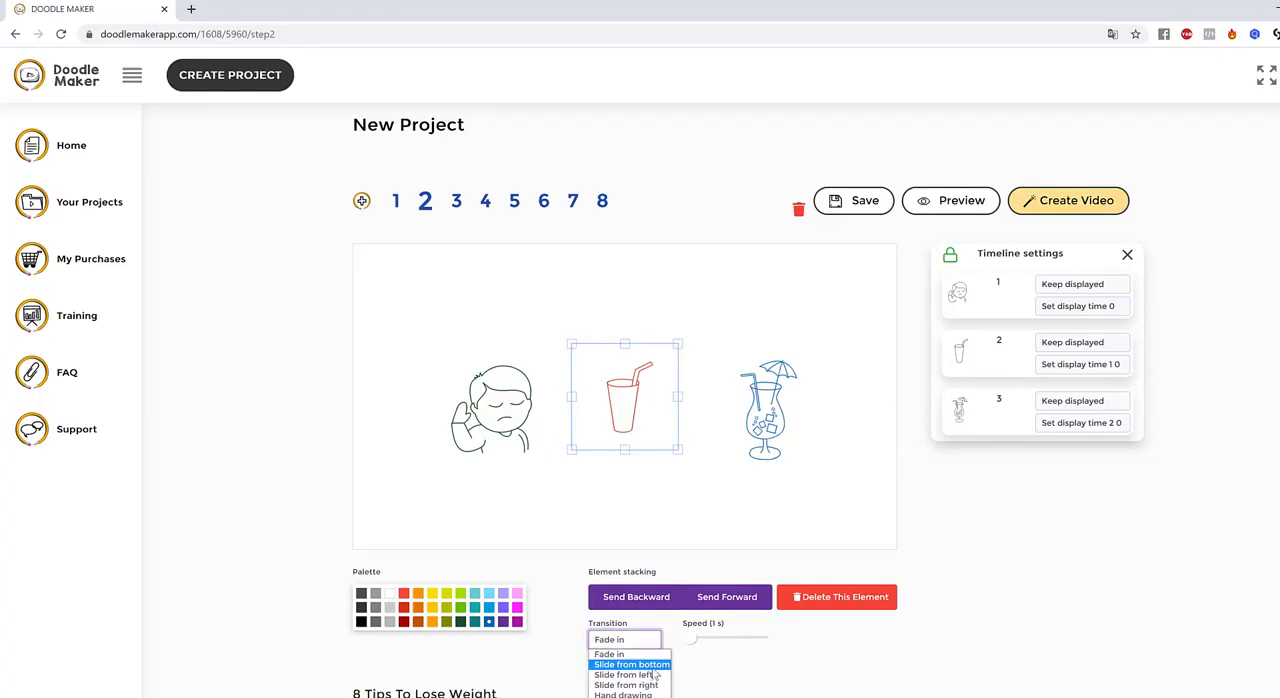
left_click(894, 363)
left_click(786, 432)
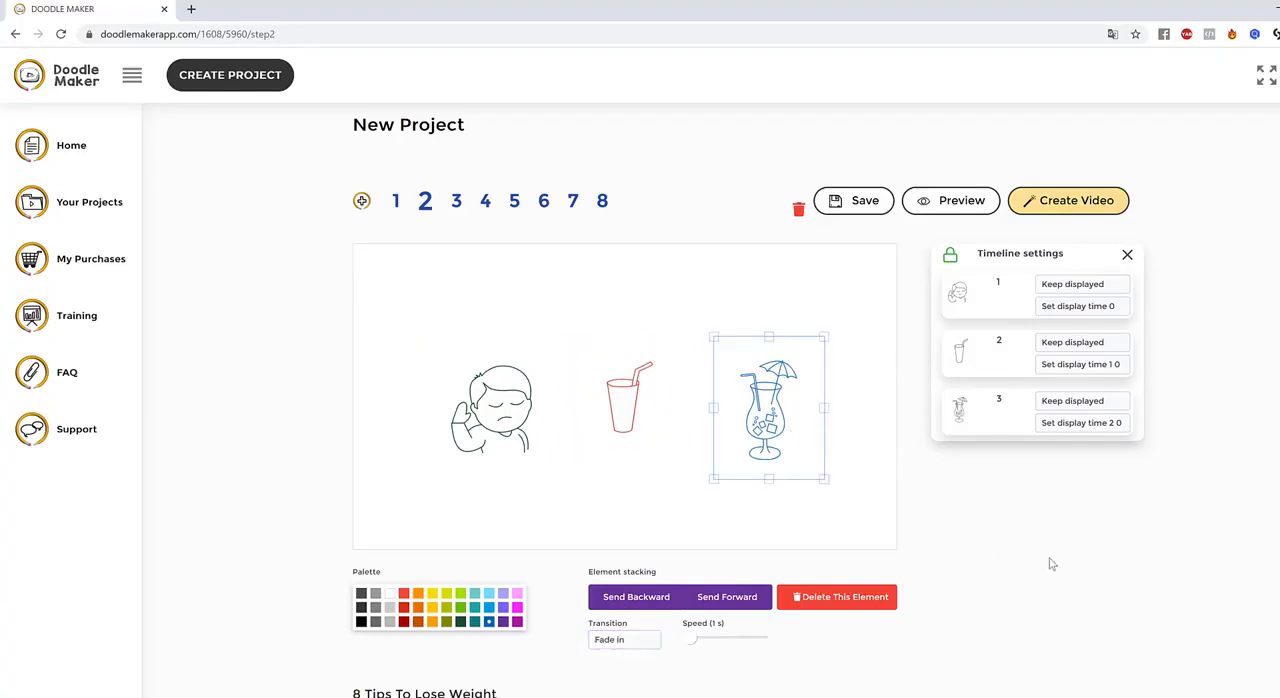
left_click(760, 537)
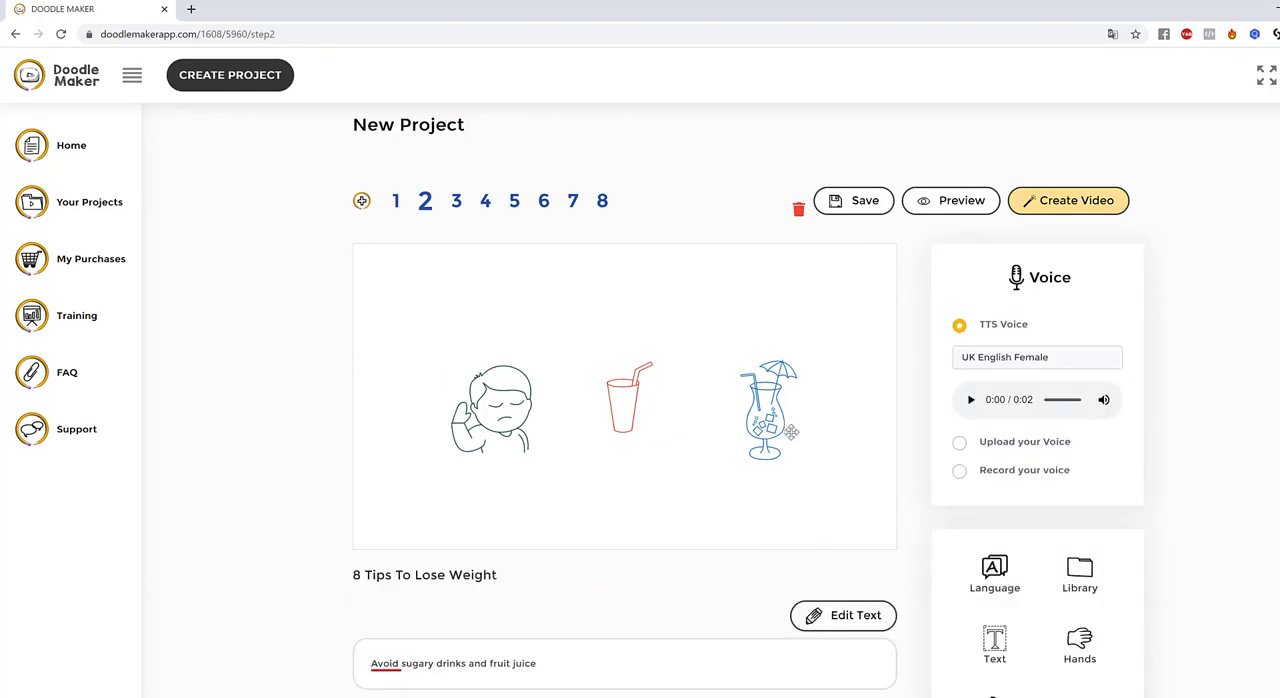
left_click(790, 432)
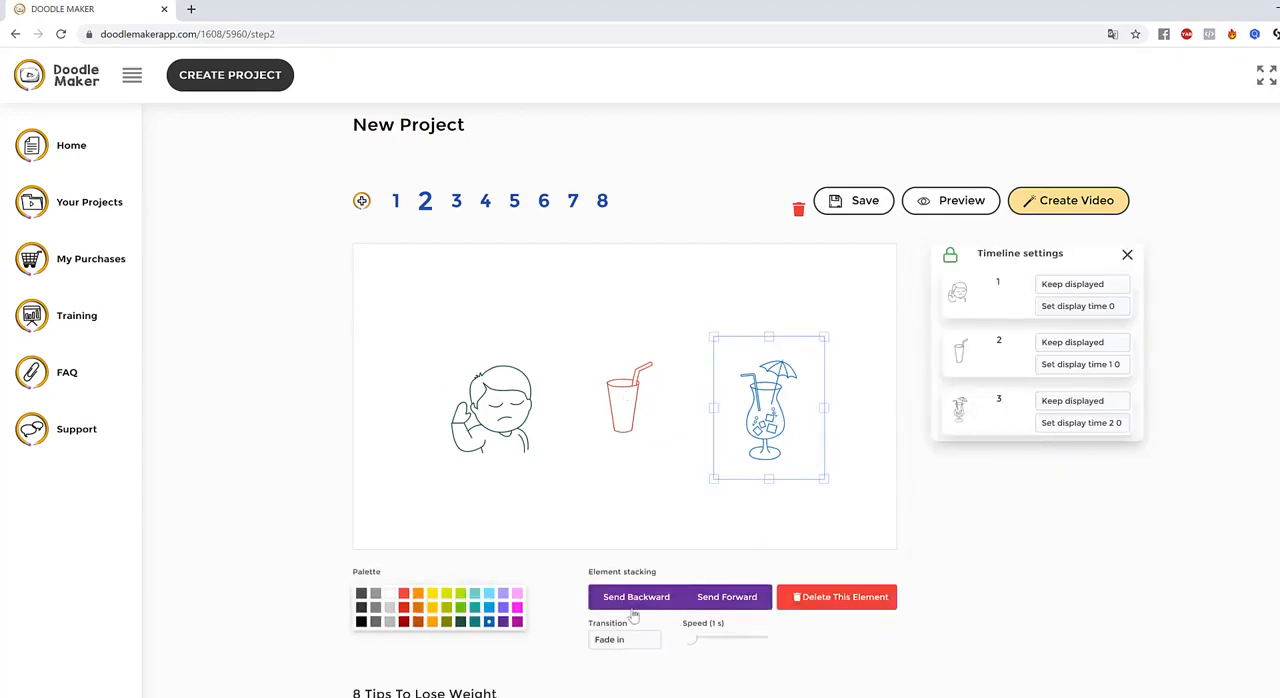
scroll(1095, 541, "down", 2)
scroll(1096, 541, "up", 2)
Examine the display and display time options for the first element in slide 2's timeline settings
left_click(1097, 288)
left_click(1191, 288)
left_click(1089, 304)
left_click(1265, 407)
left_click(1093, 286)
left_click(1262, 365)
Set the transition of the fork and knife drawing on slide 1 to Hand drawing
left_click(397, 201)
left_click(631, 373)
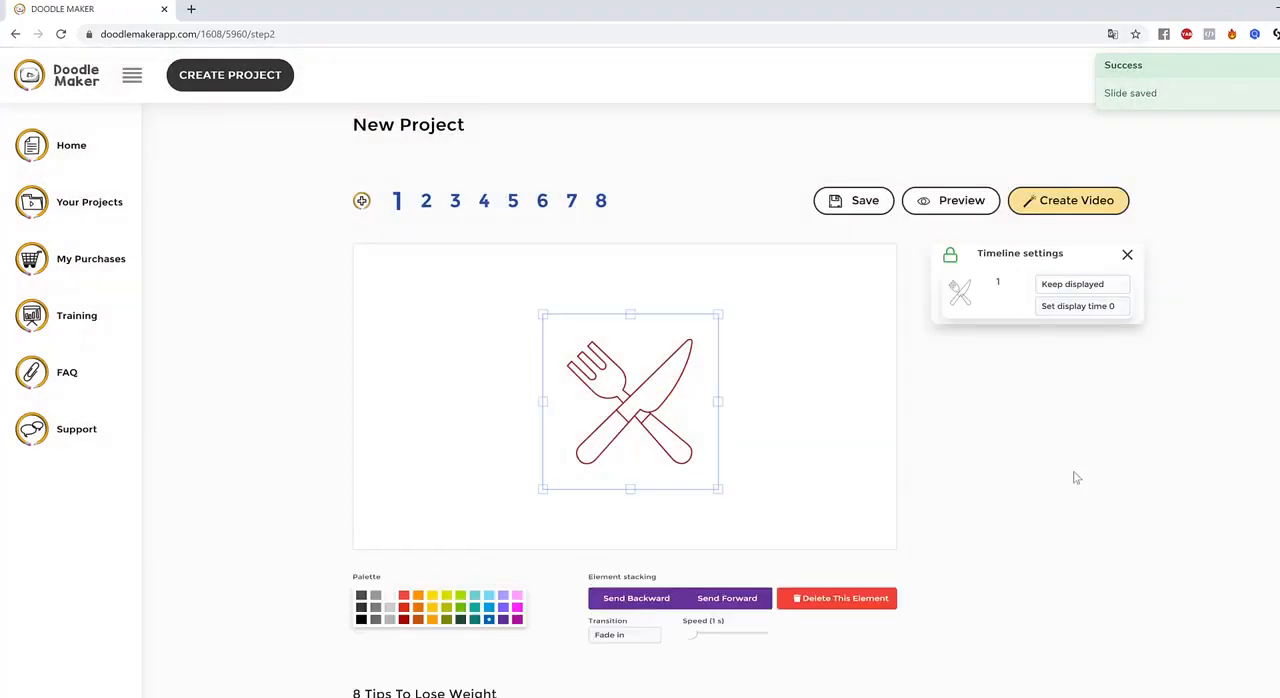
left_click(640, 641)
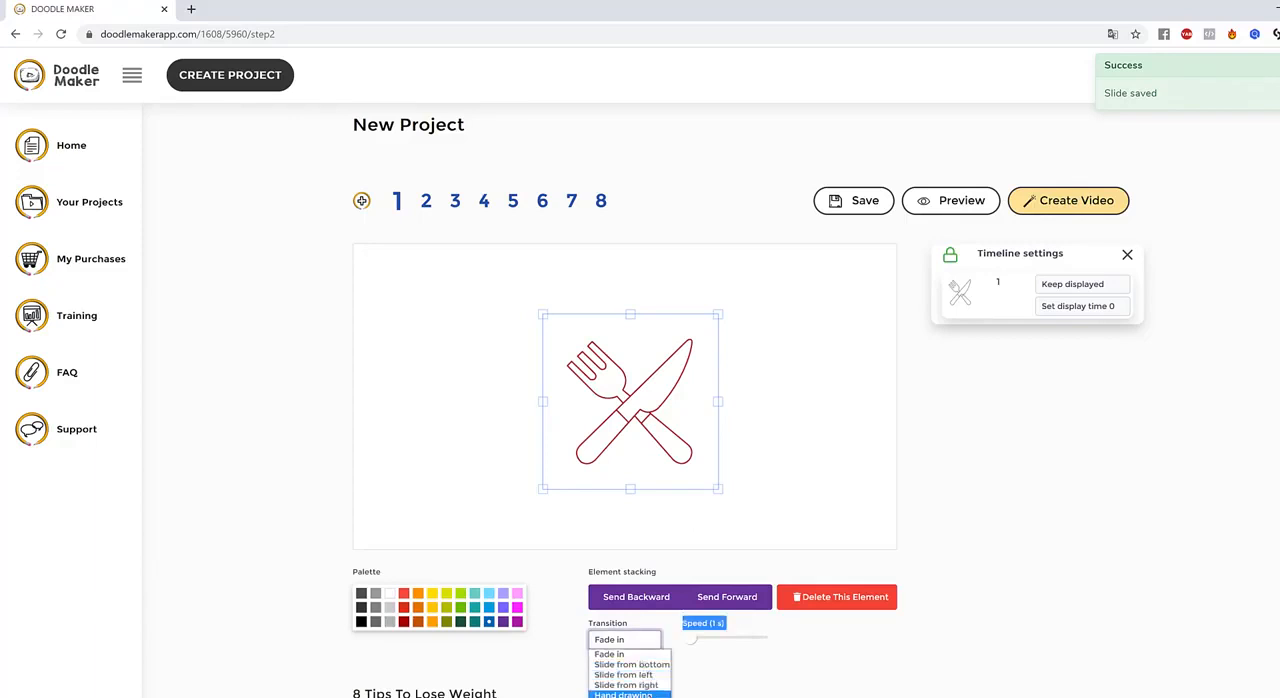
left_click(620, 691)
scroll(1072, 546, "down", 1)
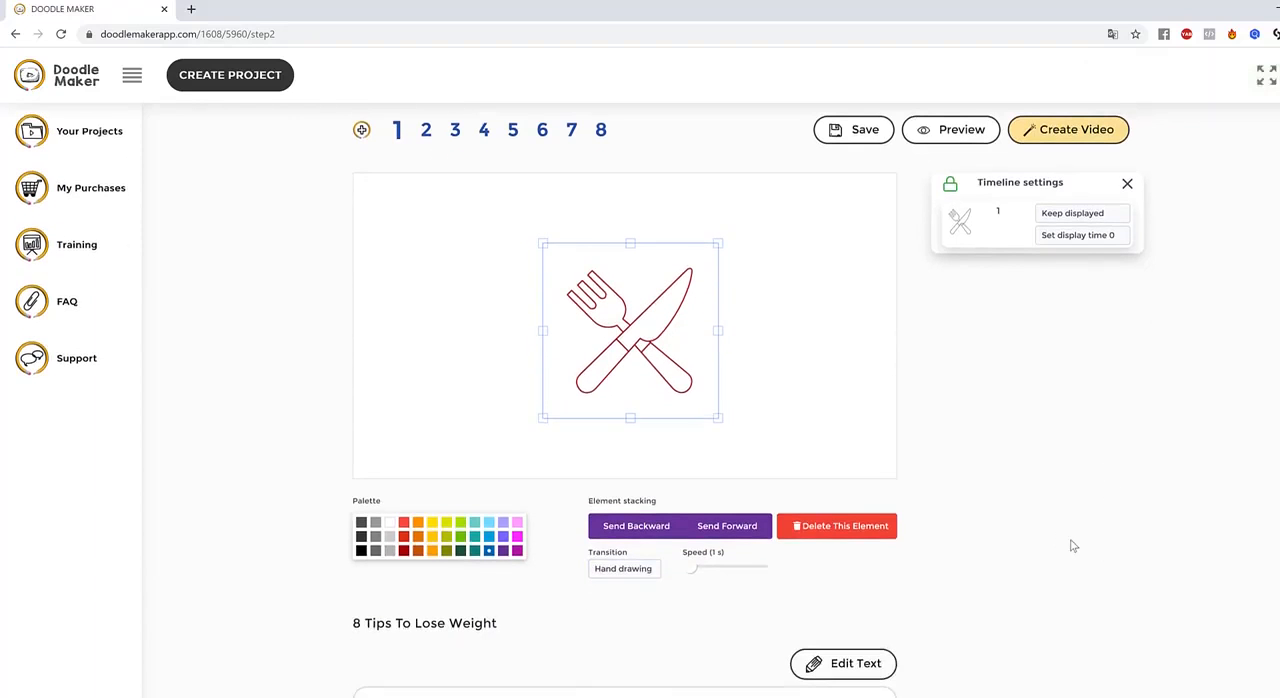
Preview slide 1 and slide 2
left_click(950, 129)
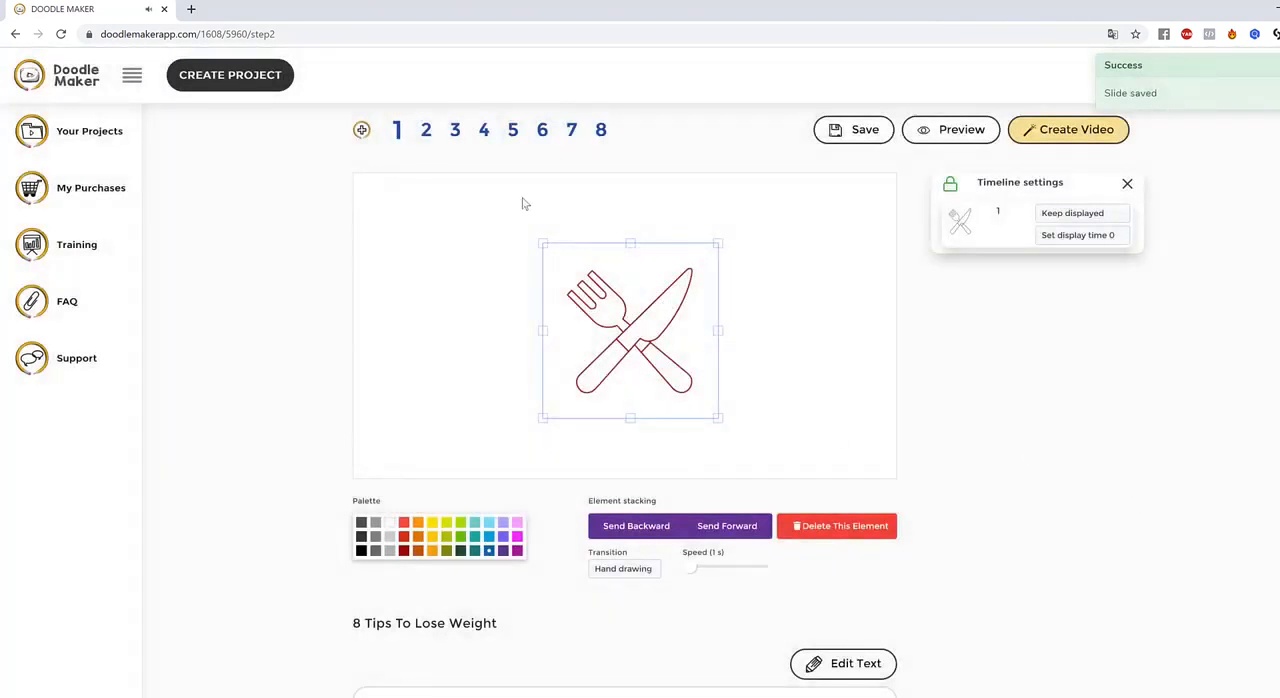
left_click(426, 130)
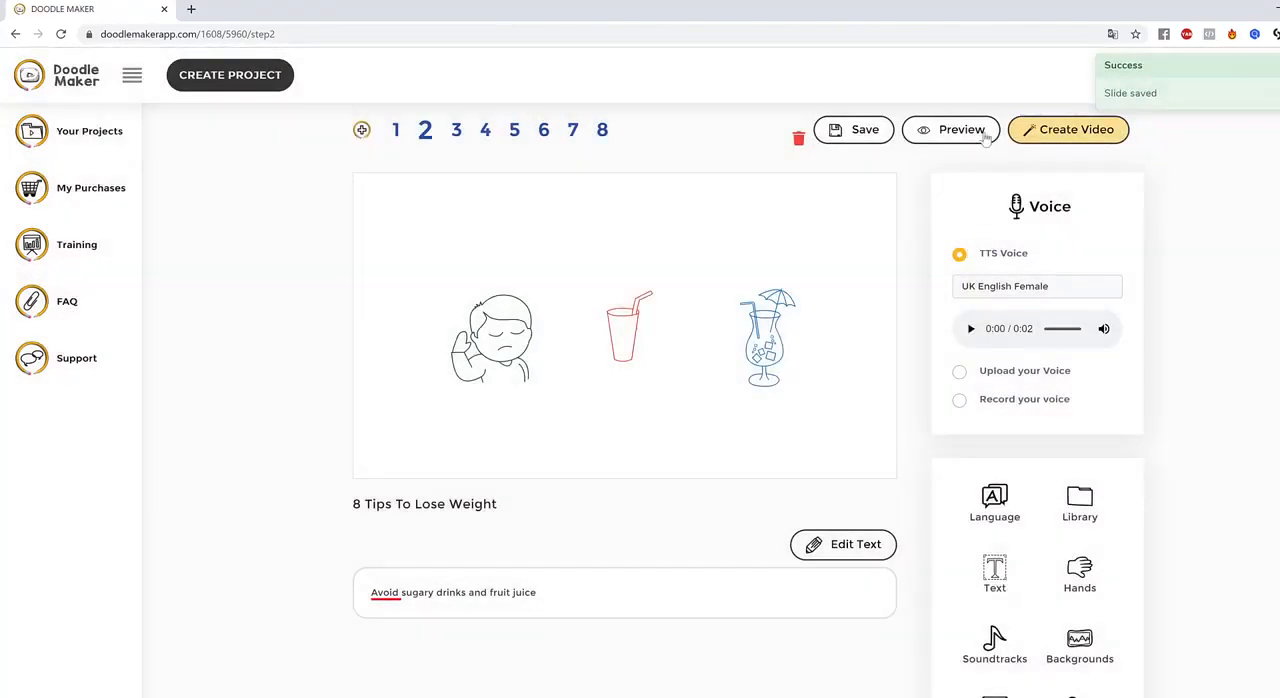
left_click(958, 140)
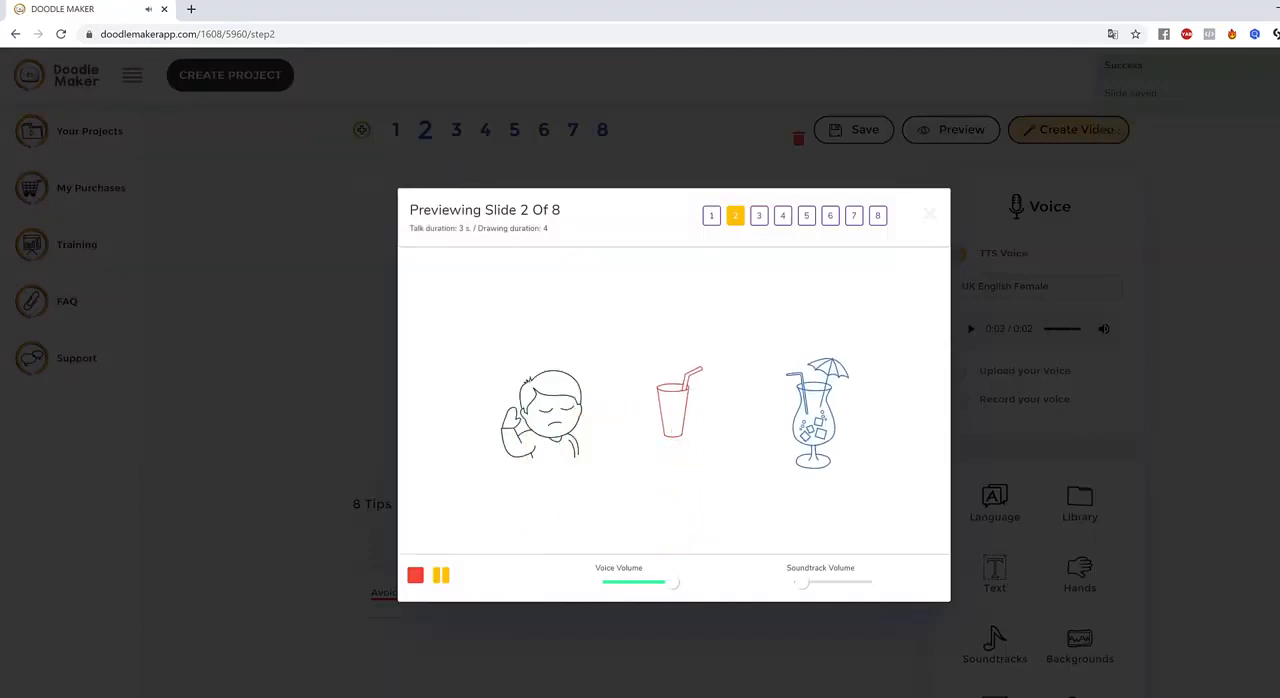
left_click(340, 468)
Set the TTS voice of slide 2 to English UK - Harry (Male)
left_click(1090, 288)
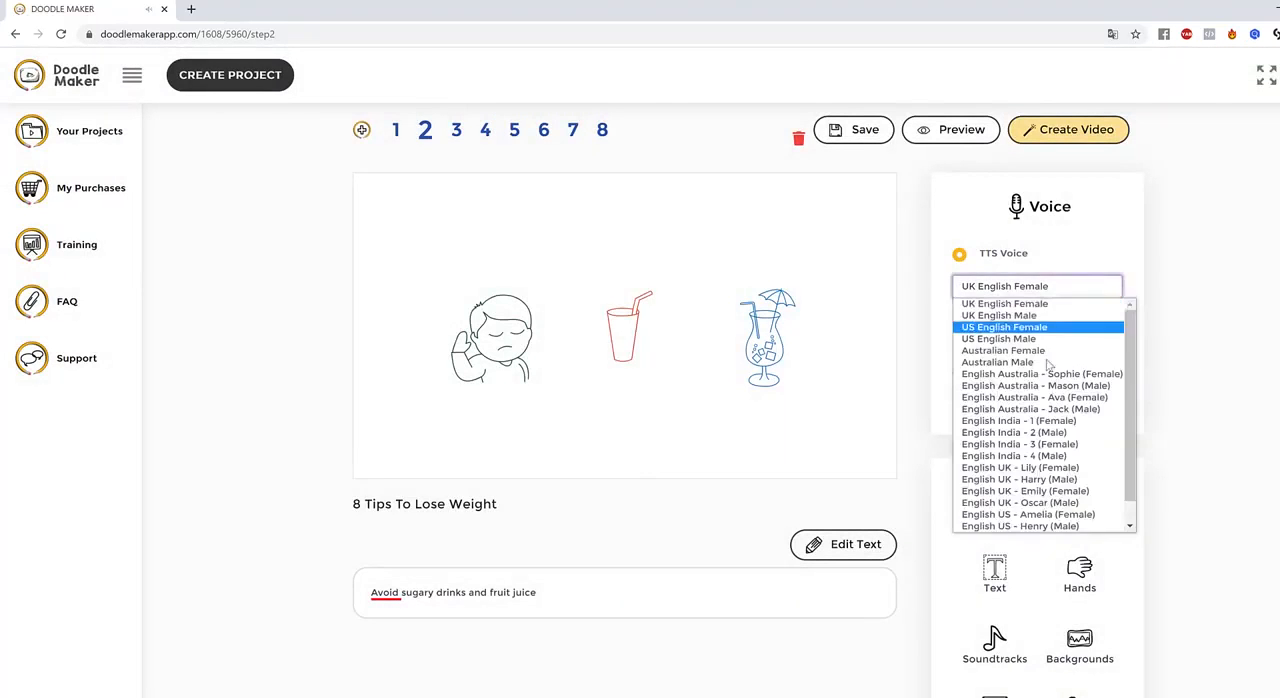
scroll(1080, 455, "down", 1)
left_click(1062, 456)
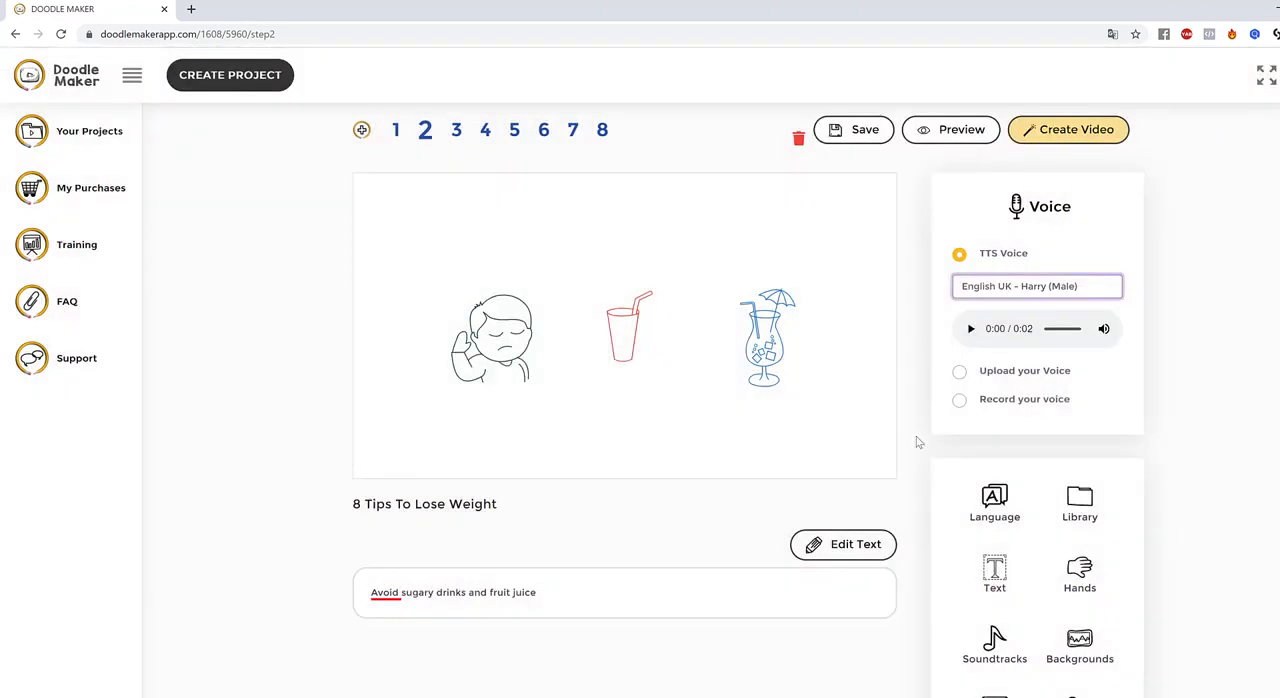
left_click(913, 344)
Reposition and slightly enlarge the boy drawing on slide 2, and open slide 4
left_click(507, 316)
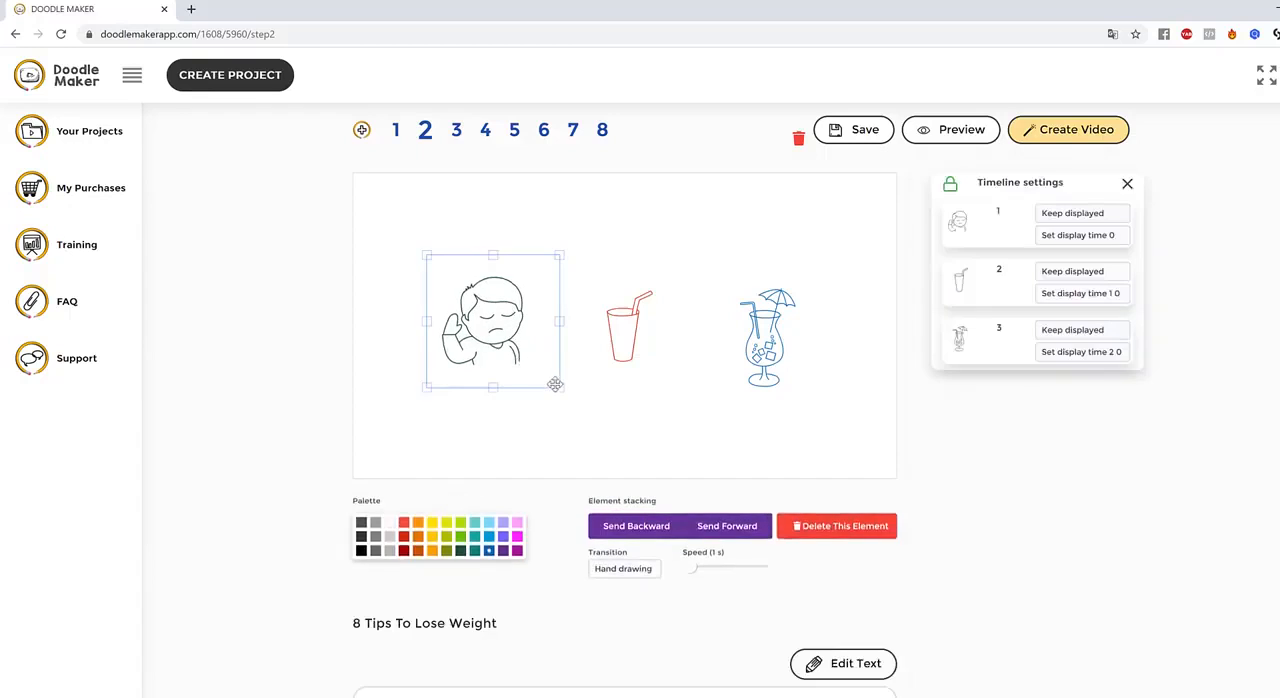
left_click(483, 130)
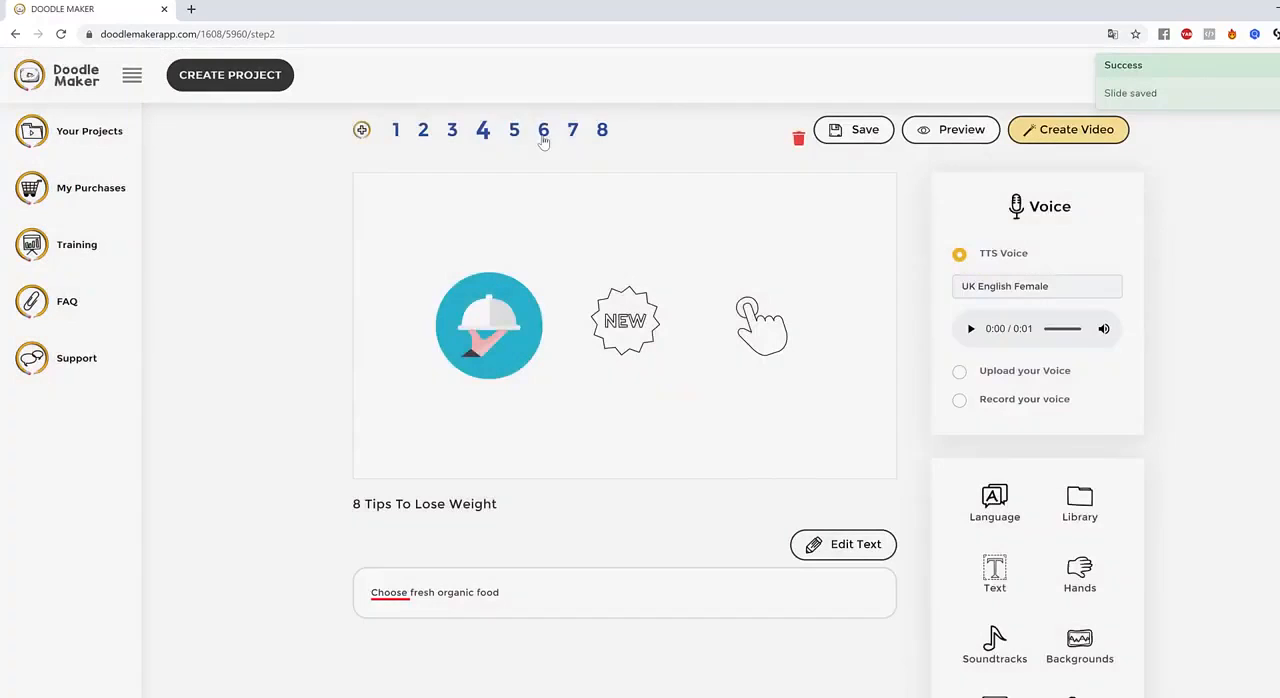
Open slide 4, slightly enlarge the serving dish drawing and move it a little up and to the left
left_click(543, 133)
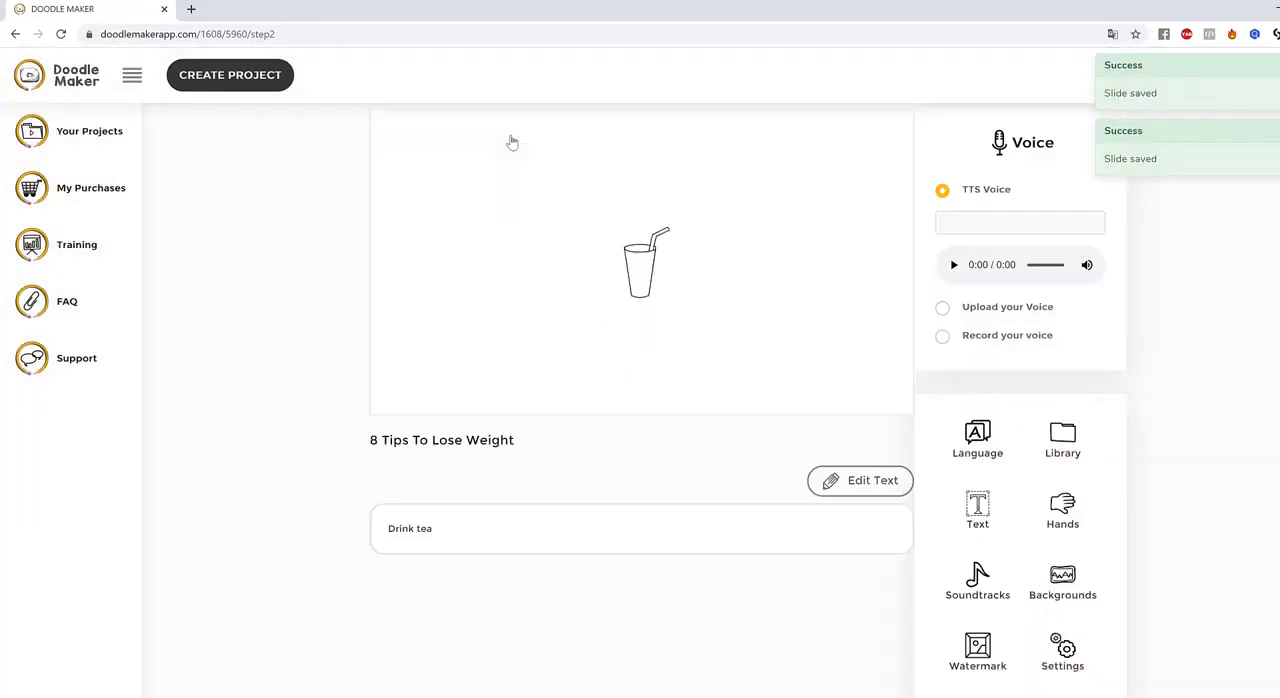
left_click(509, 132)
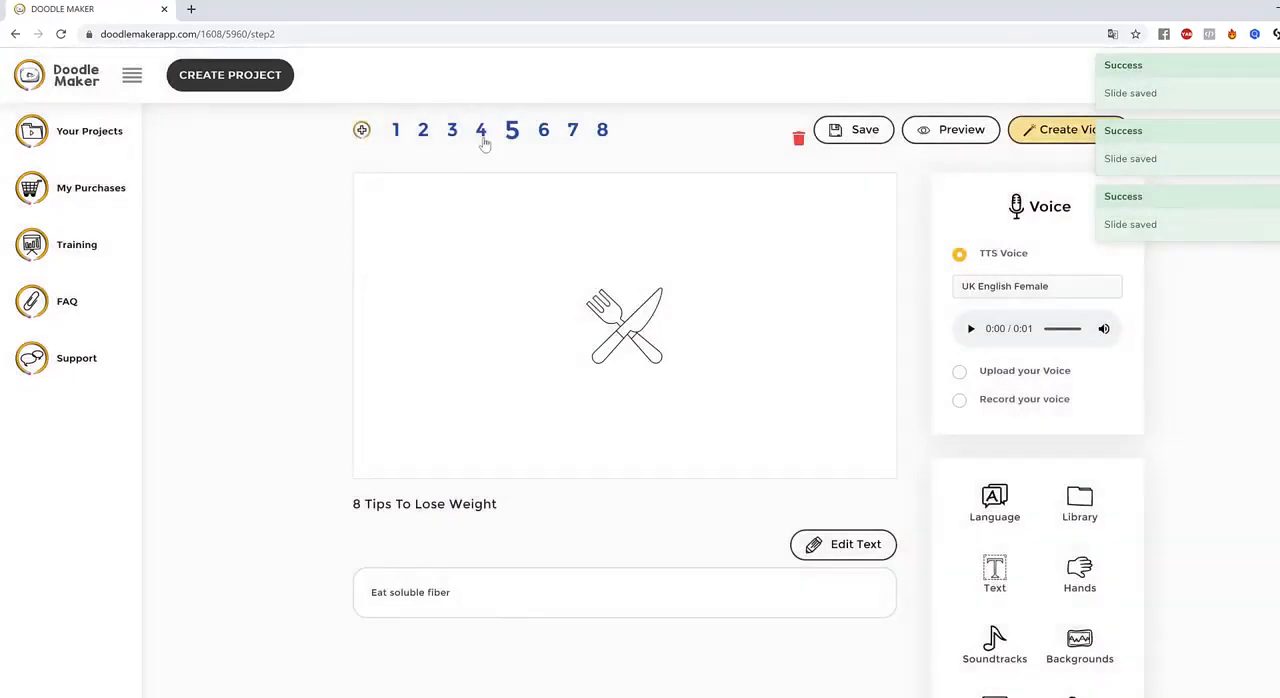
left_click(483, 130)
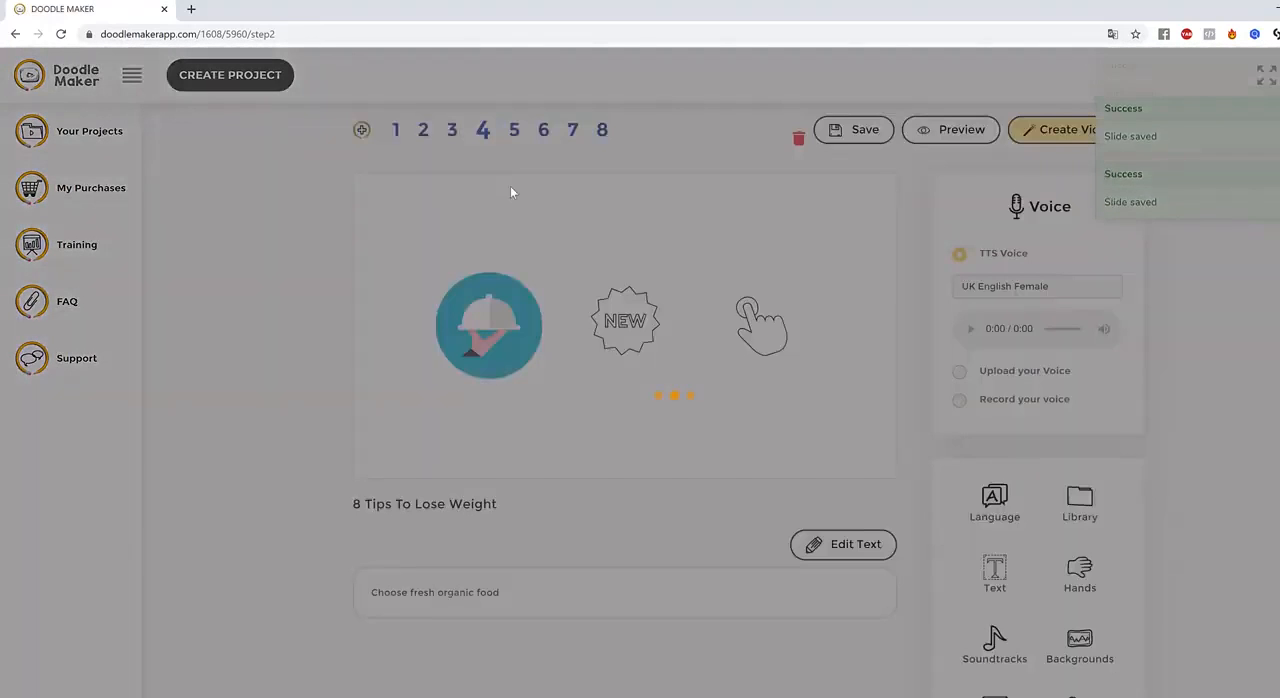
left_click(500, 344)
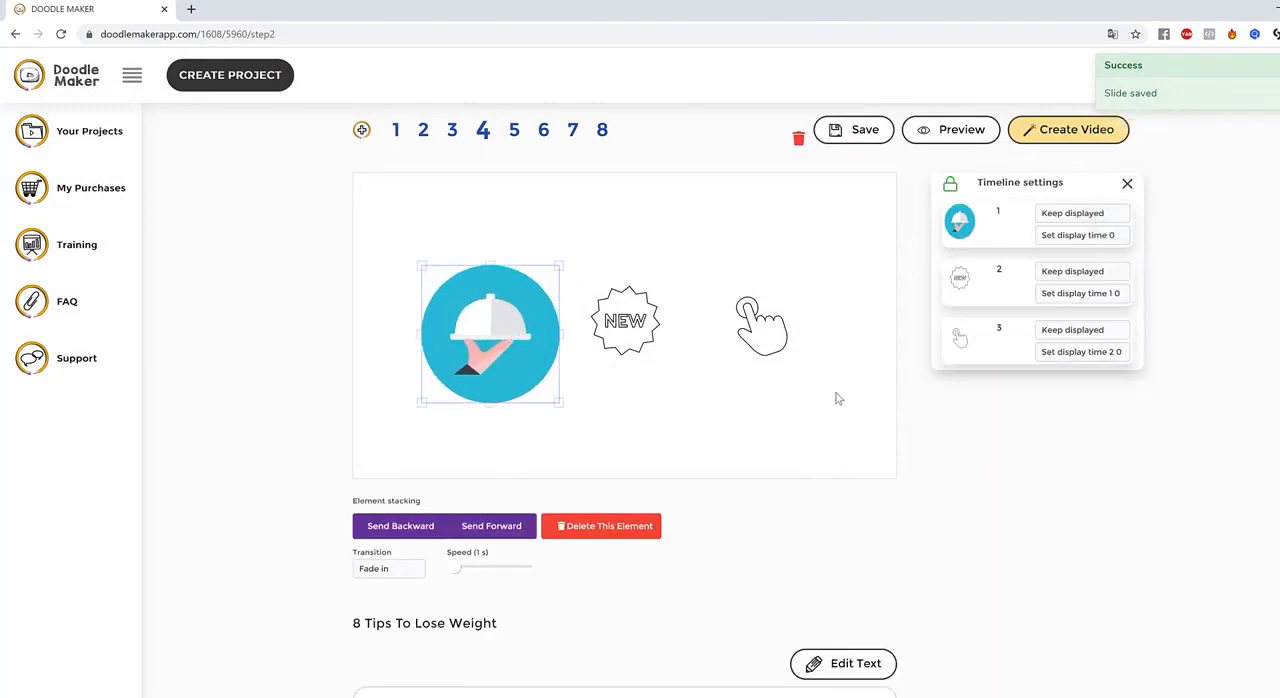
left_click_drag(491, 301, 480, 290)
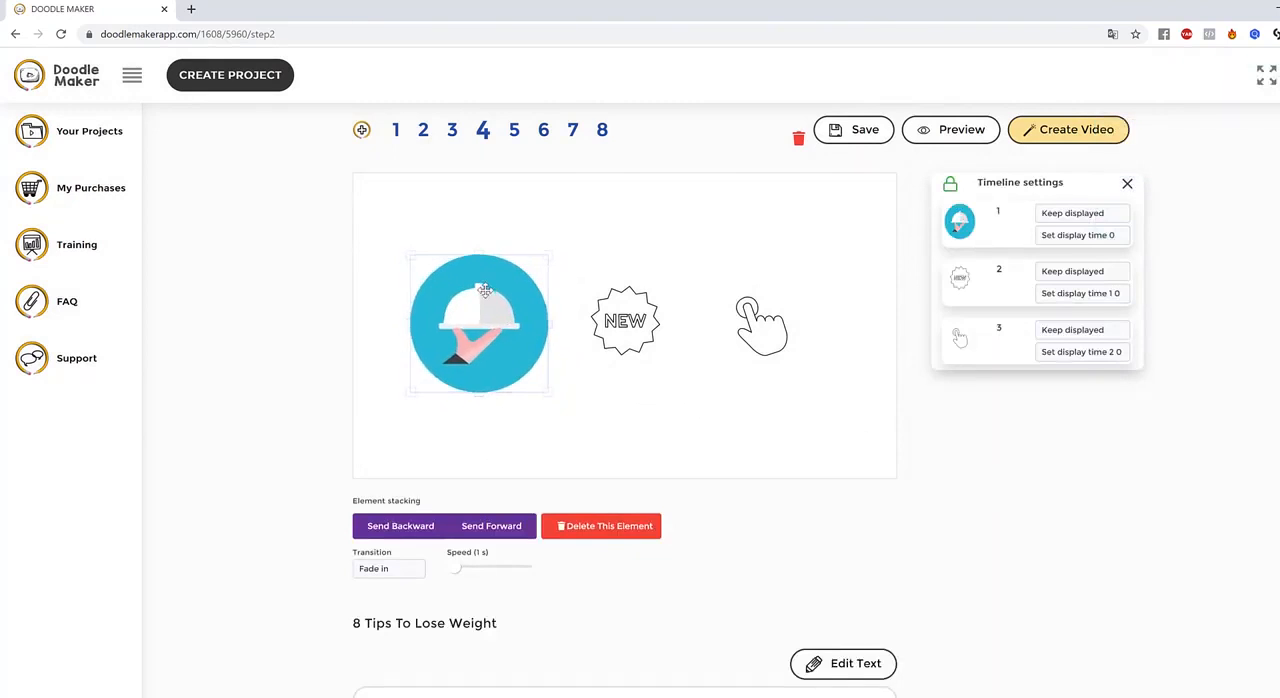
scroll(859, 506, "up", 1)
scroll(859, 506, "up", 1)
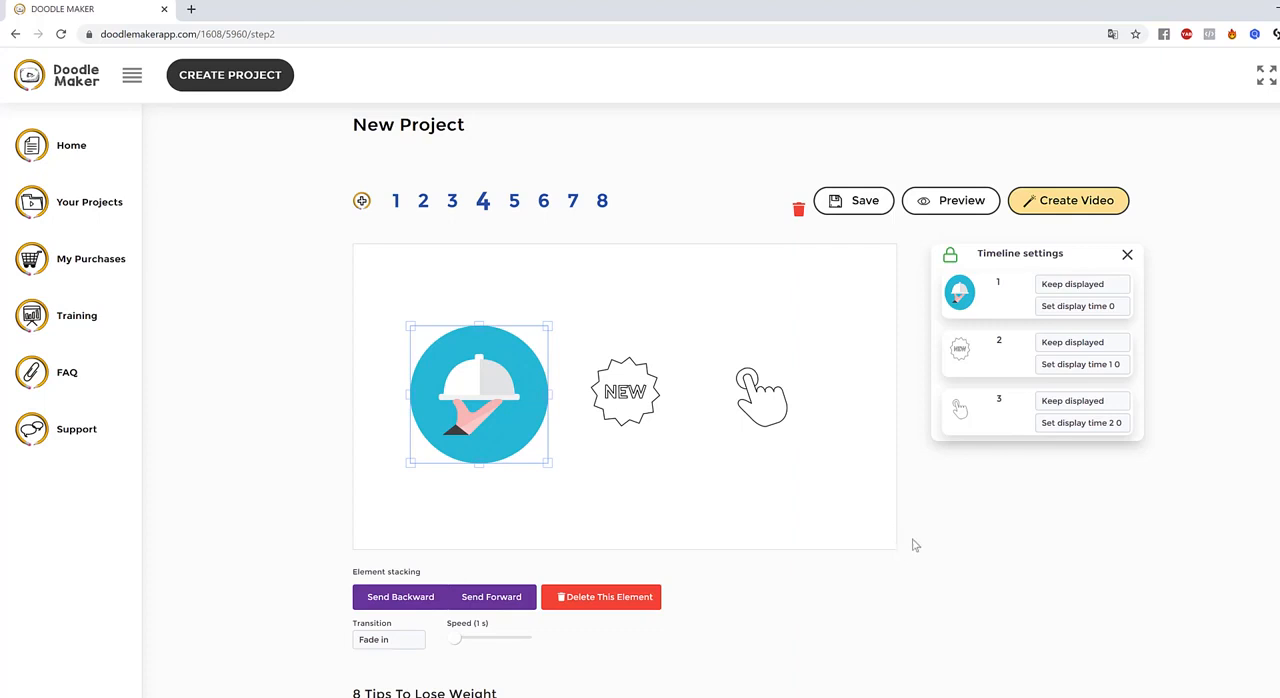
Check the NEW badge on slide 4 and look over the uploaded images in the library
left_click(650, 352)
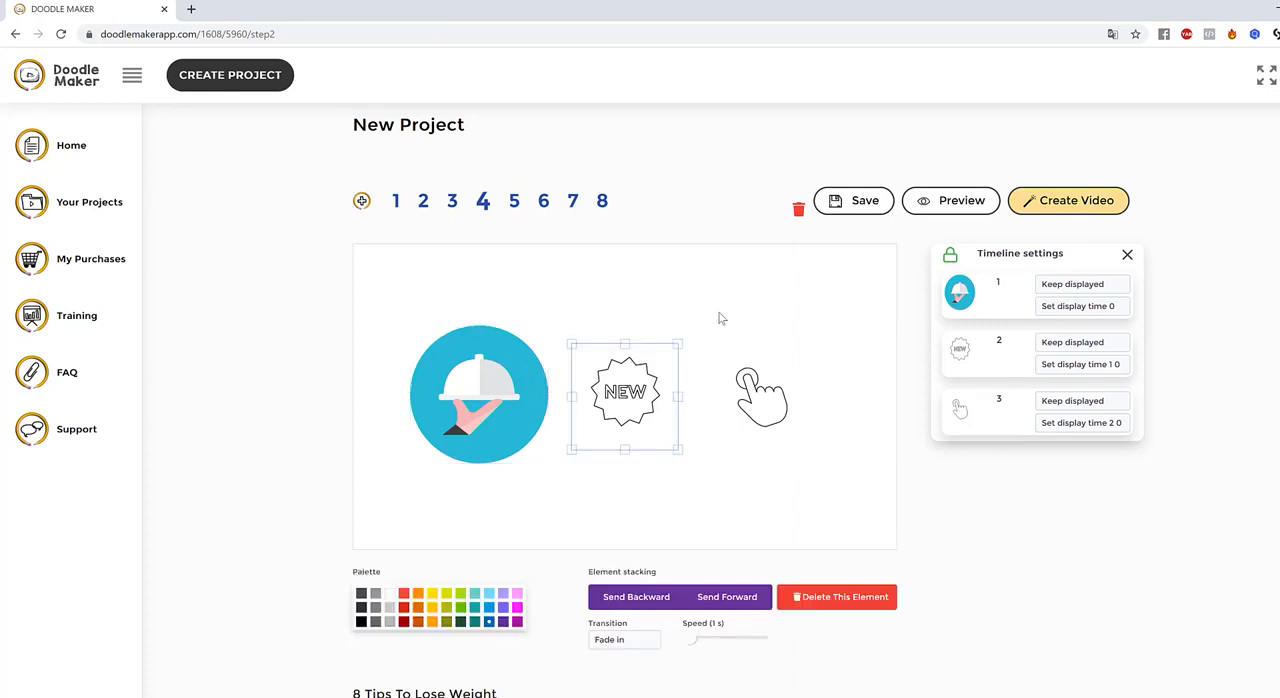
left_click(725, 319)
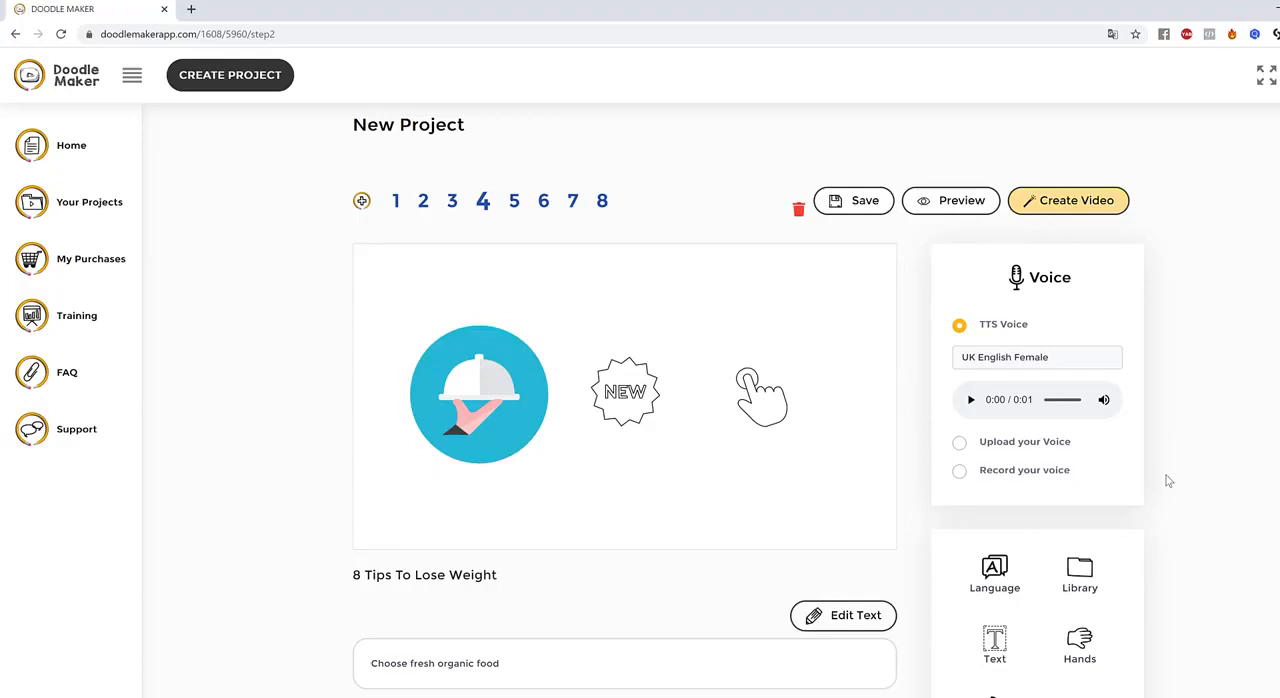
scroll(1169, 481, "down", 1)
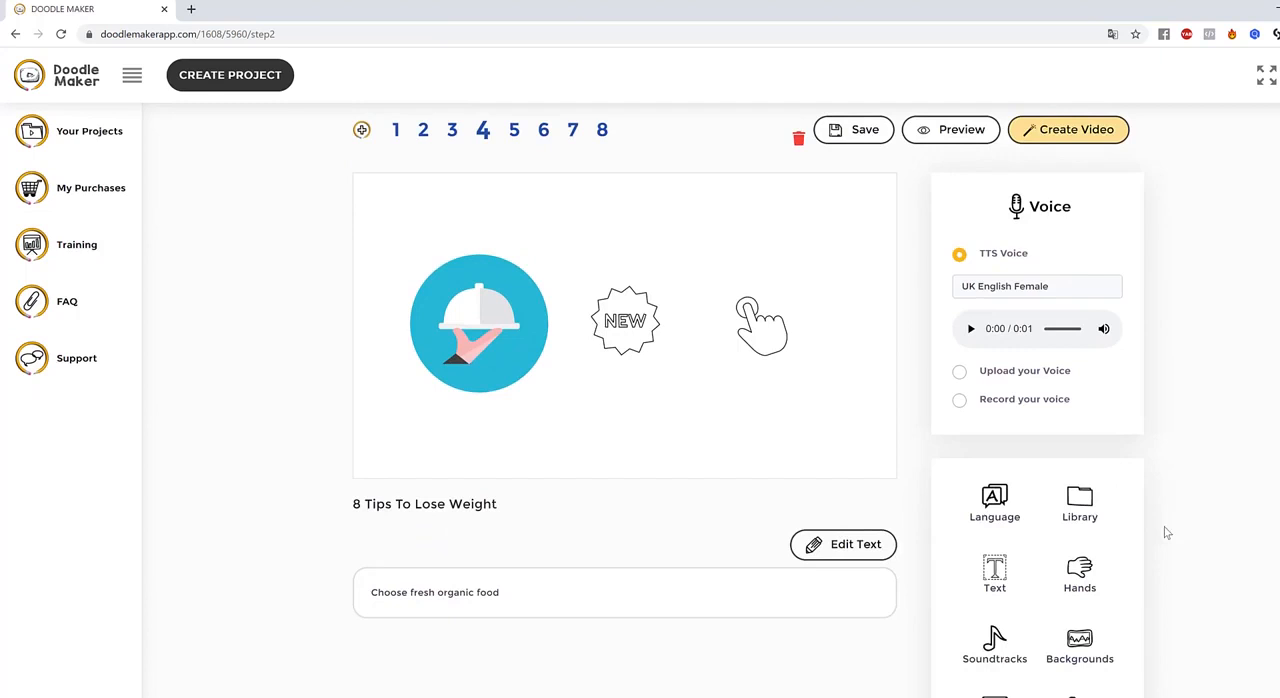
left_click(1085, 503)
scroll(1232, 395, "down", 2)
scroll(1236, 396, "up", 1)
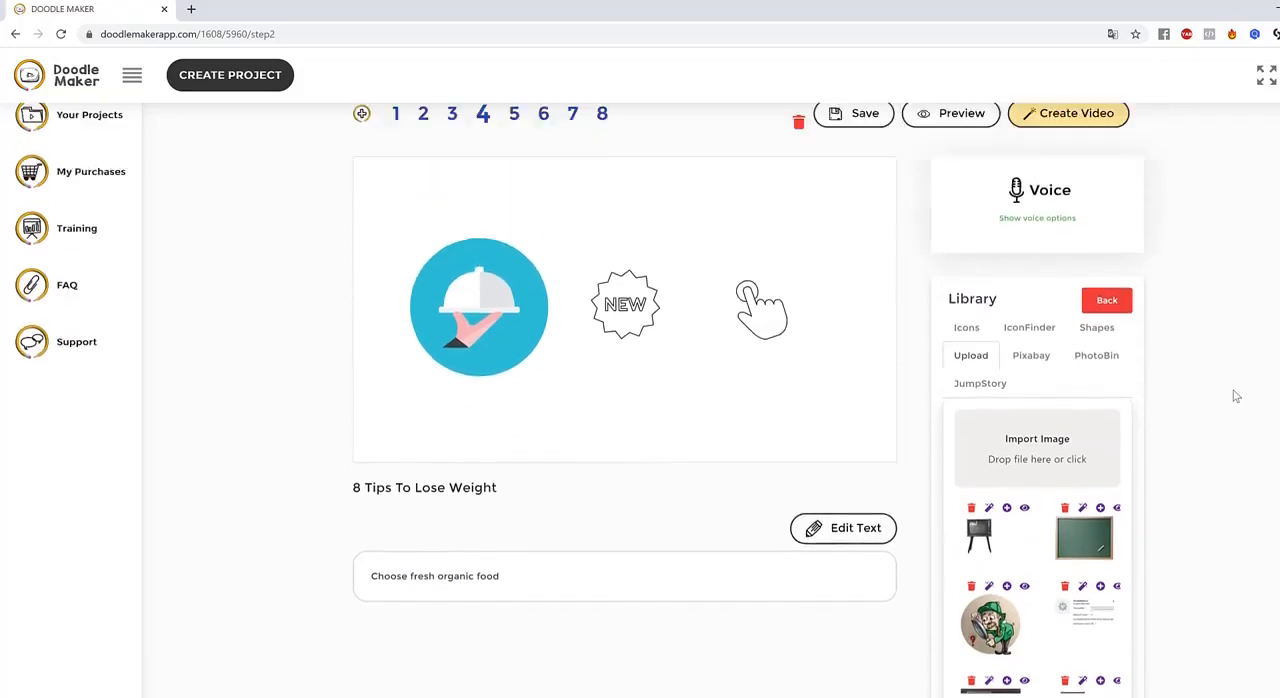
scroll(1236, 396, "up", 1)
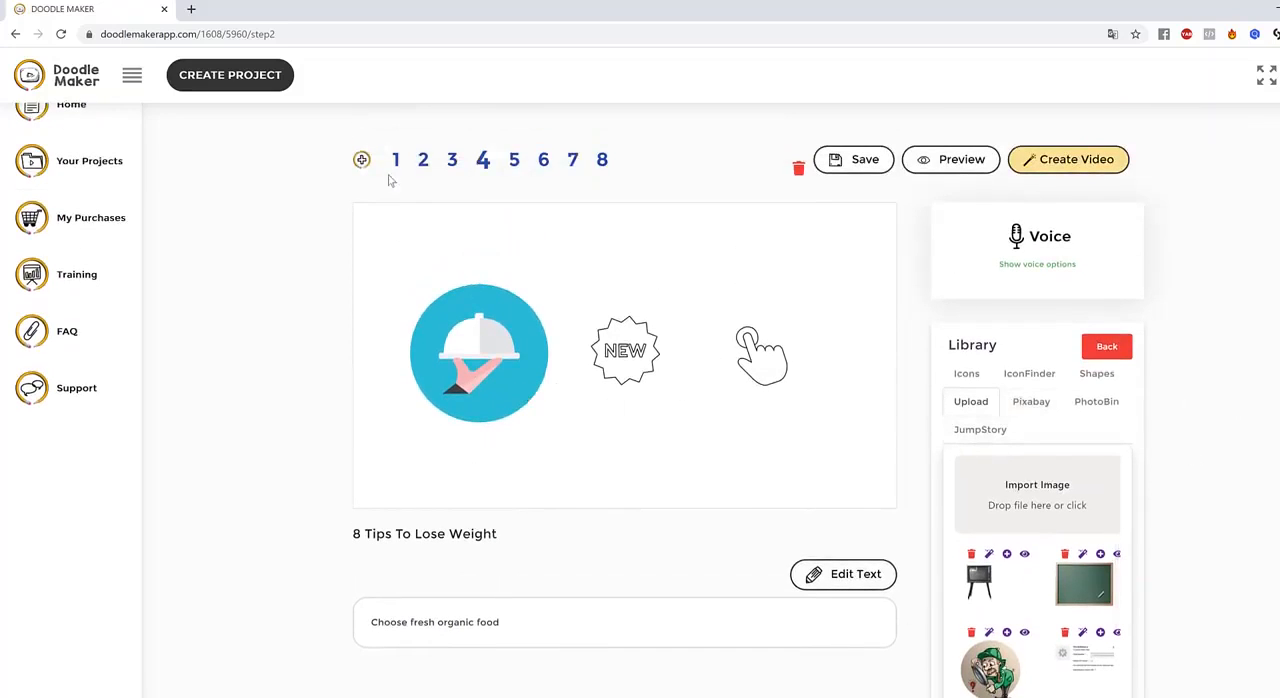
Open slide 2 and search the JumpStory library for "fruit juice"
left_click(424, 161)
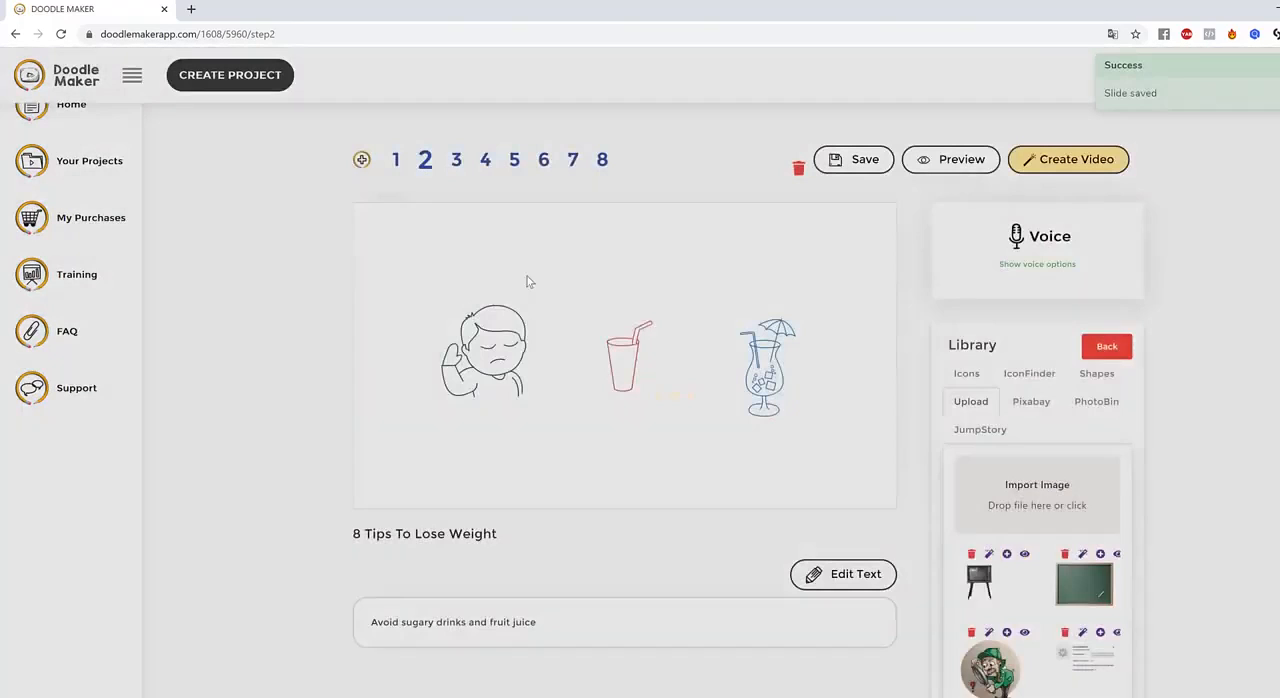
left_click(486, 346)
scroll(570, 494, "down", 2)
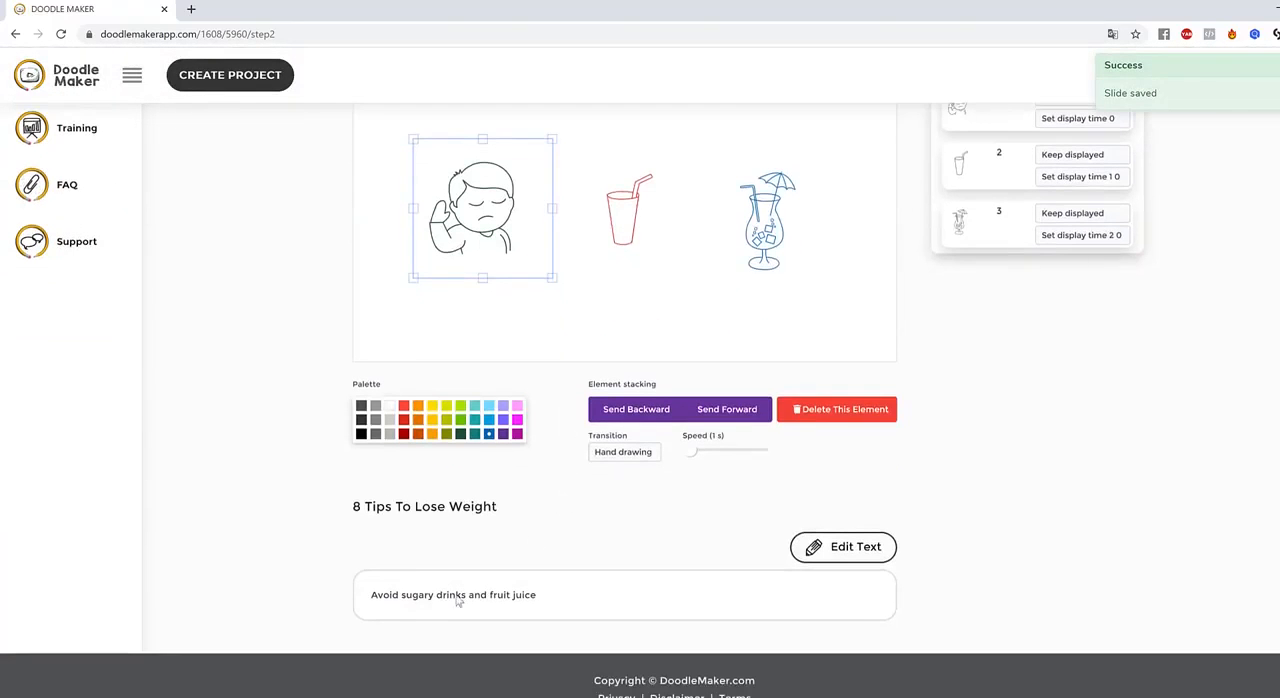
scroll(634, 543, "up", 3)
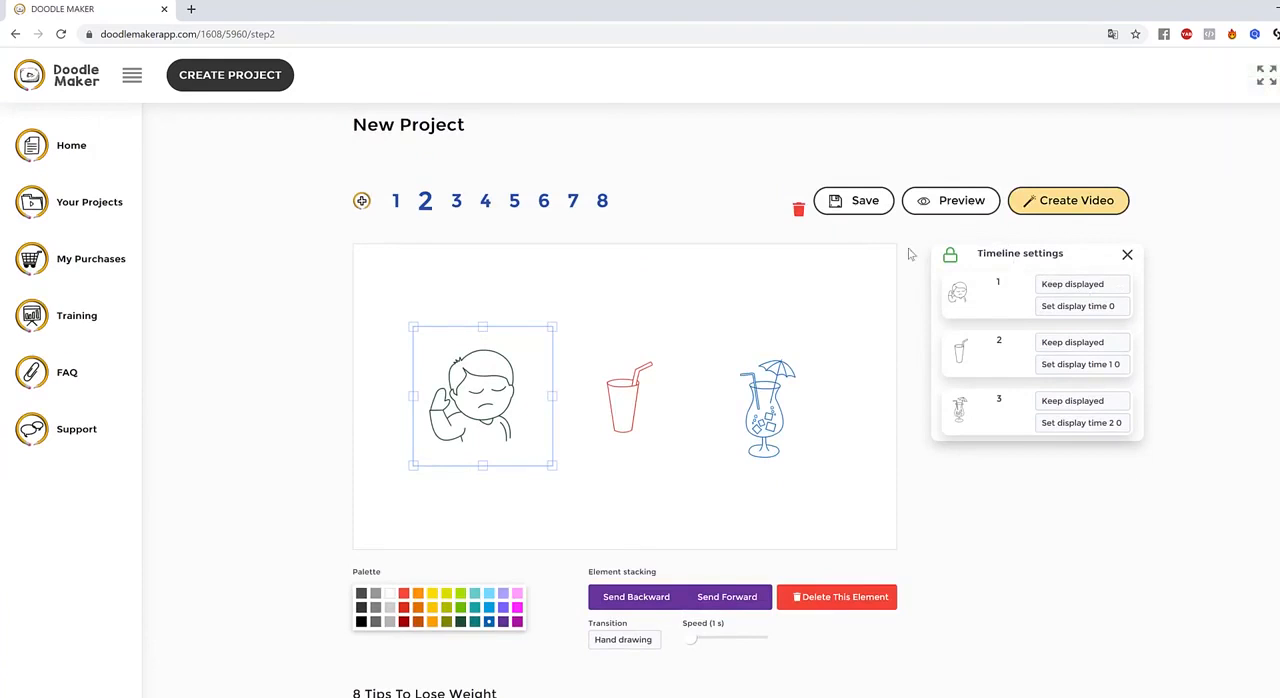
left_click(890, 419)
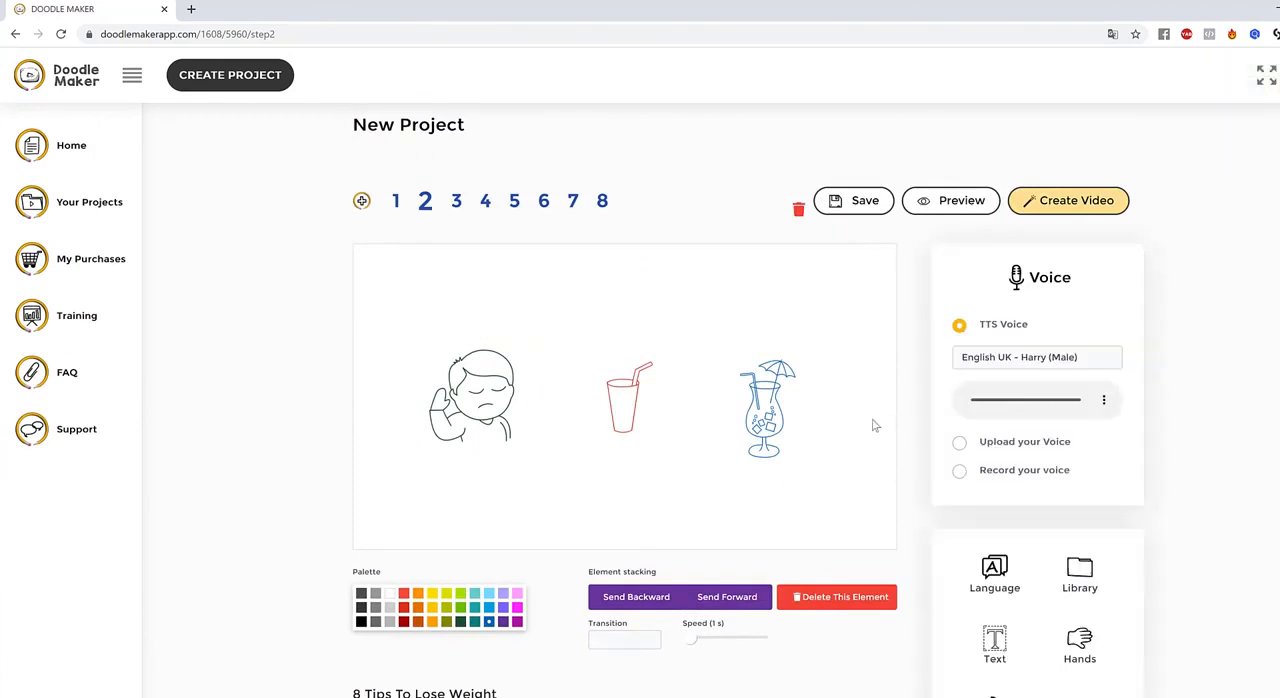
scroll(1011, 394, "down", 2)
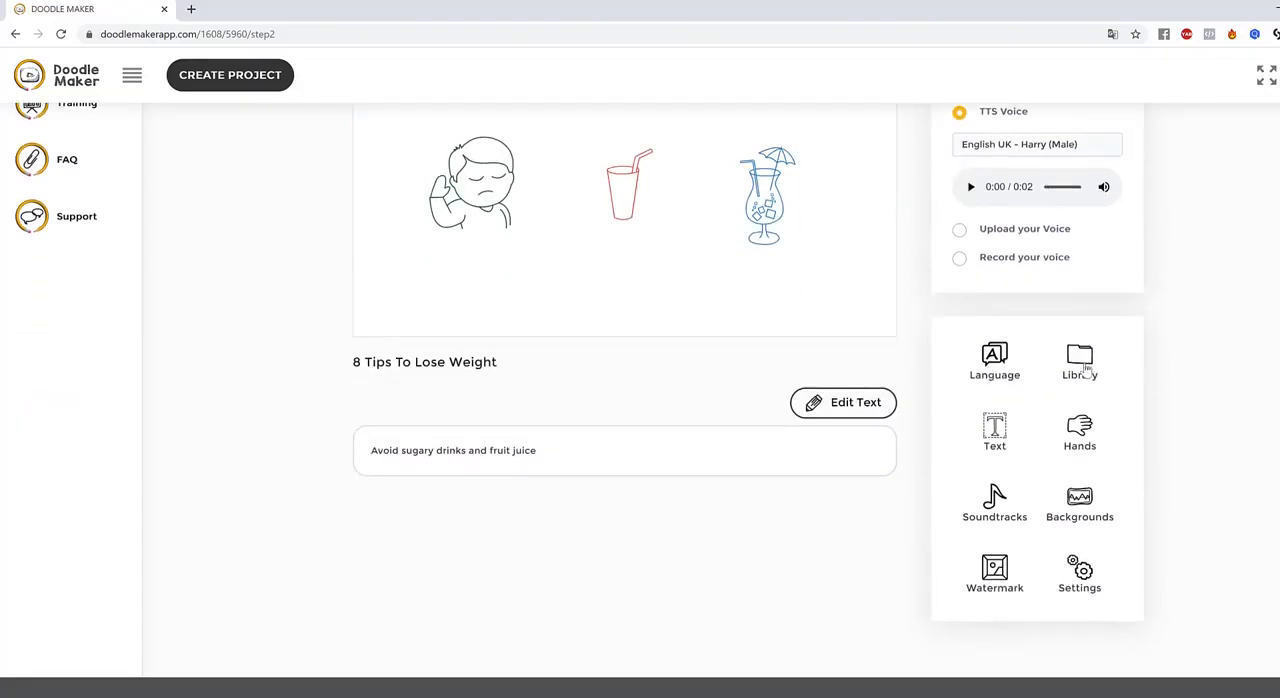
left_click(1086, 370)
left_click(1005, 293)
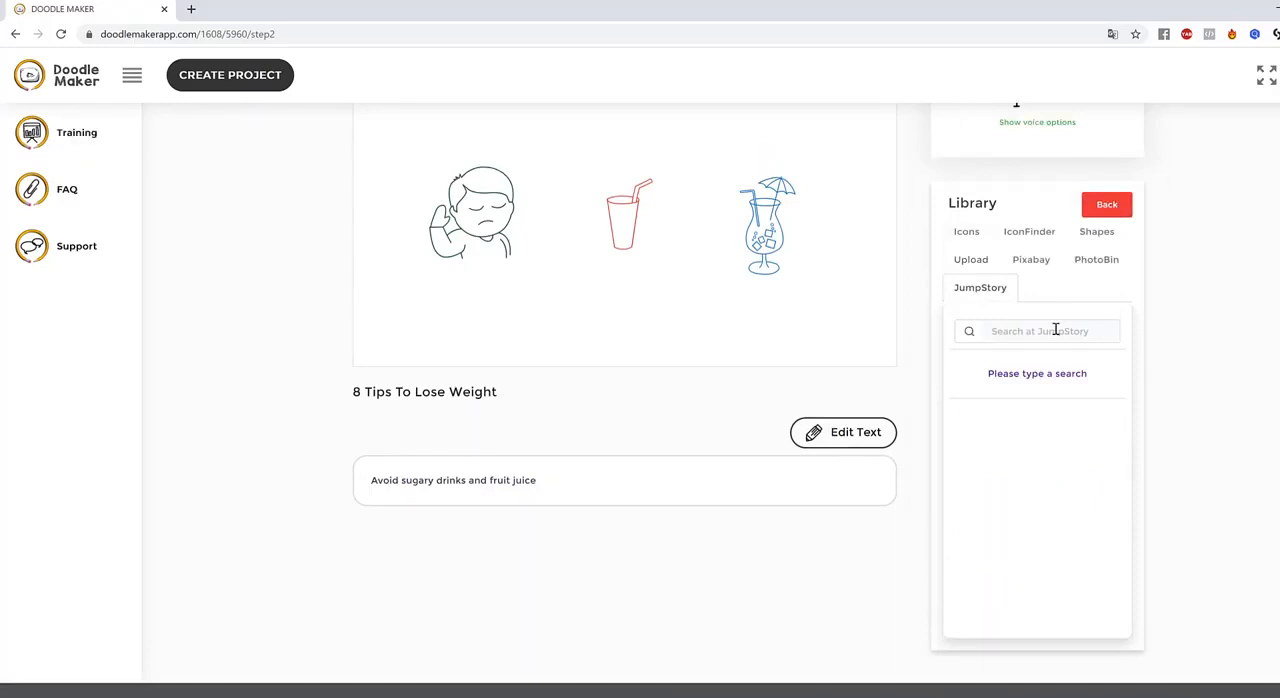
left_click(1055, 330)
type("fruit juice")
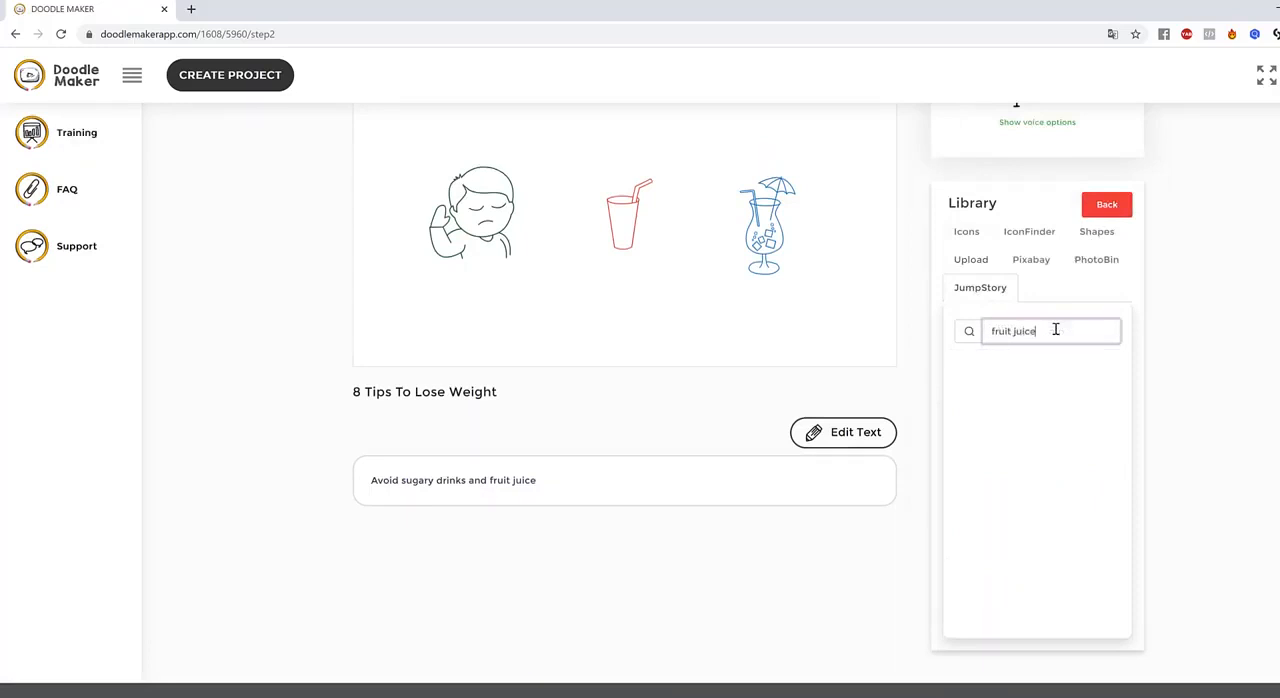
key("Return")
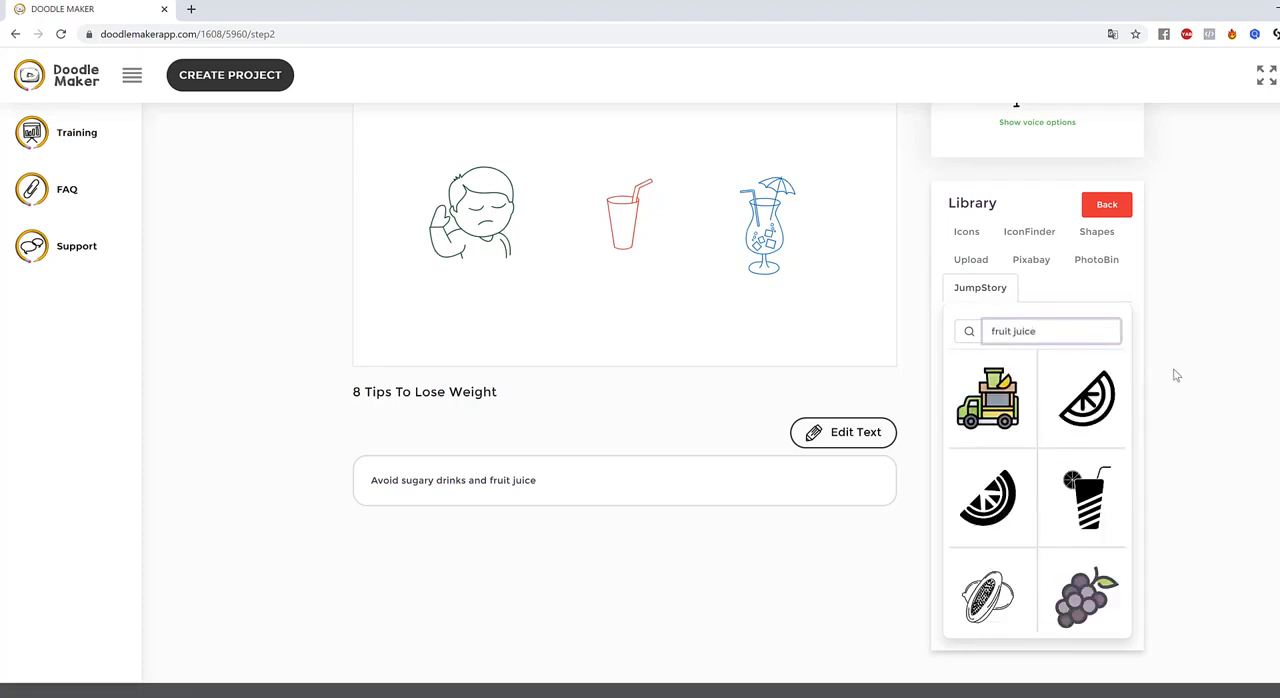
Add the image of the orange juice carton with a glass from the JumpStory results to slide 2
scroll(1108, 440, "down", 6)
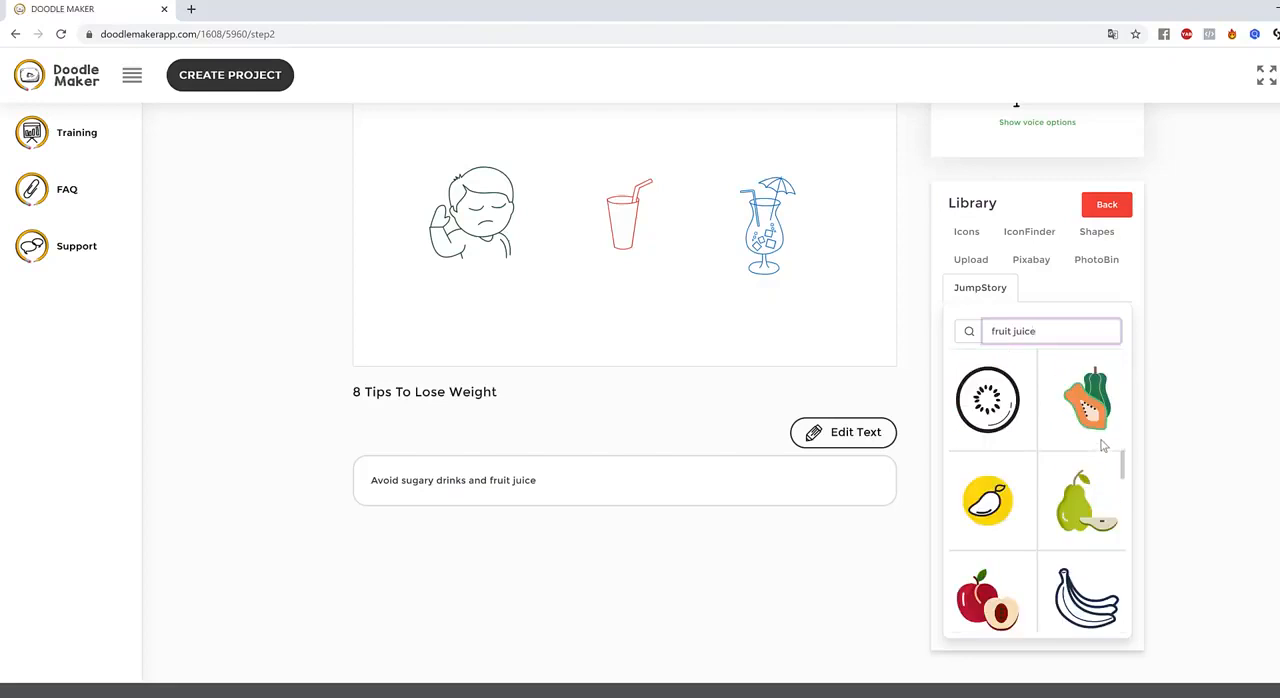
scroll(1104, 446, "down", 10)
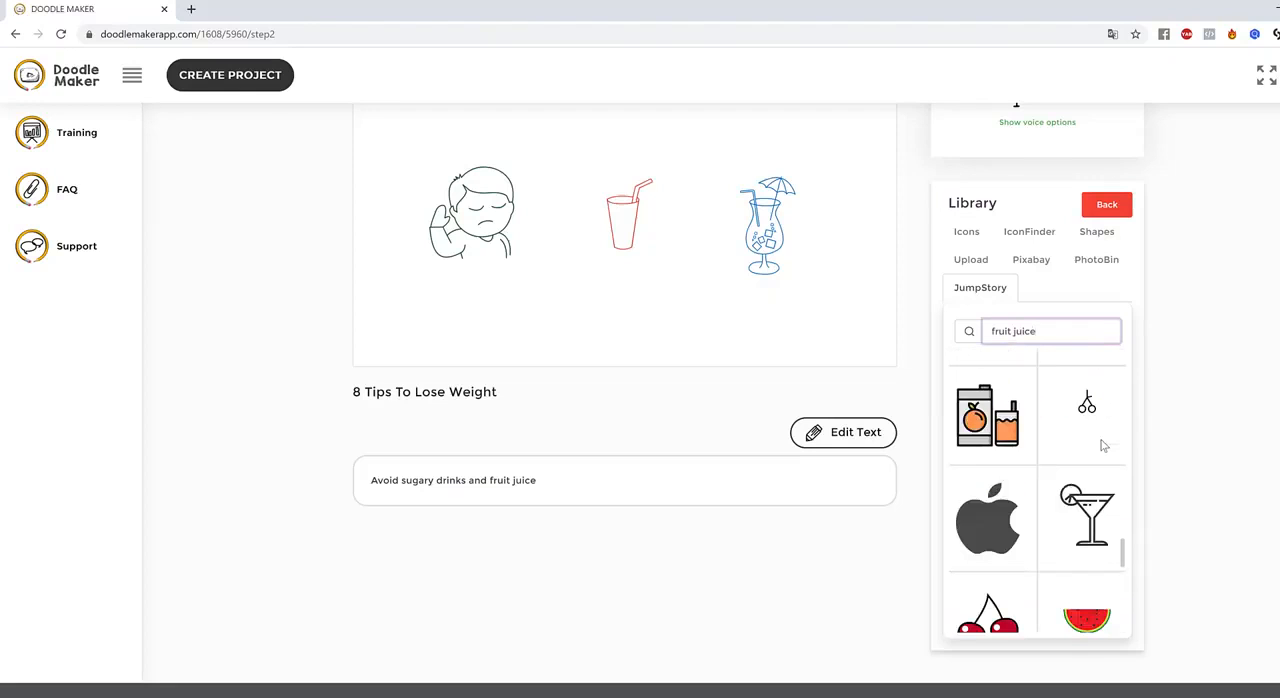
left_click(998, 430)
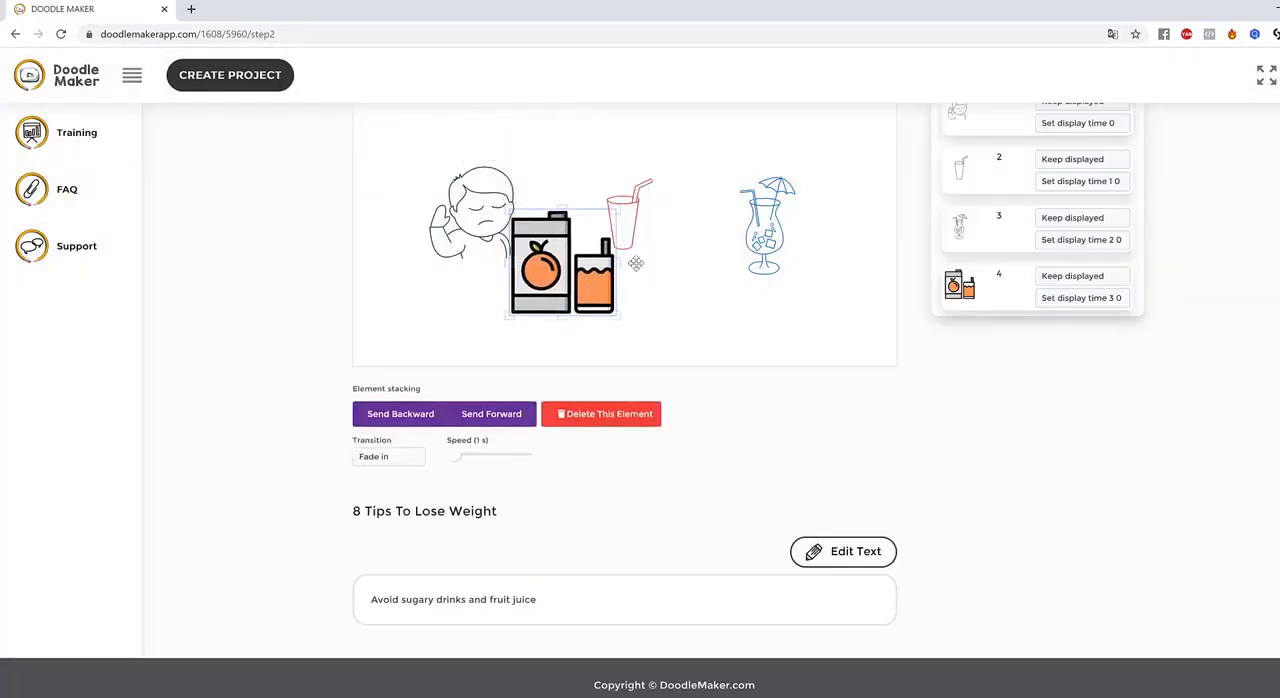
Delete the red cup drawing from slide 2 and place the orange juice image in its spot
left_click(644, 200)
left_click_drag(641, 208, 615, 173)
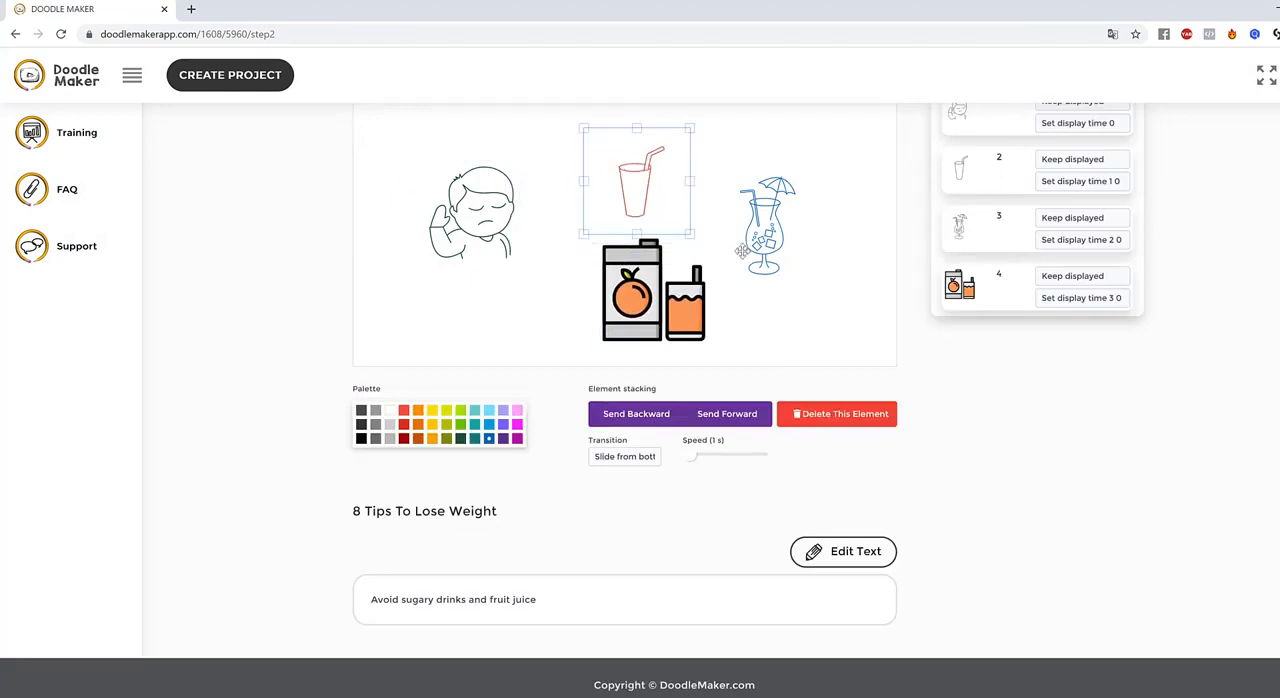
left_click(857, 418)
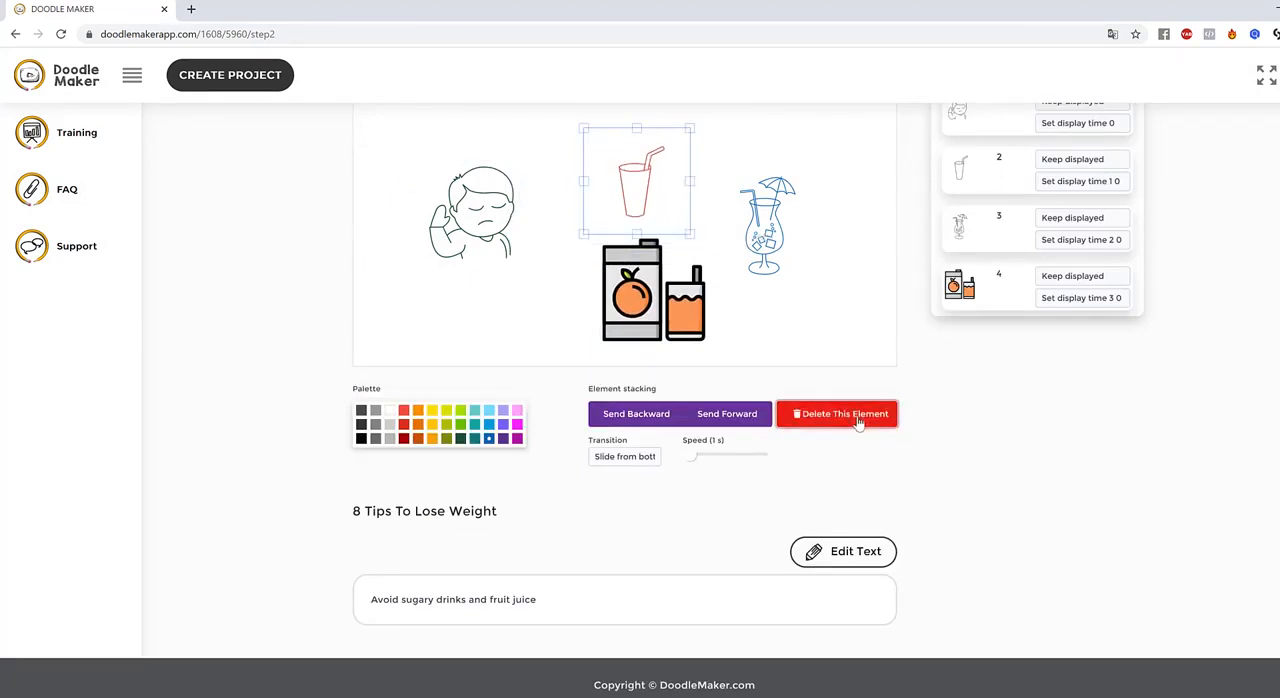
left_click_drag(640, 275, 610, 210)
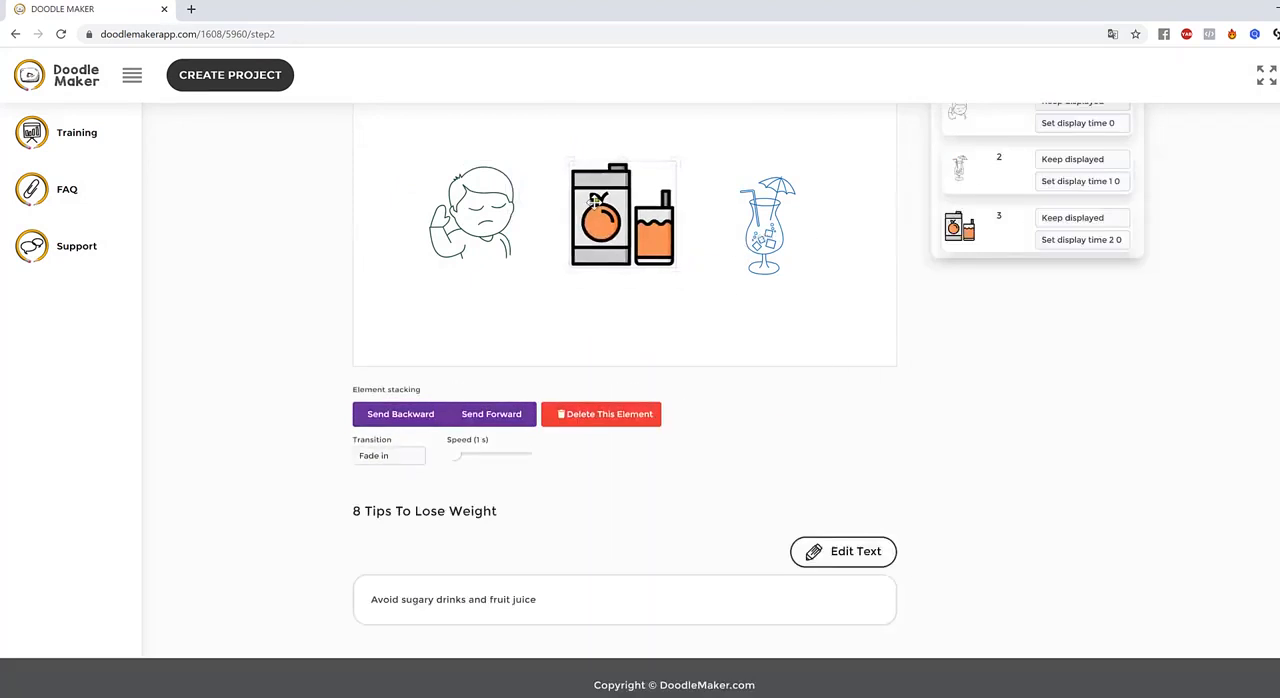
Set the transition of the orange juice image on slide 2 to Hand drawing
left_click(400, 456)
left_click(408, 498)
left_click(395, 456)
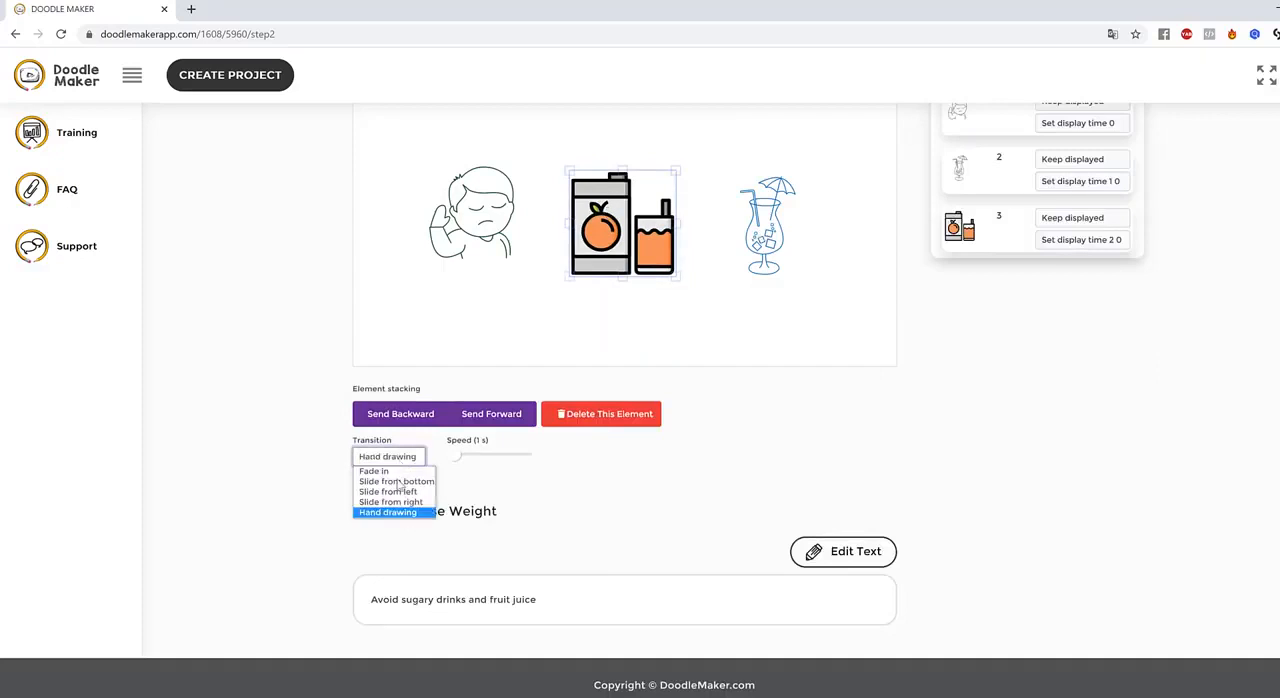
left_click(405, 512)
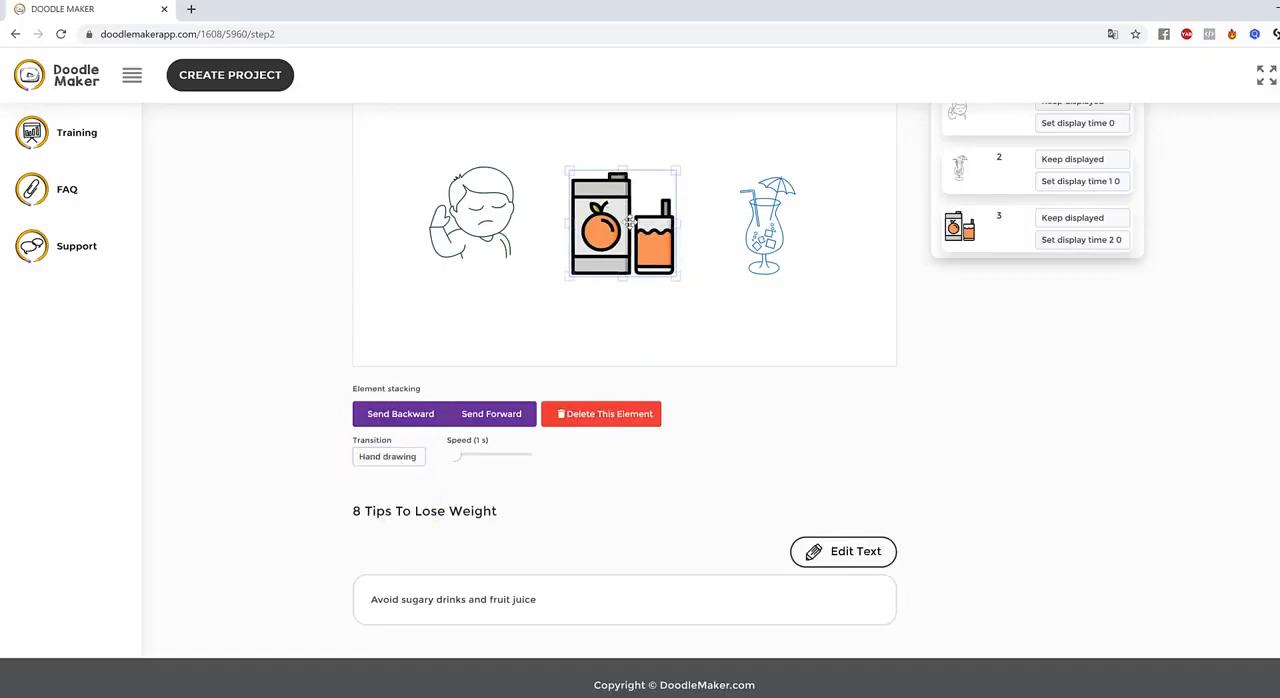
Slightly enlarge the orange juice image and centre it between the boy and the cocktail drawings
left_click_drag(630, 217, 616, 207)
left_click_drag(658, 267, 692, 294)
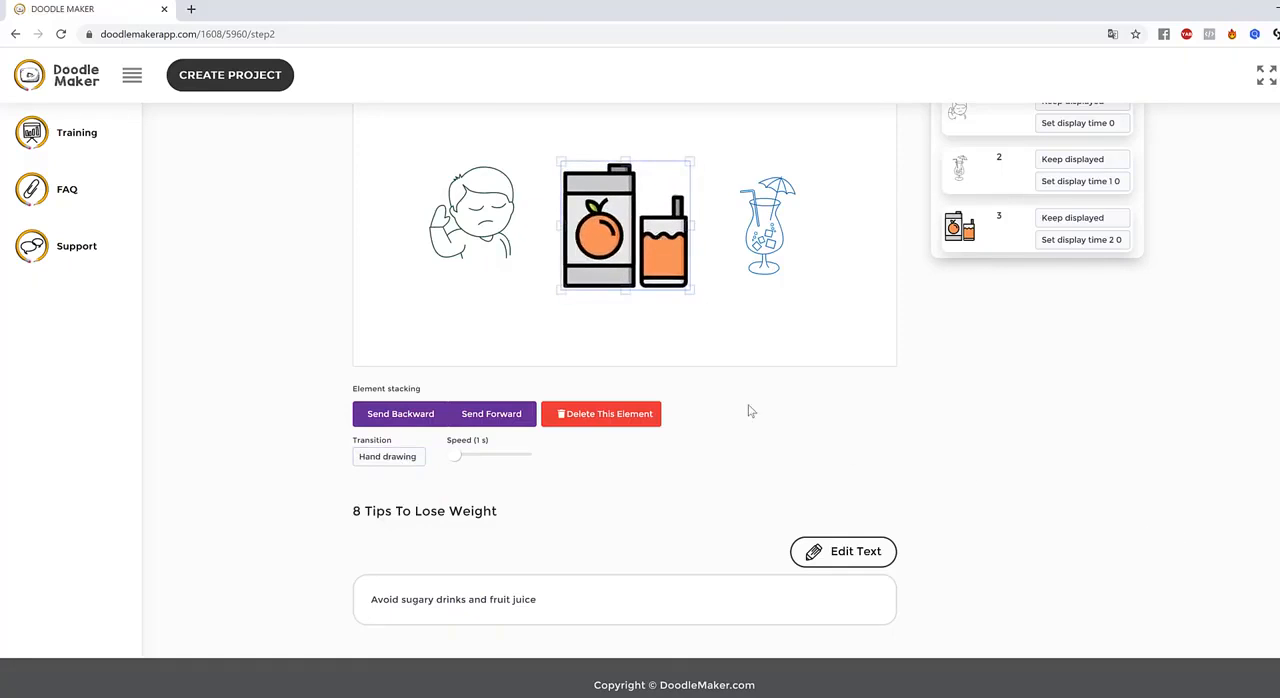
left_click(798, 337)
Preview slide 2 and nudge the orange juice image slightly up and to the left
scroll(914, 452, "up", 2)
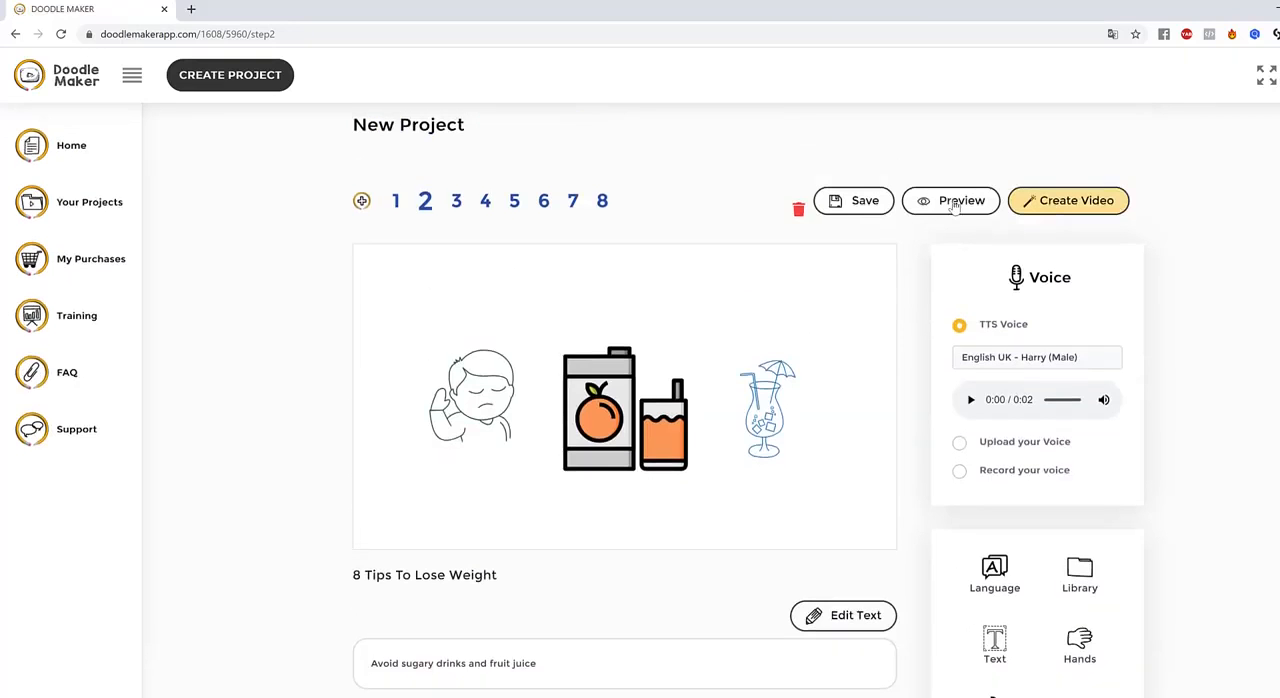
left_click(955, 203)
left_click(596, 368)
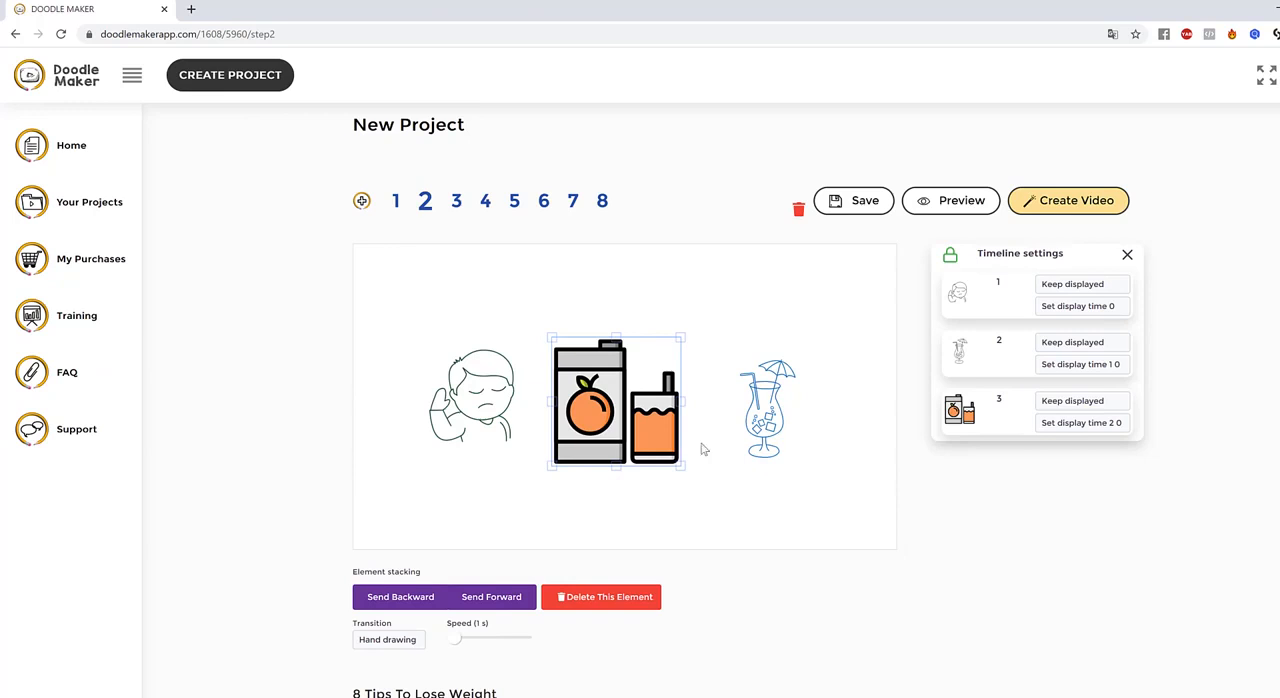
Replace the text of slide 8 with "Visit Our Website Today..." and rebuild the scene
left_click(601, 203)
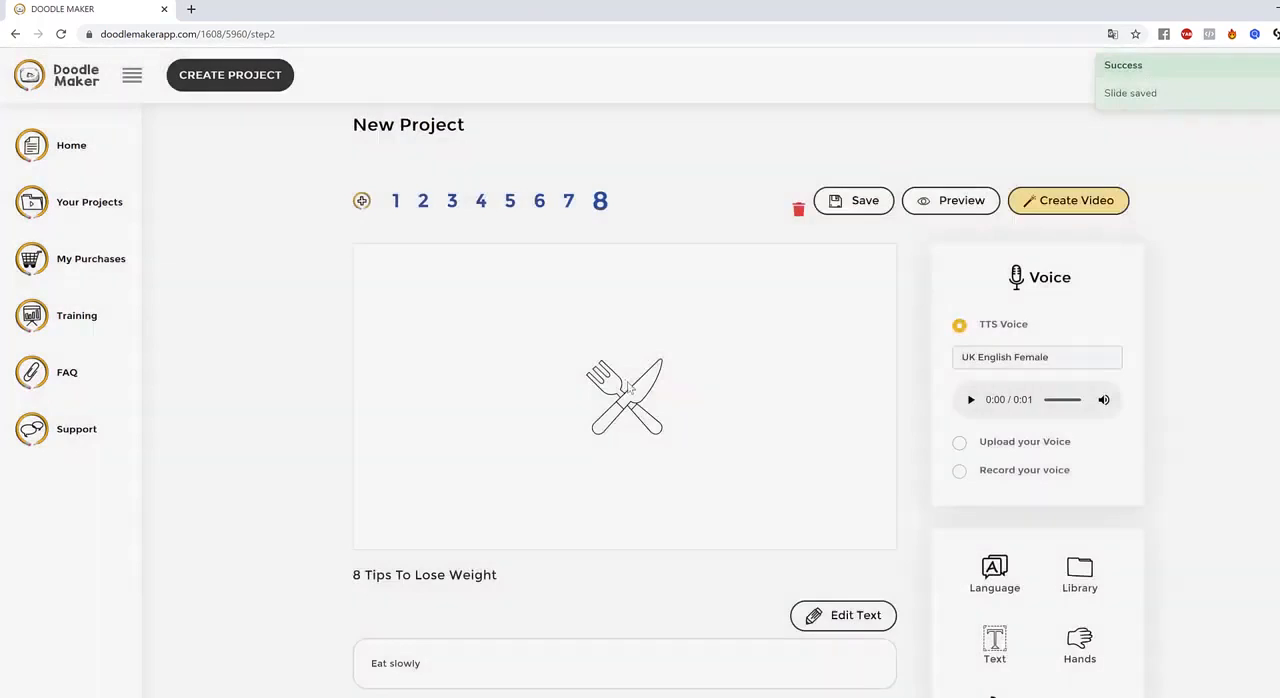
left_click(644, 401)
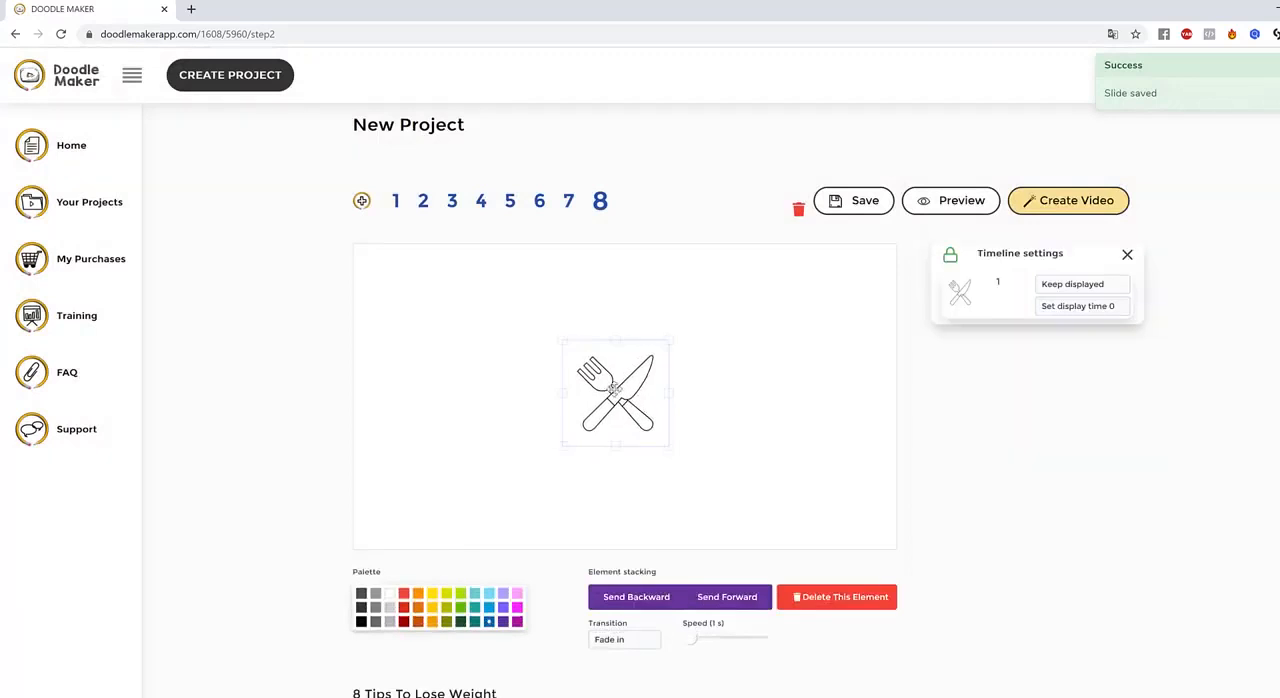
scroll(700, 510, "down", 2)
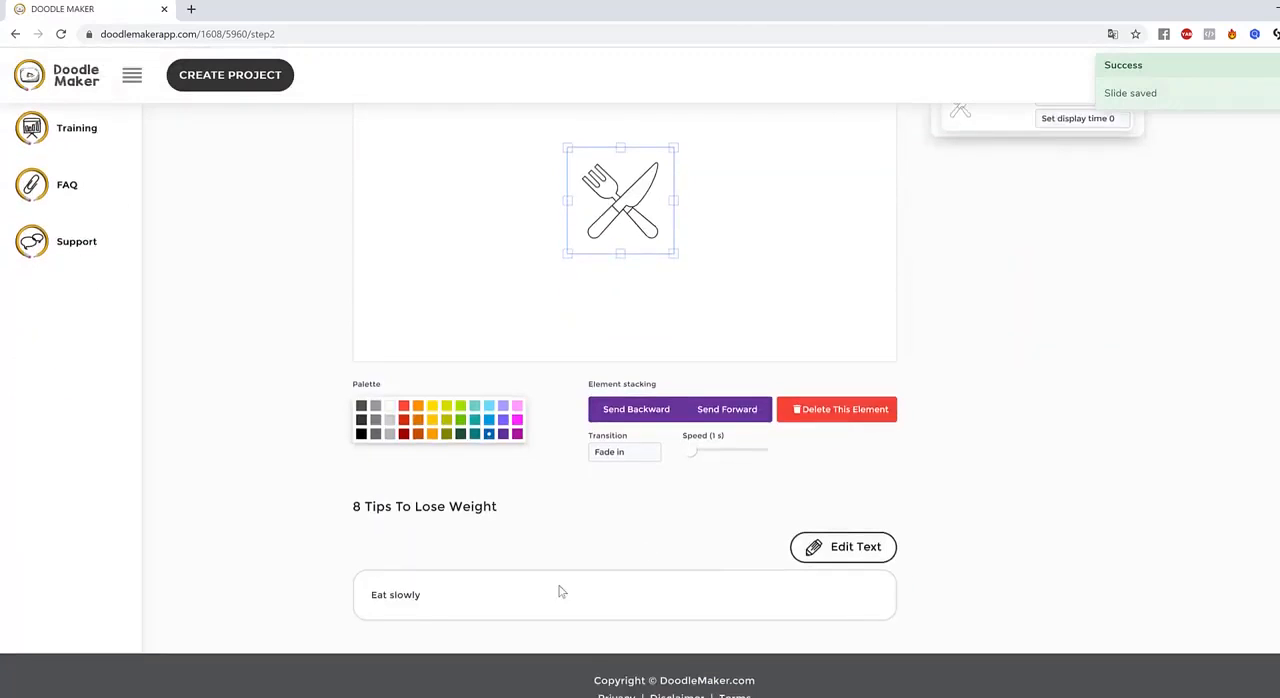
left_click(852, 546)
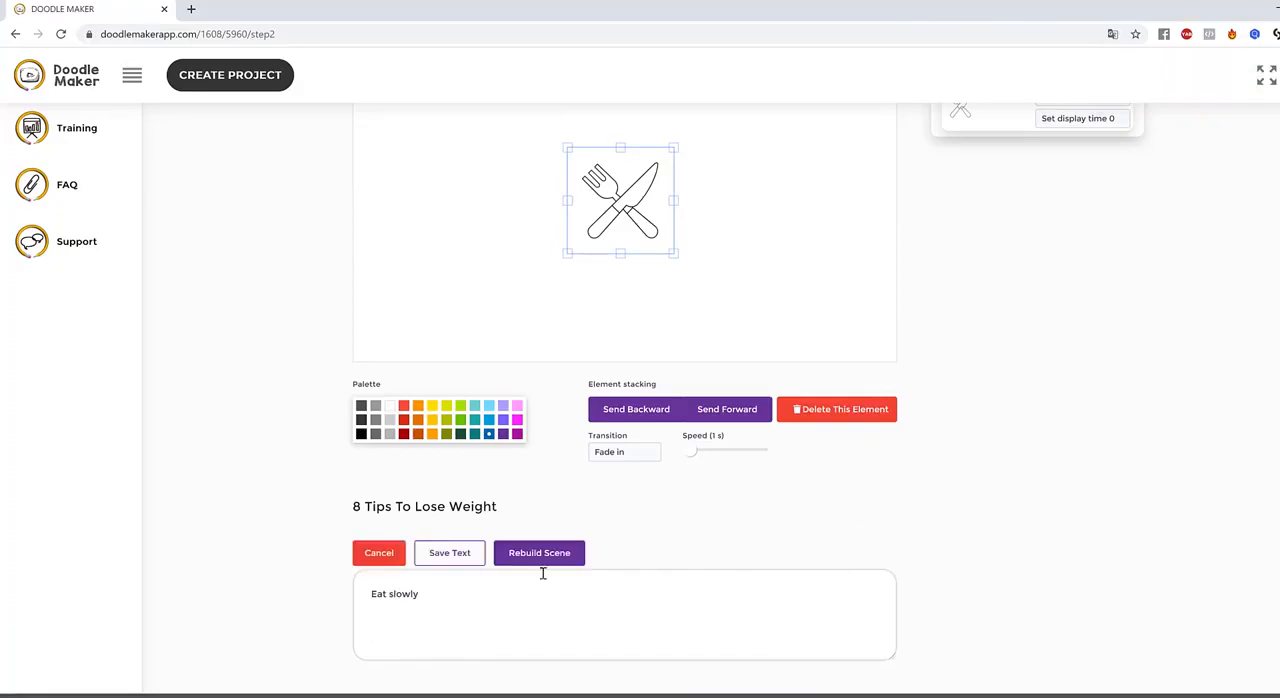
left_click_drag(449, 609, 283, 587)
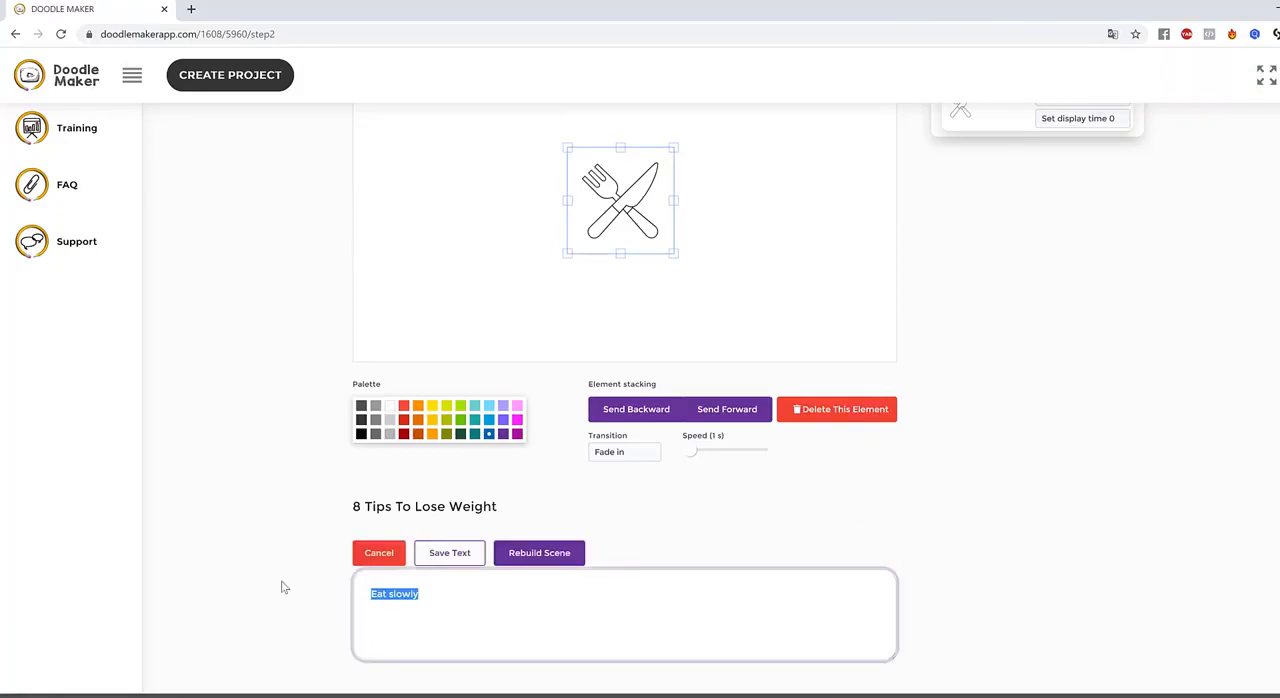
type("c")
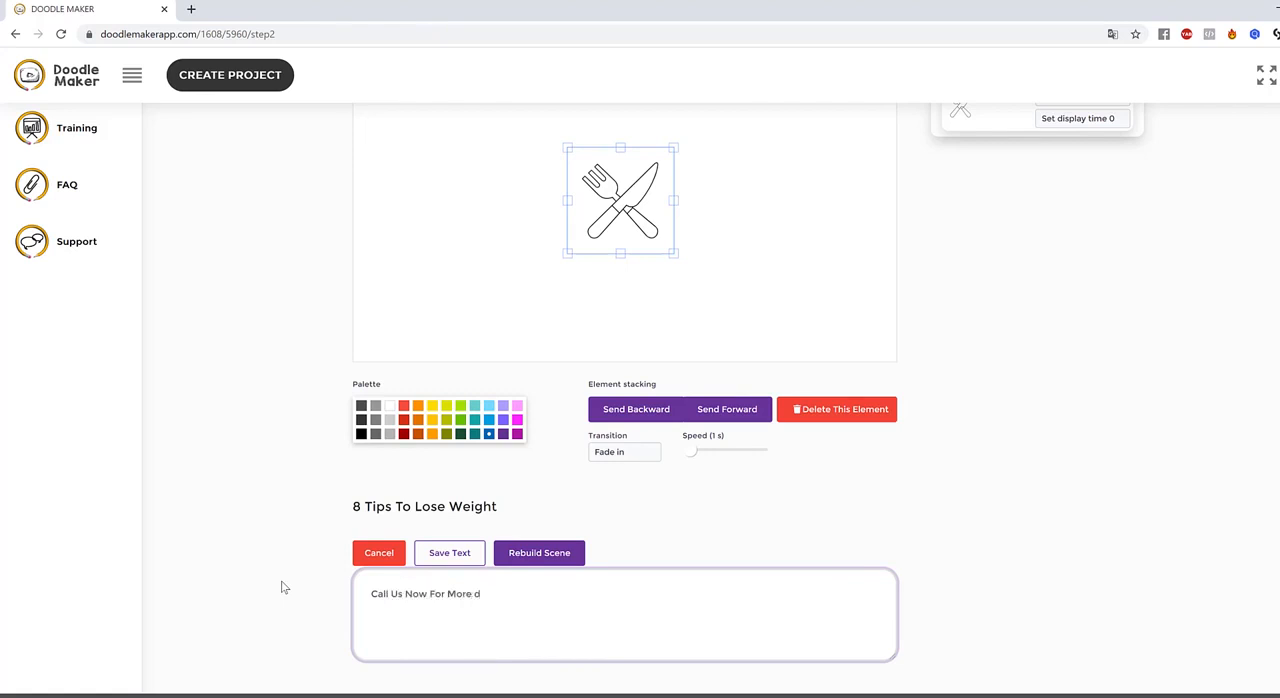
key("BackSpace")
key("BackSpace")
key("BackSpace")
key("BackSpace")
key("BackSpace")
key("BackSpace")
key("BackSpace")
key("BackSpace")
key("BackSpace")
key("BackSpace")
key("BackSpace")
key("BackSpace")
key("BackSpace")
key("BackSpace")
key("BackSpace")
left_click(568, 560)
left_click(634, 478)
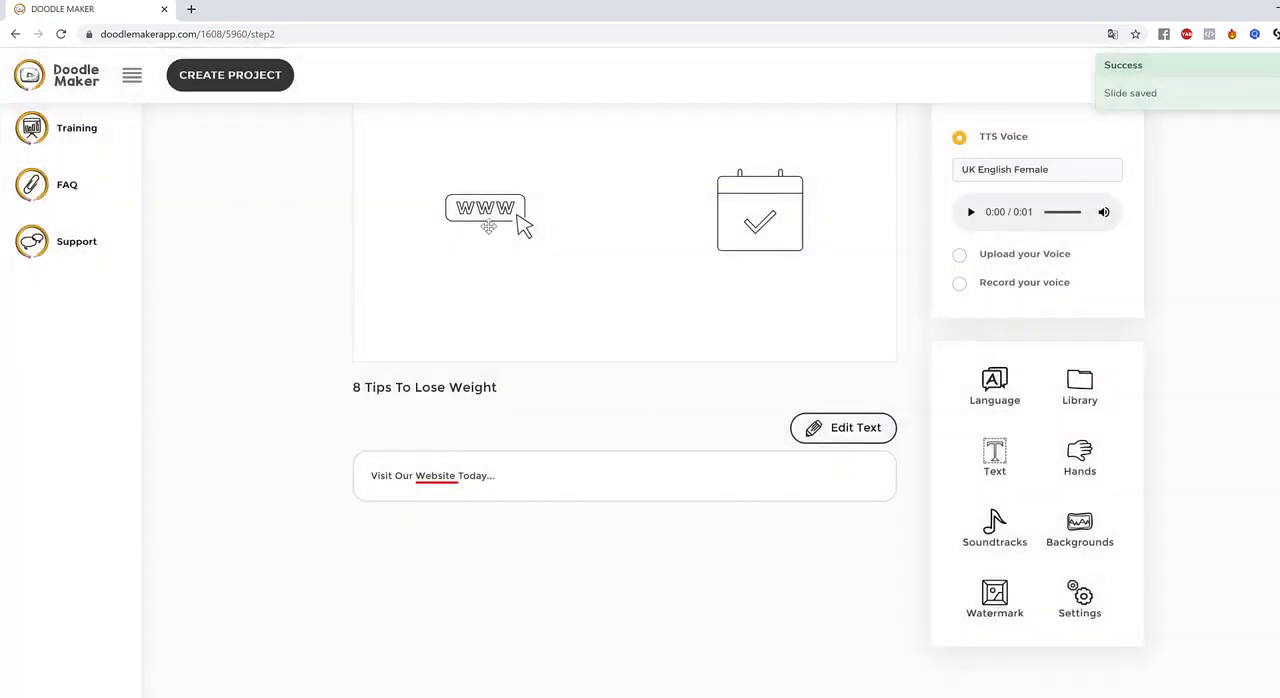
Recolour the www icon on slide 8 blue
left_click(515, 250)
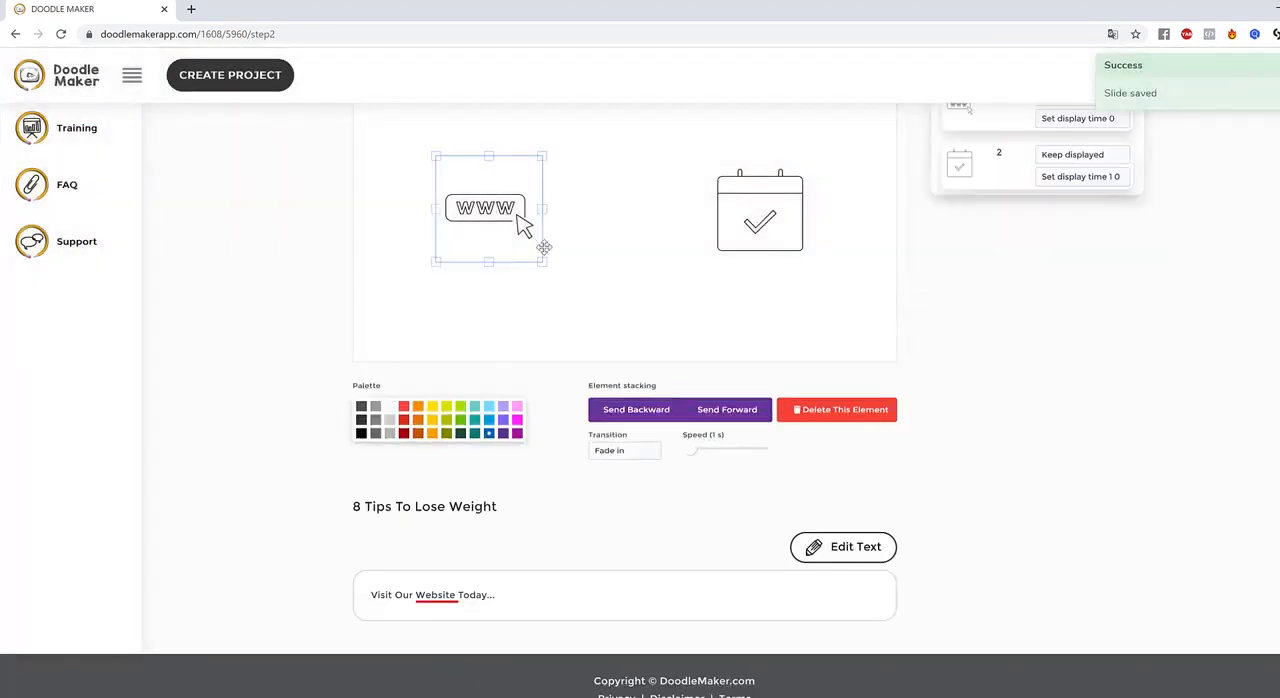
left_click(760, 207)
left_click(673, 227)
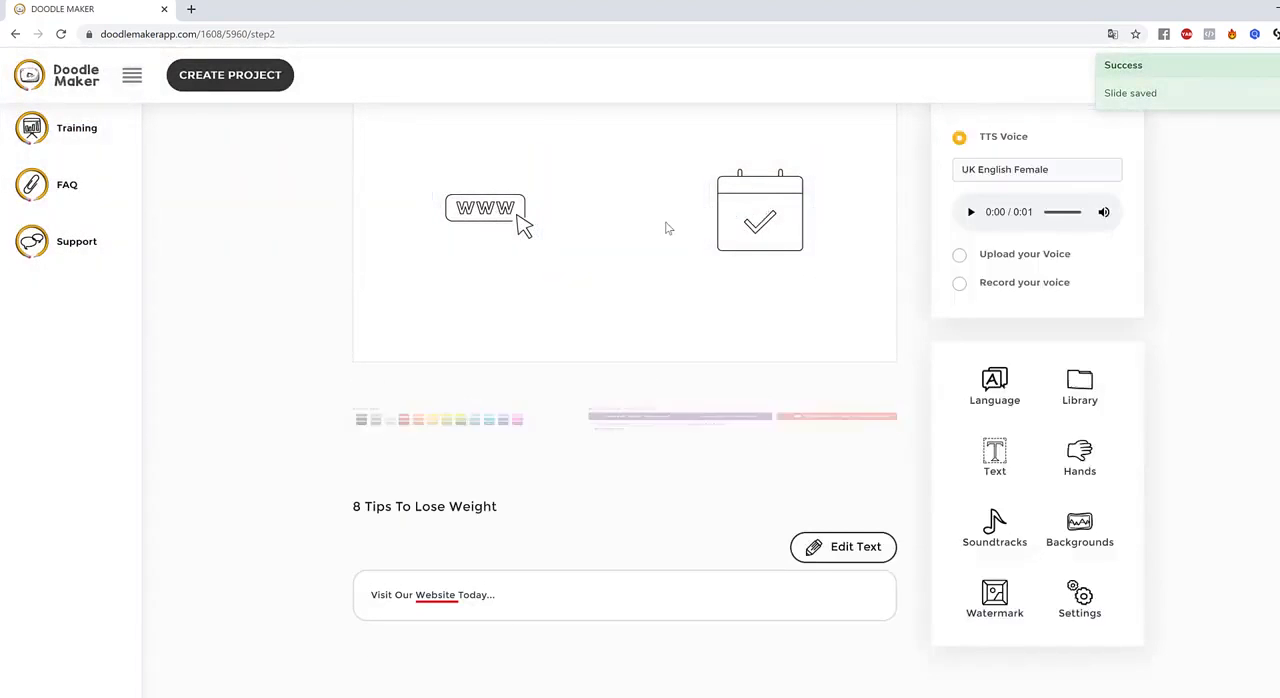
left_click(507, 217)
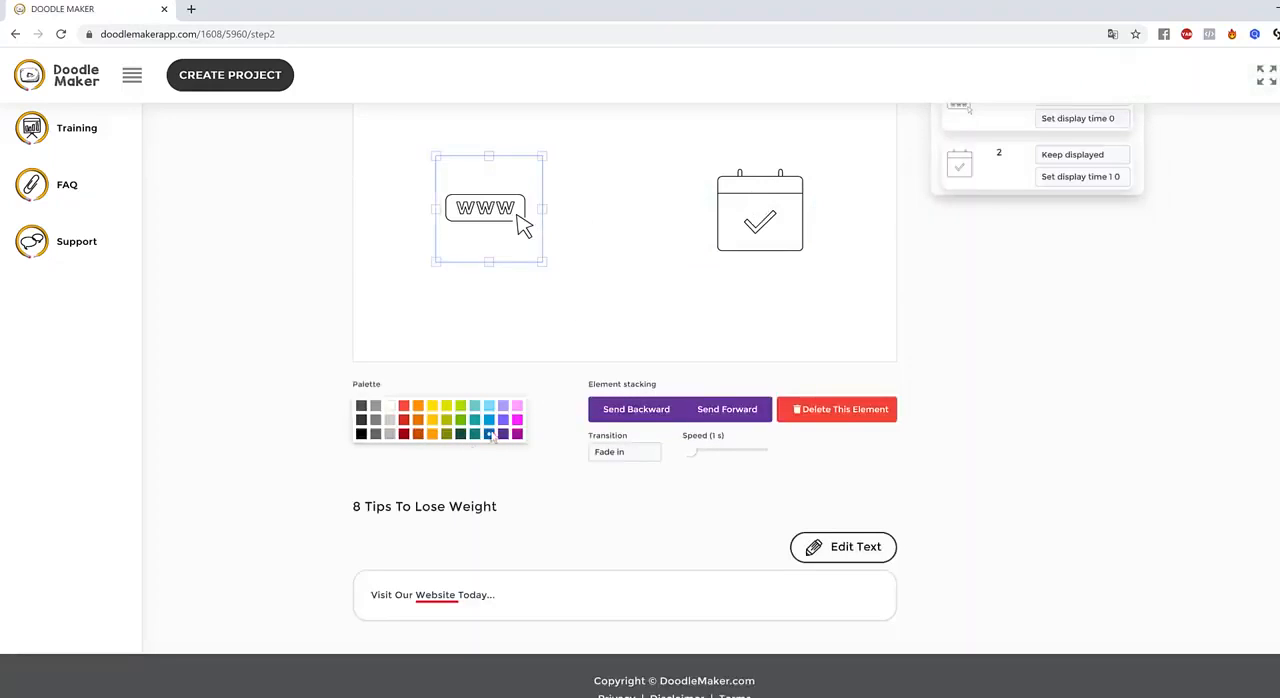
left_click(403, 419)
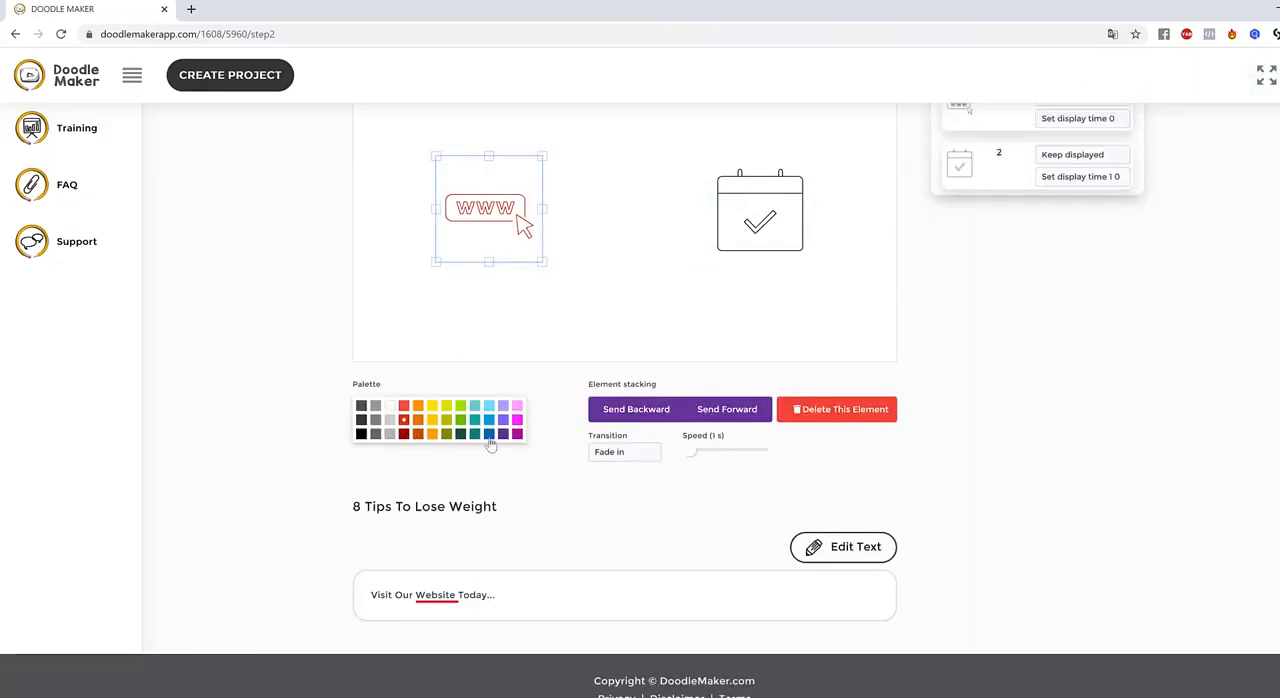
left_click(590, 264)
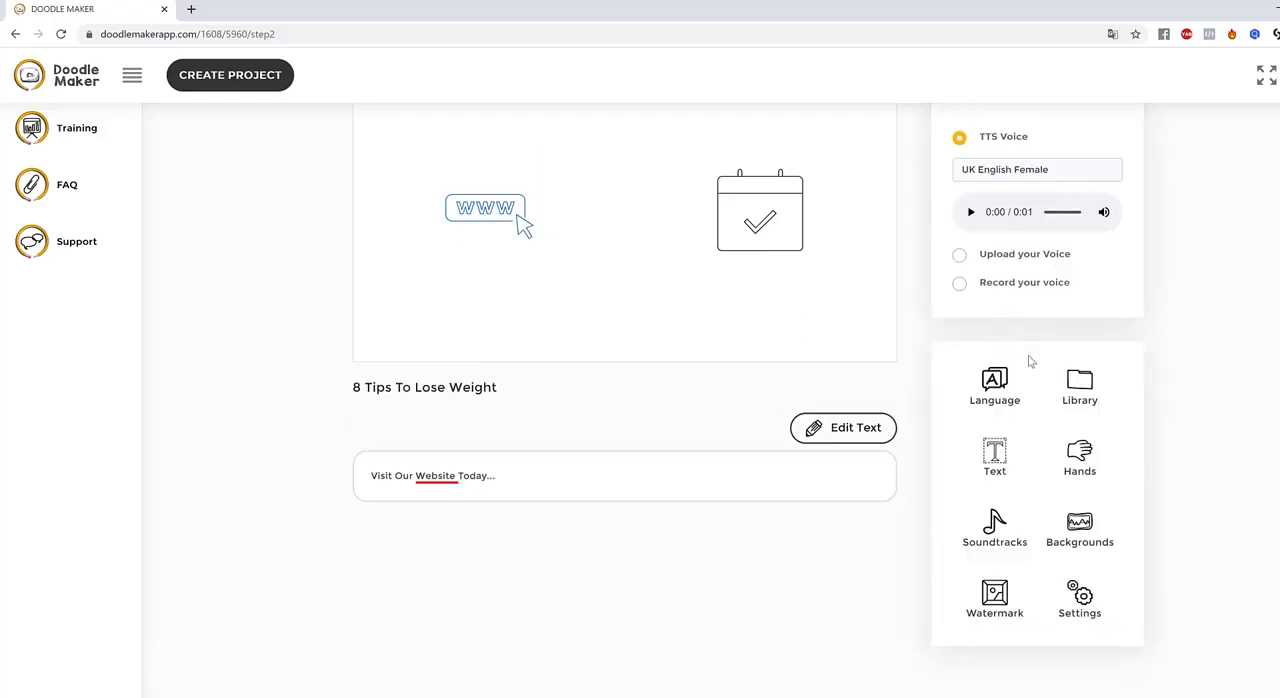
Search the JumpStory library for "website" and add the colourful browser windows image to slide 8
left_click(1078, 384)
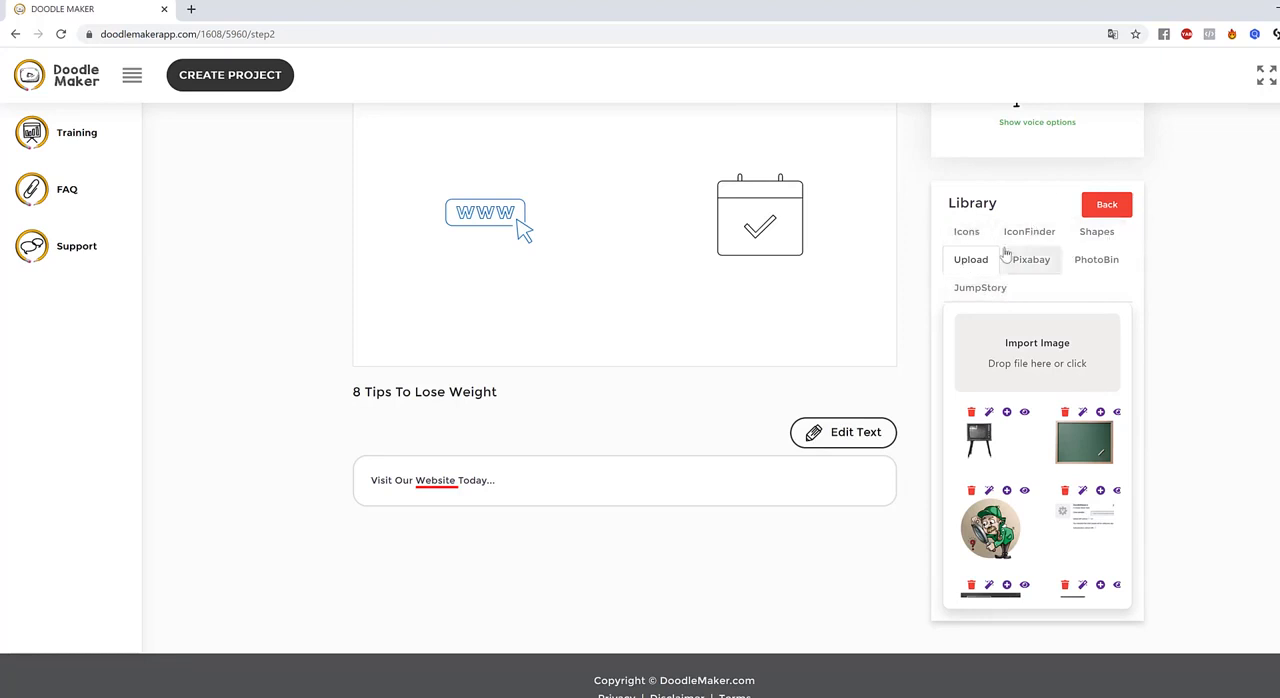
left_click(992, 289)
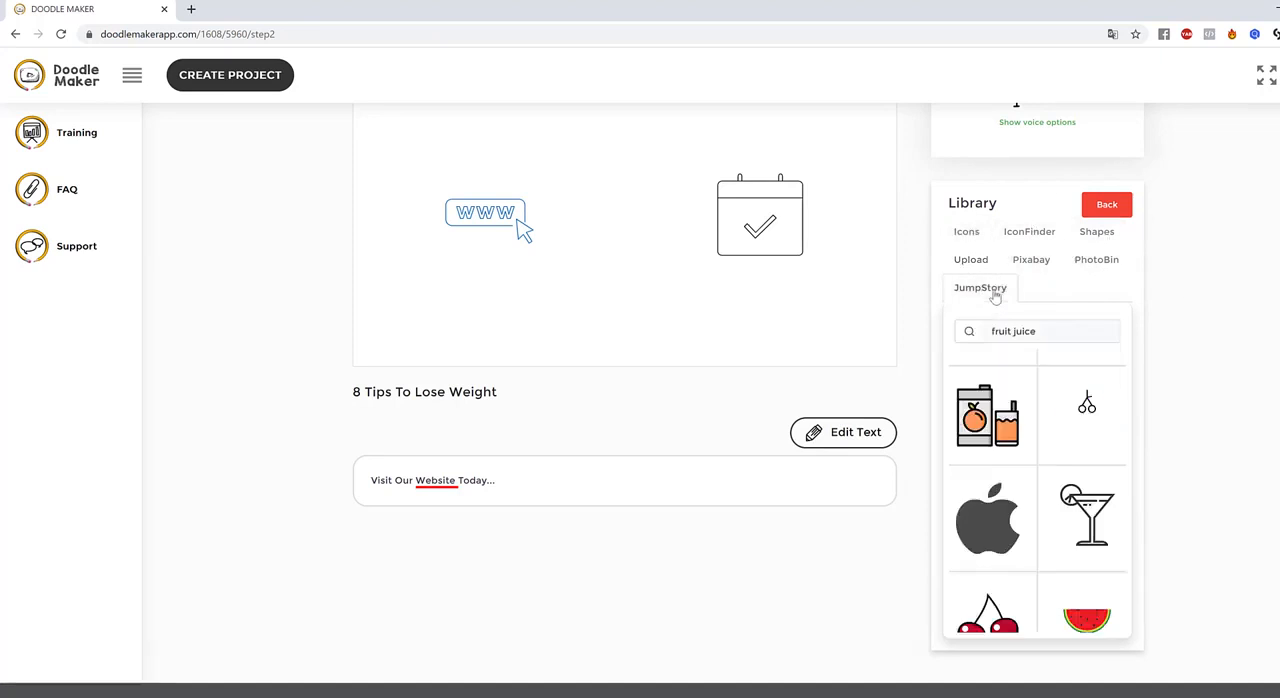
left_click_drag(1048, 325, 889, 323)
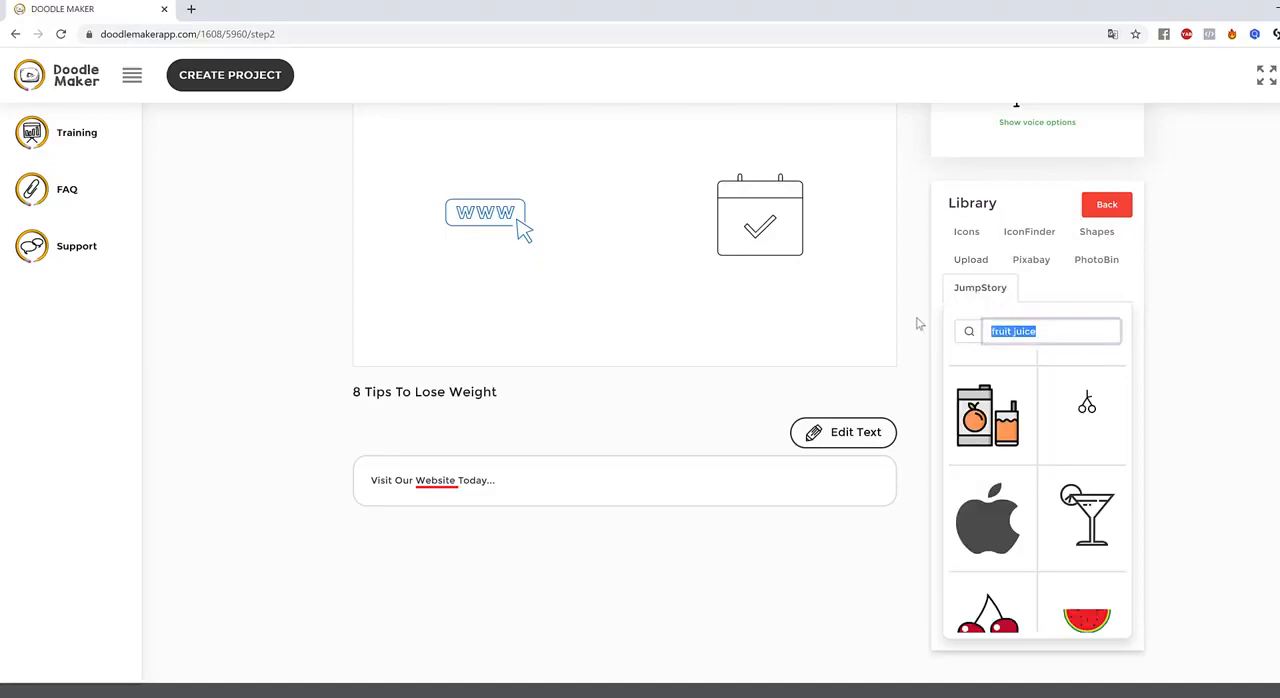
type("website")
key("Return")
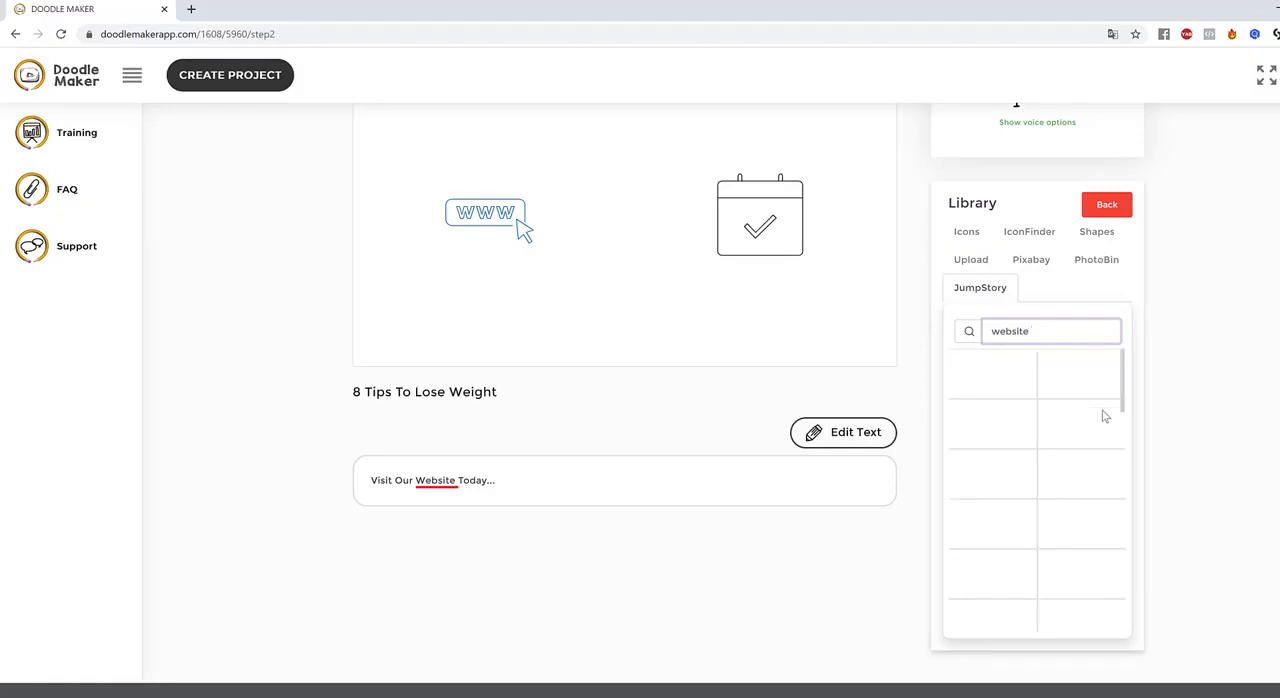
scroll(1103, 415, "down", 5)
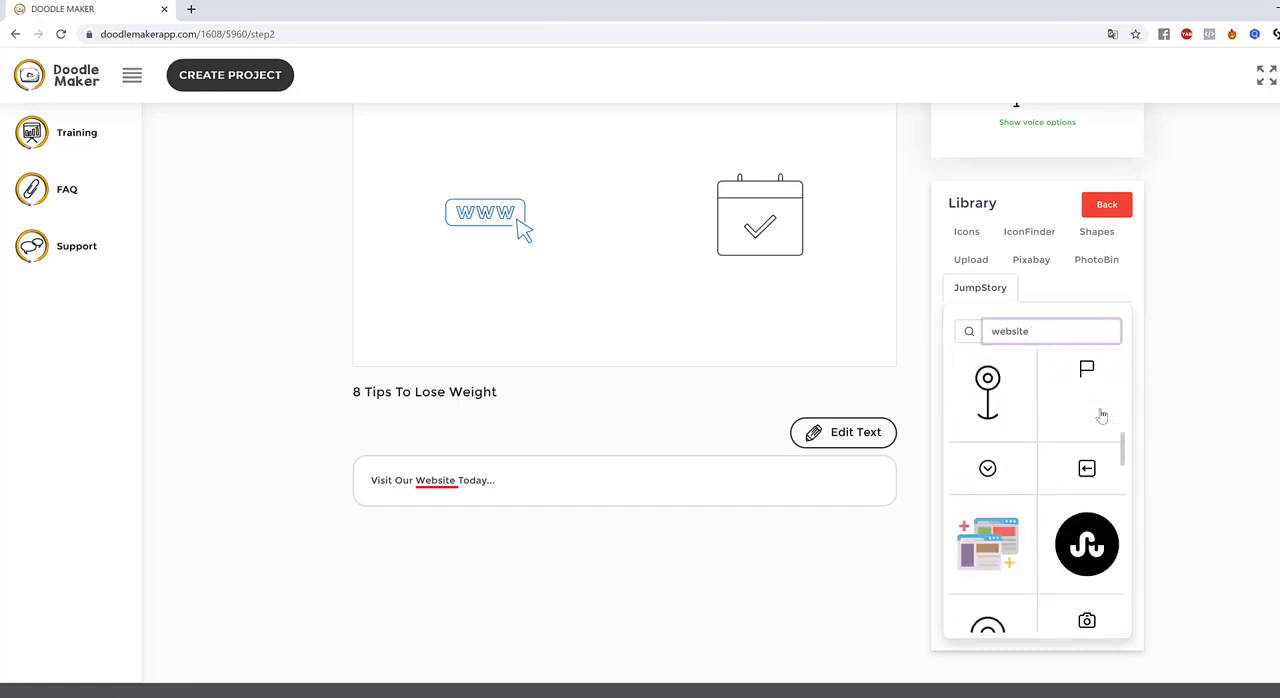
scroll(1103, 415, "down", 1)
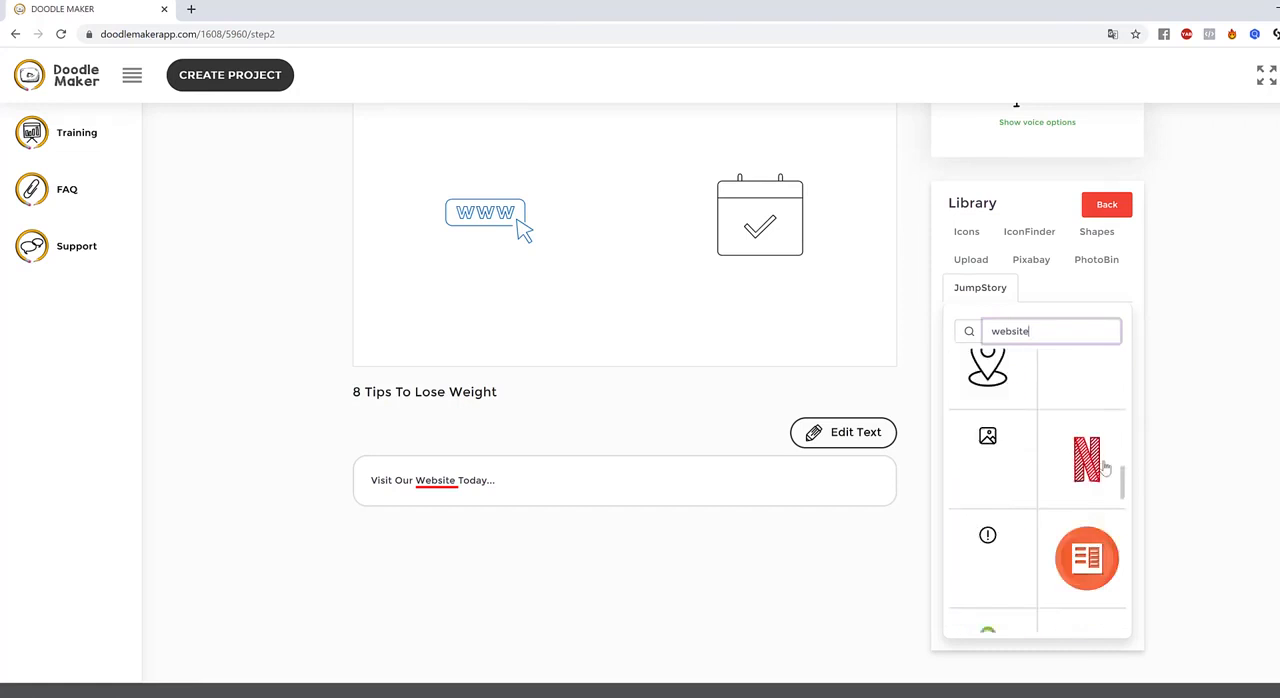
scroll(1121, 498, "down", 3)
scroll(1122, 501, "up", 2)
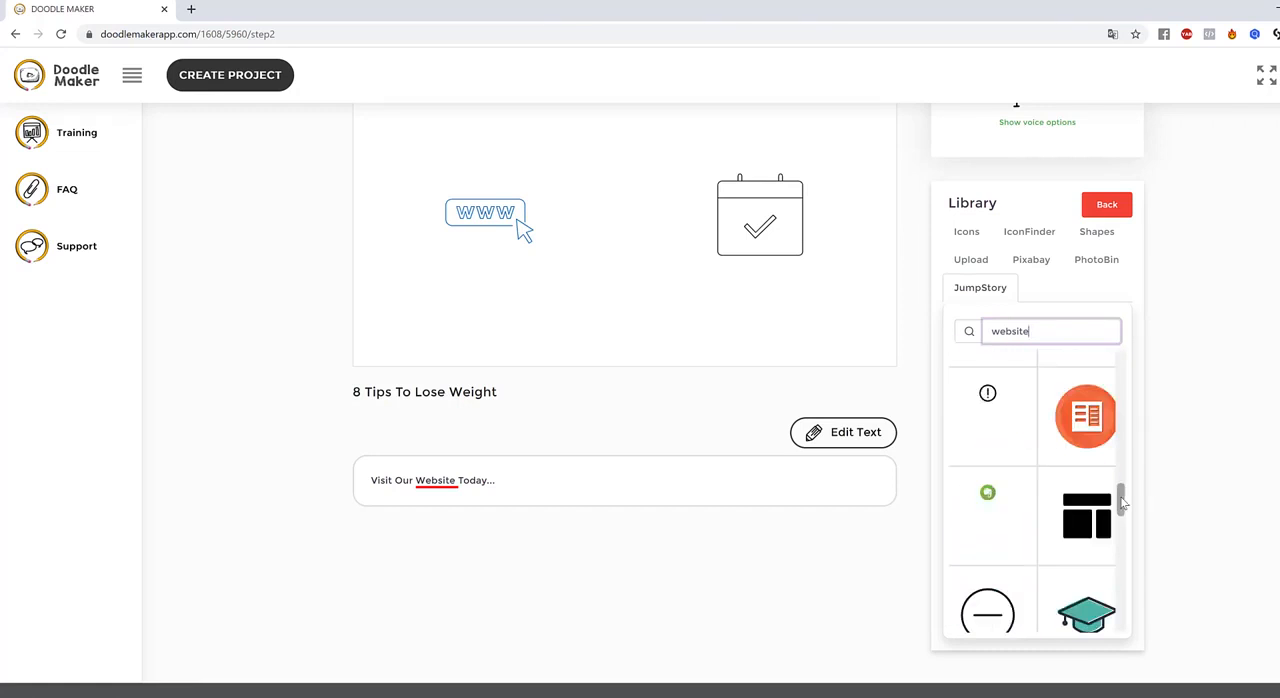
scroll(1121, 500, "up", 4)
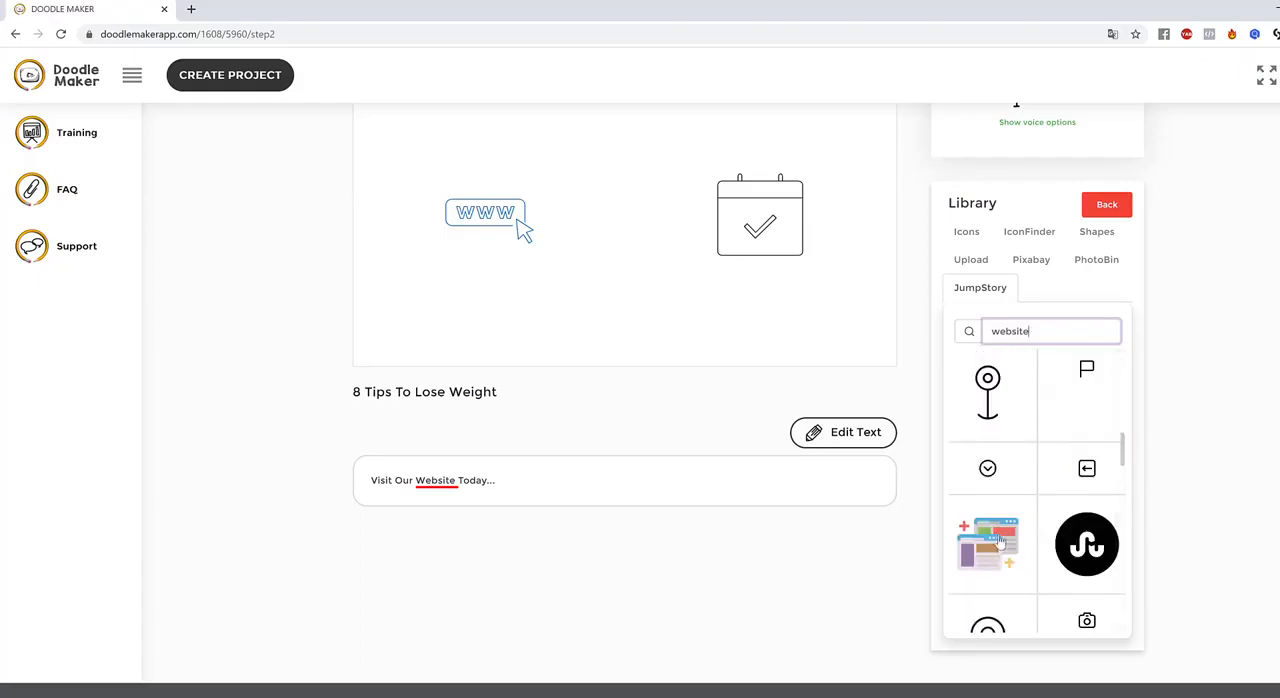
left_click(1000, 541)
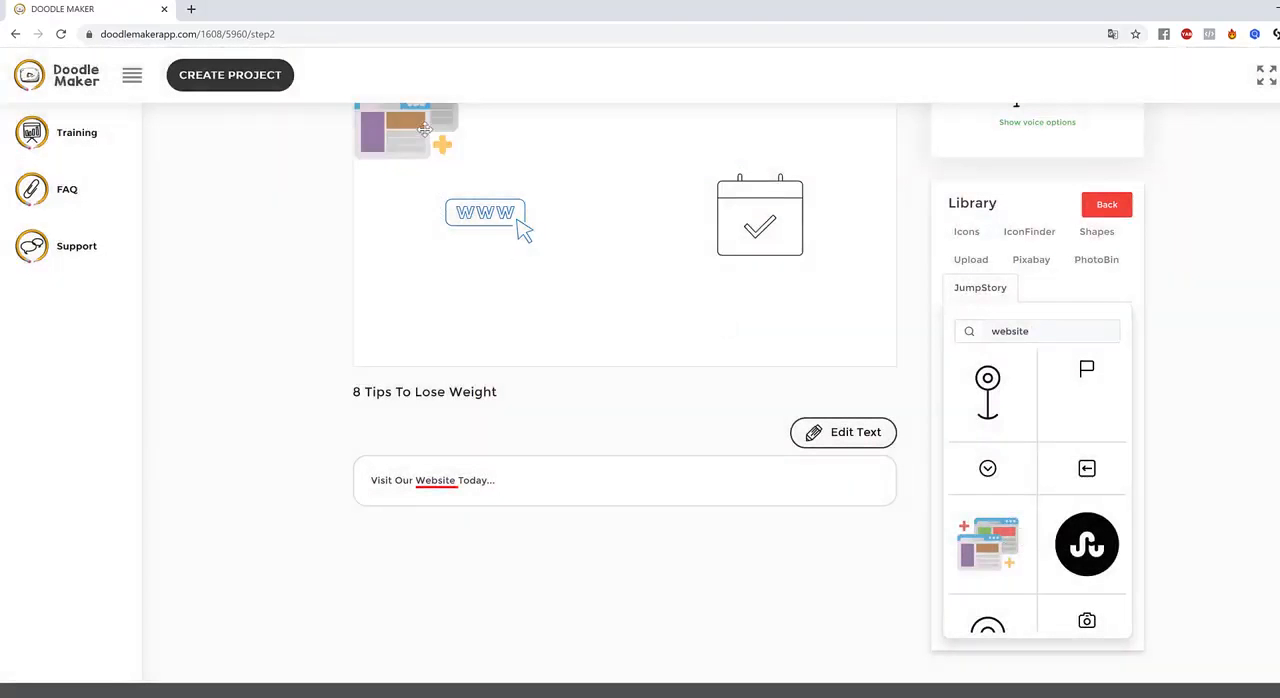
Delete the www icon from slide 8 and place the browser windows image in its spot
left_click_drag(420, 125, 552, 263)
left_click(516, 226)
left_click(840, 430)
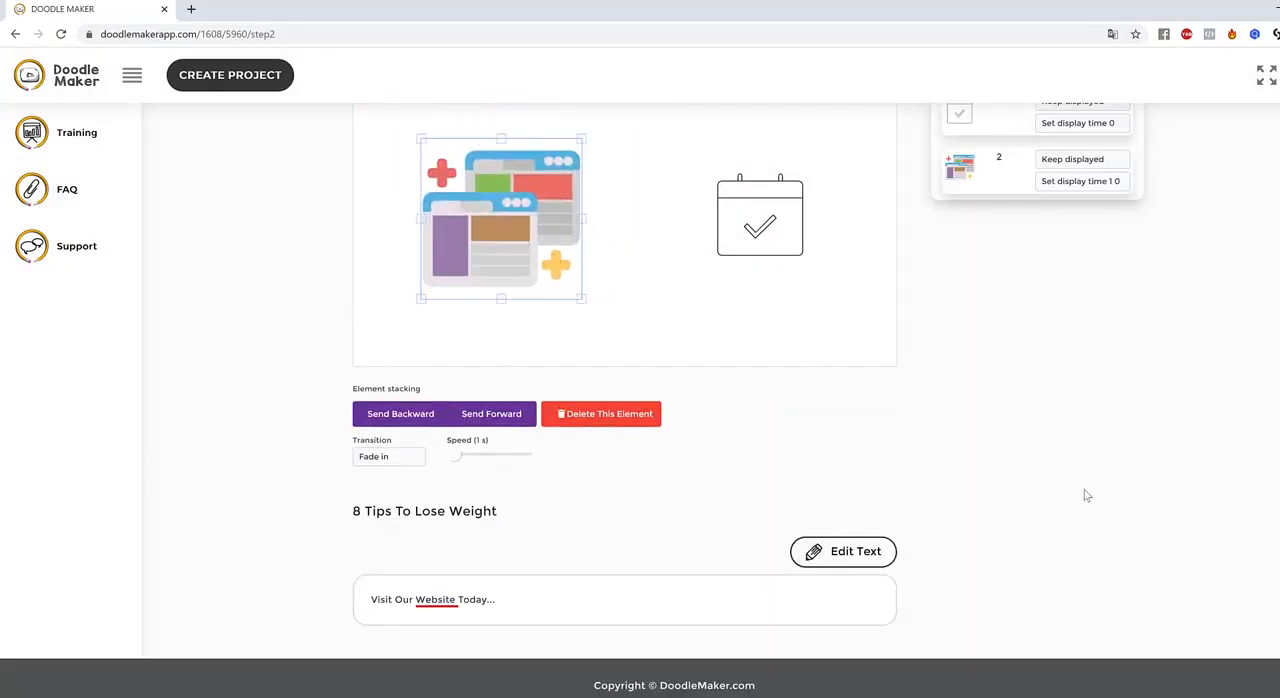
scroll(914, 390, "up", 2)
left_click(604, 432)
left_click_drag(534, 378, 548, 375)
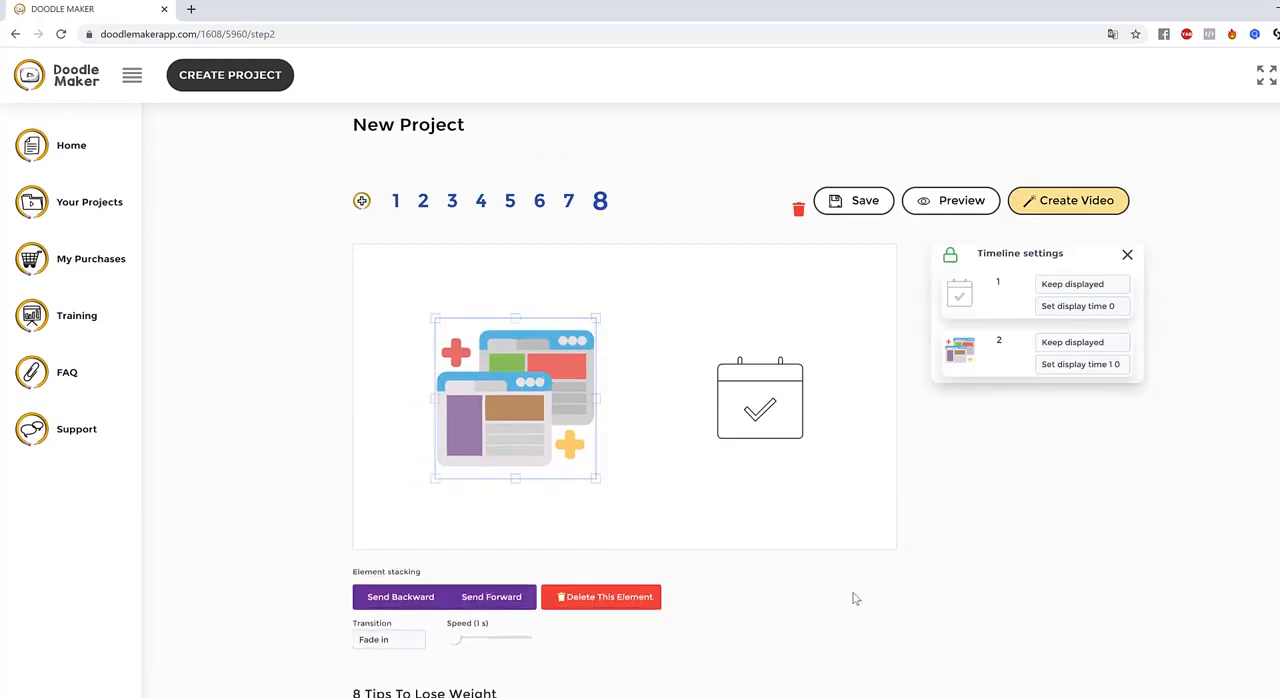
Set the transition of the browser windows image to Hand drawing
left_click(589, 487)
left_click(565, 445)
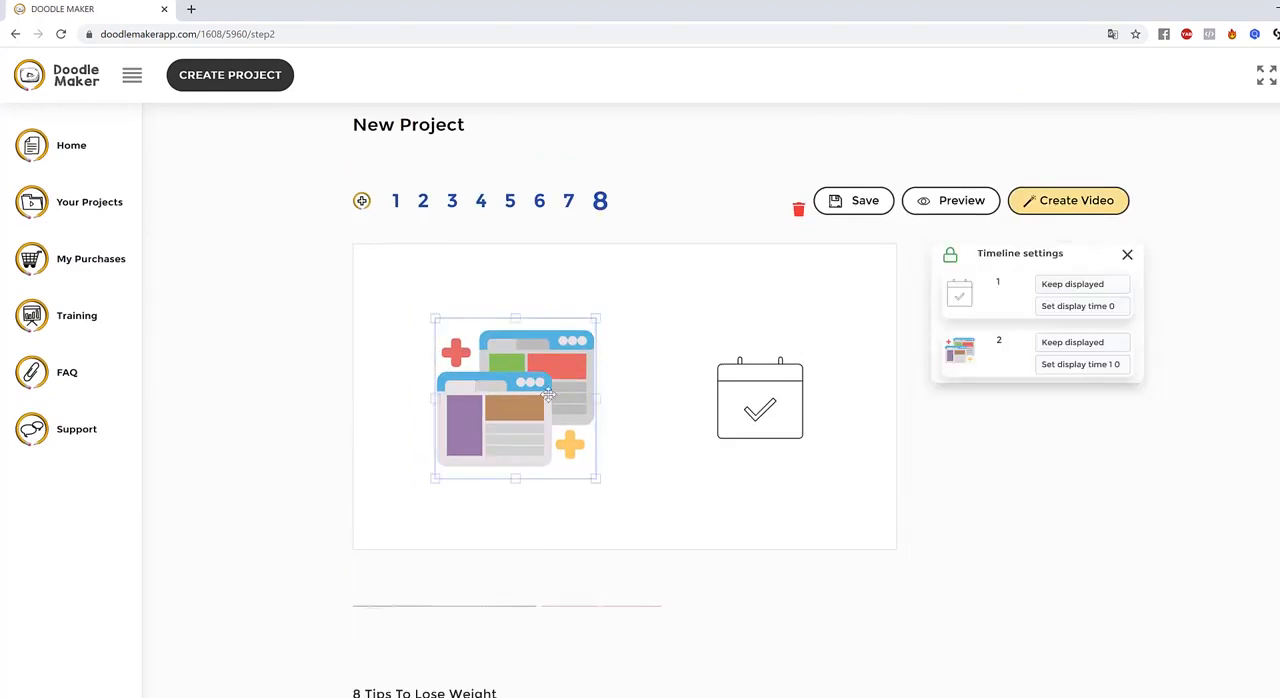
scroll(480, 570, "down", 1)
left_click(390, 568)
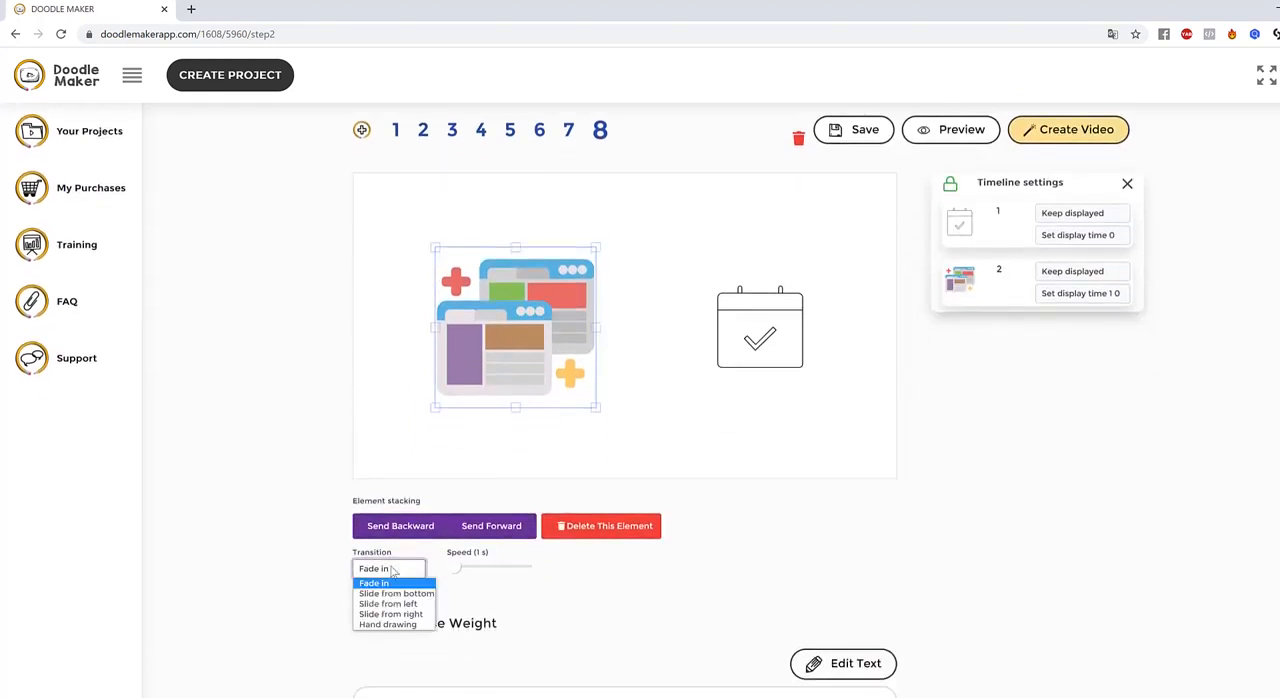
left_click(388, 624)
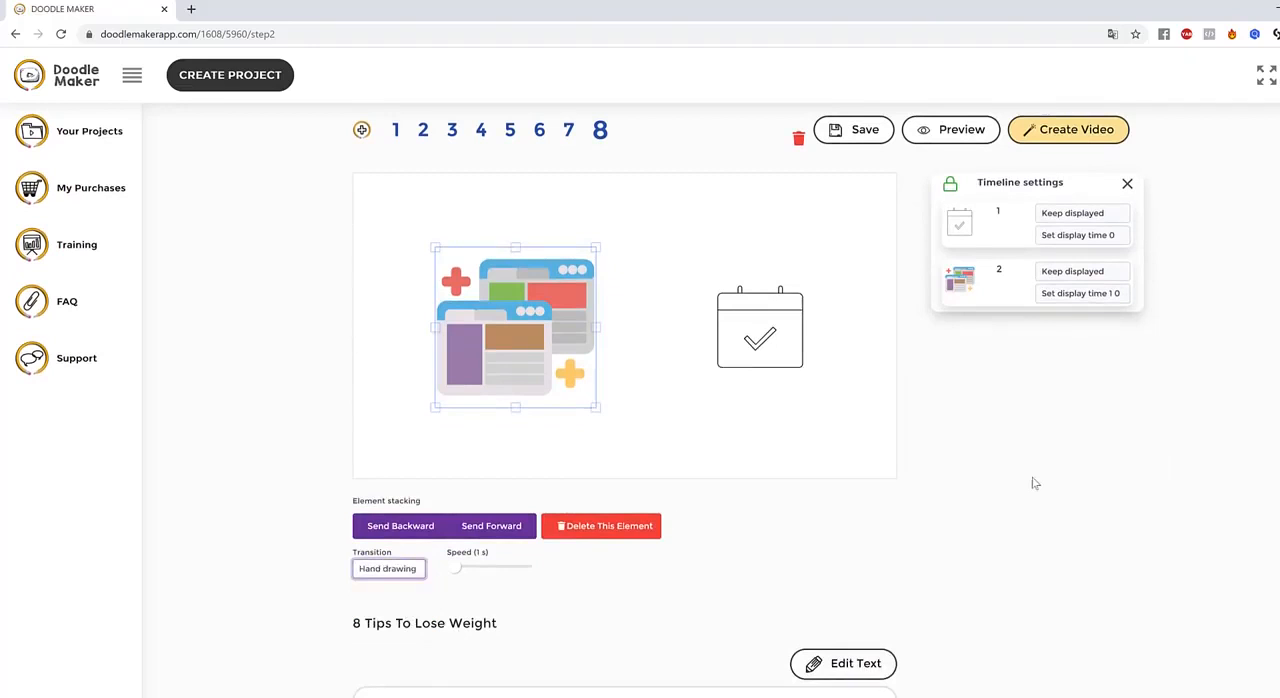
left_click(675, 374)
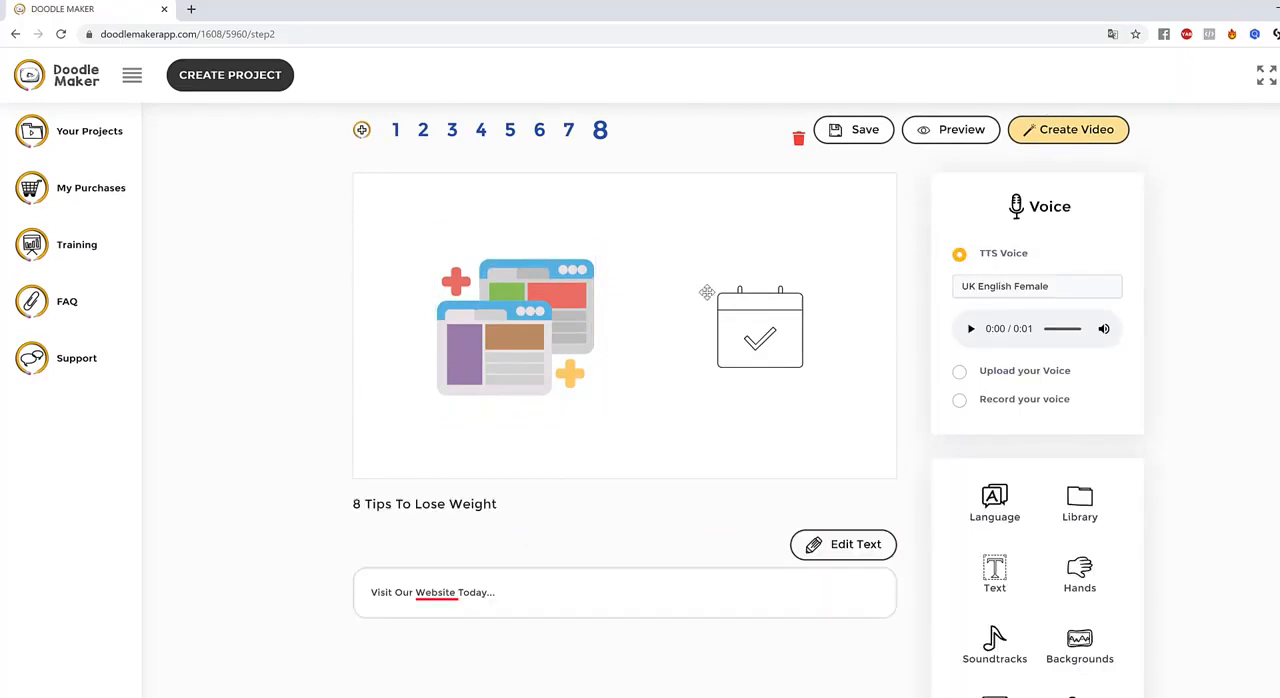
Slightly enlarge the browser windows image and preview slide 8
left_click(502, 314)
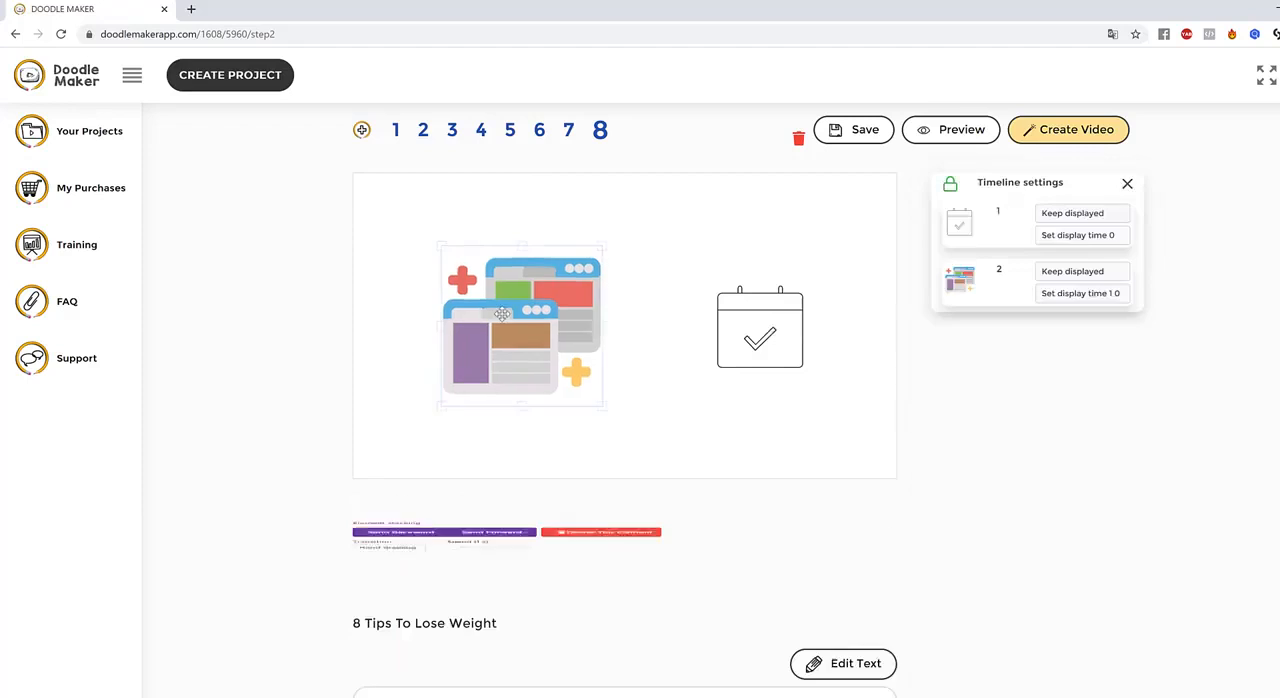
left_click_drag(603, 408, 621, 425)
left_click(860, 449)
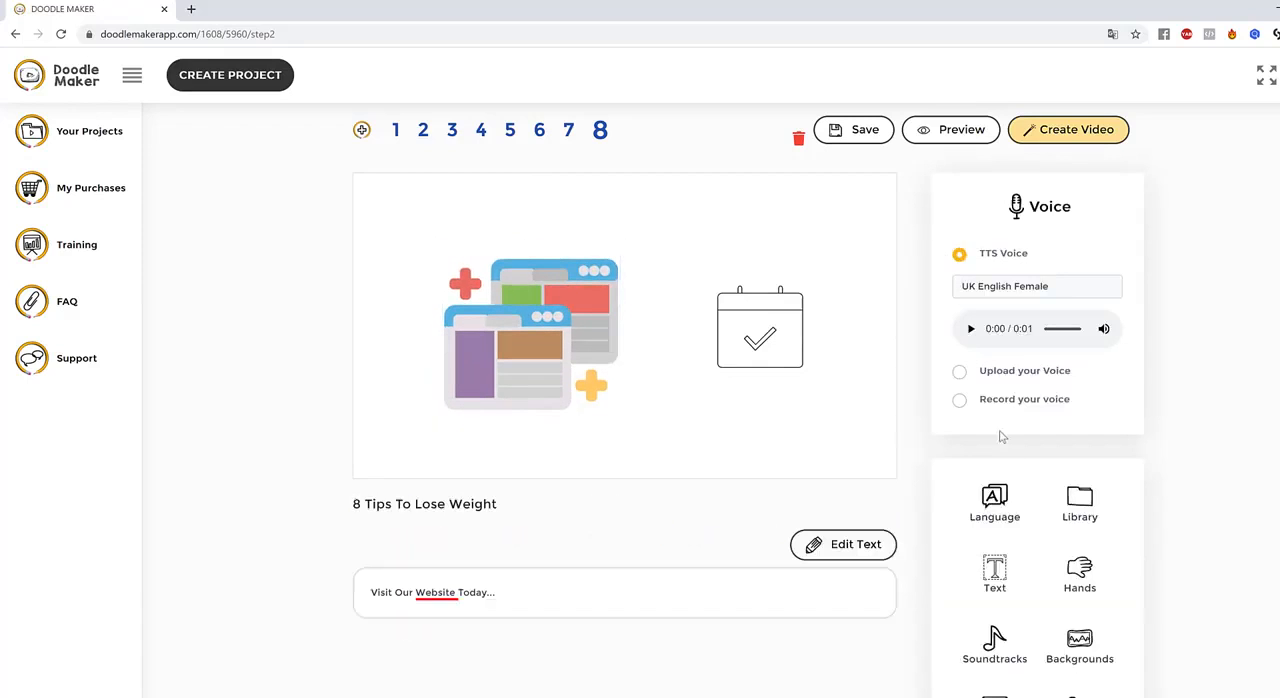
left_click(948, 140)
scroll(640, 400, "up", 1)
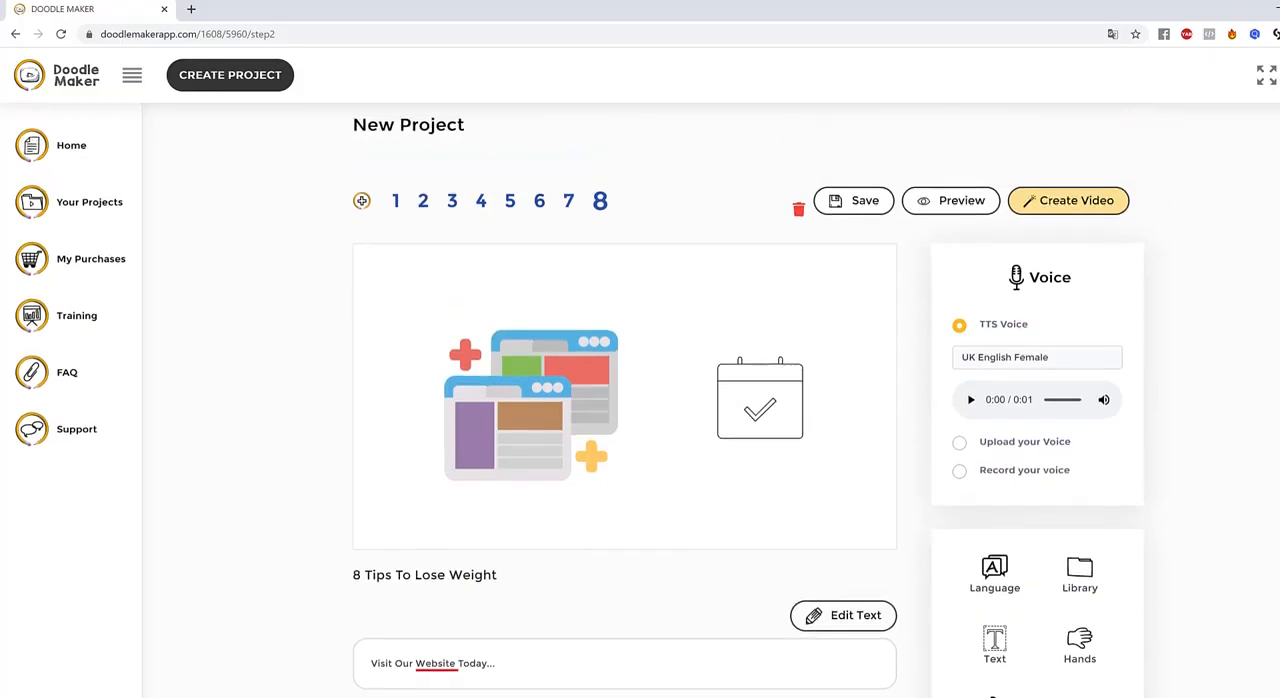
Delete the browser windows image and the calendar drawing from slide 8
left_click(576, 397)
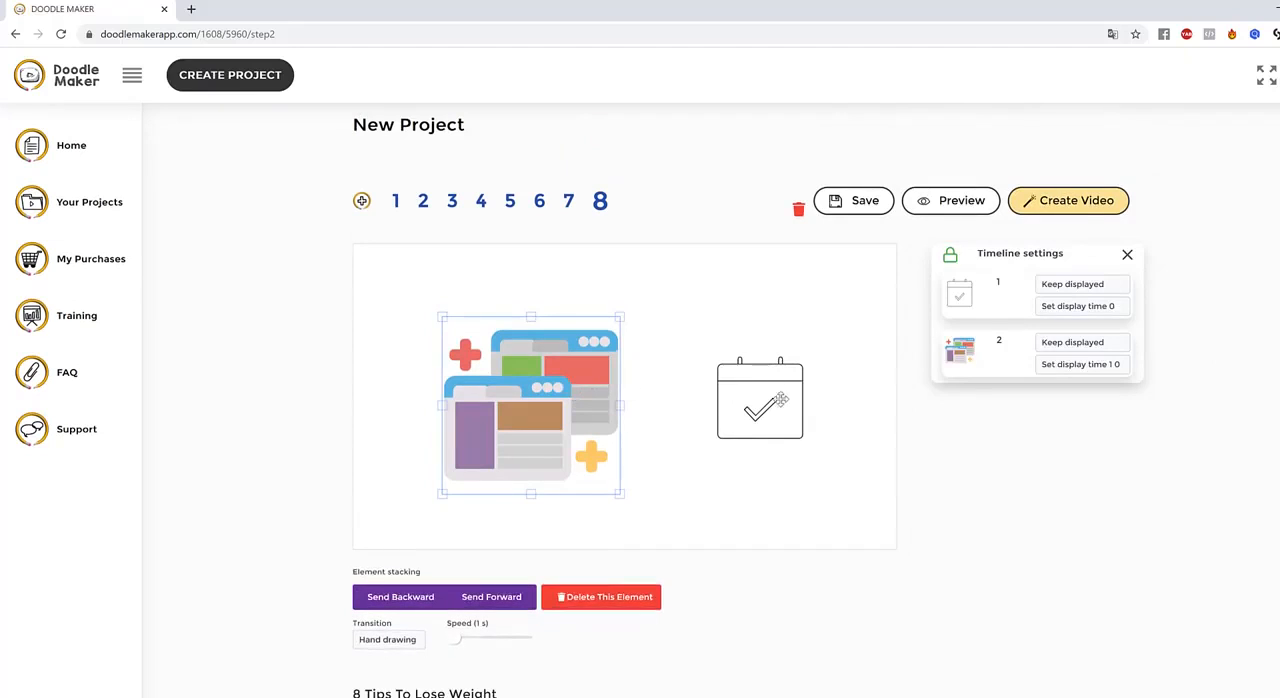
left_click(615, 597)
left_click(758, 435)
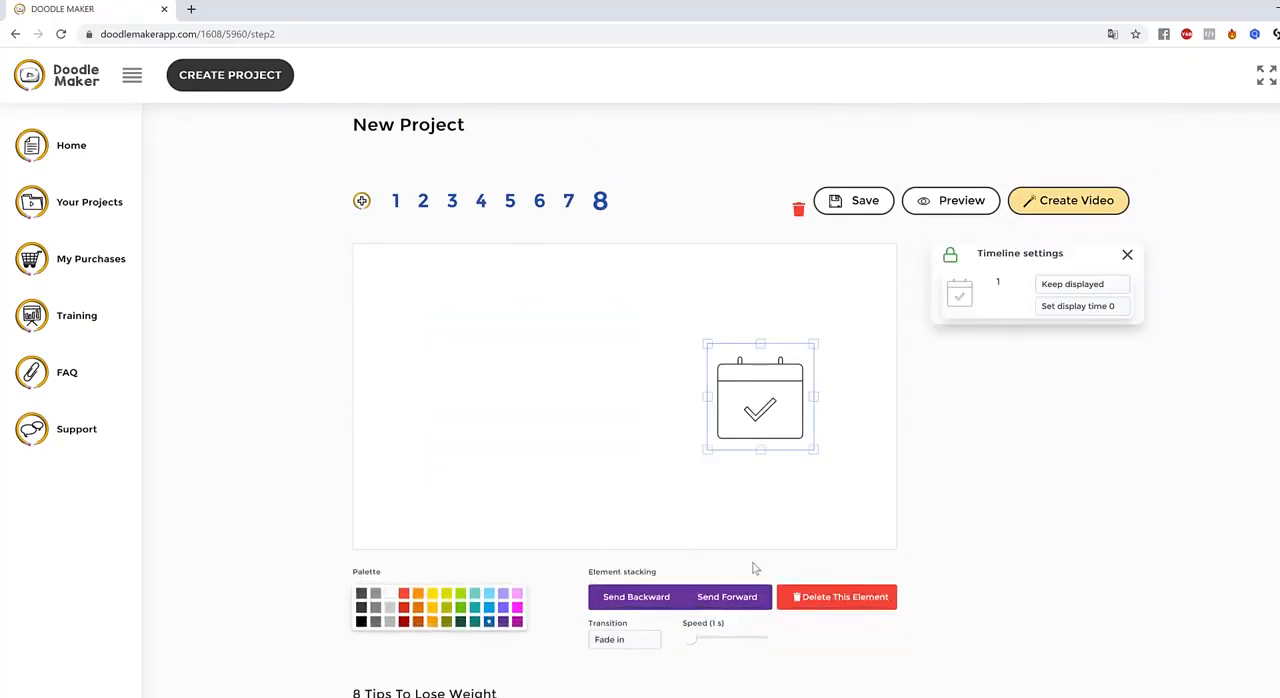
scroll(790, 590, "down", 2)
left_click(834, 455)
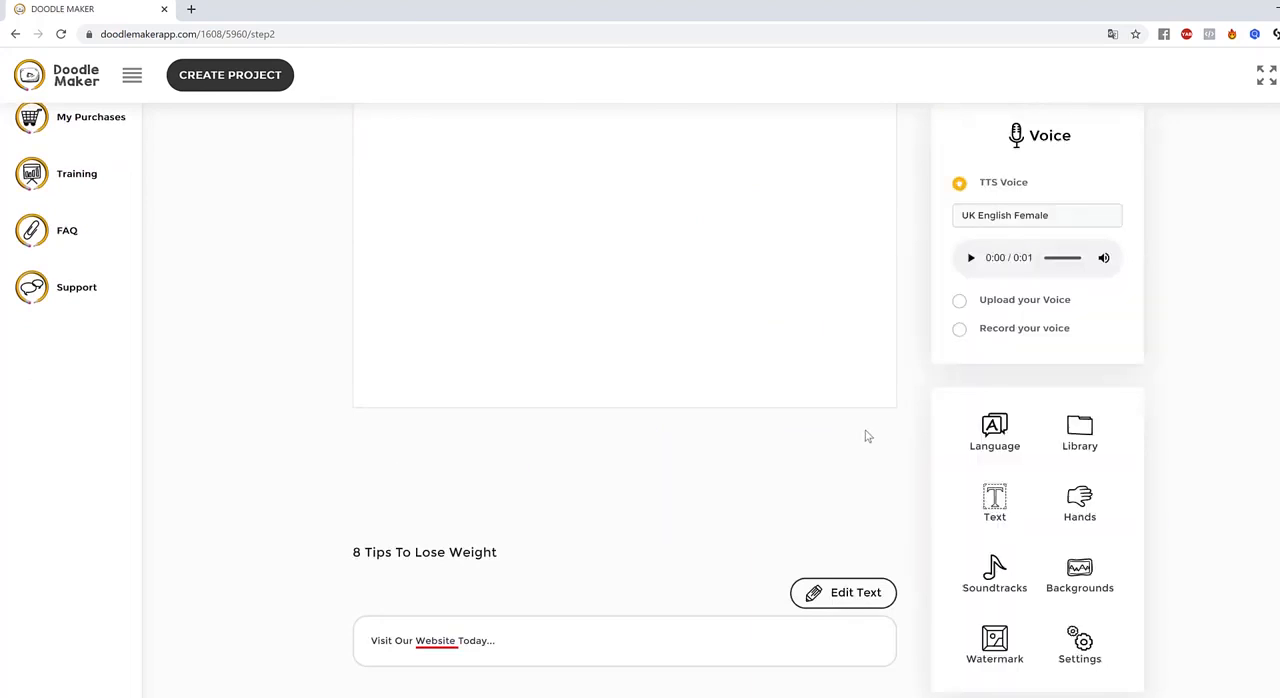
Replace the narration text of slide 8 with "Call Us Today" and save it
scroll(1193, 465, "up", 1)
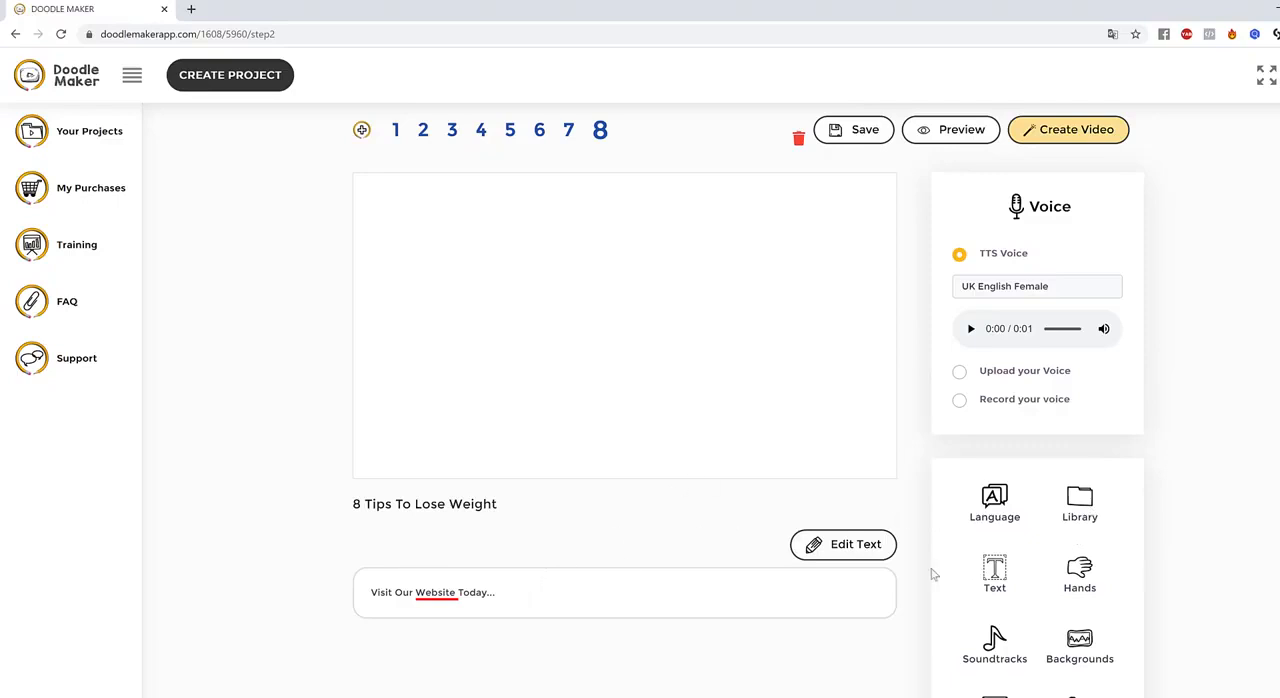
left_click(858, 547)
left_click_drag(512, 592, 88, 597)
type("Call Us Today")
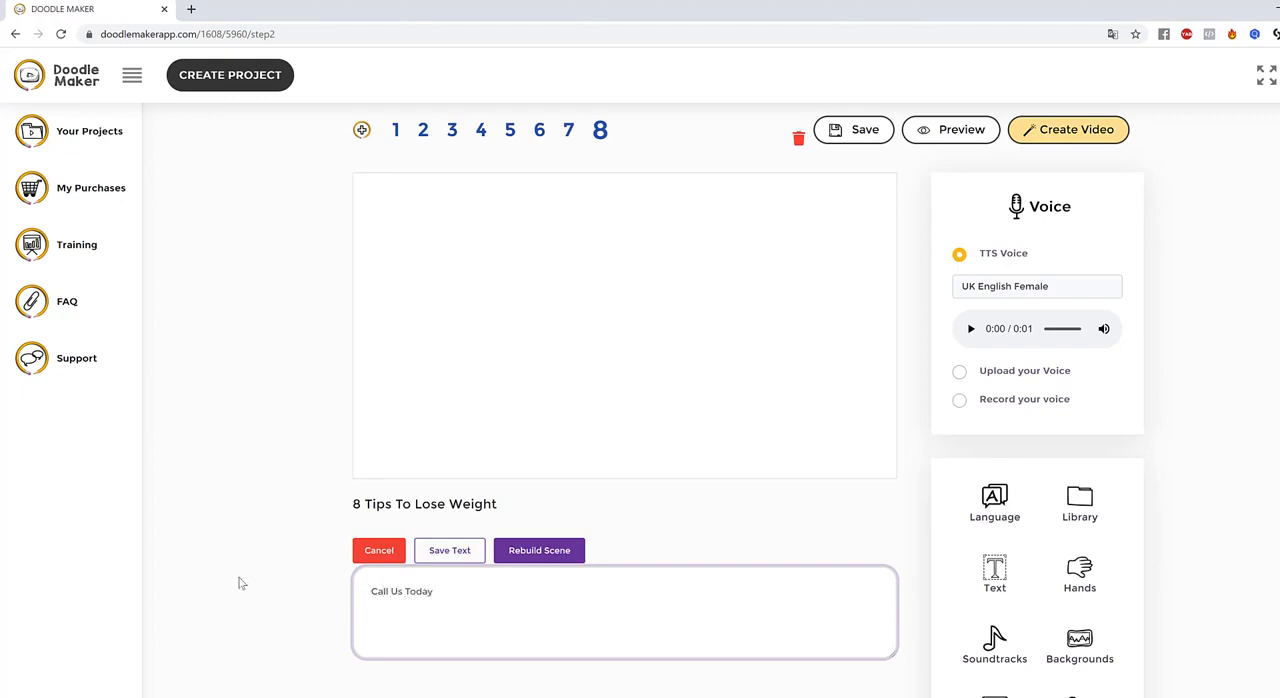
left_click(451, 556)
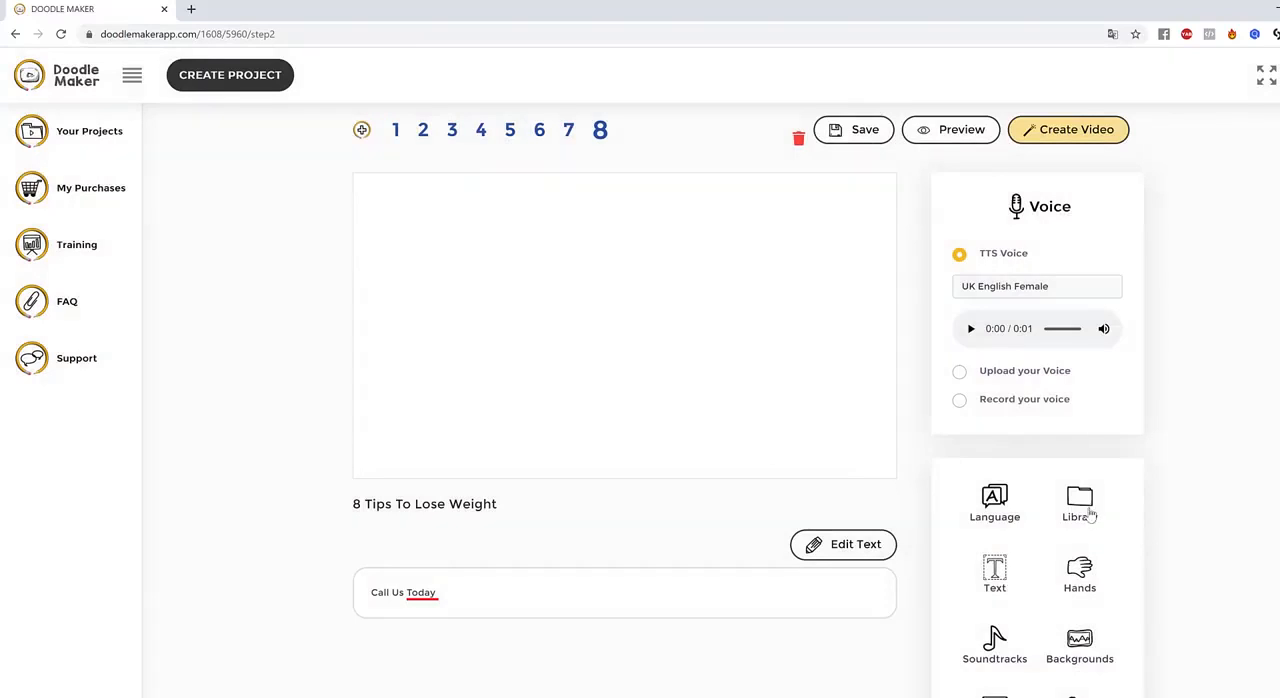
Search the Pixabay image library for "phone call"
left_click(1085, 506)
scroll(1150, 490, "down", 2)
scroll(1157, 475, "up", 3)
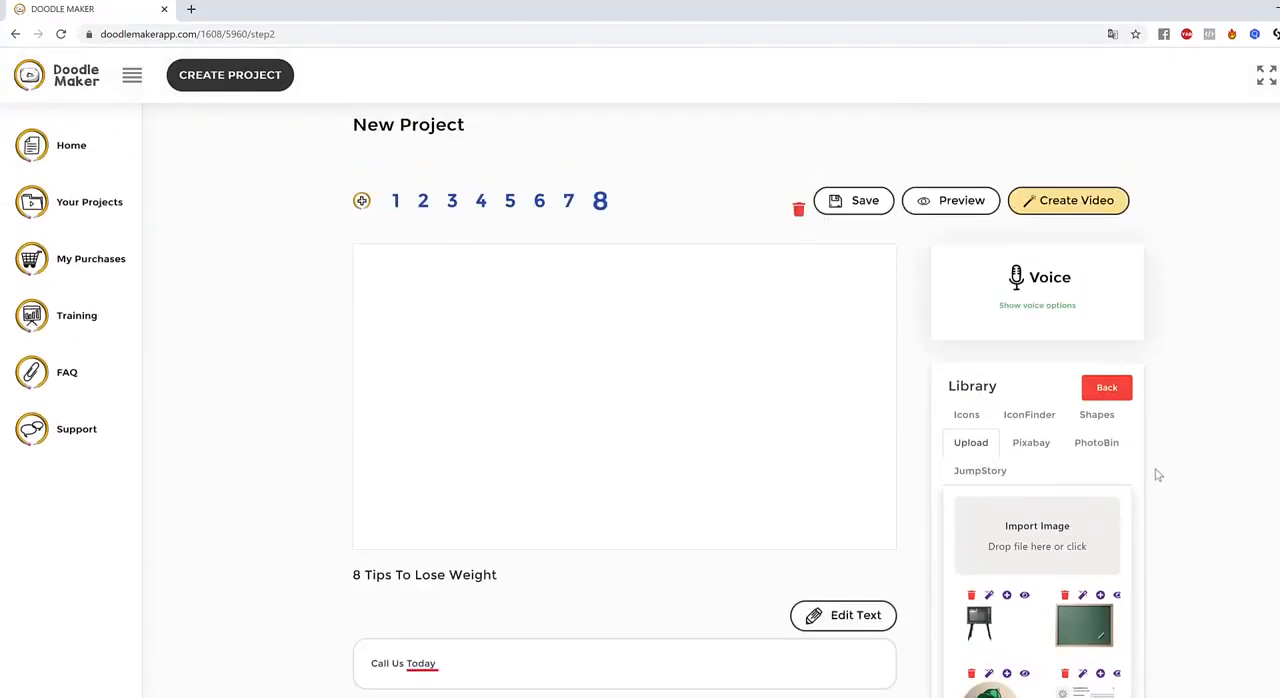
left_click(1005, 476)
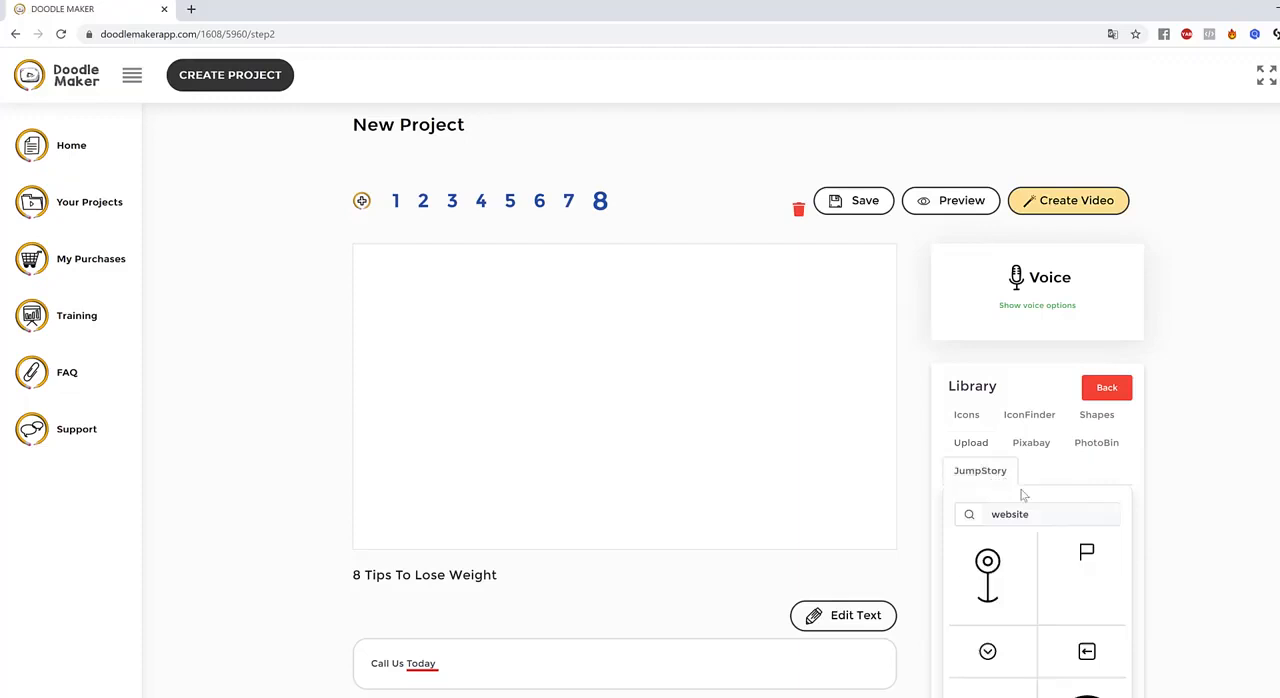
left_click(1049, 514)
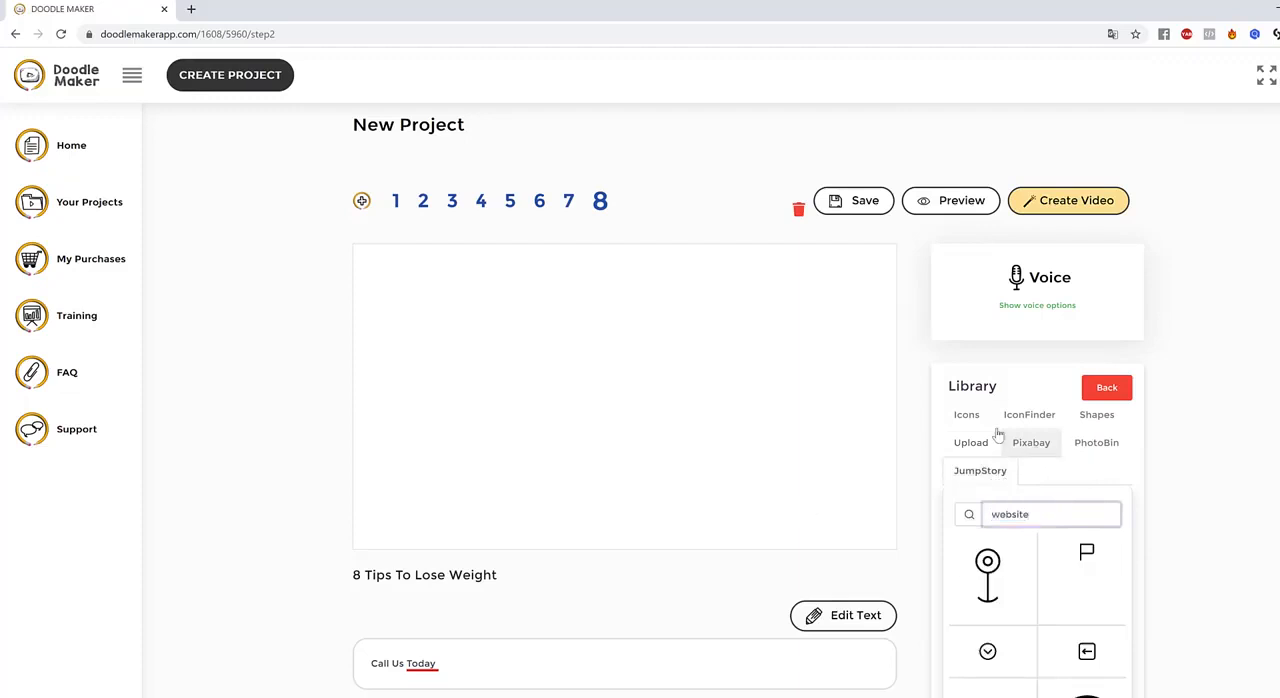
left_click(1038, 447)
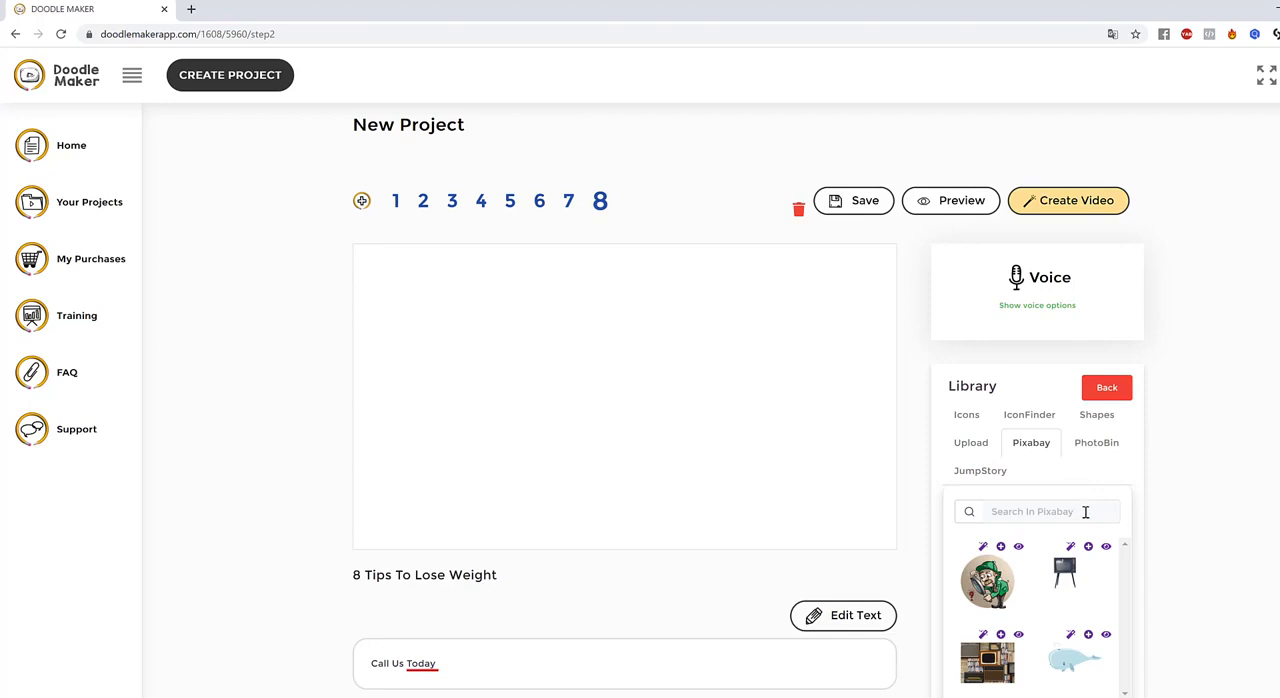
left_click(1085, 512)
type("phone call")
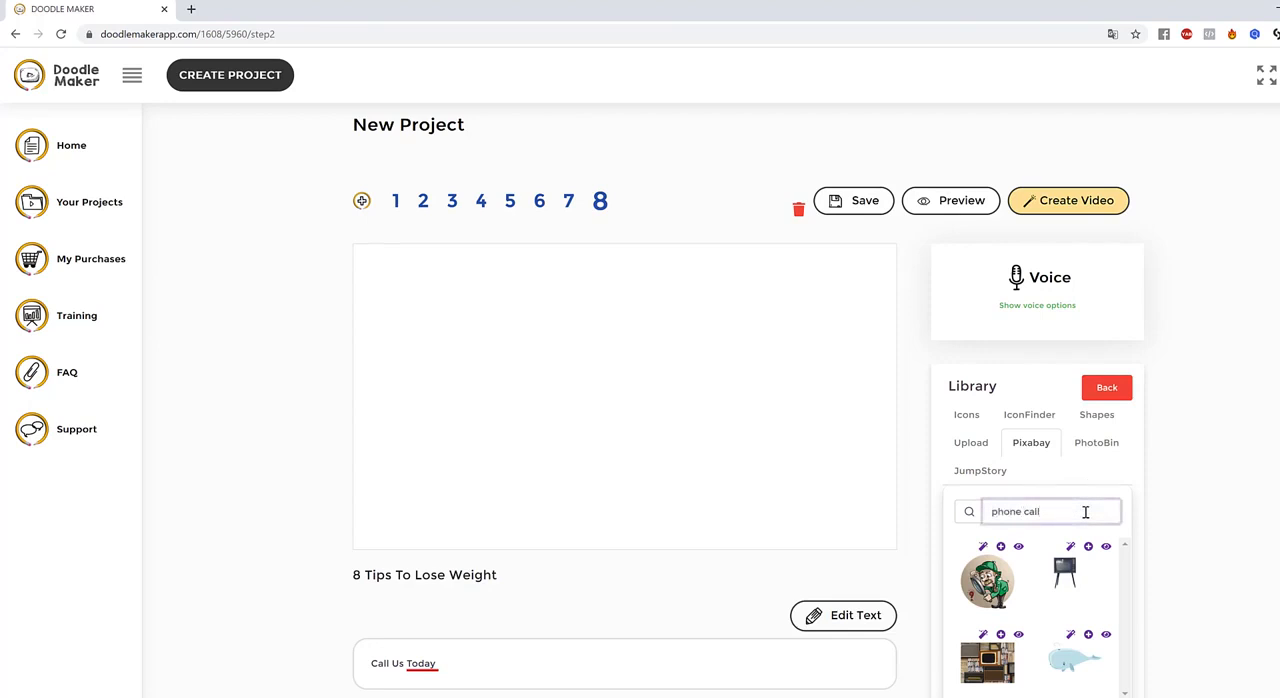
Browse the phone call images and view the first hand-held phone photo along with its colour and black-and-white cartoon versions
scroll(1195, 538, "down", 1)
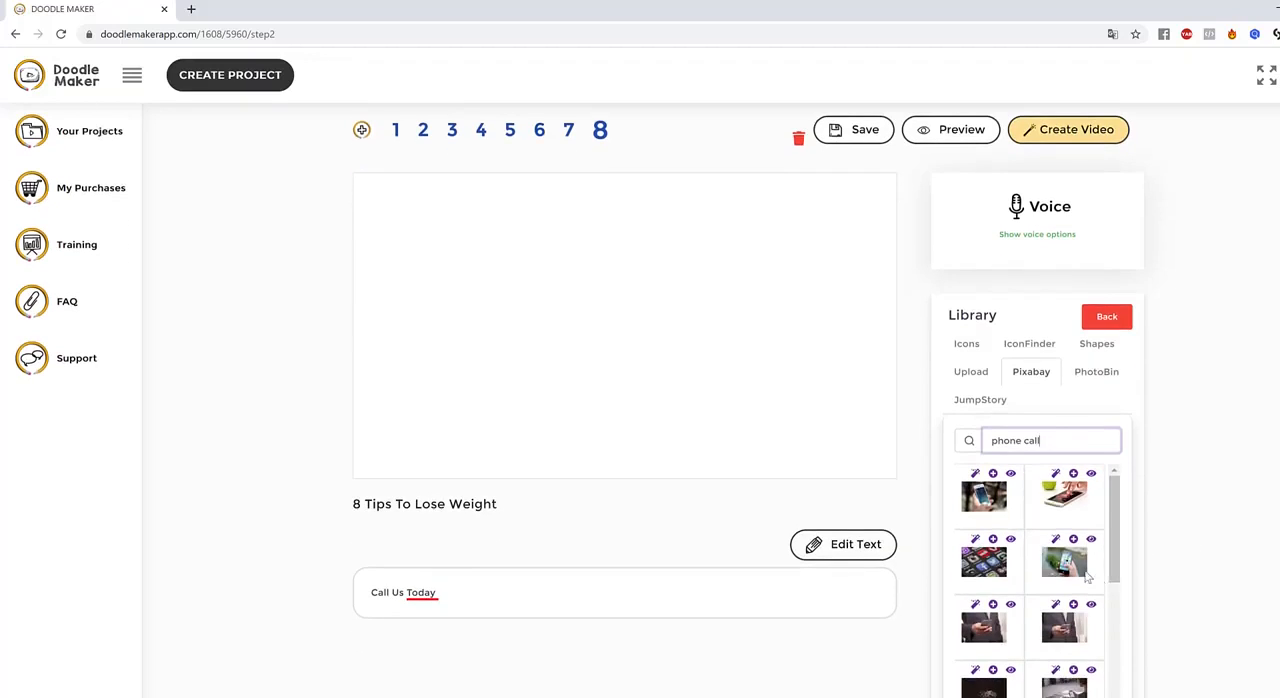
scroll(1087, 575, "down", 1)
scroll(1087, 573, "down", 3)
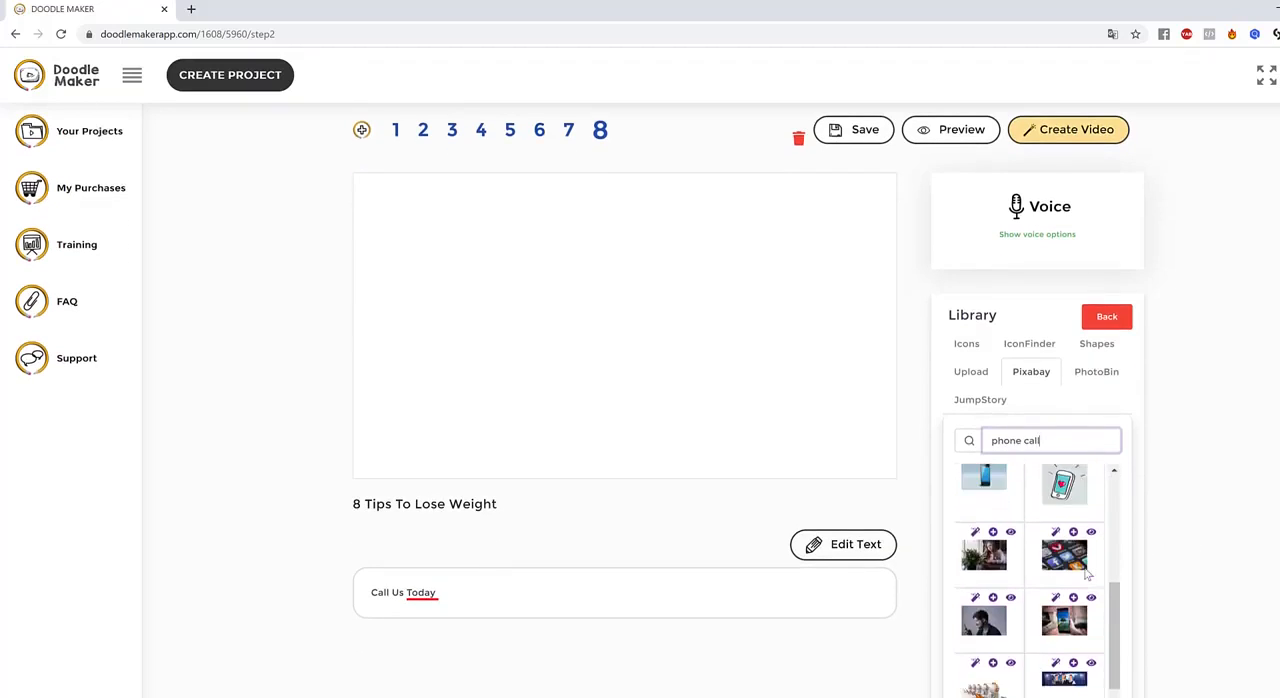
scroll(1087, 573, "down", 2)
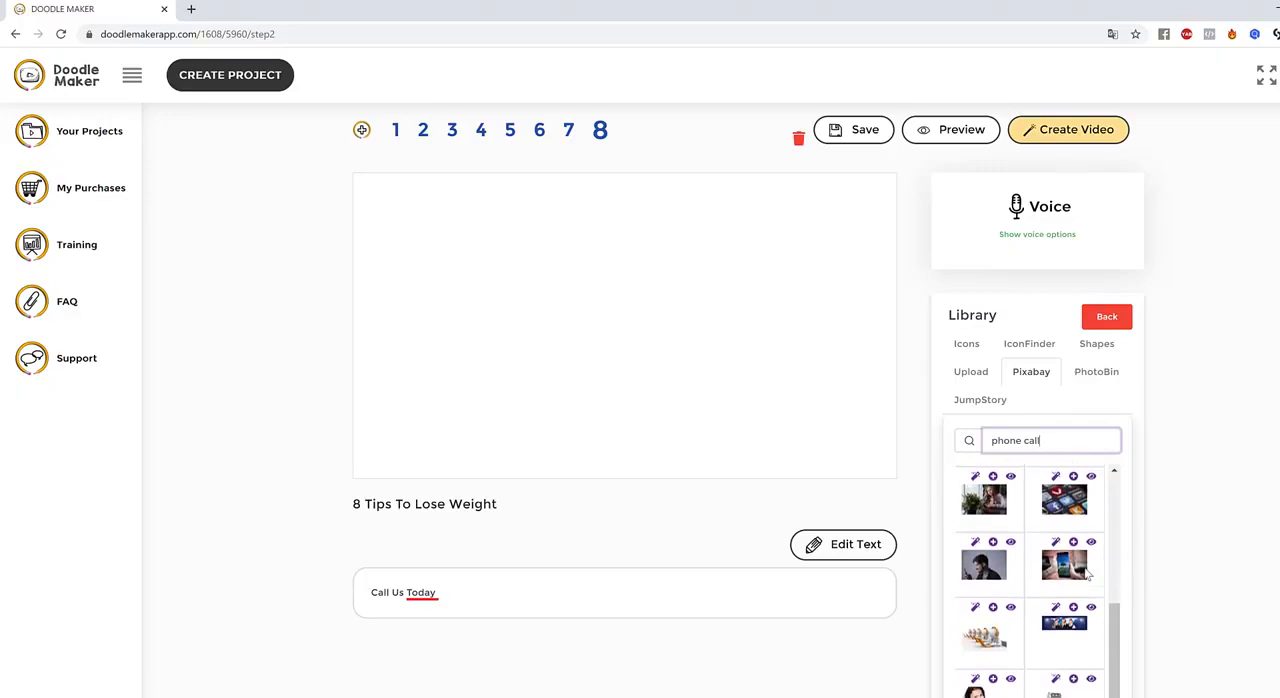
scroll(1087, 575, "up", 8)
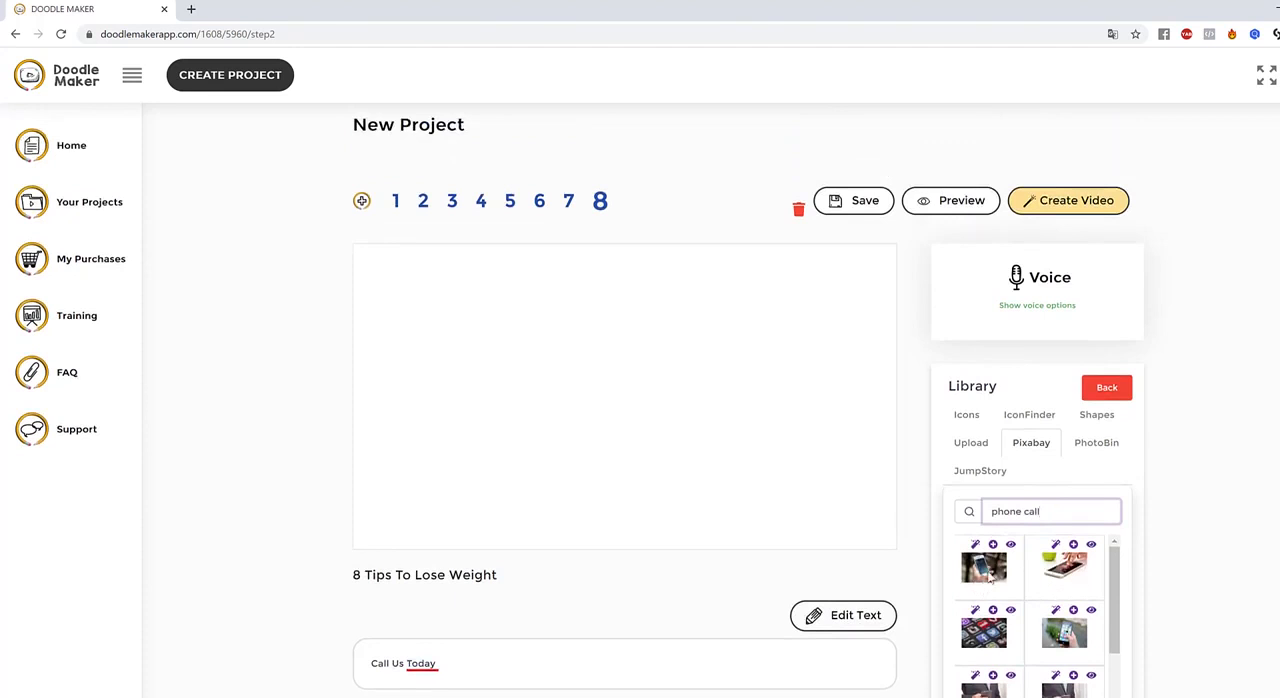
left_click(987, 569)
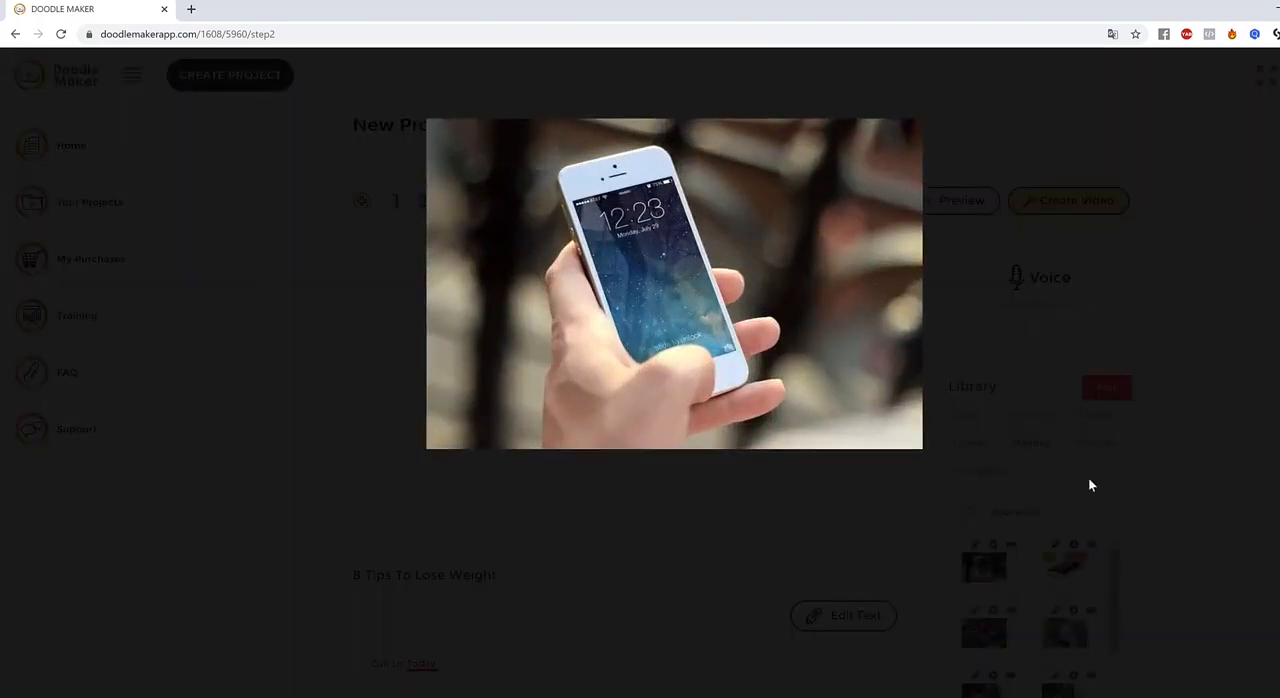
left_click(982, 607)
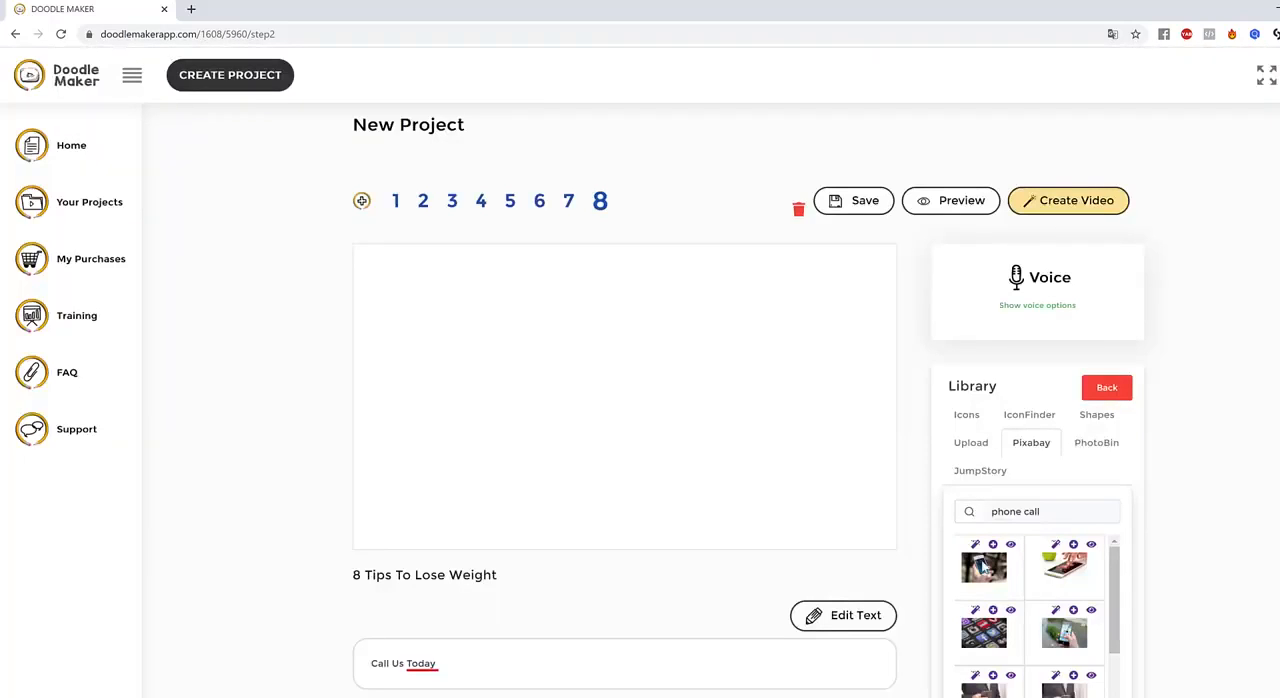
left_click(976, 545)
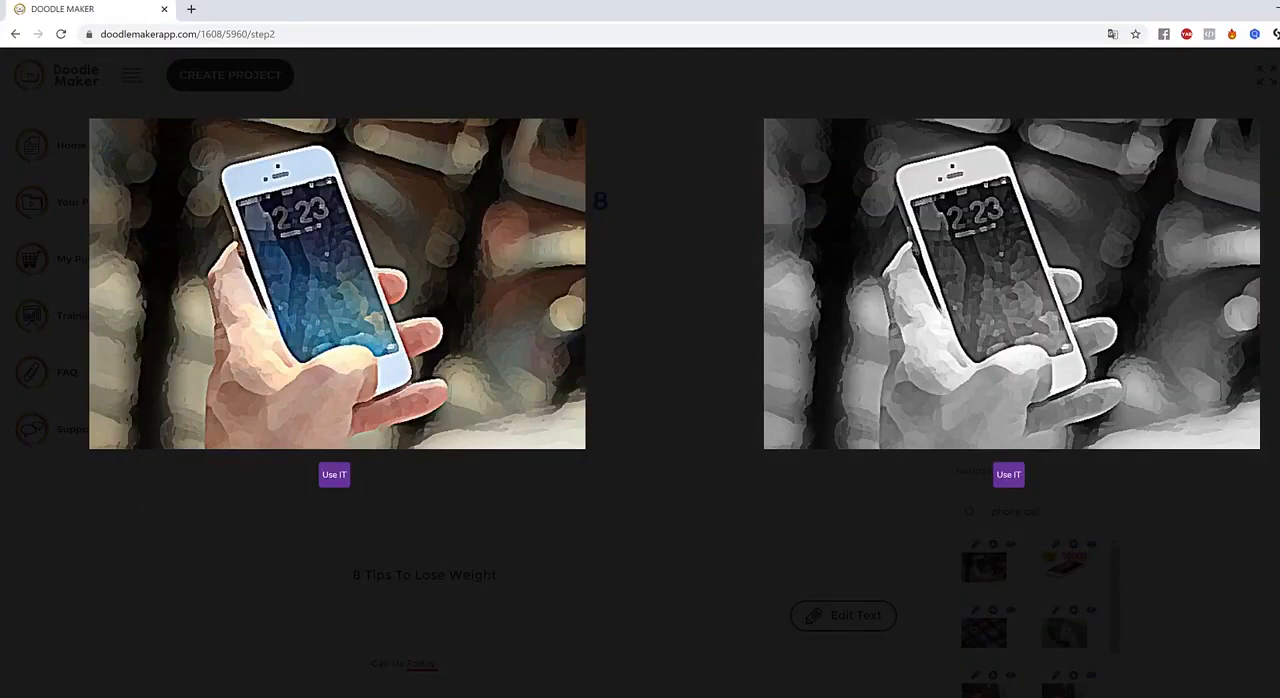
key("Escape")
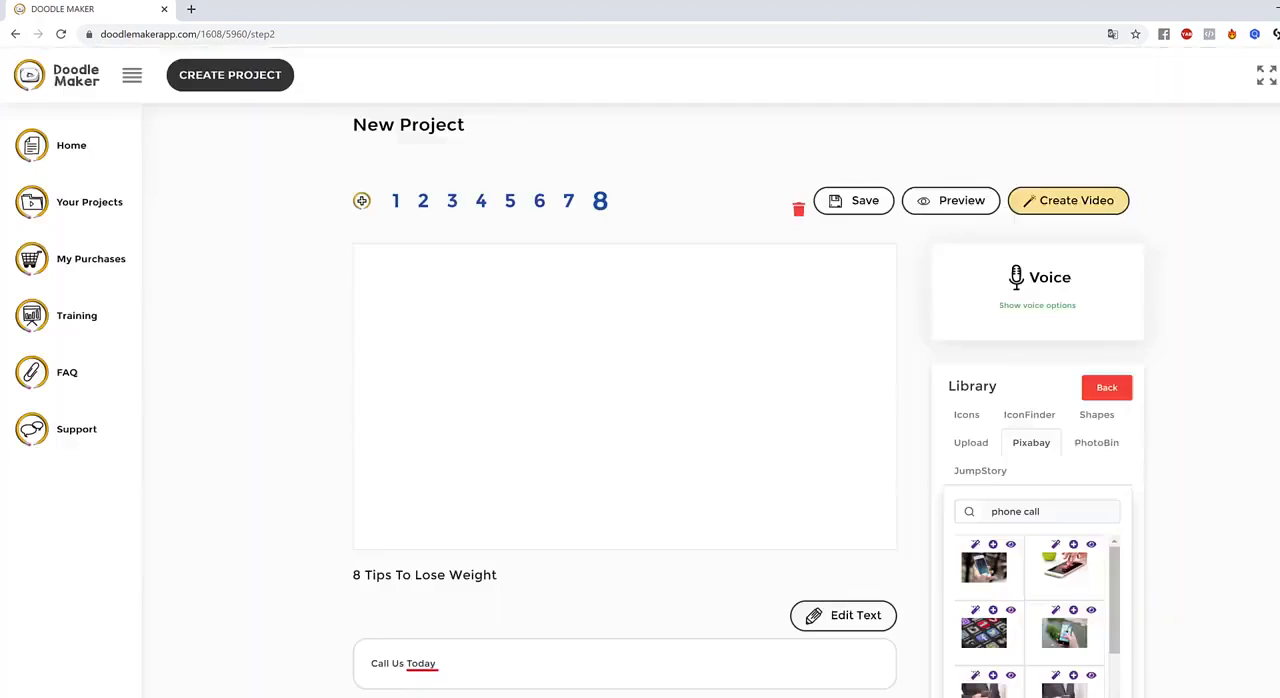
Add the original hand-held phone photo to slide 8 and remove its background
left_click(993, 544)
left_click(555, 360)
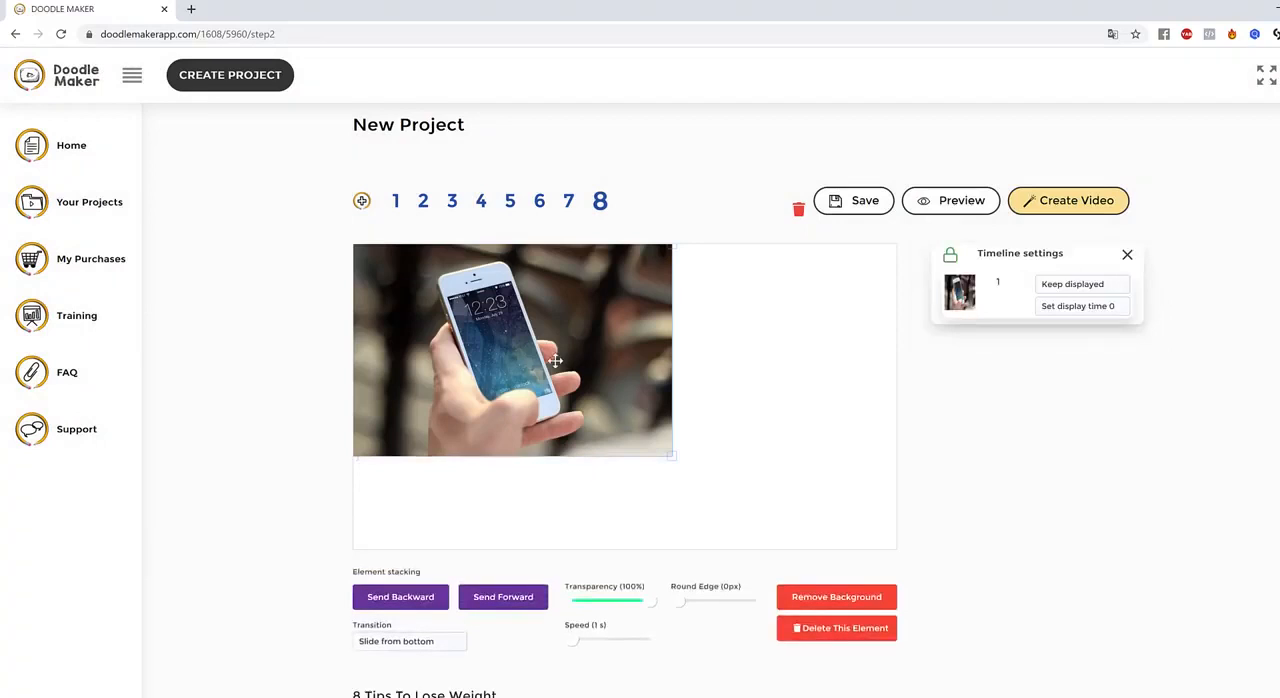
mouse_move(966, 512)
left_mouse_down()
mouse_move(974, 526)
mouse_move(890, 580)
mouse_move(901, 578)
left_mouse_up()
left_click(848, 600)
left_click(638, 484)
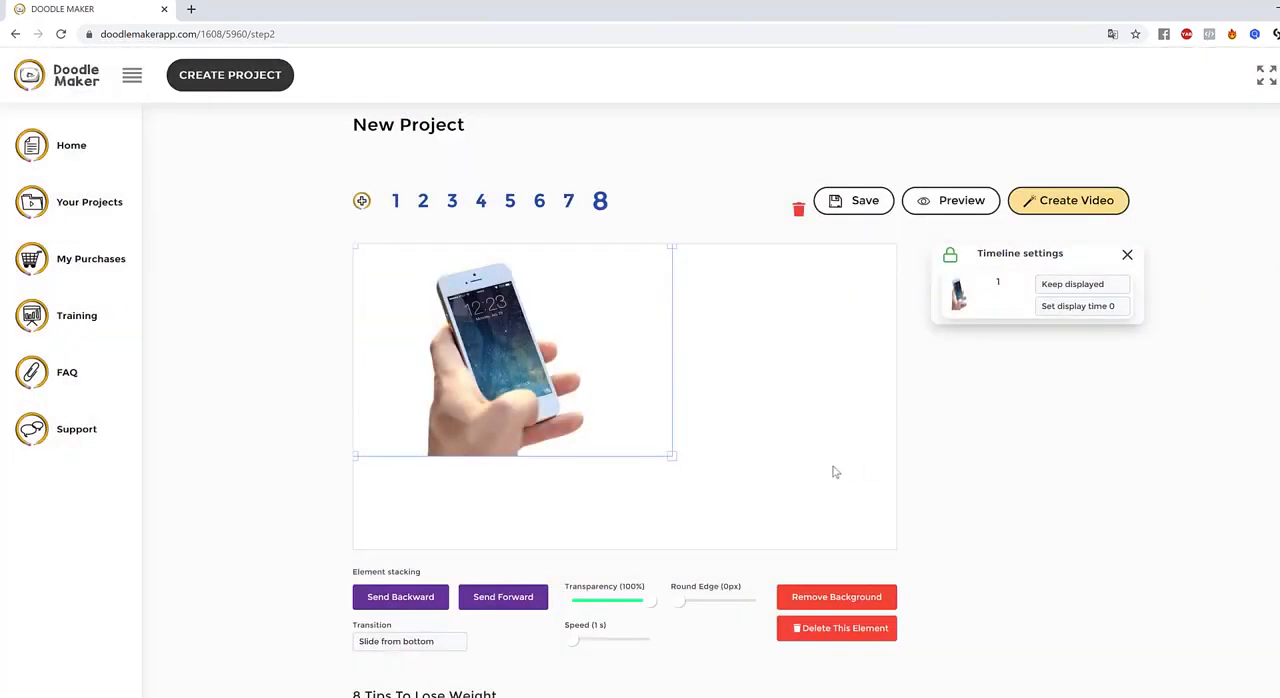
left_click(782, 458)
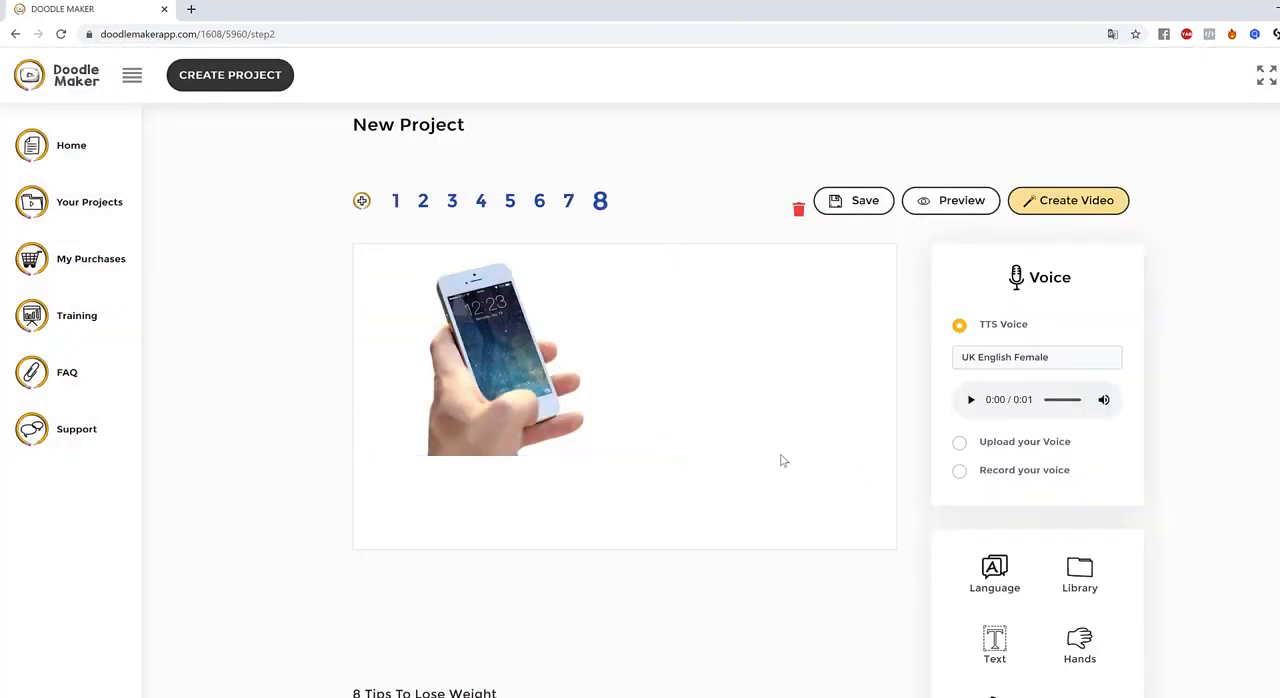
Enlarge the phone image, move it to the middle of the slide and set its transparency to 72%
left_click(466, 344)
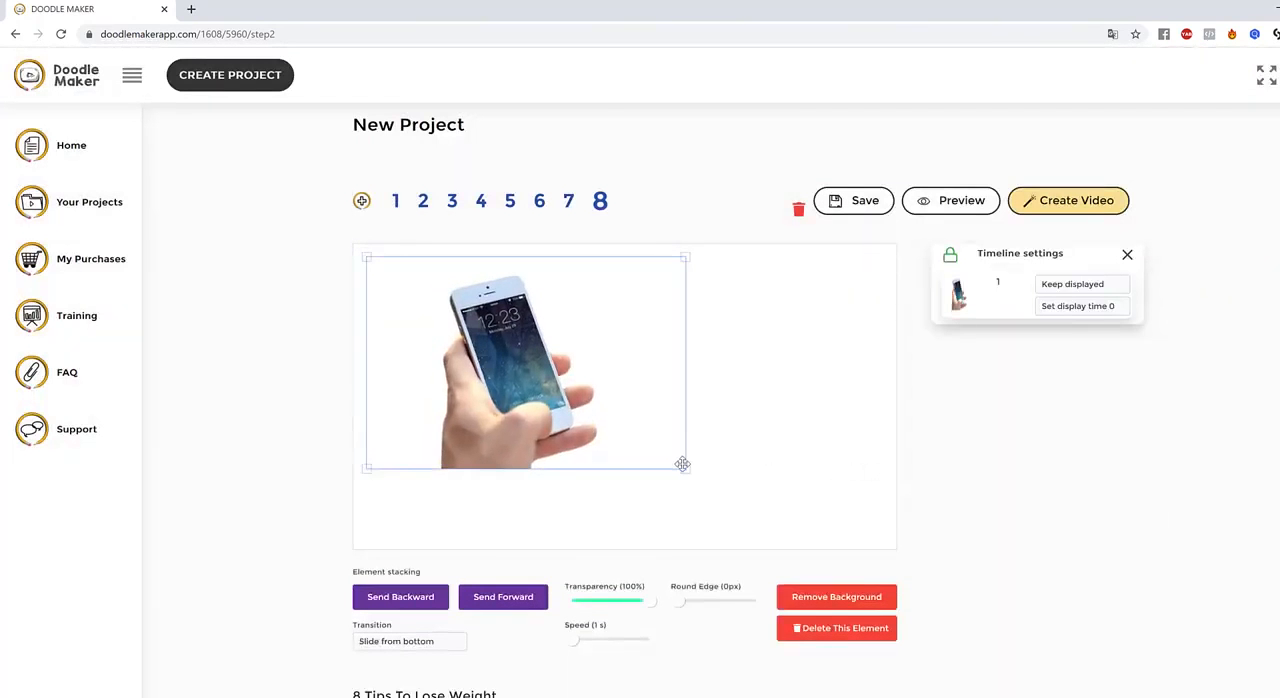
left_click_drag(687, 471, 728, 509)
left_click_drag(631, 401, 697, 391)
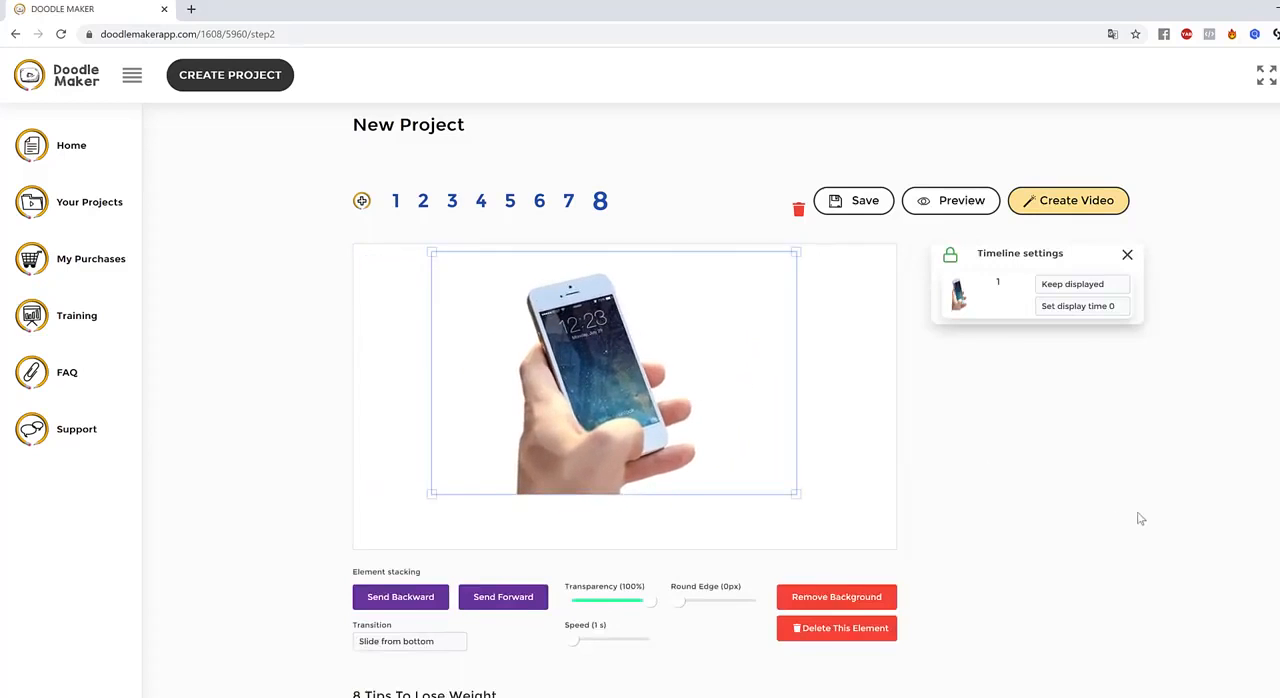
scroll(1090, 519, "down", 2)
scroll(905, 397, "up", 1)
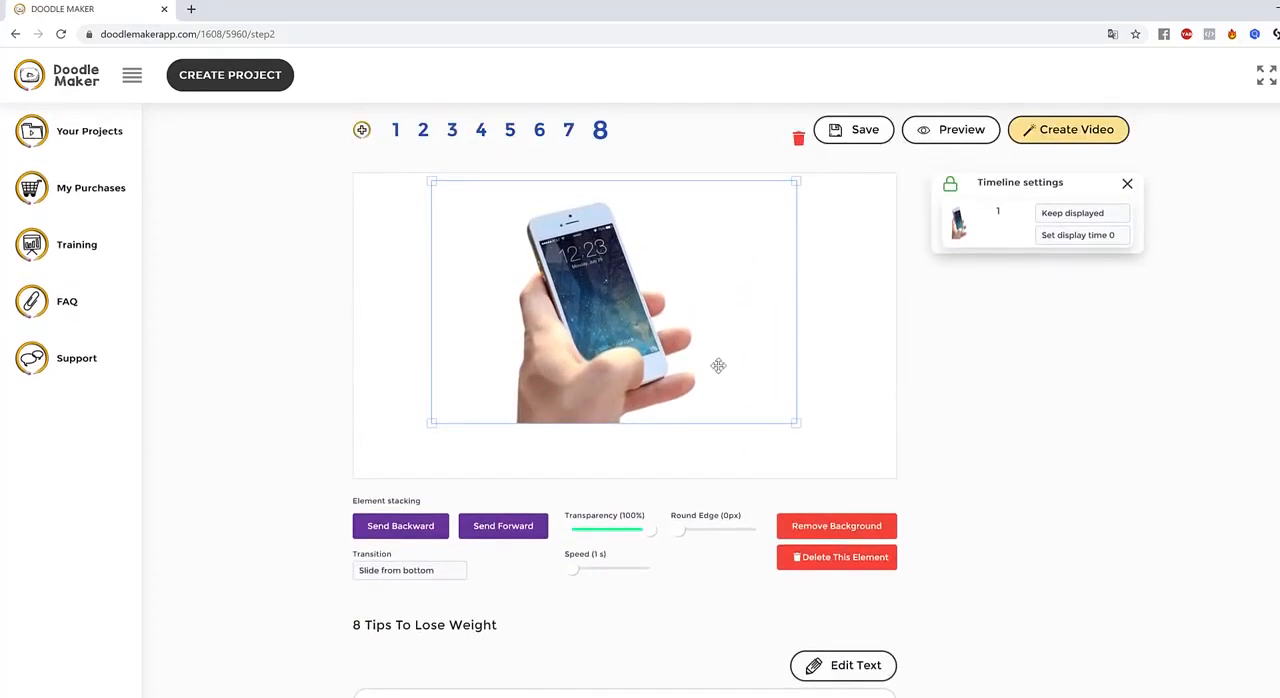
left_click_drag(718, 366, 724, 368)
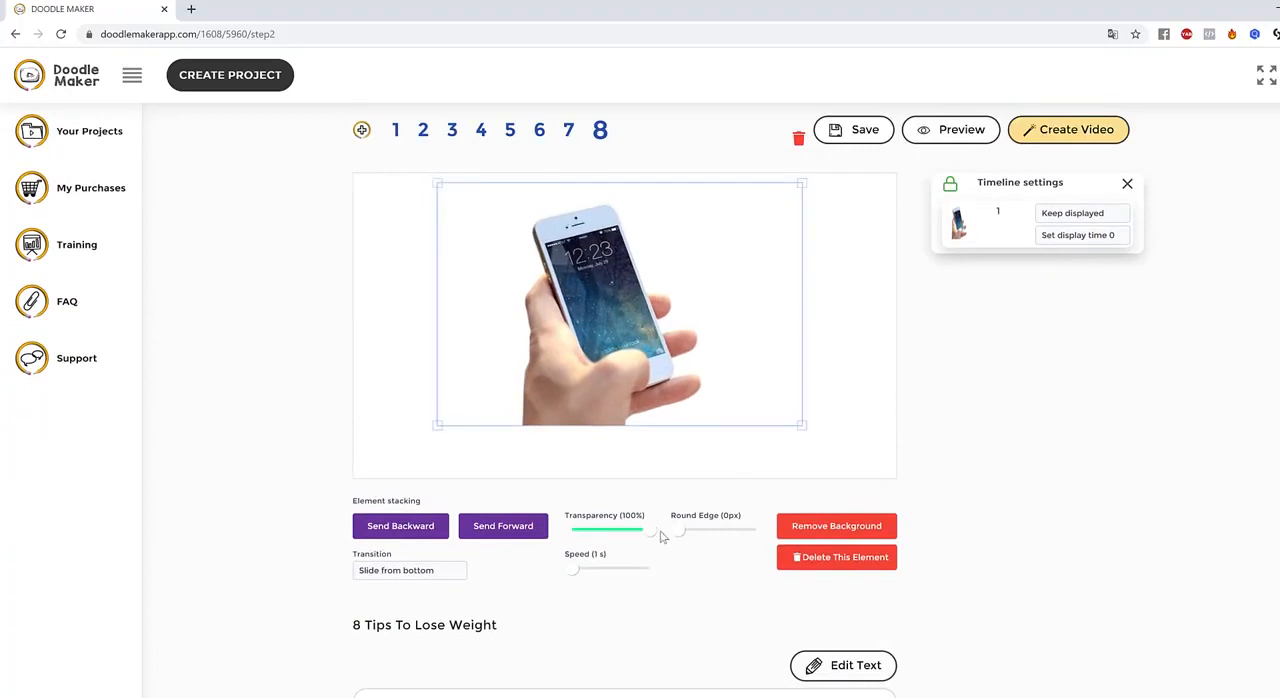
left_click_drag(651, 531, 628, 535)
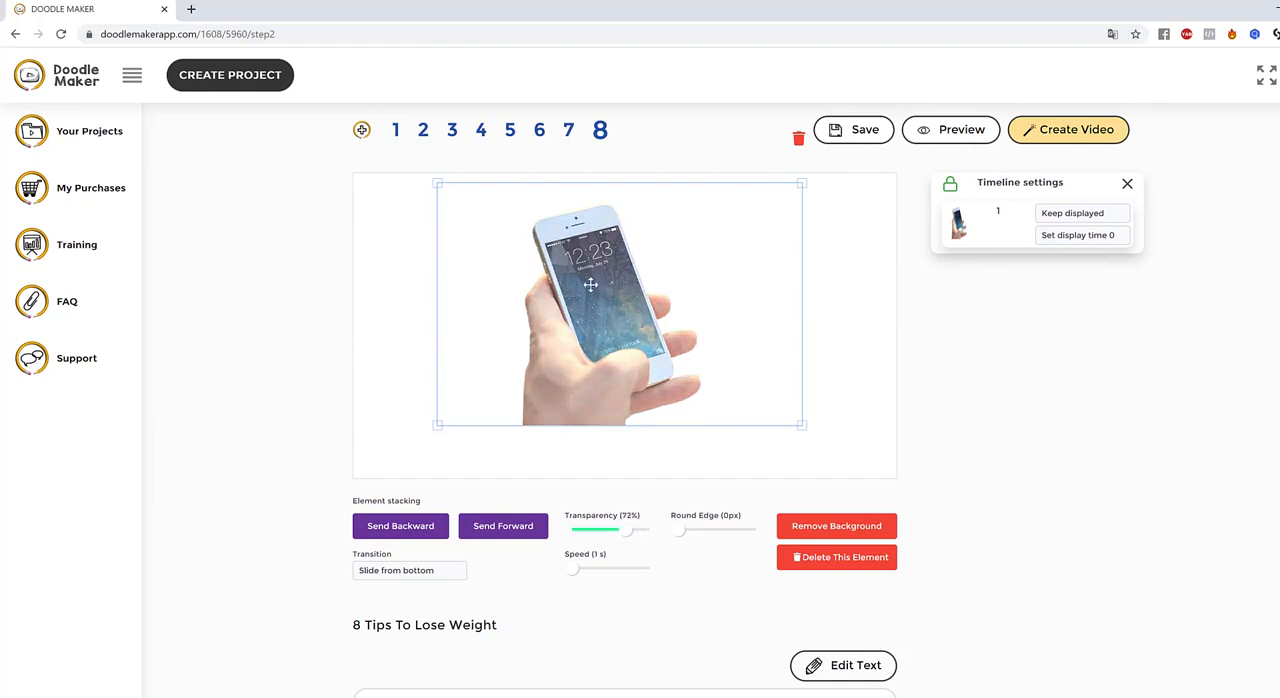
Try the Hand painting and Reveal transitions on the phone image, and preview slide 8 with Reveal
left_click(421, 574)
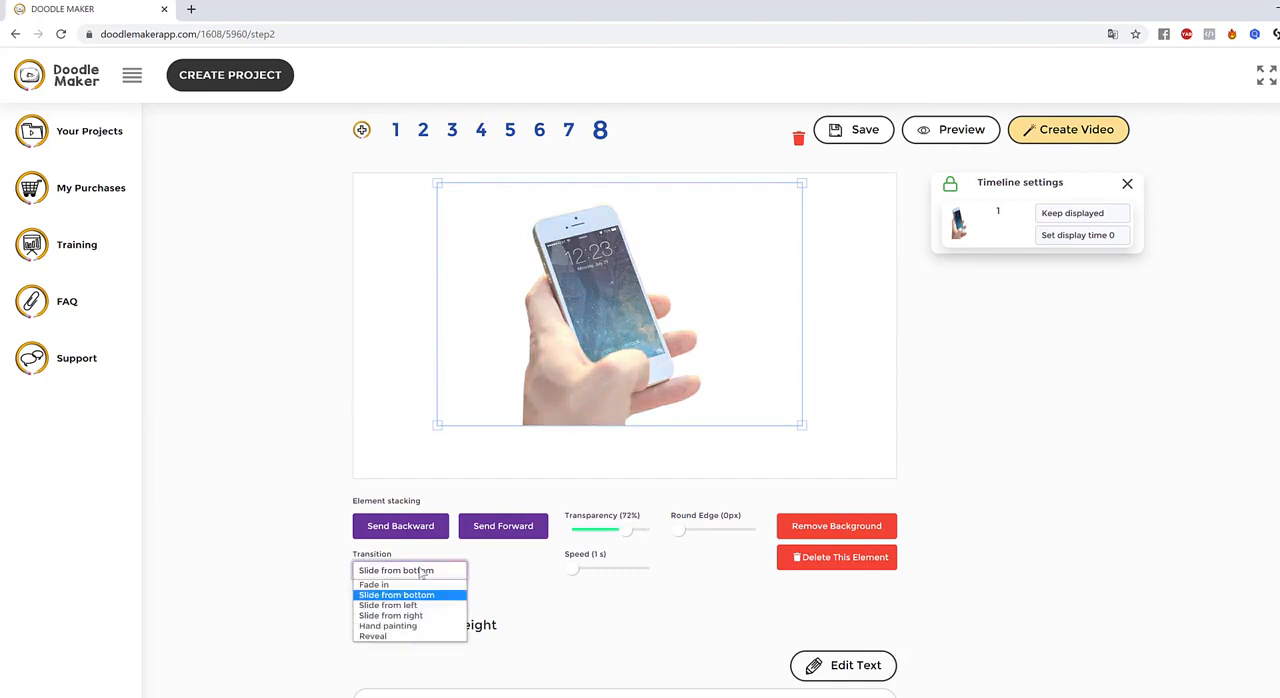
left_click(410, 628)
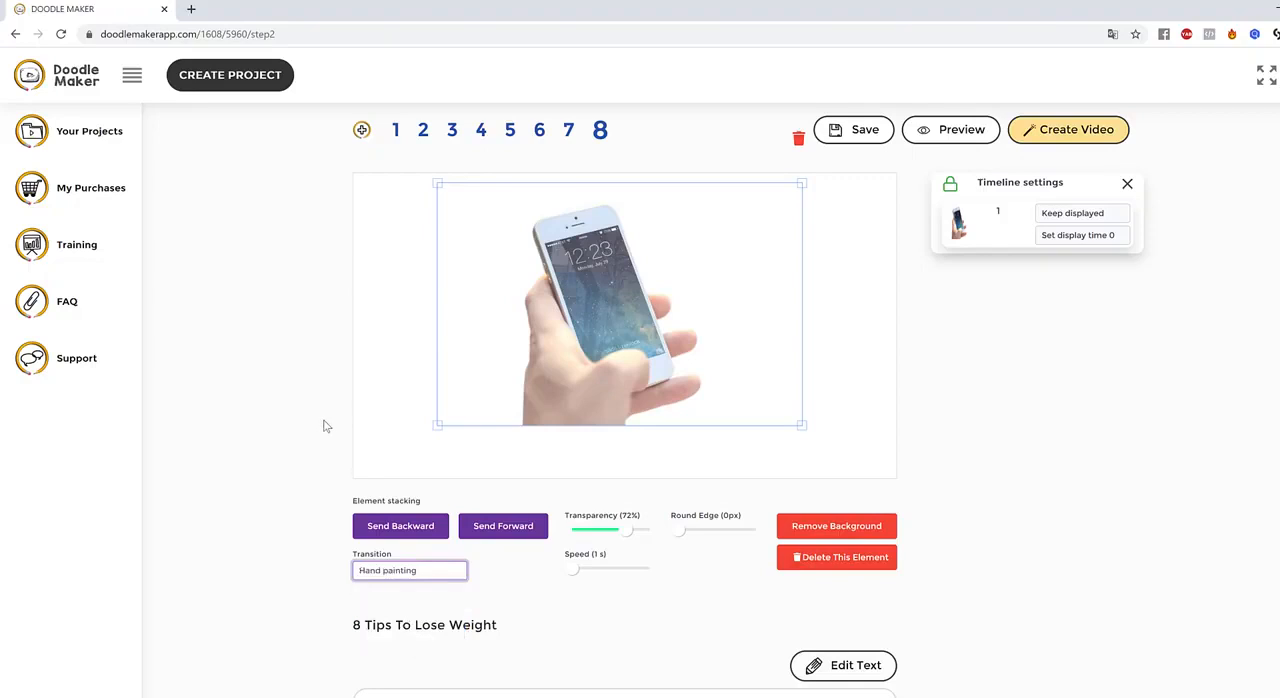
left_click(406, 576)
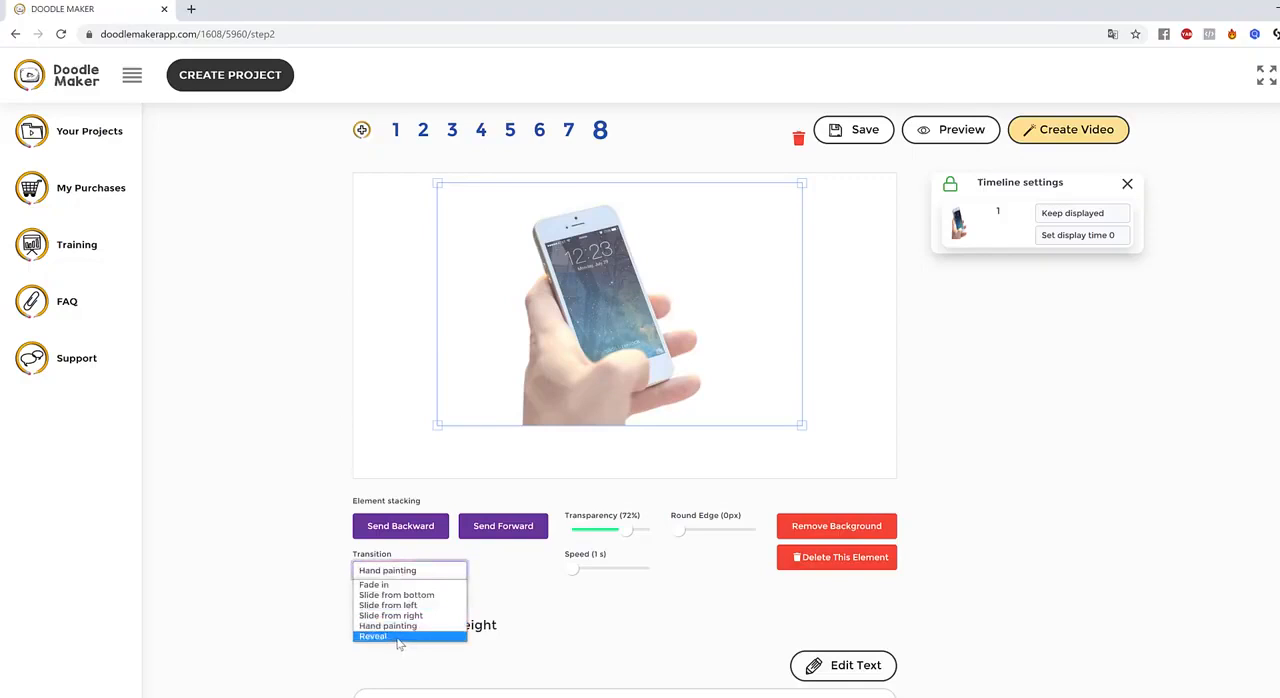
left_click(399, 637)
left_click(885, 362)
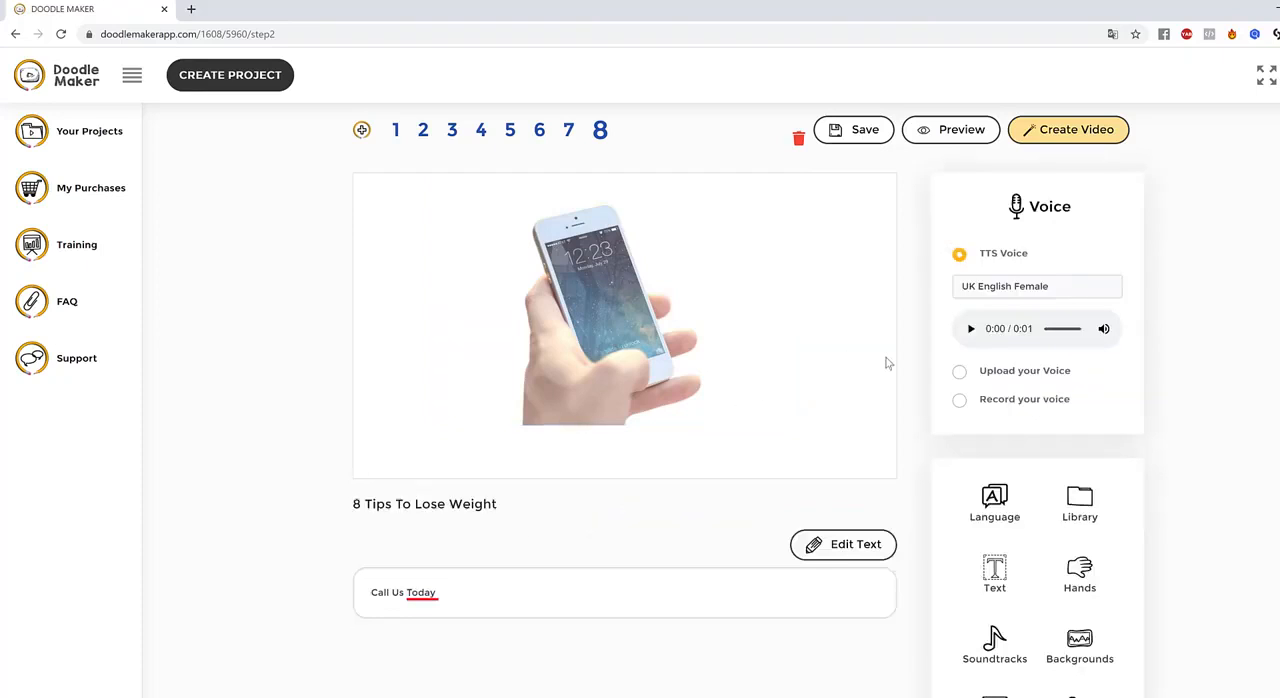
left_click(980, 139)
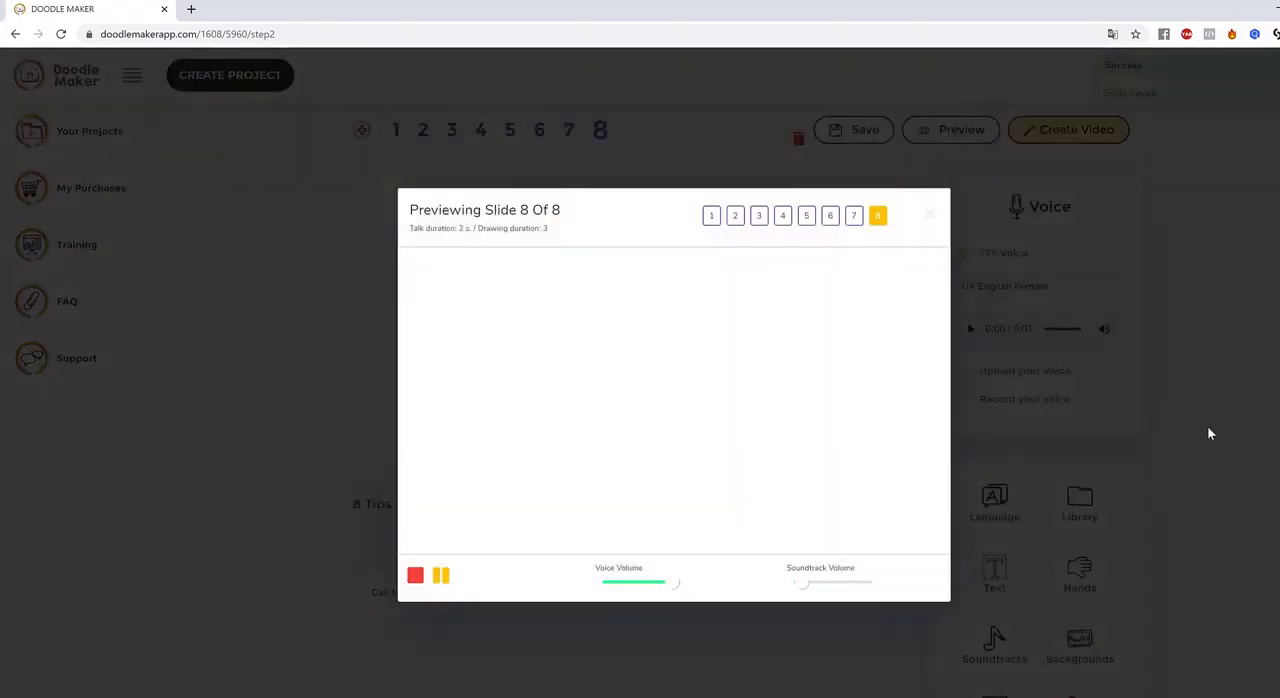
left_click(1267, 308)
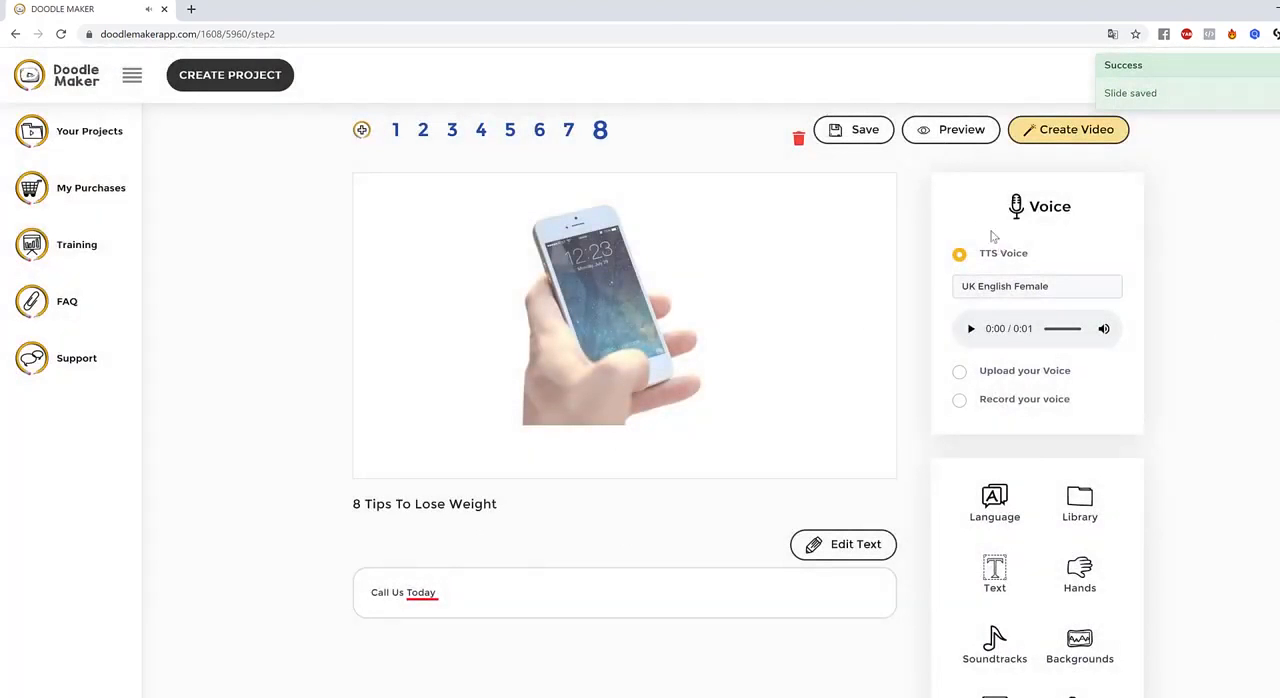
Set the phone image's transition to Hand painting, preview slide 8 and reselect the image
left_click(620, 378)
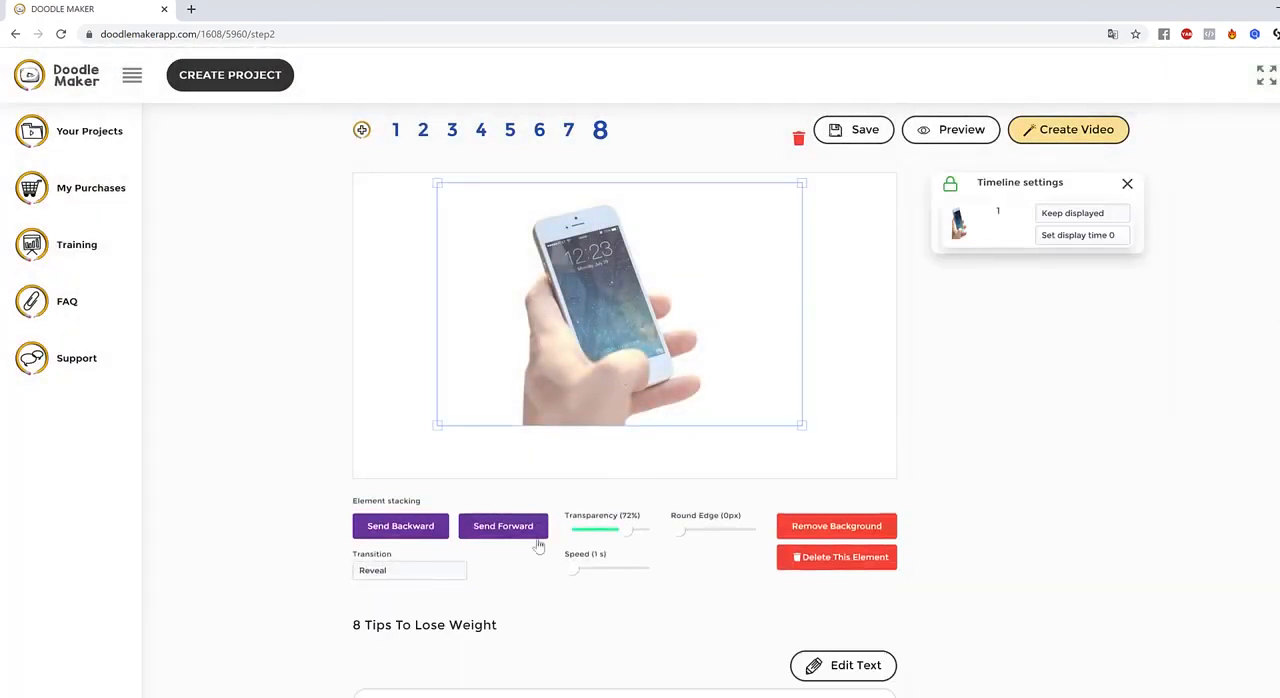
left_click(406, 572)
left_click(455, 628)
scroll(951, 536, "down", 1)
scroll(941, 543, "up", 2)
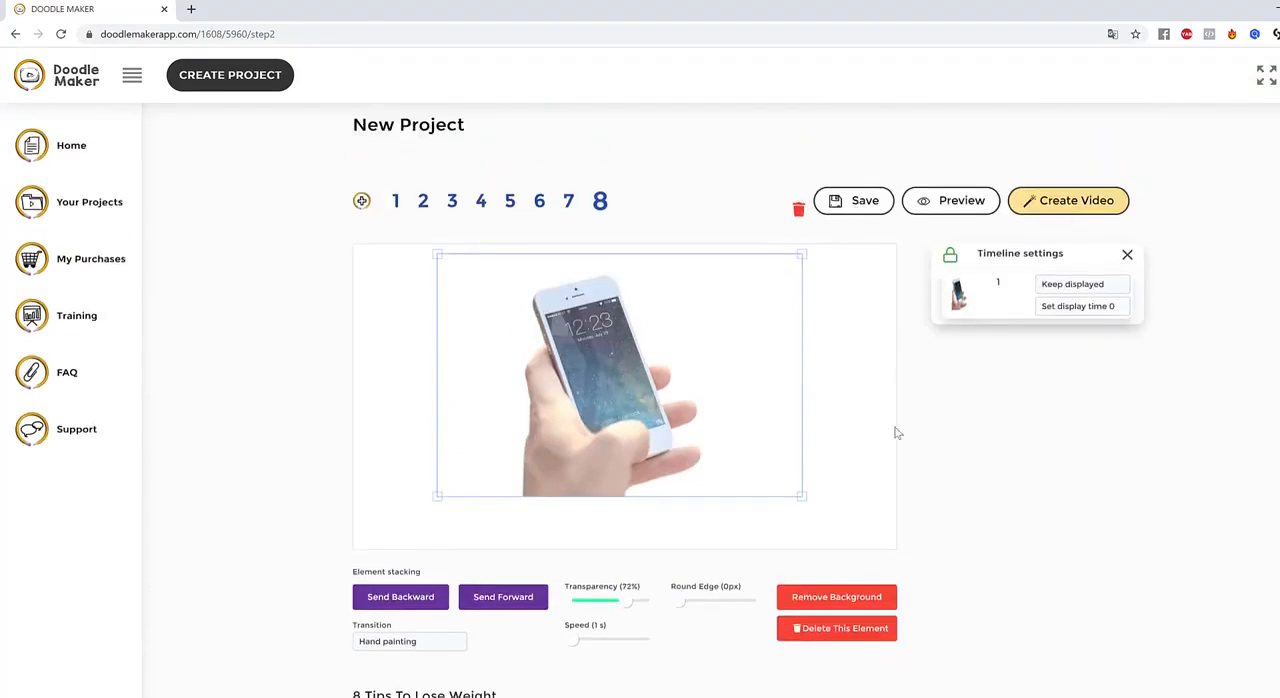
scroll(953, 486, "down", 2)
scroll(975, 509, "up", 2)
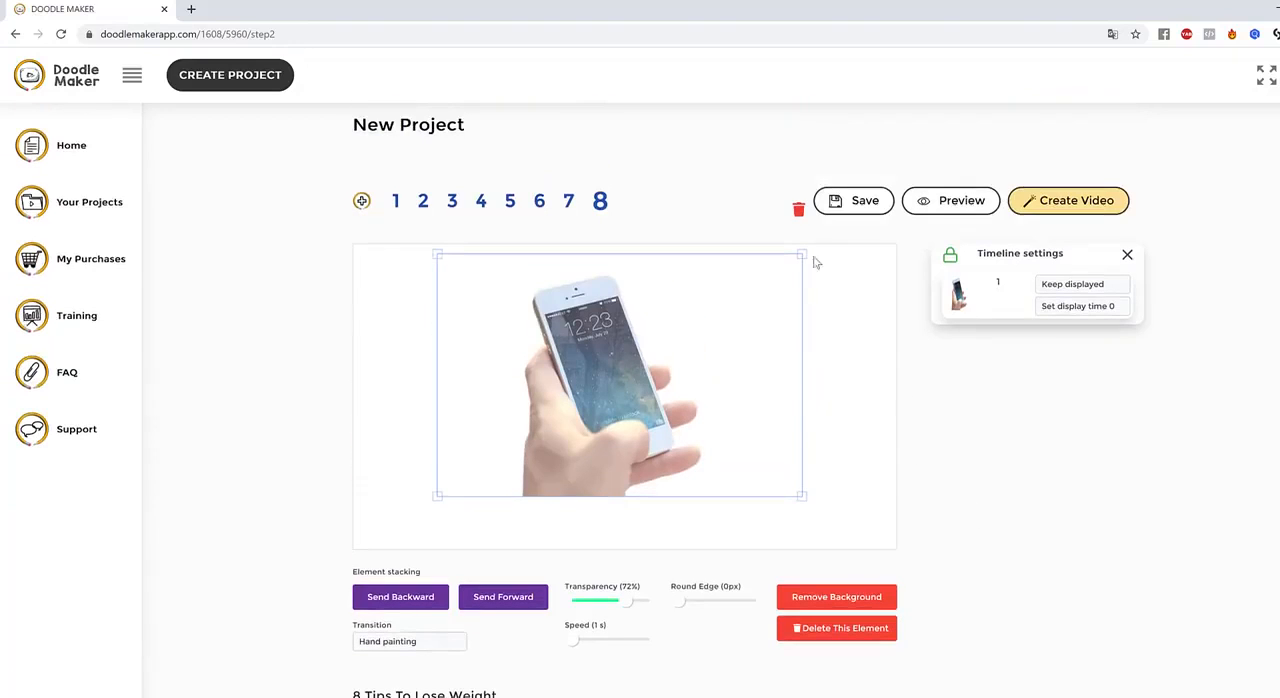
left_click(932, 210)
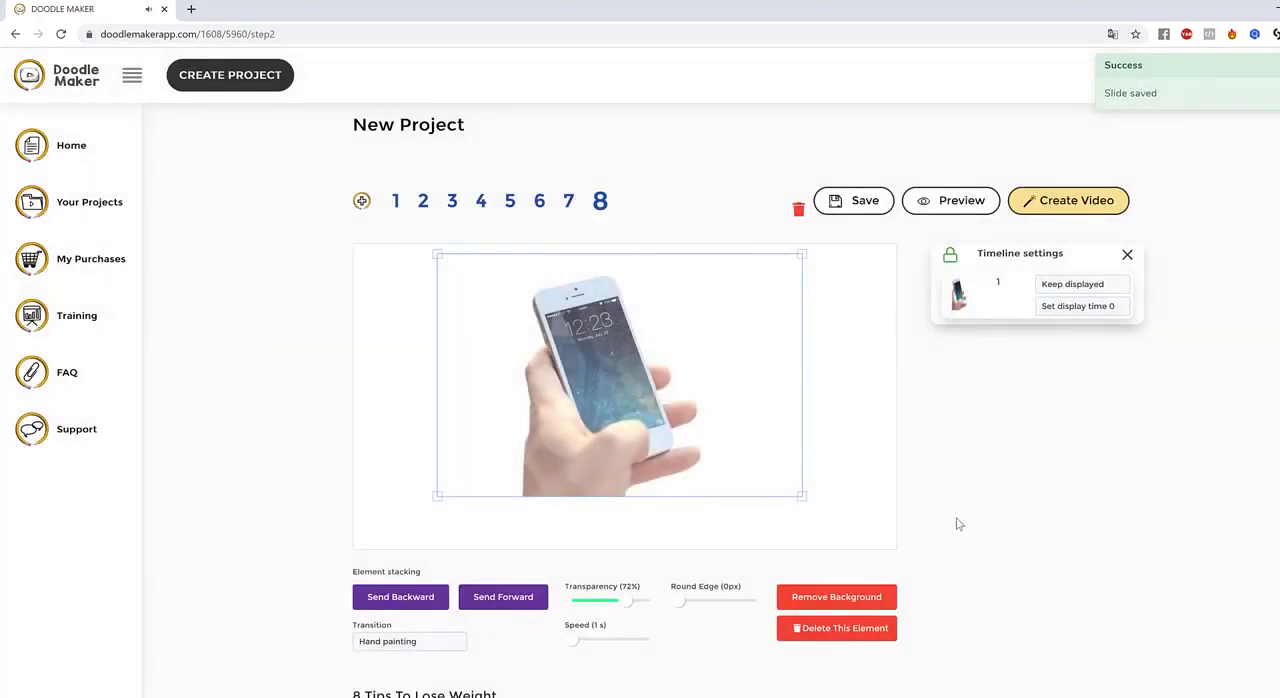
left_click(884, 513)
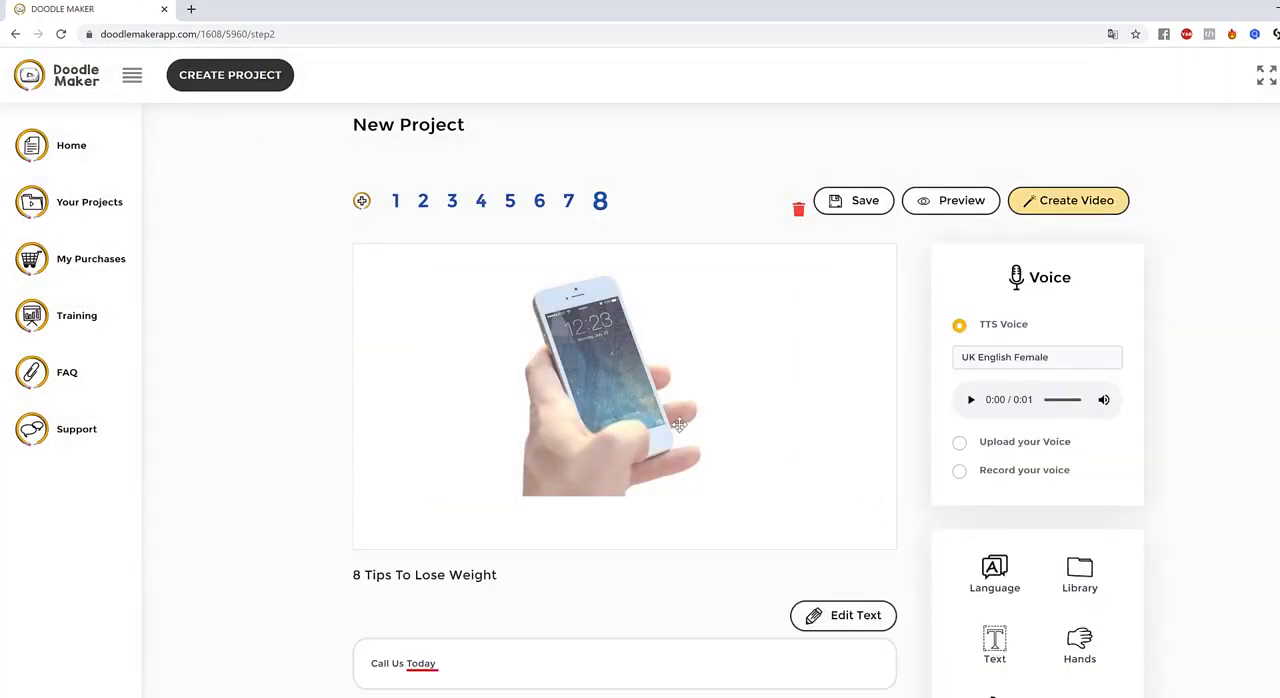
left_click(607, 432)
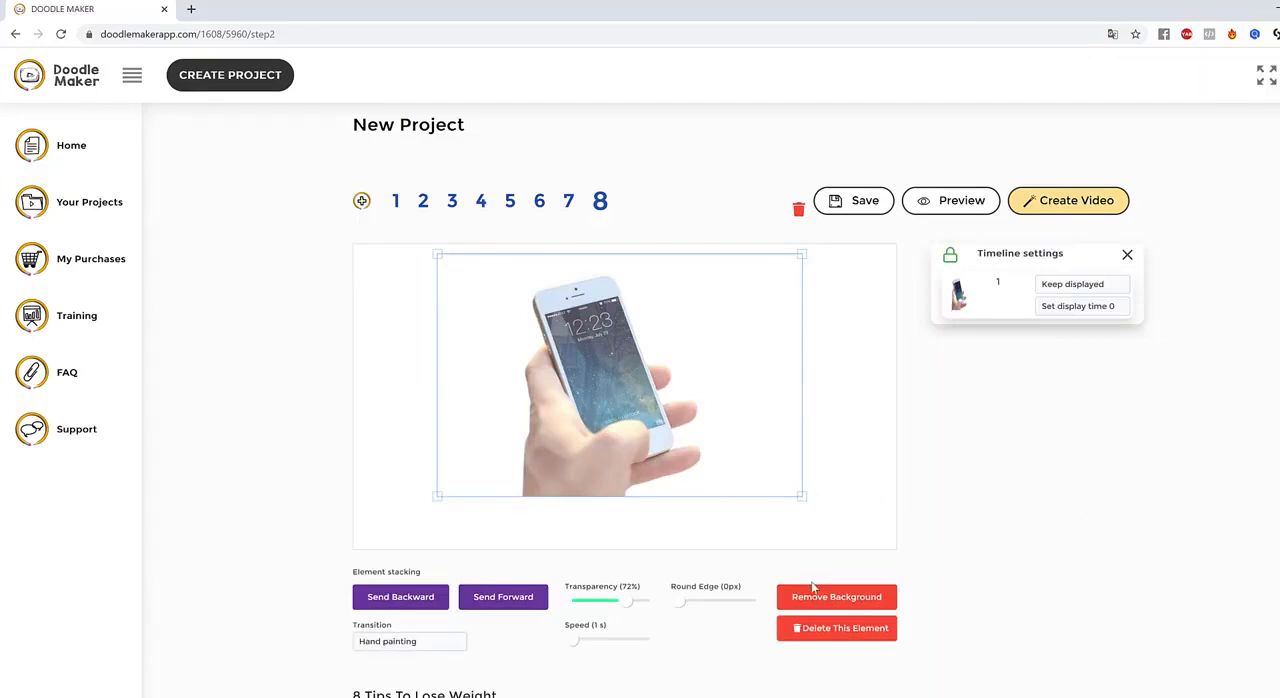
scroll(815, 590, "down", 2)
scroll(940, 589, "up", 2)
scroll(968, 452, "down", 3)
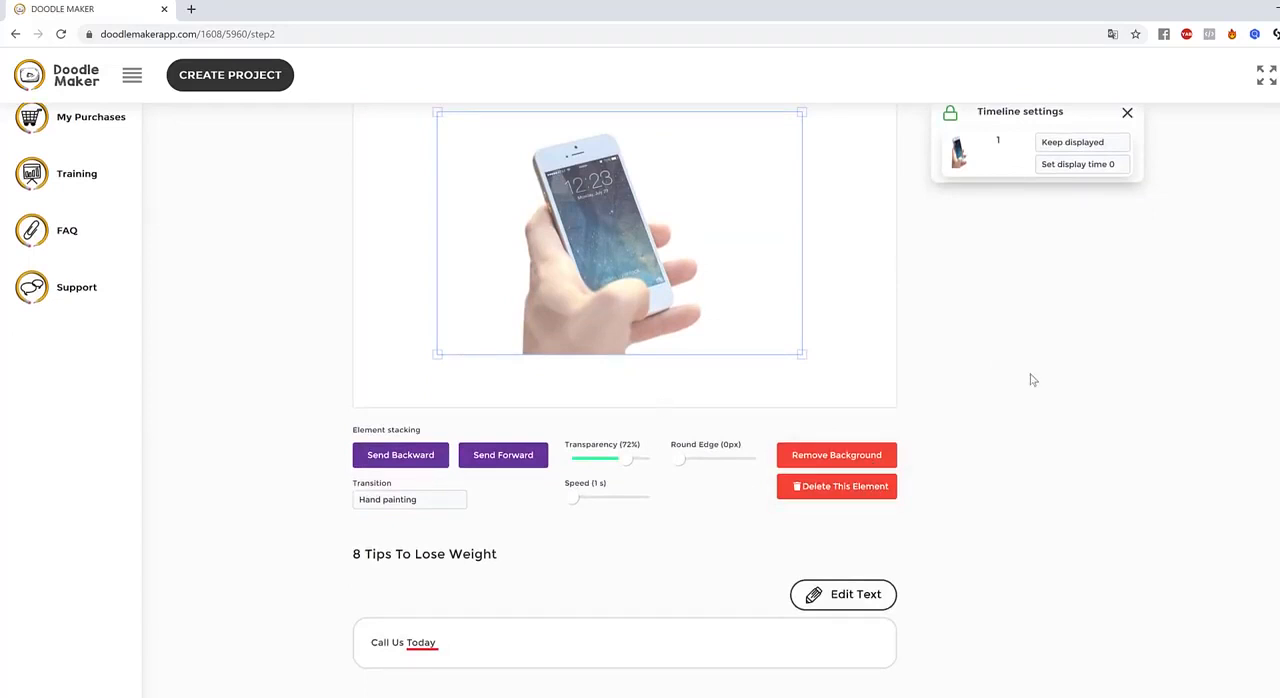
scroll(1031, 455, "up", 3)
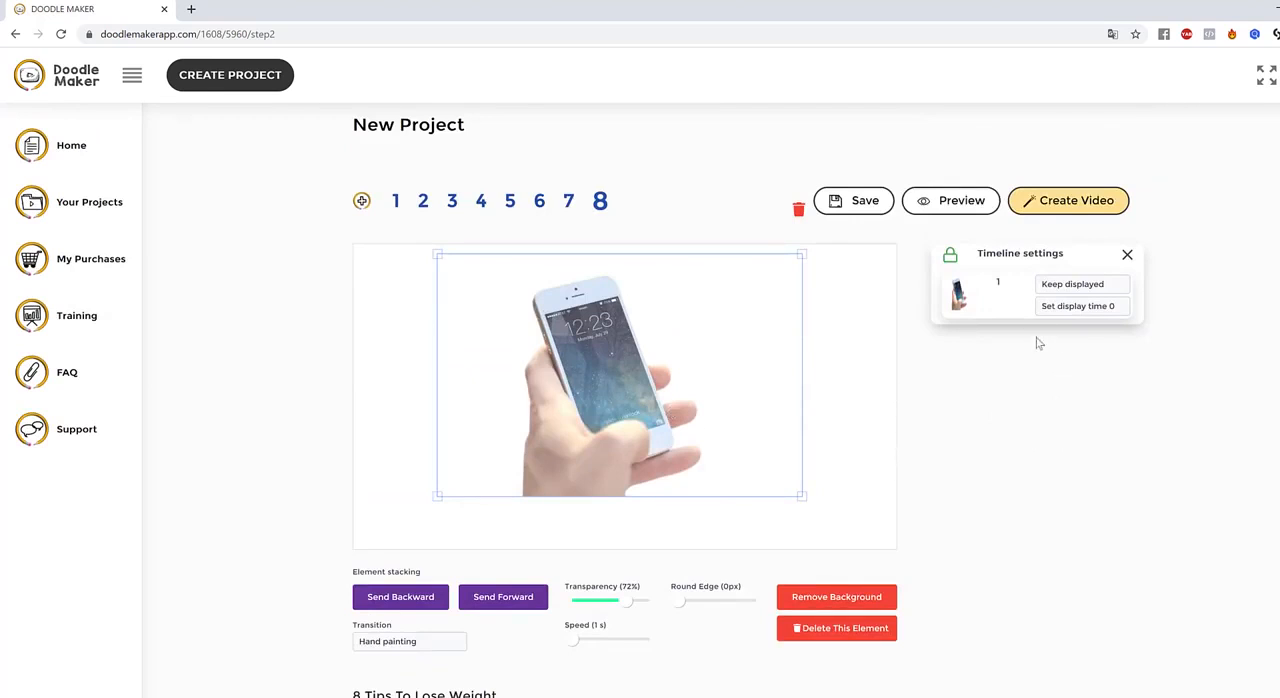
Add the coloured cartoon version of the phone photo to slide 8 and delete the semi-transparent phone image behind it
left_click(843, 380)
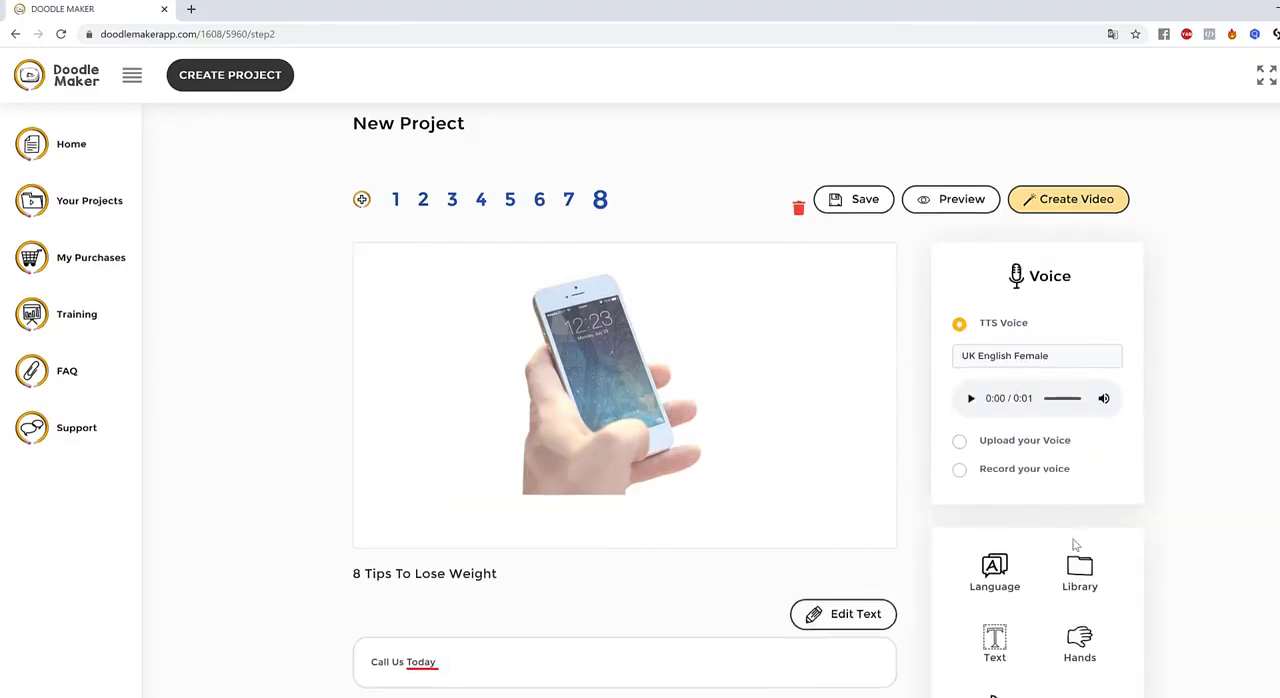
scroll(1113, 680, "down", 2)
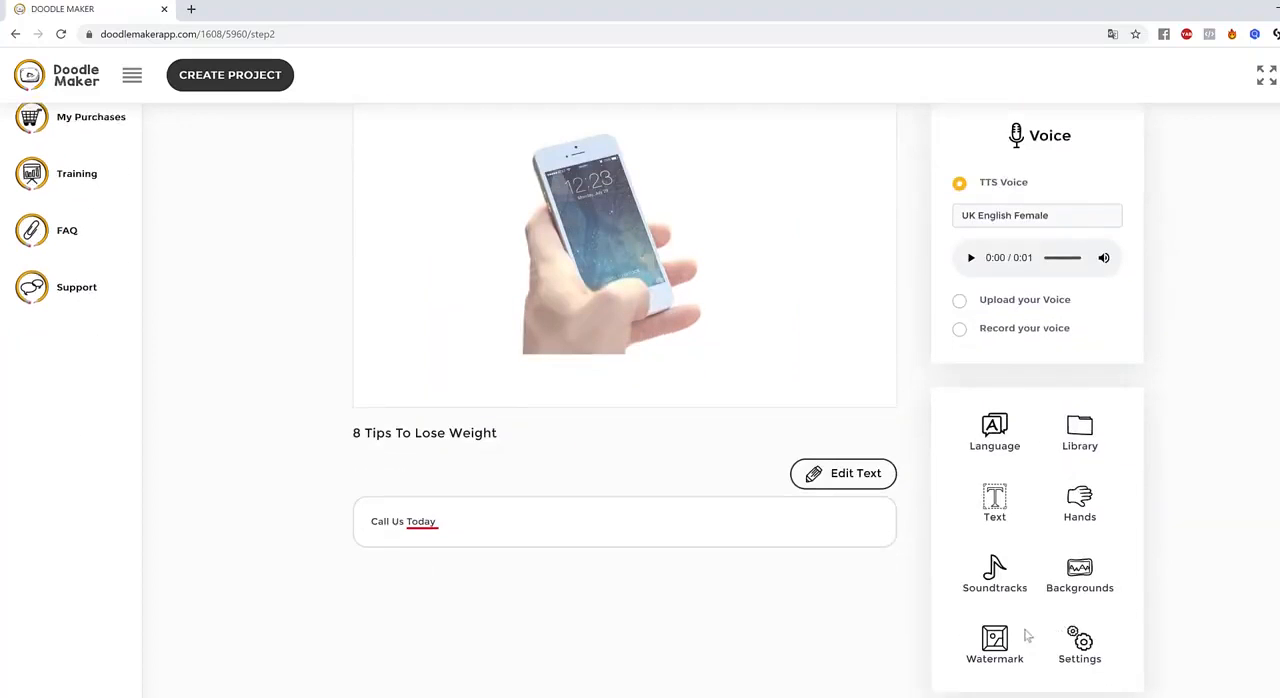
left_click(1076, 440)
left_click(996, 488)
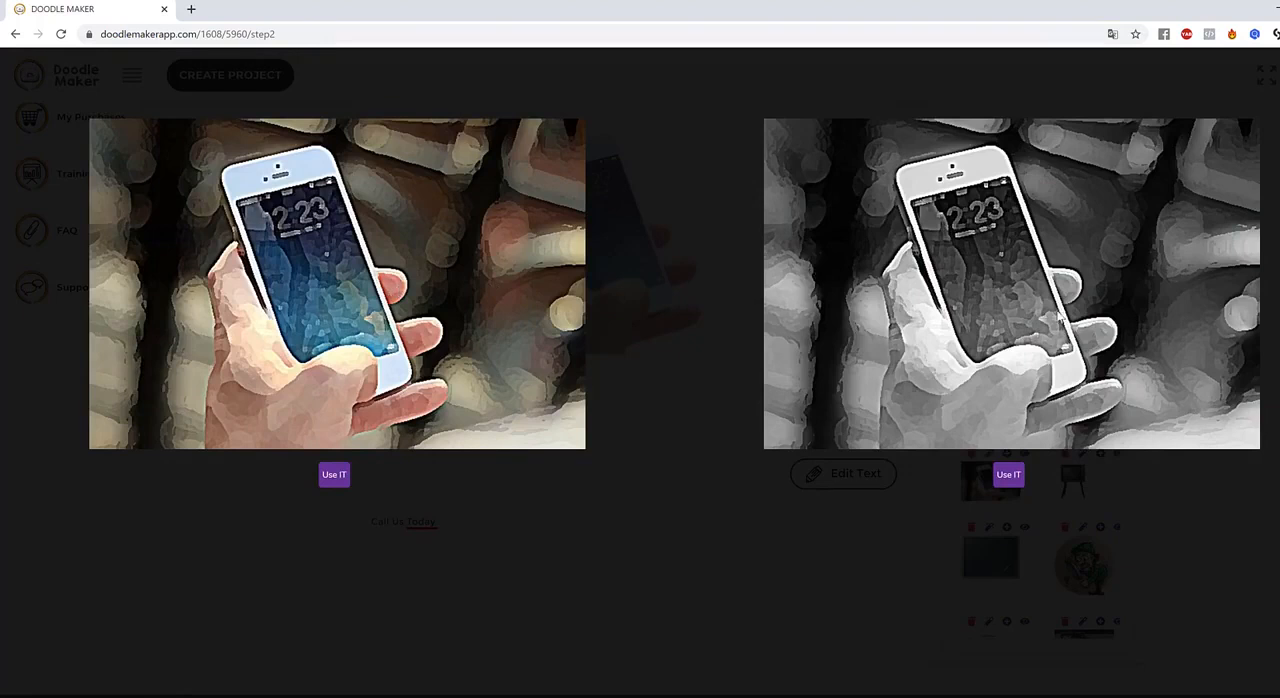
left_click(334, 474)
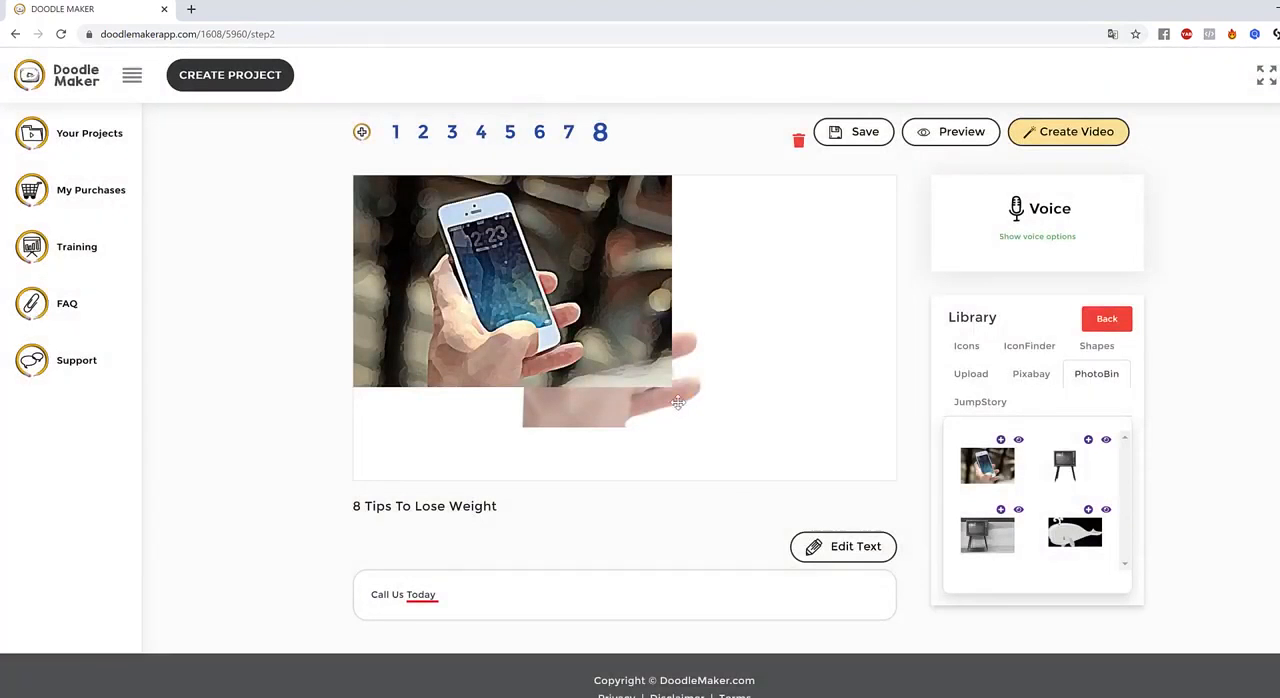
left_click(621, 405)
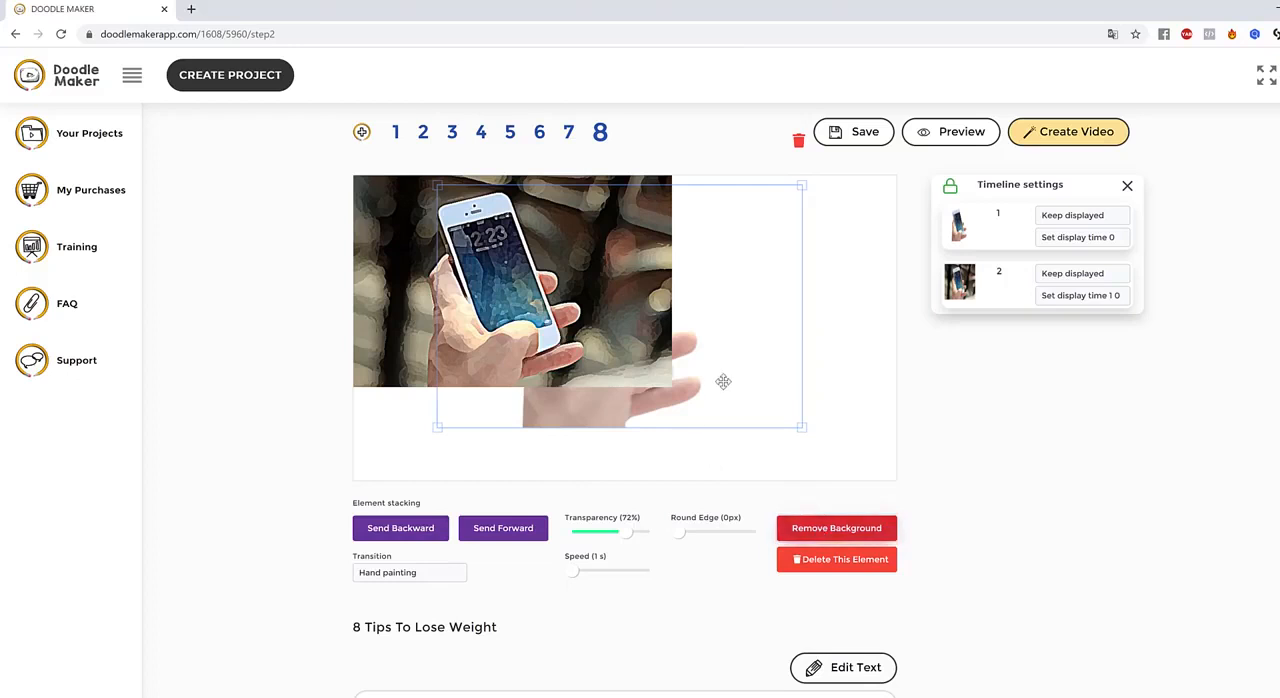
left_click(843, 560)
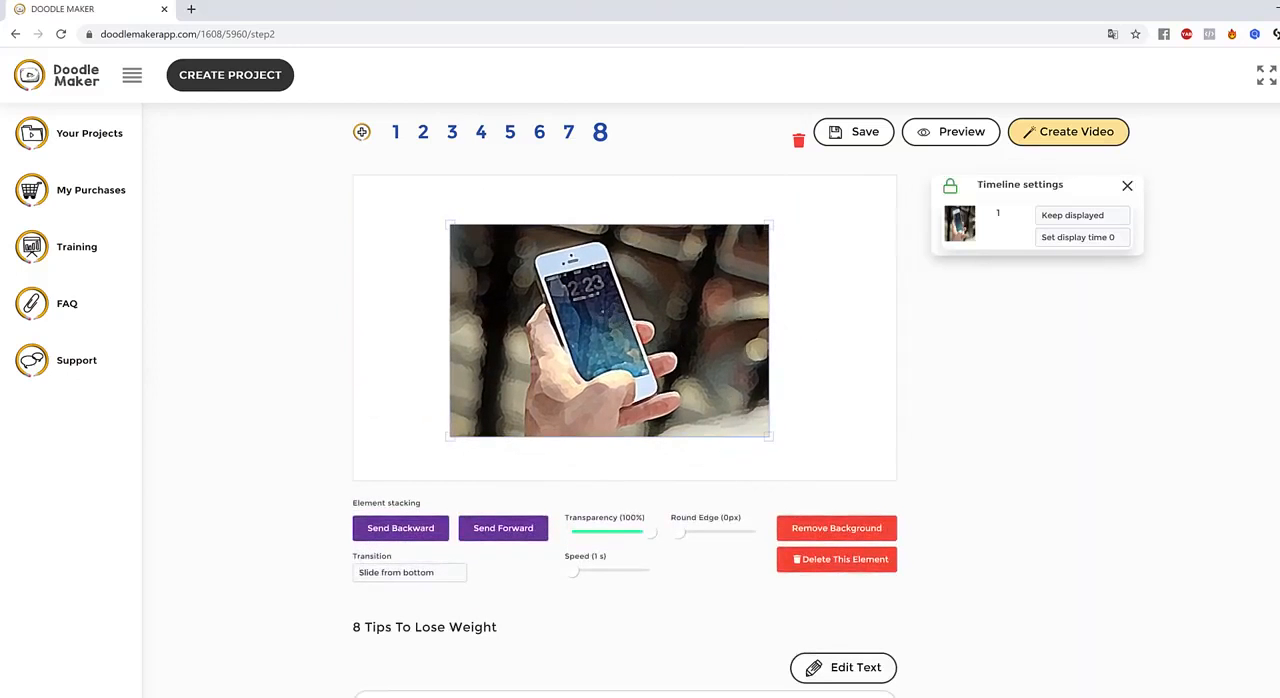
Remove the background of the cartoon phone image on slide 8
left_click(866, 531)
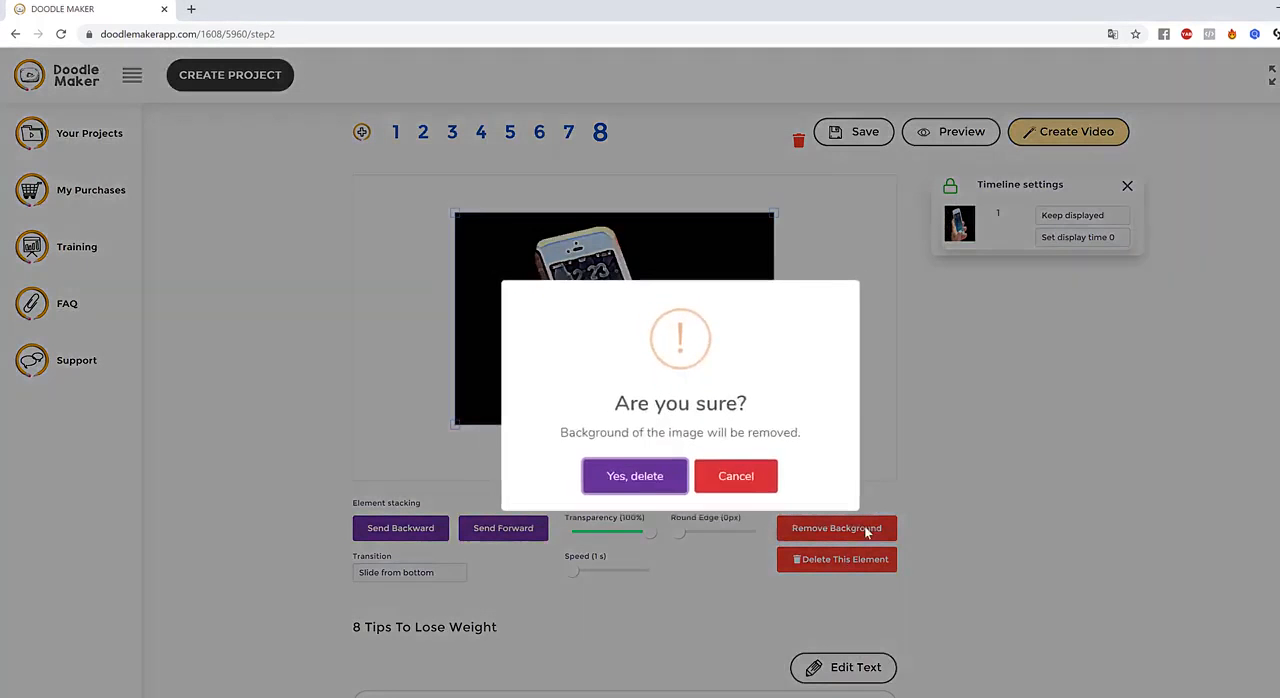
left_click(621, 479)
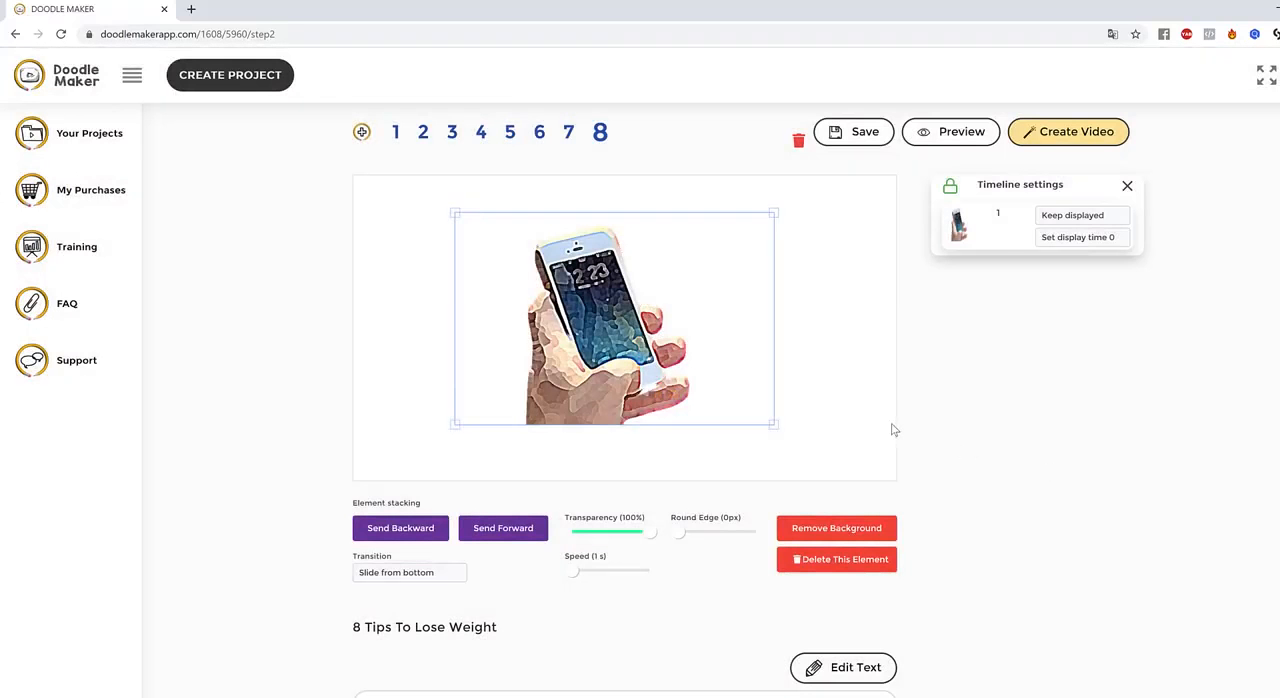
left_click(895, 430)
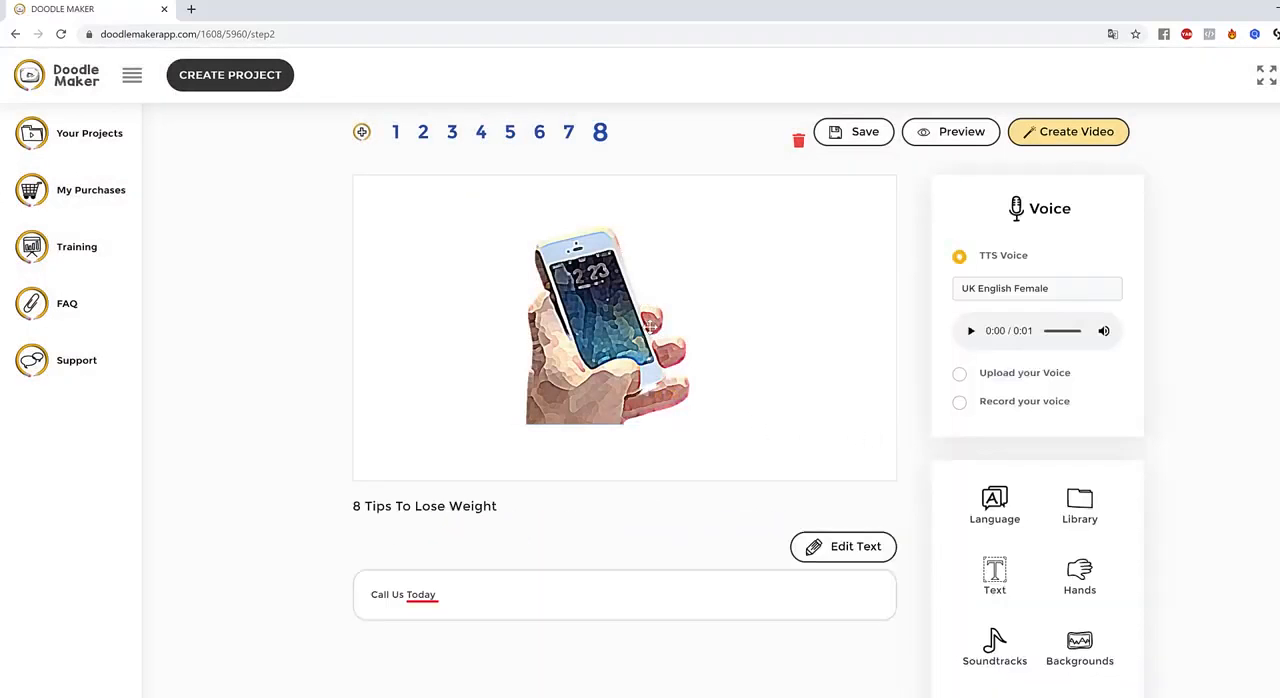
Set the cartoon phone image's transition to Reveal and preview slide 8
left_click(650, 325)
left_click(400, 573)
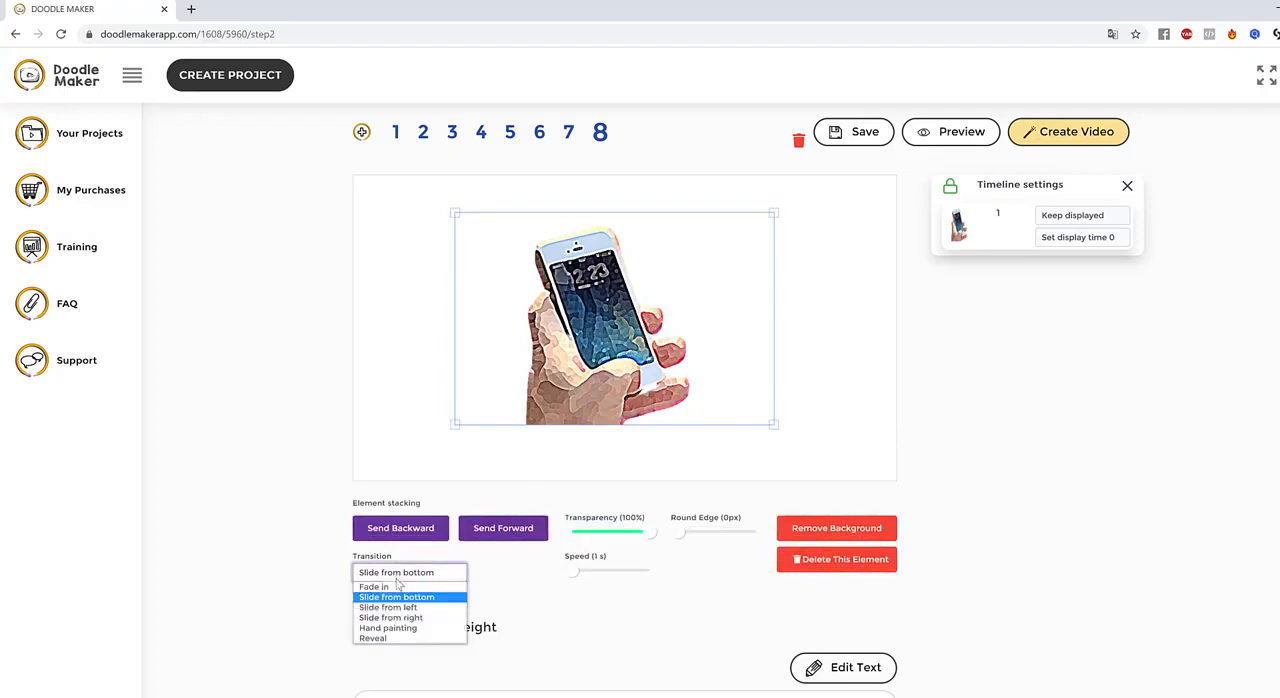
left_click(390, 640)
left_click(880, 409)
left_click(950, 131)
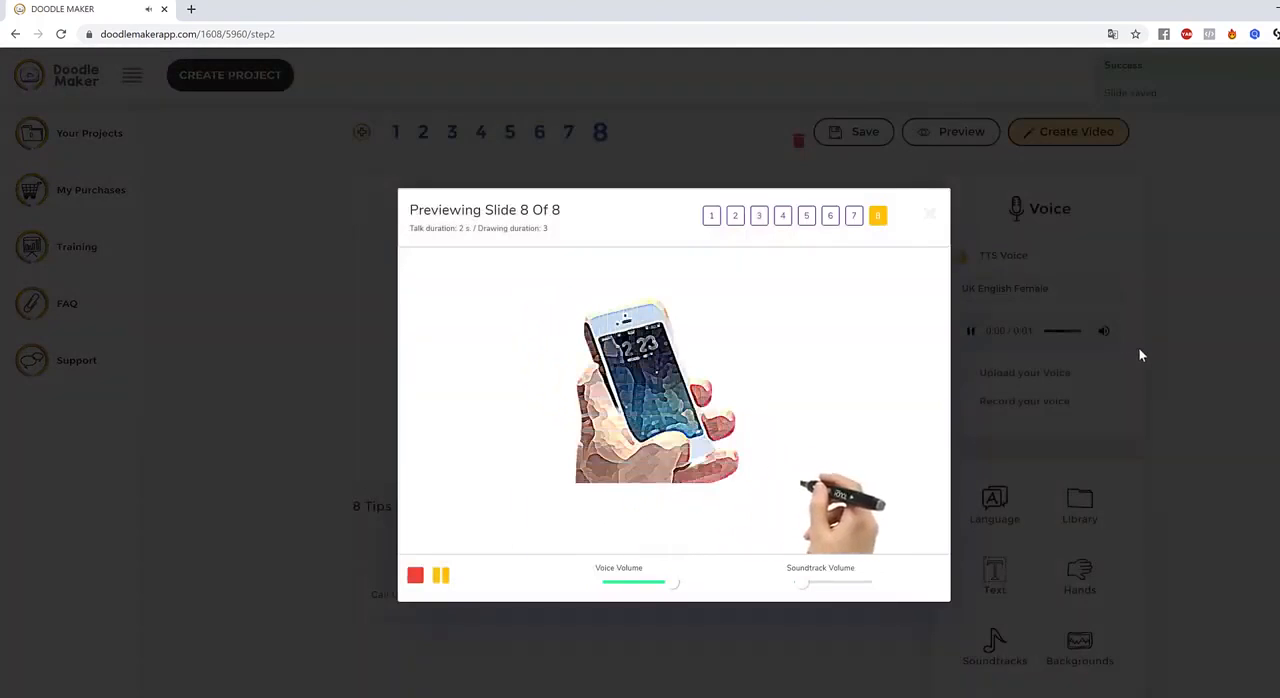
left_click(1180, 335)
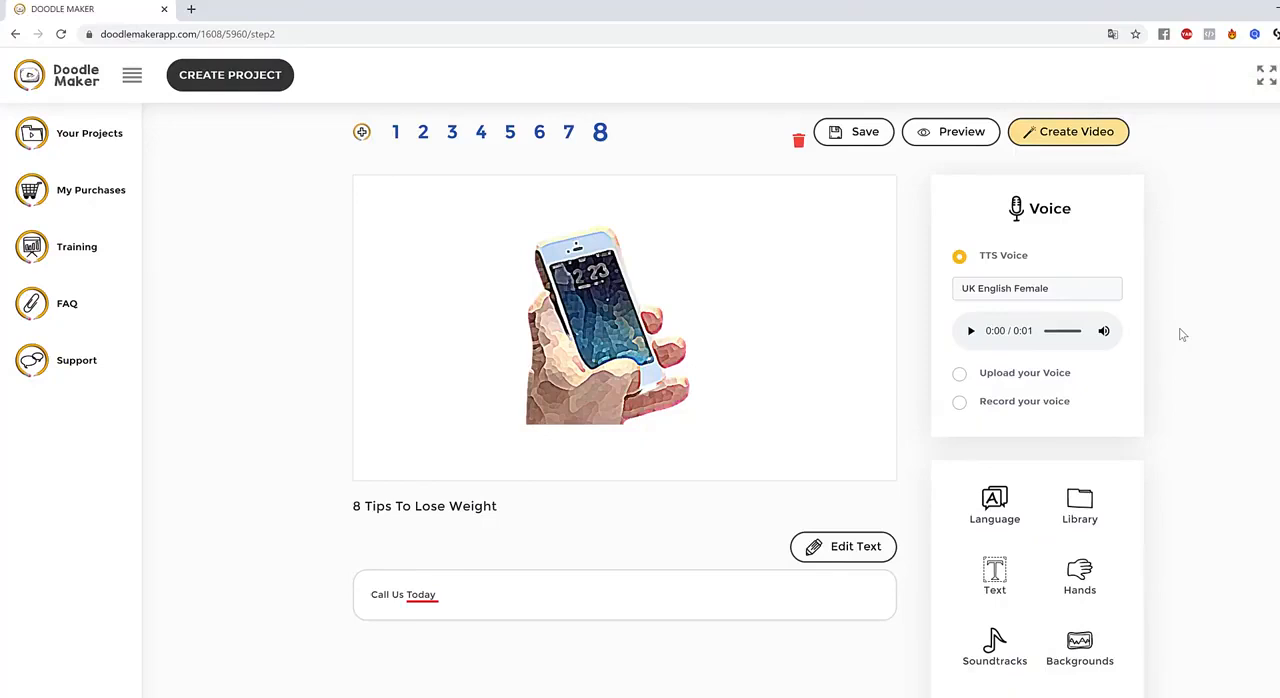
Change the video background from white to a custom dark blue color
scroll(1103, 337, "down", 2)
scroll(1123, 471, "up", 2)
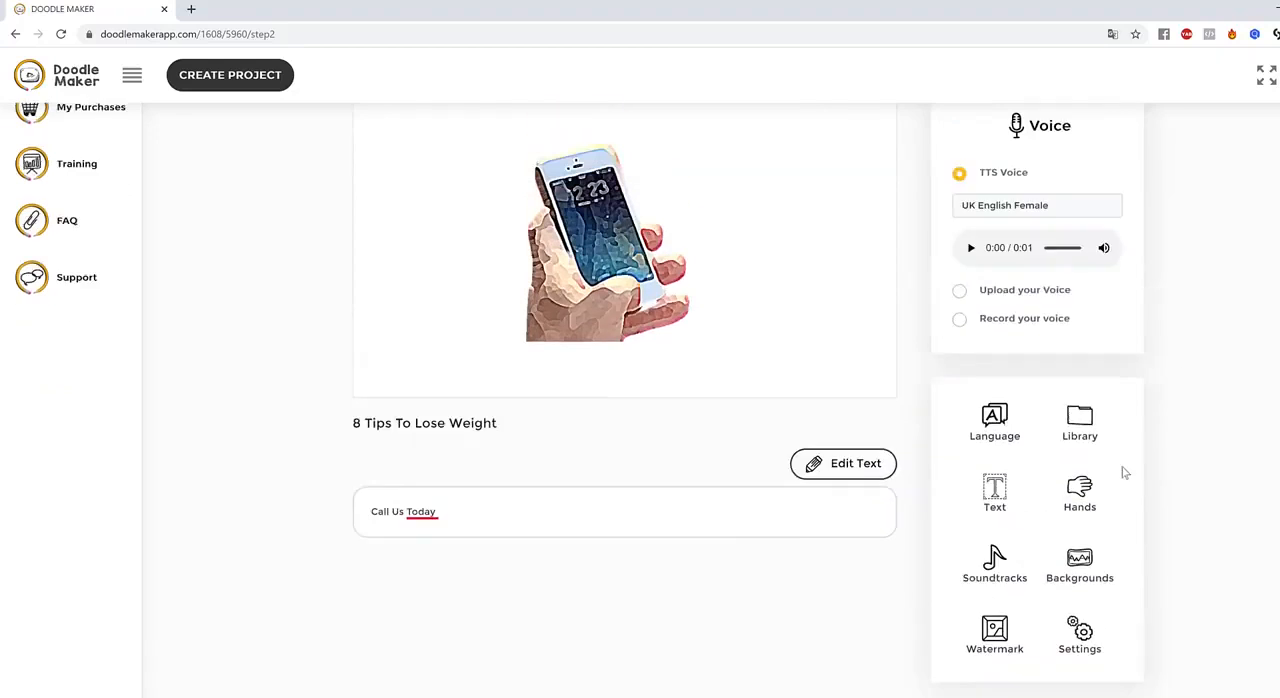
left_click(1081, 628)
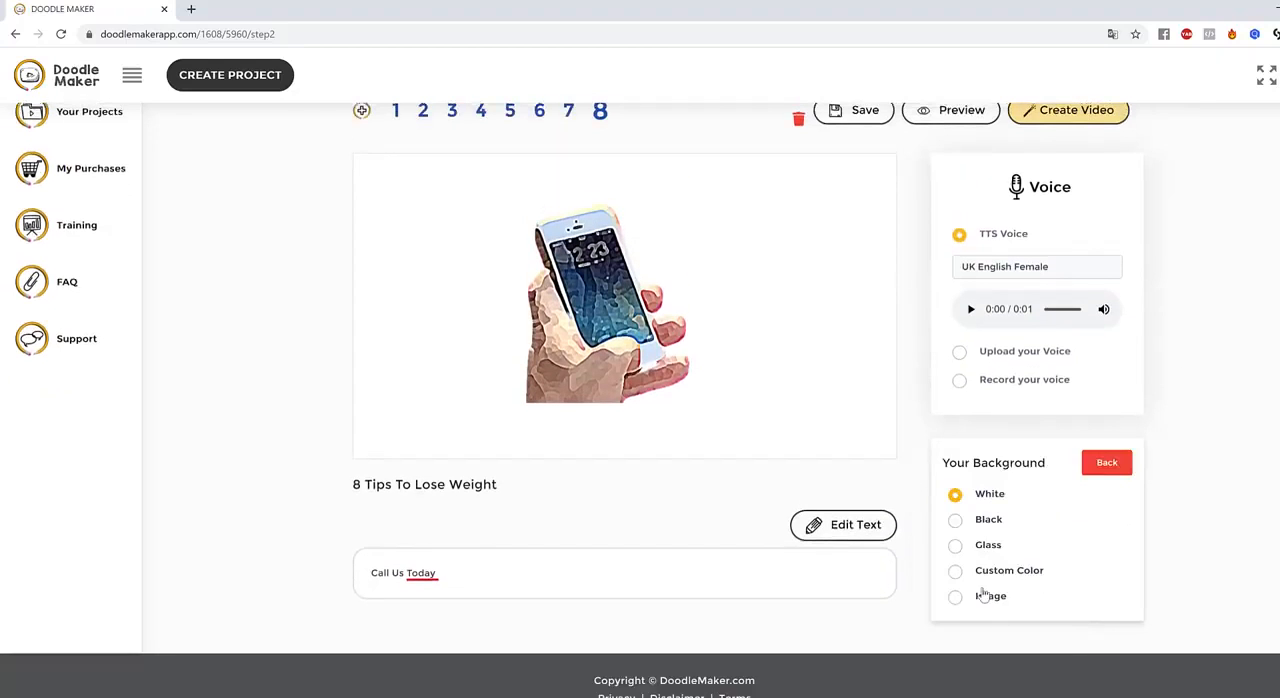
left_click(956, 573)
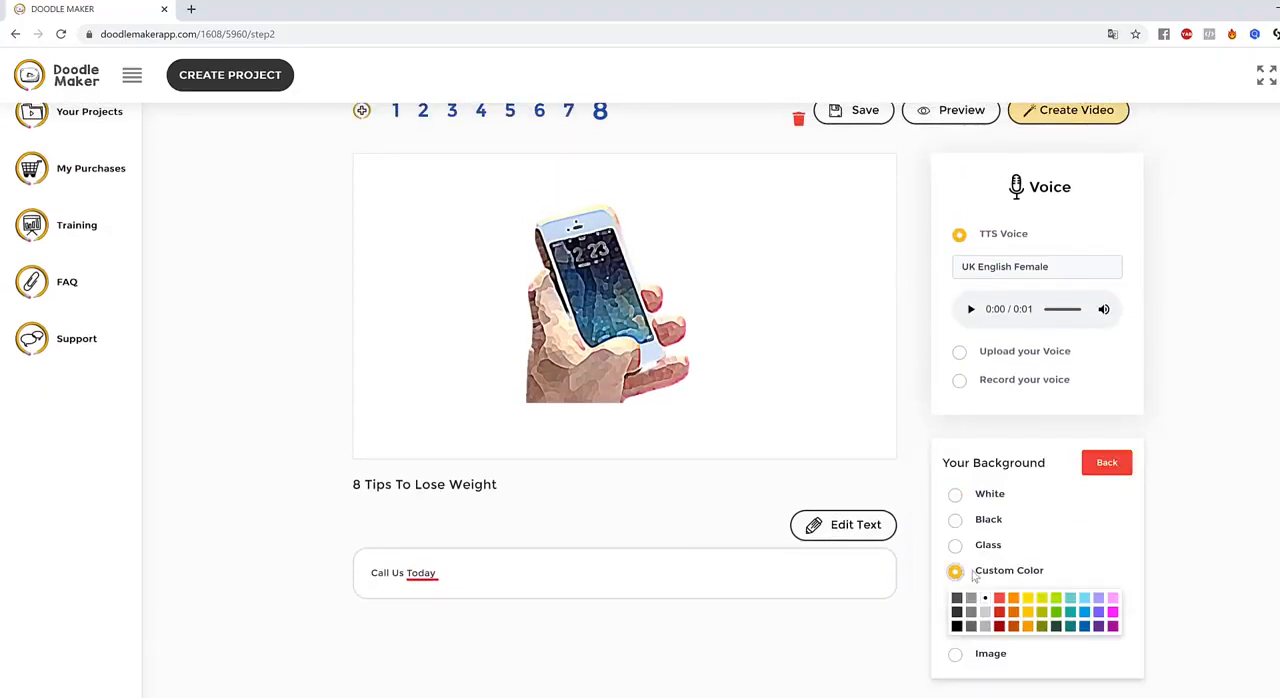
left_click(1086, 628)
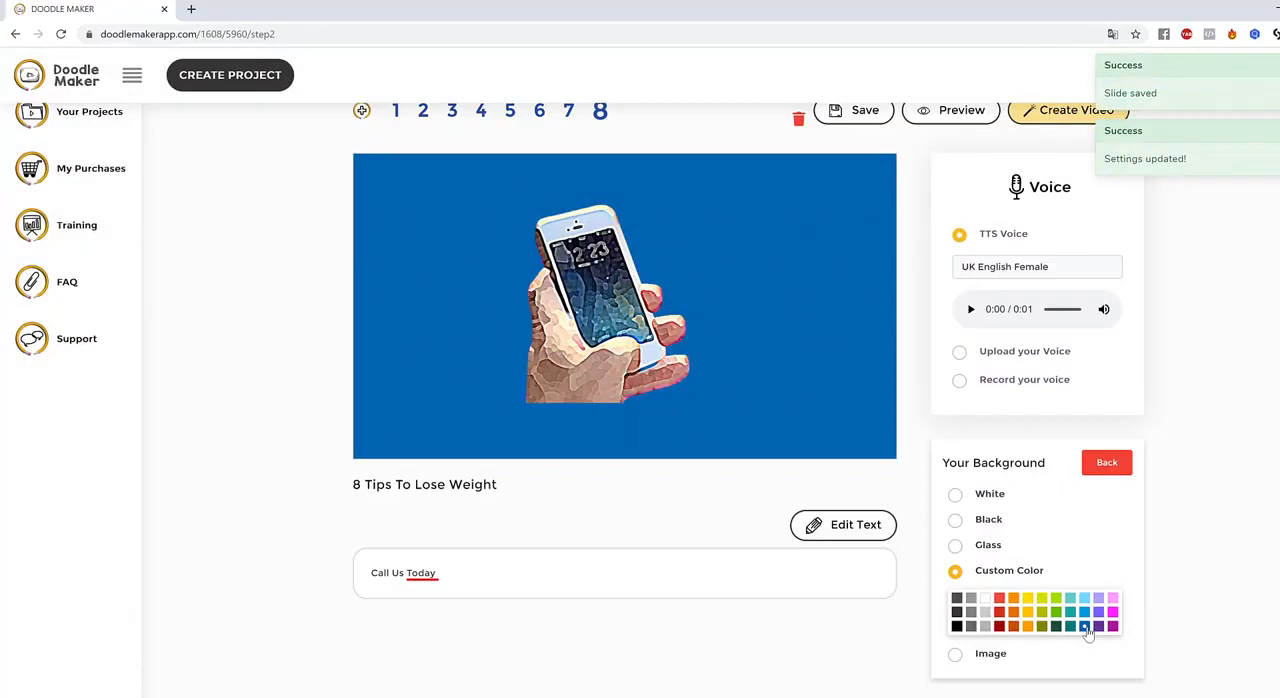
Delete the cartoon phone image from slide 8
left_click(606, 318)
left_click_drag(607, 320, 637, 323)
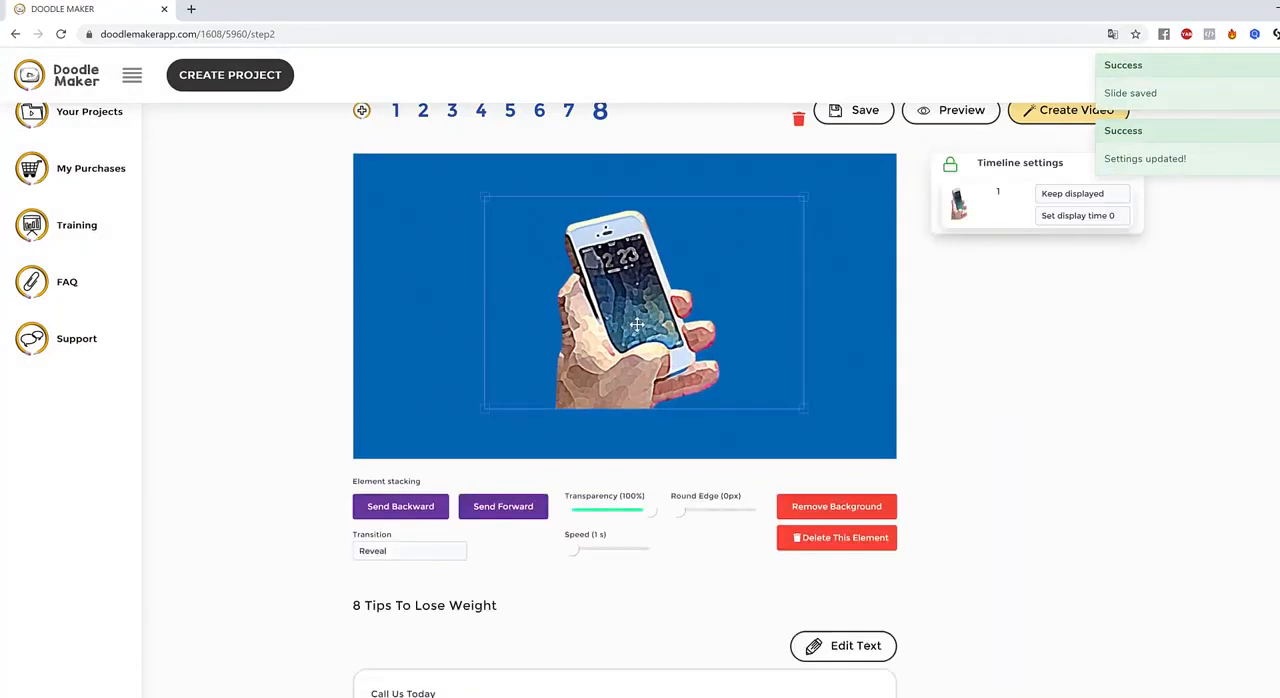
left_click(850, 541)
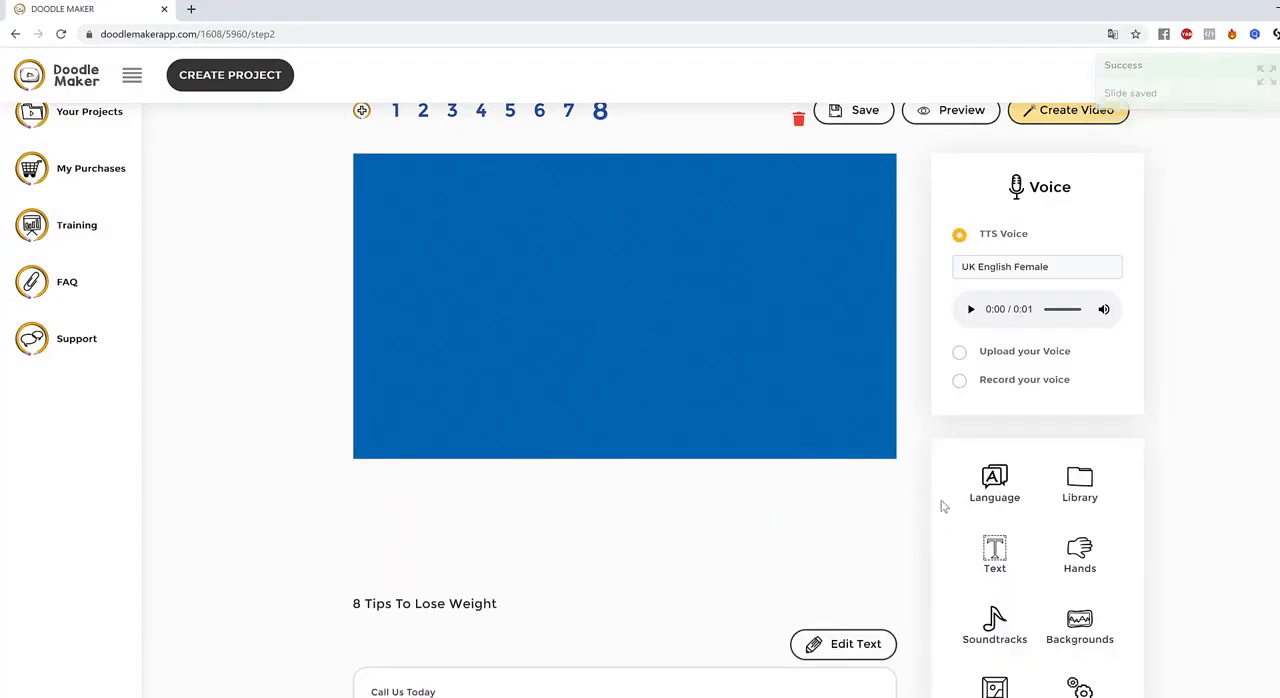
Search the JumpStory library for "phone" and add the red telephone booth image to slide 8
left_click(1078, 490)
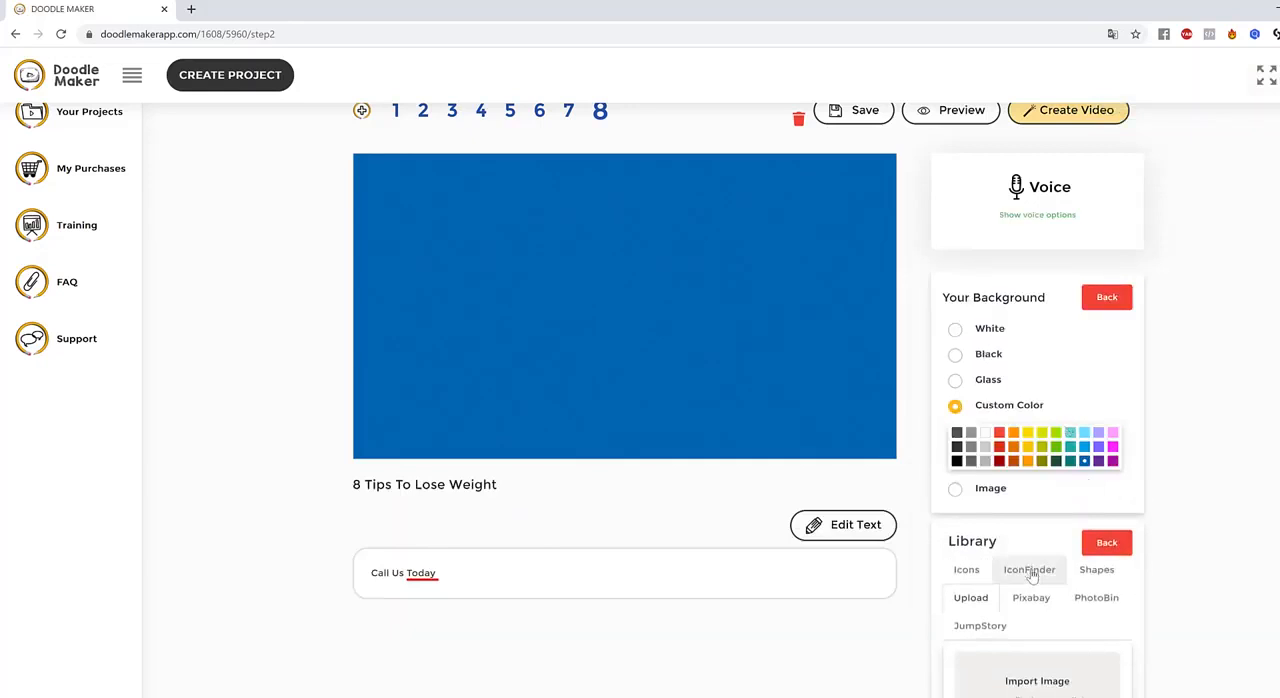
left_click(1004, 634)
left_click_drag(1046, 669, 968, 668)
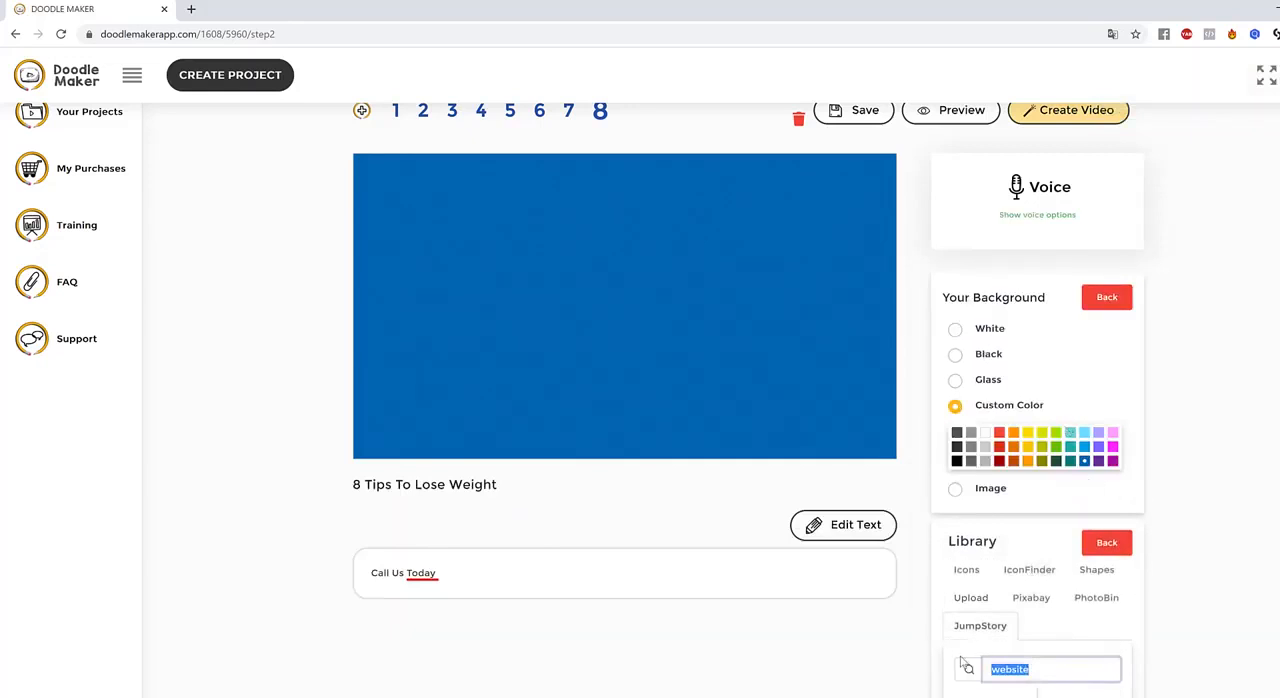
type("phone")
key("Return")
scroll(1262, 348, "down", 1)
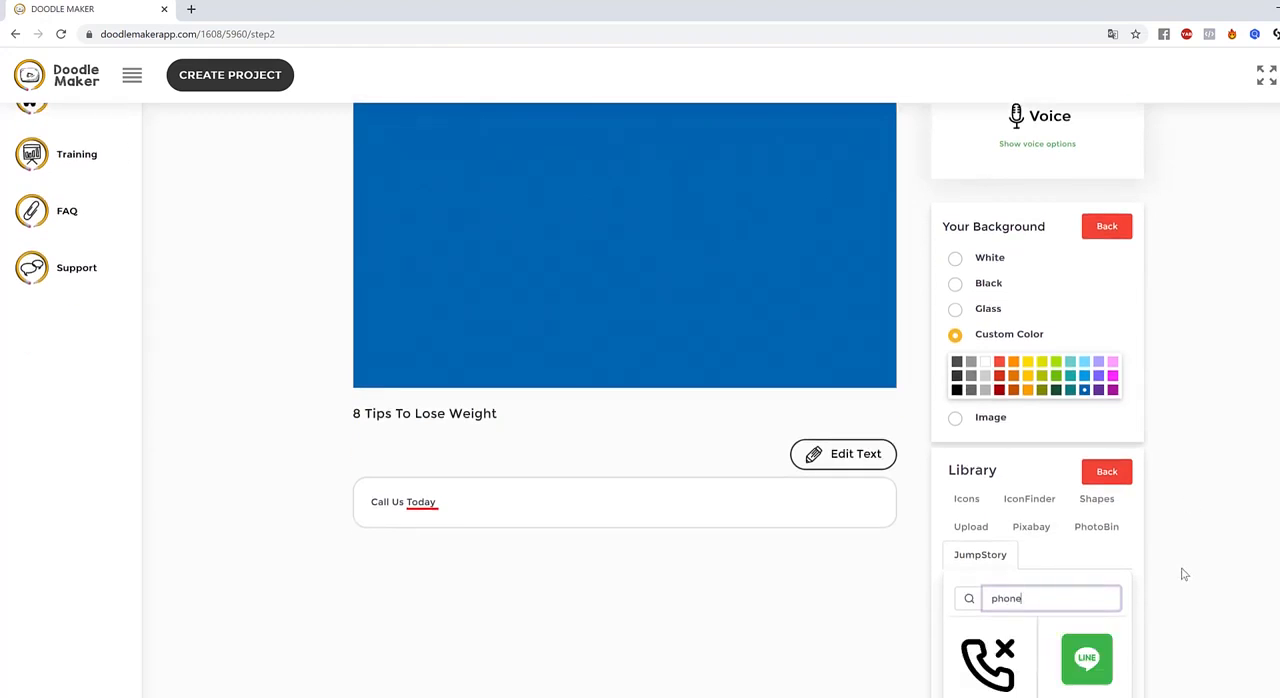
scroll(1184, 574, "down", 2)
scroll(1184, 569, "down", 1)
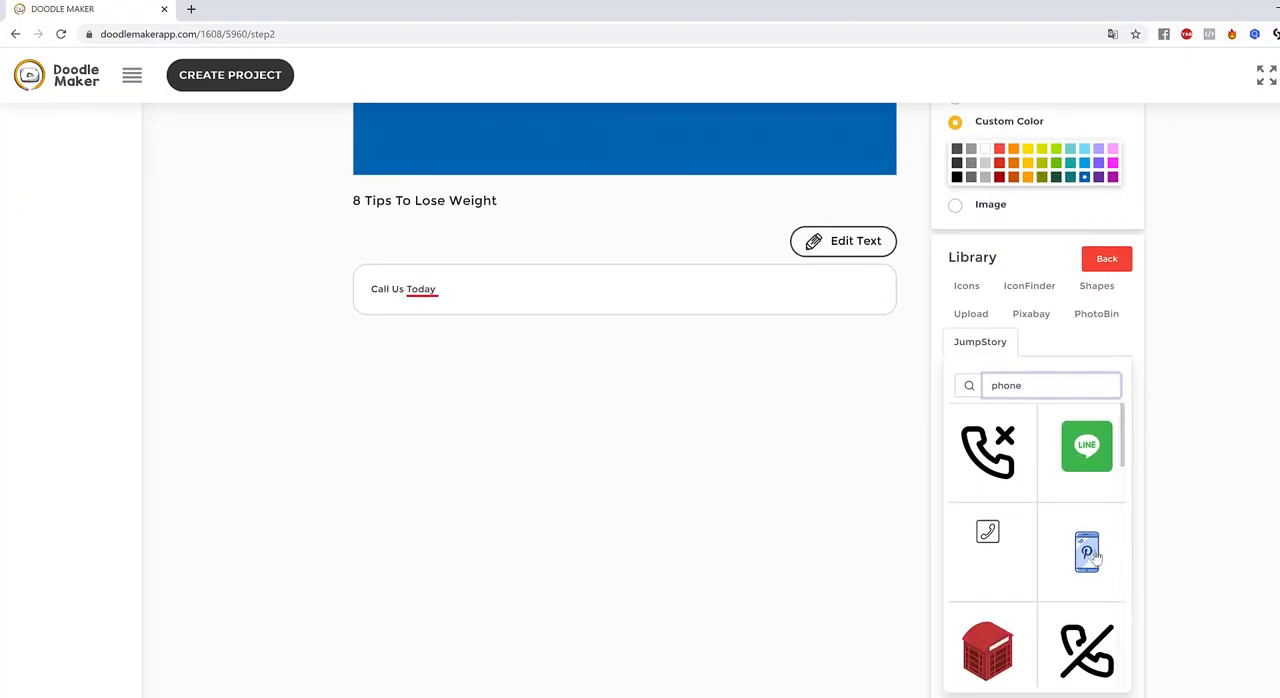
scroll(1115, 567, "down", 3)
scroll(1100, 568, "up", 2)
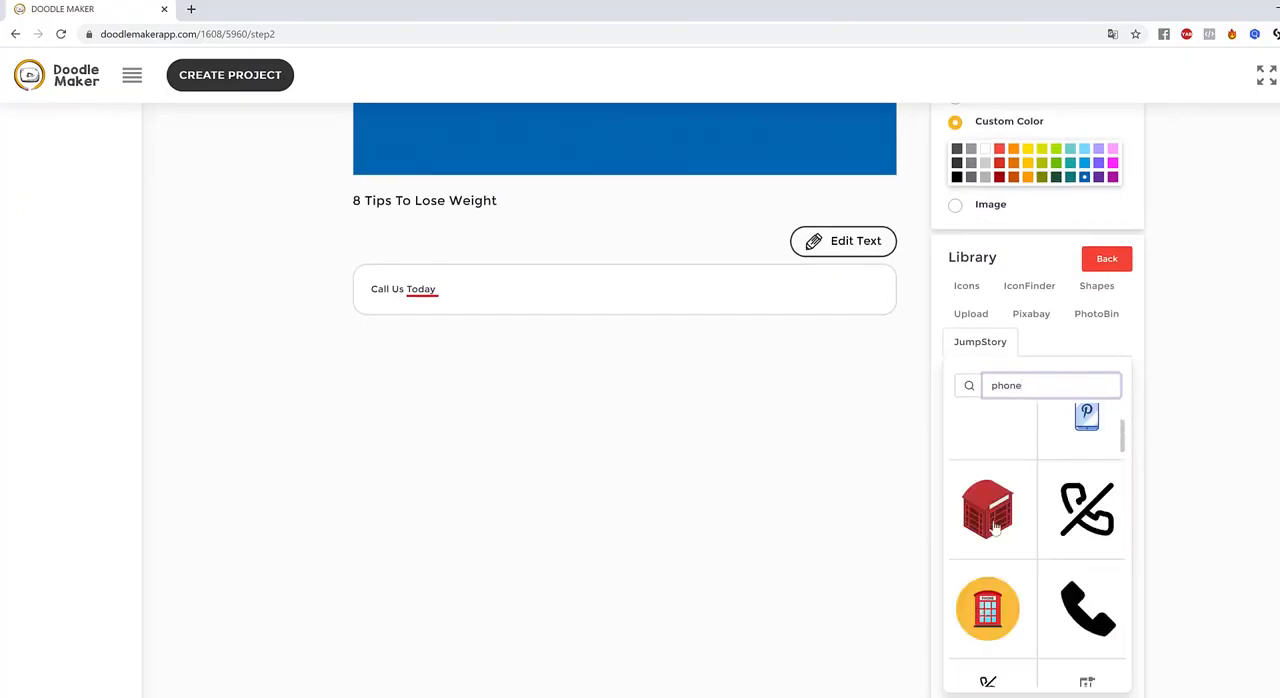
left_click(1078, 498)
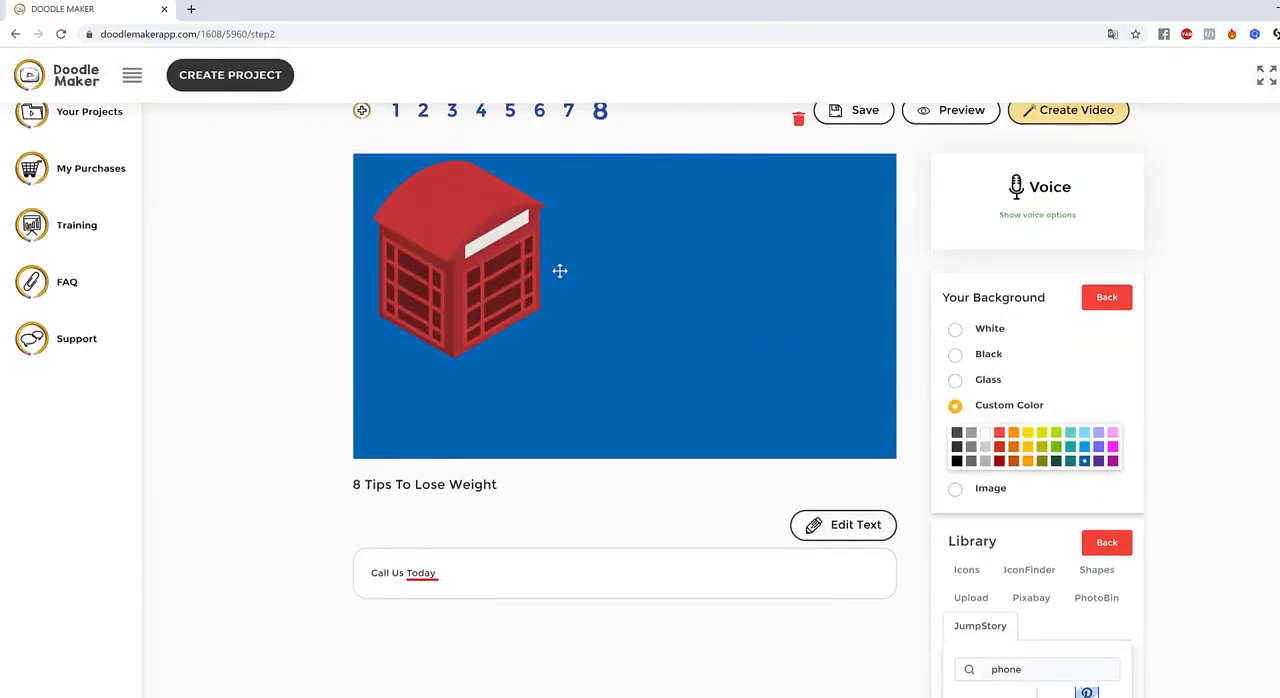
Position the red telephone booth near the middle of slide 8
left_click(662, 290)
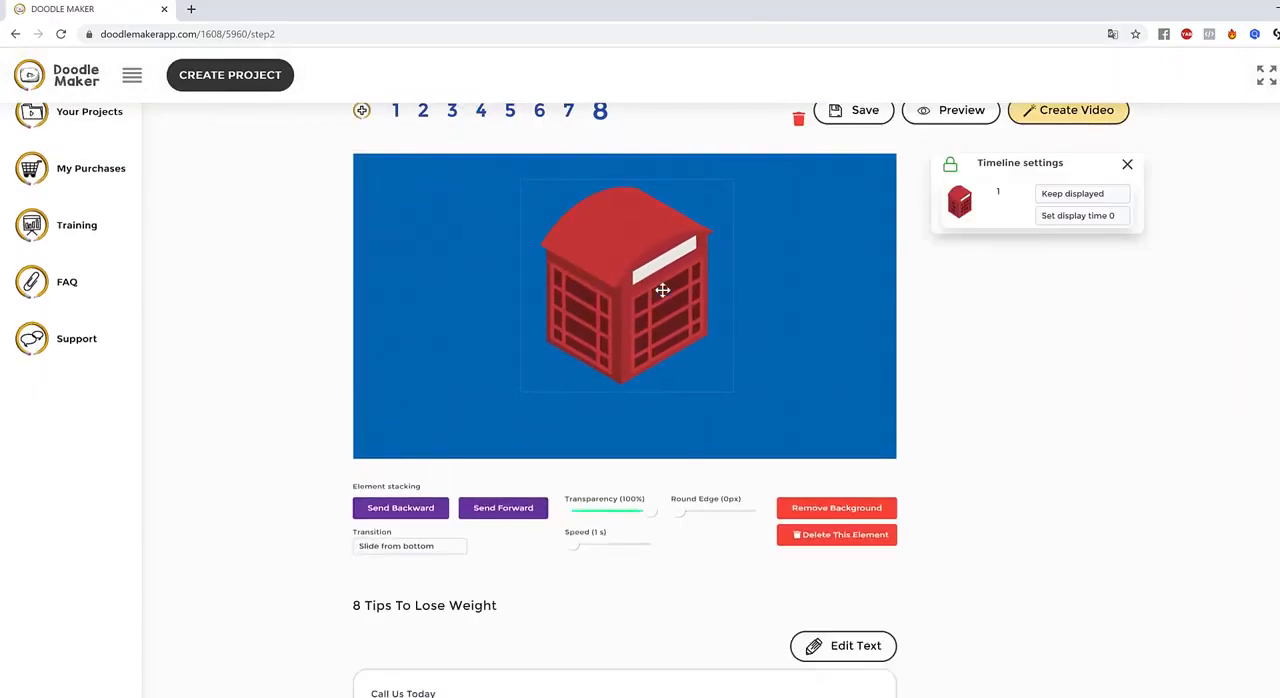
left_click_drag(662, 290, 590, 285)
left_click(787, 395)
left_click(588, 277)
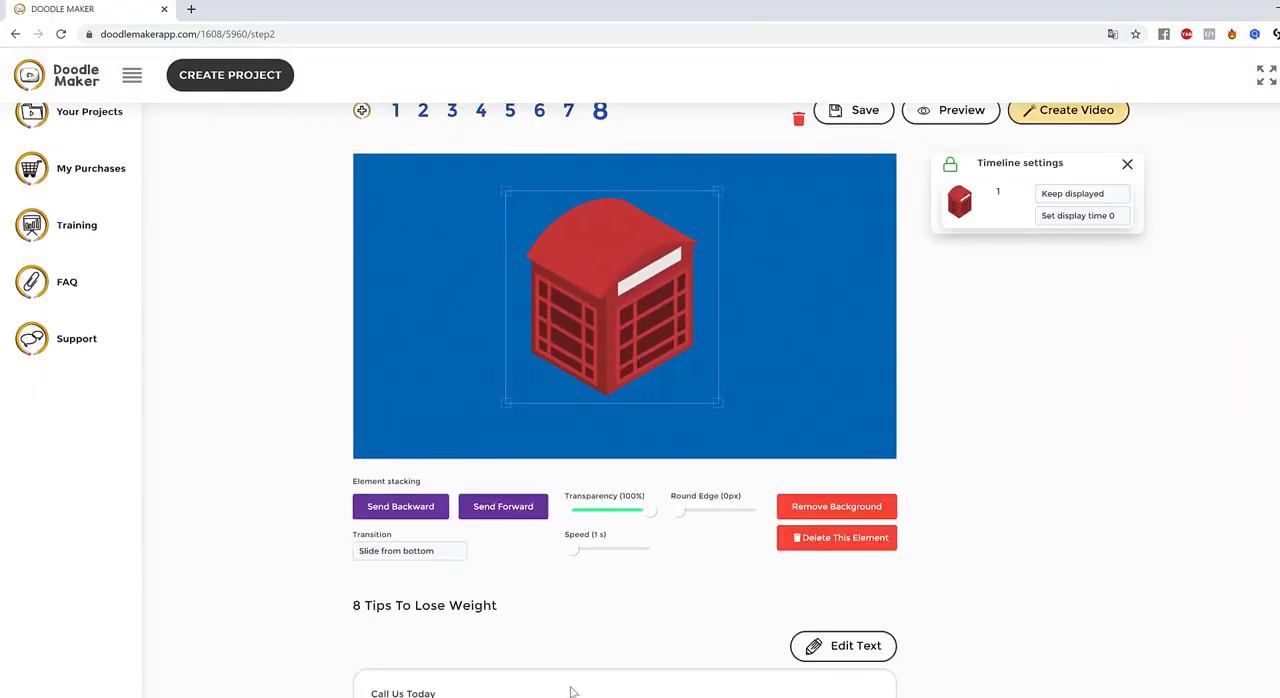
left_click(903, 374)
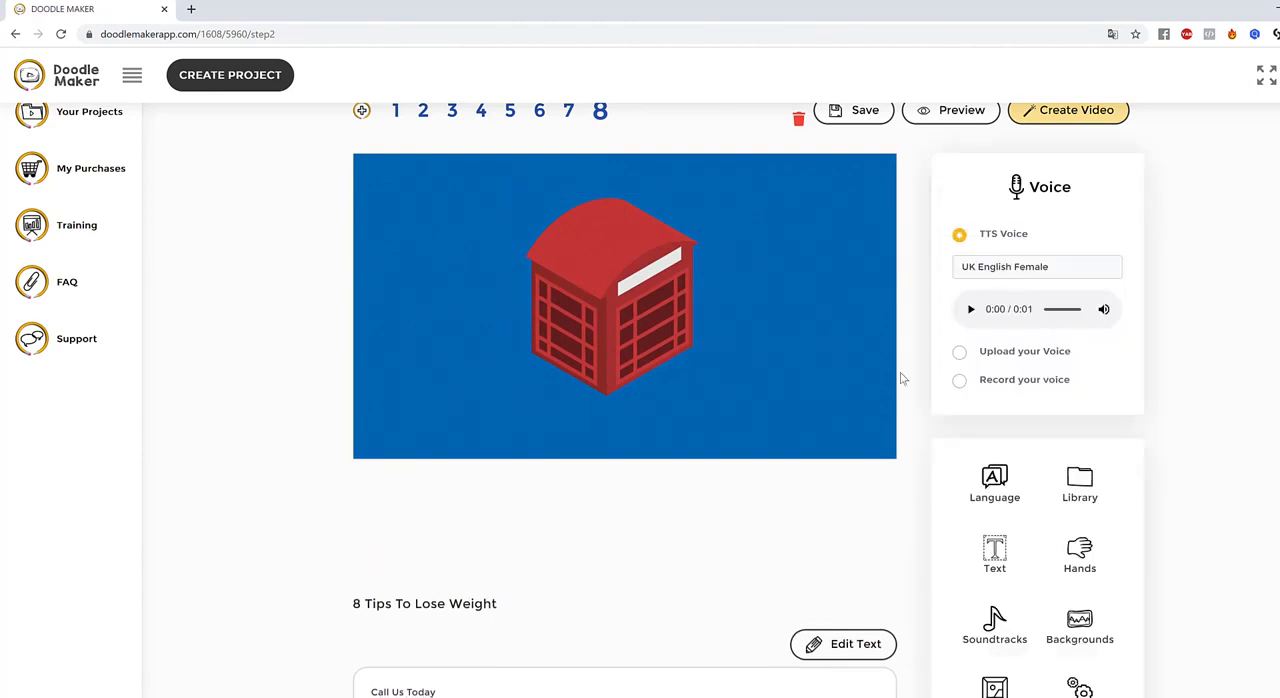
Set the telephone booth's transition to Slide from left and preview slide 8
left_click(658, 303)
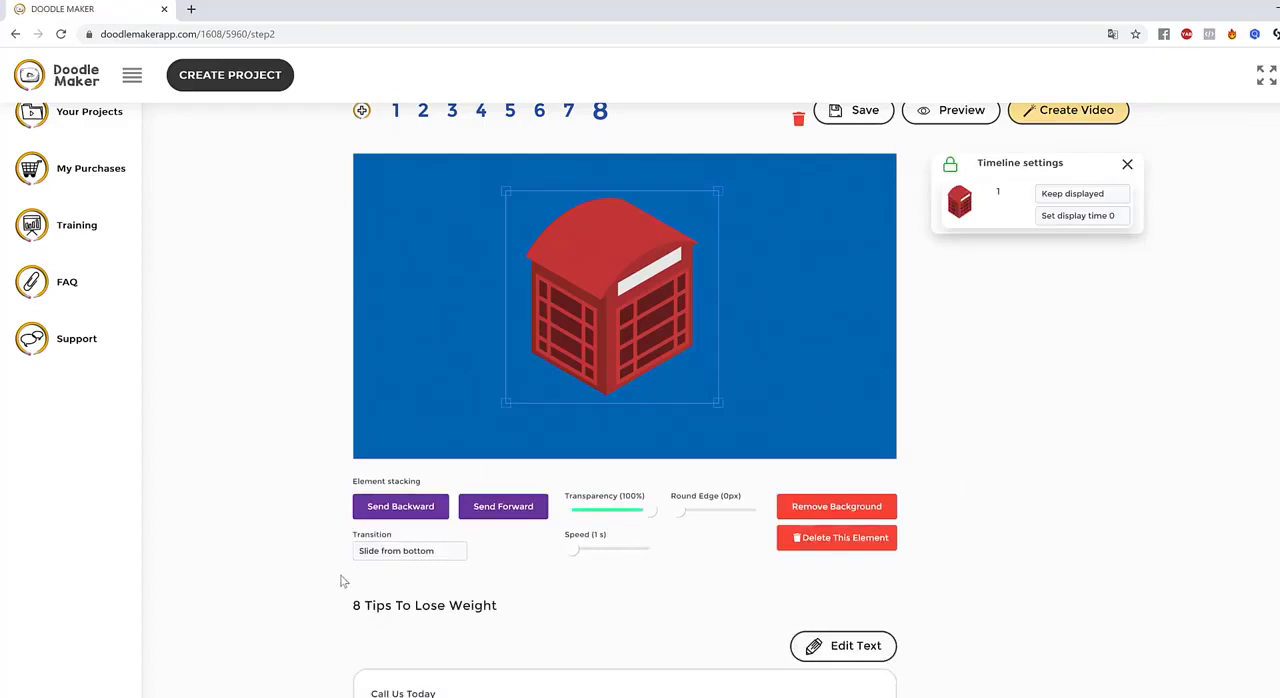
left_click(386, 554)
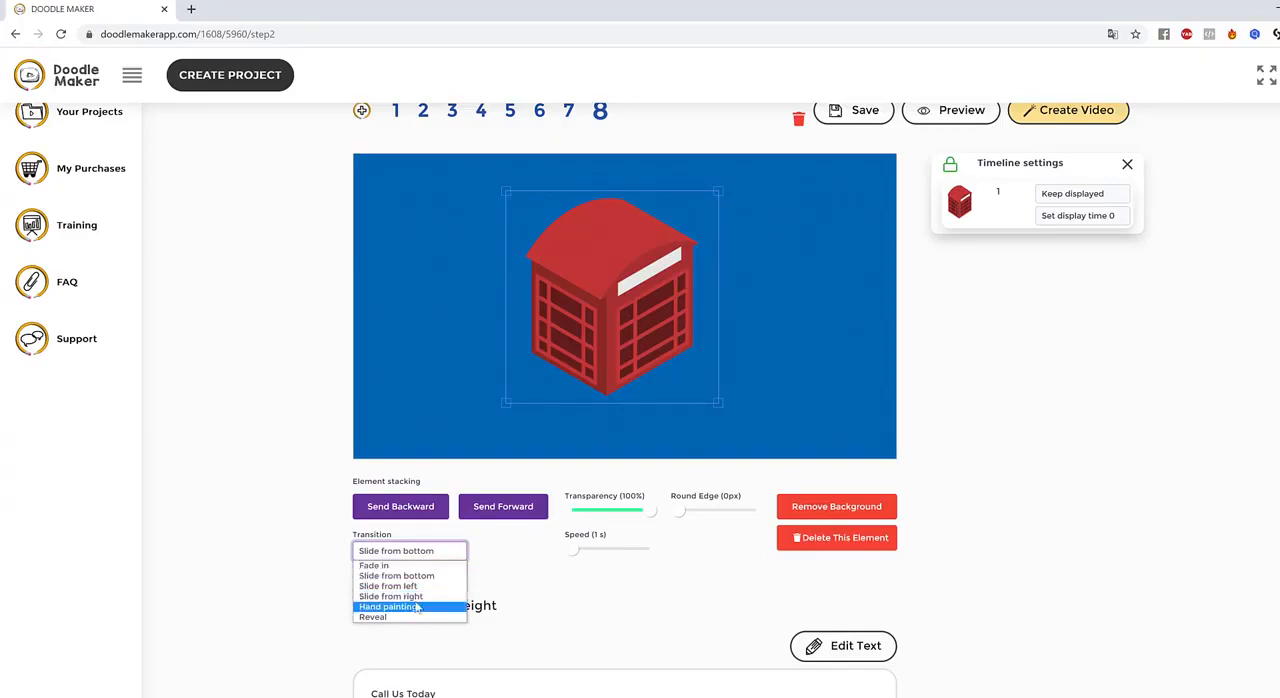
left_click(390, 585)
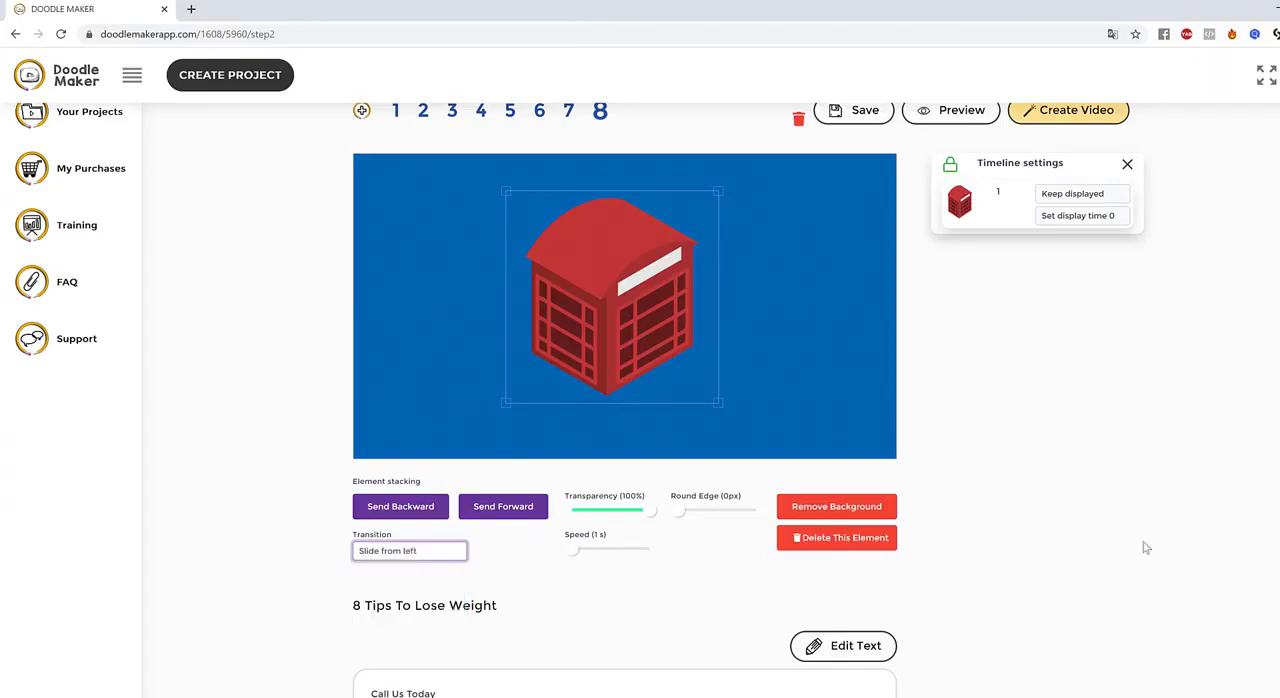
left_click(857, 384)
scroll(962, 290, "up", 1)
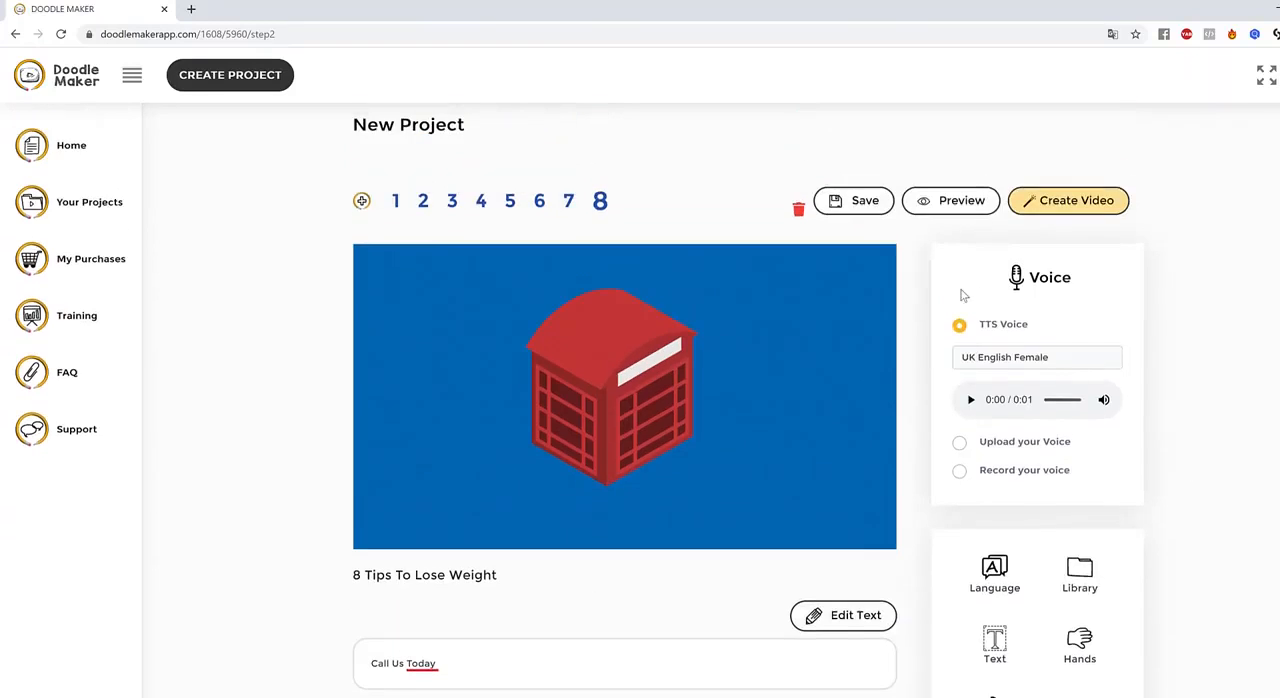
left_click(962, 205)
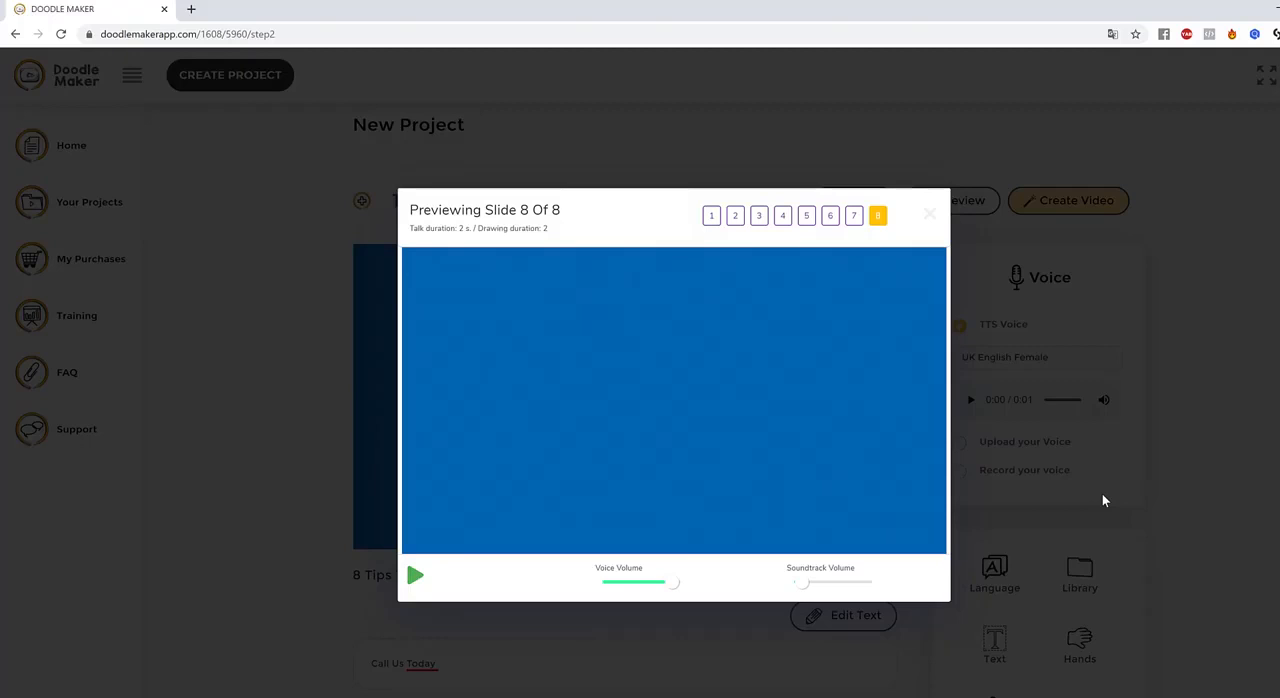
left_click(929, 213)
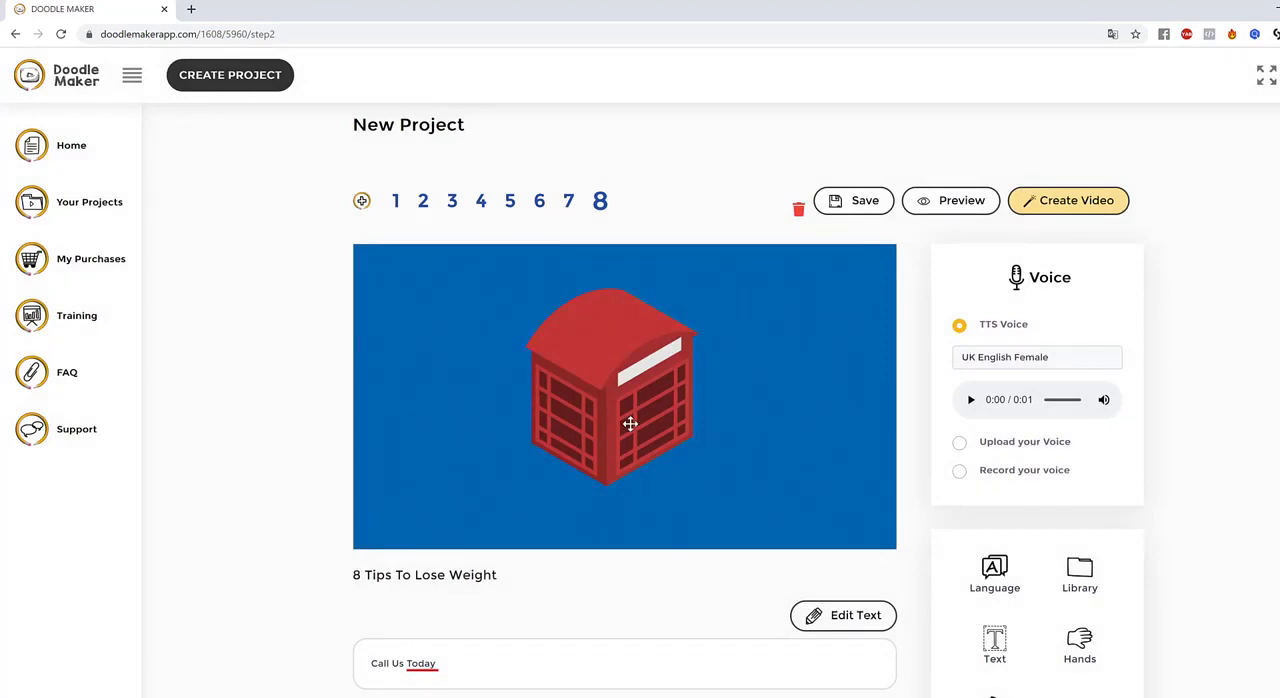
Recolour the drinking glass drawing on slide 6 white and enlarge it
left_click(569, 204)
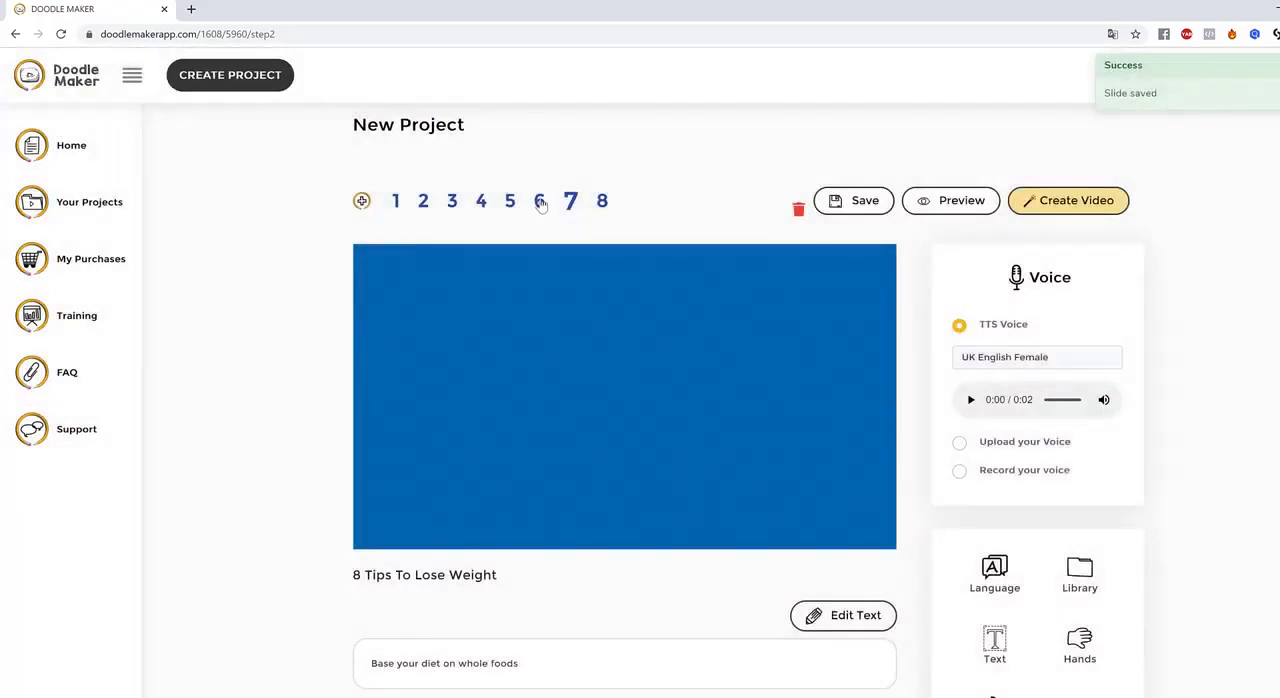
left_click(540, 203)
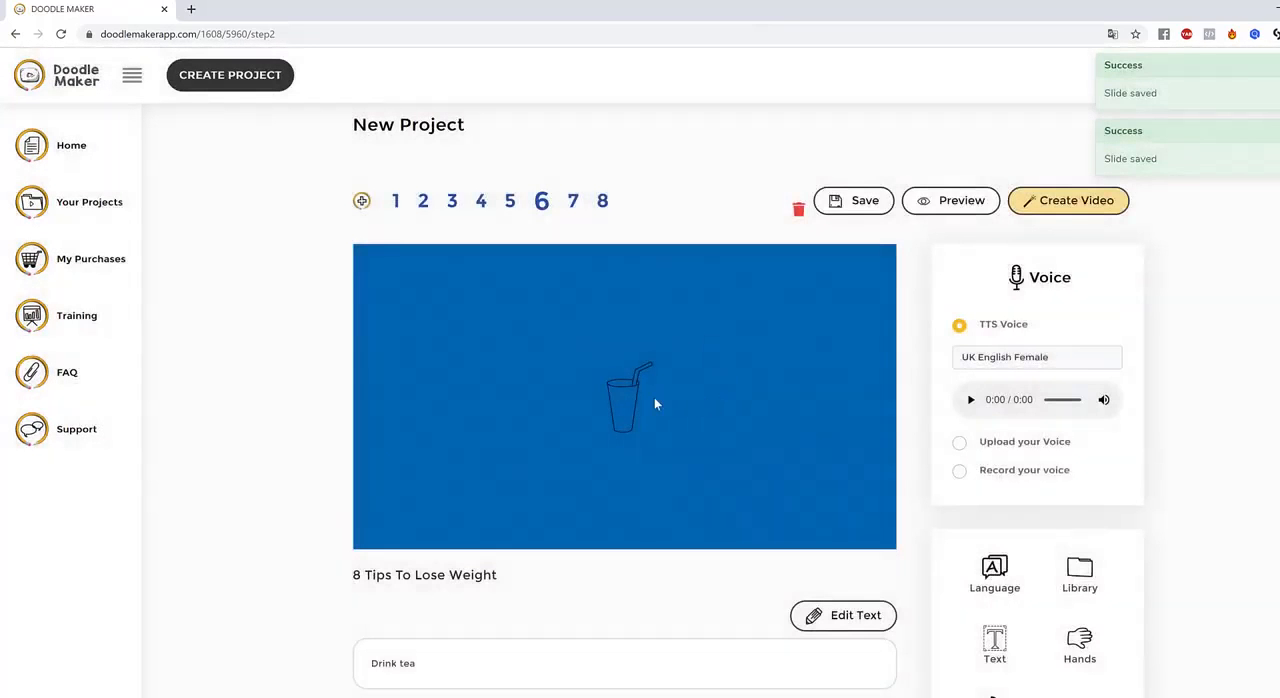
left_click(620, 397)
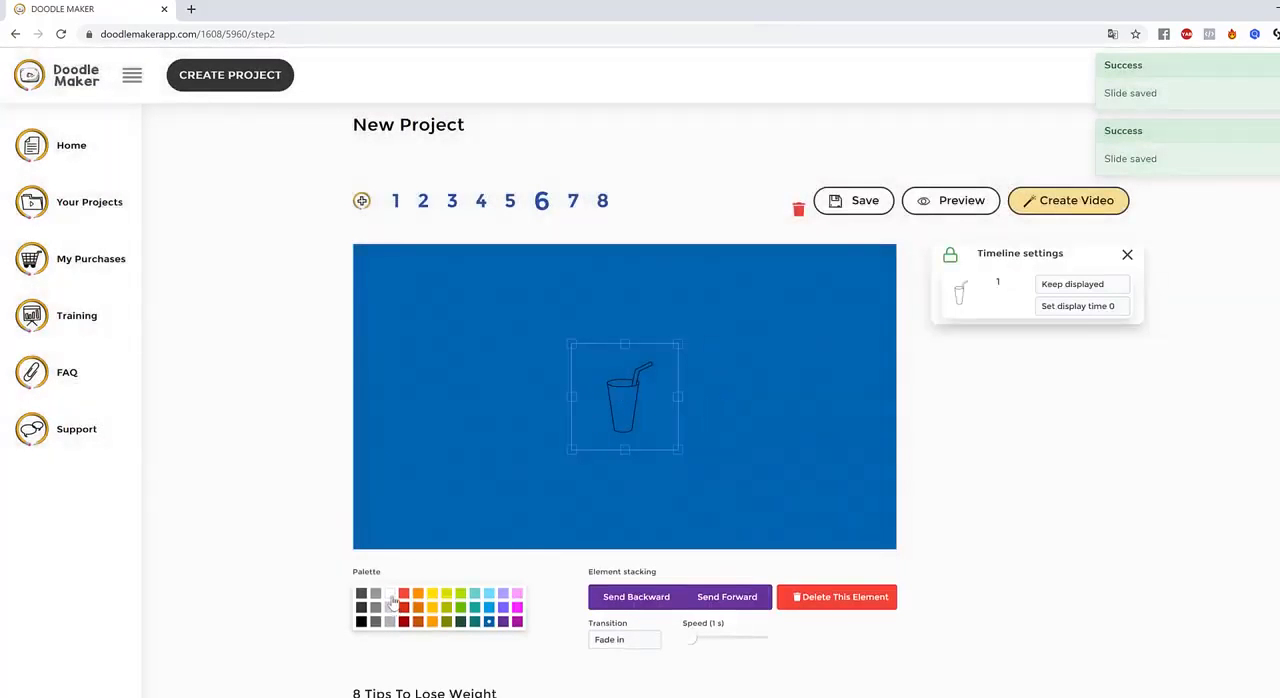
left_click(389, 594)
left_click_drag(648, 395, 629, 389)
left_click_drag(660, 446, 705, 486)
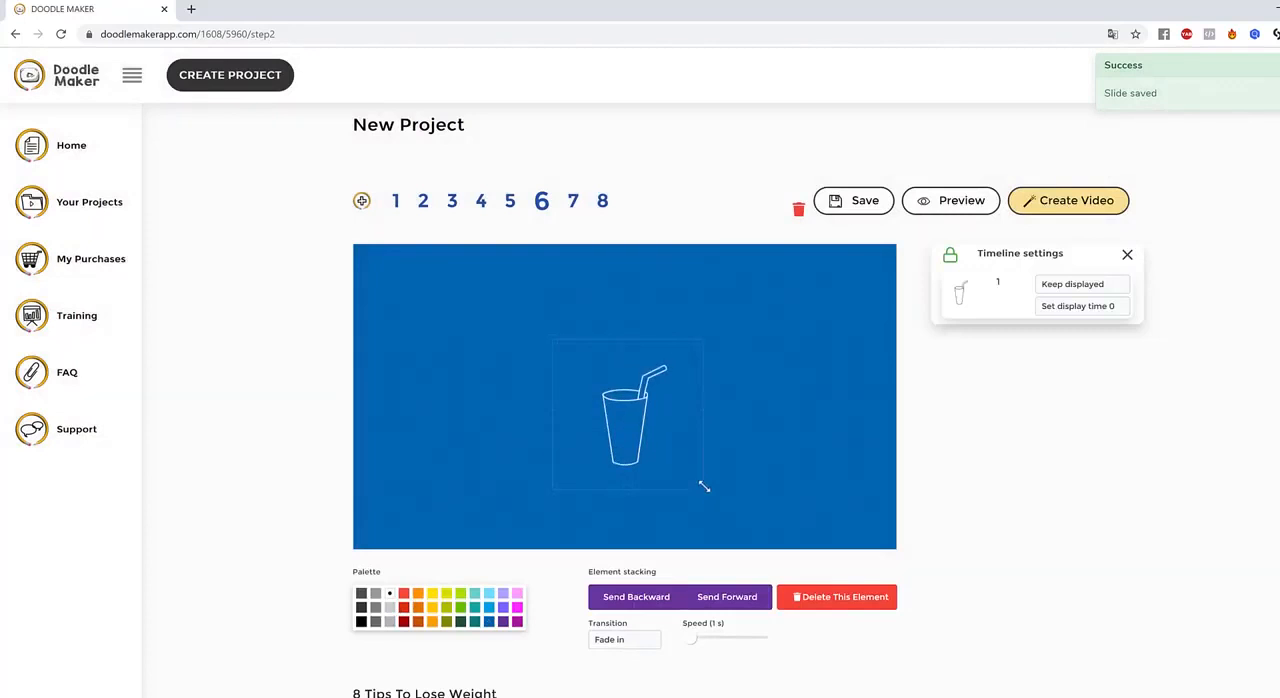
Reposition the white drinking glass on slide 6 and enlarge it slightly, keeping it near the middle
left_click_drag(624, 411, 596, 381)
left_click(895, 476)
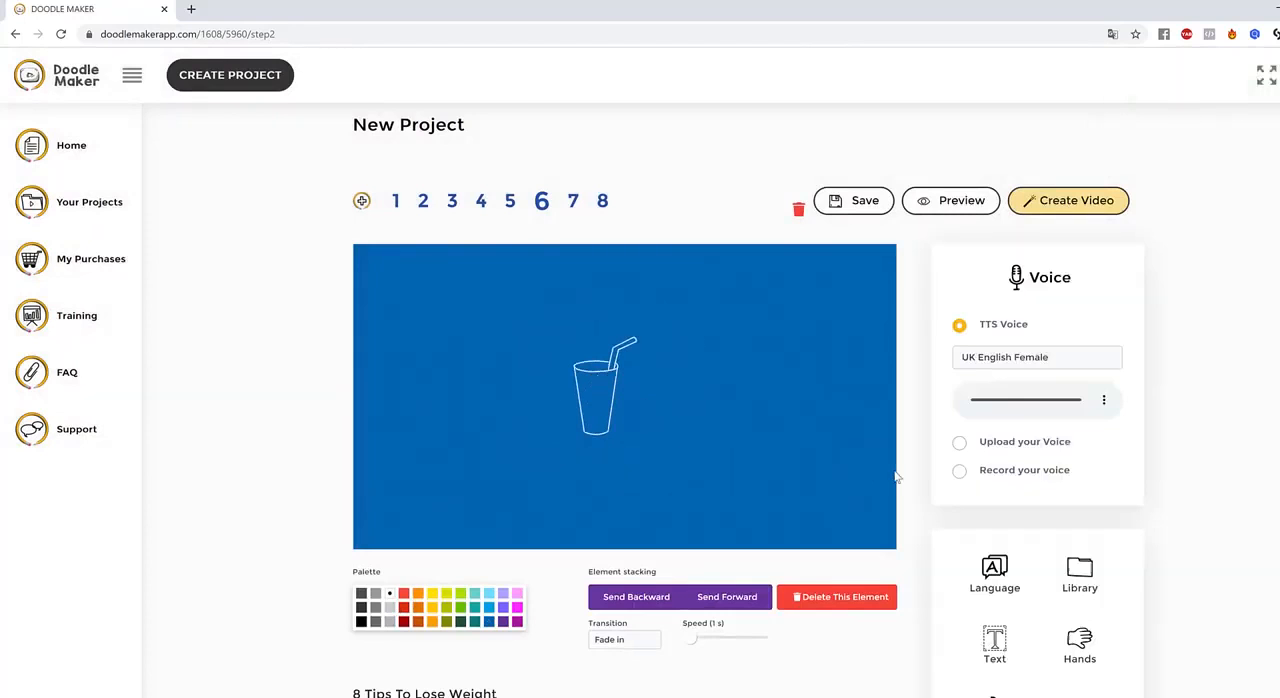
left_click(605, 388)
left_click_drag(697, 457, 710, 470)
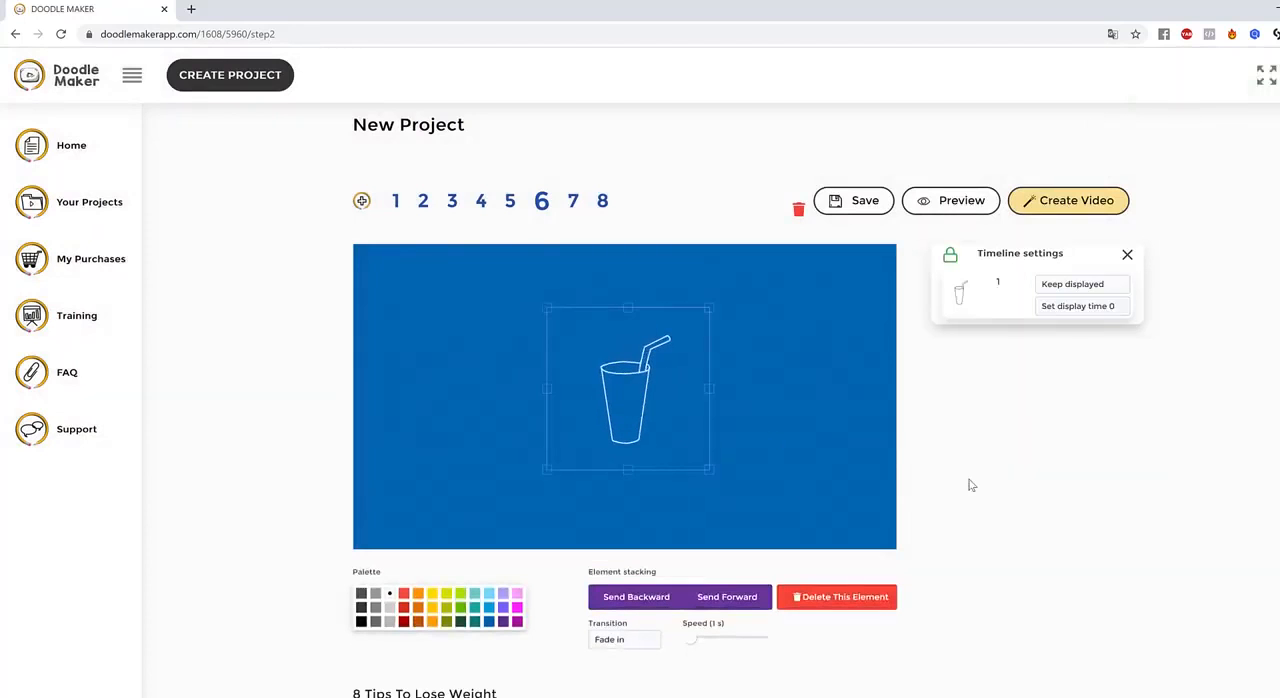
left_click(777, 368)
Examine the available speech languages and the English text-to-speech voices without changing either selection
scroll(1262, 521, "down", 2)
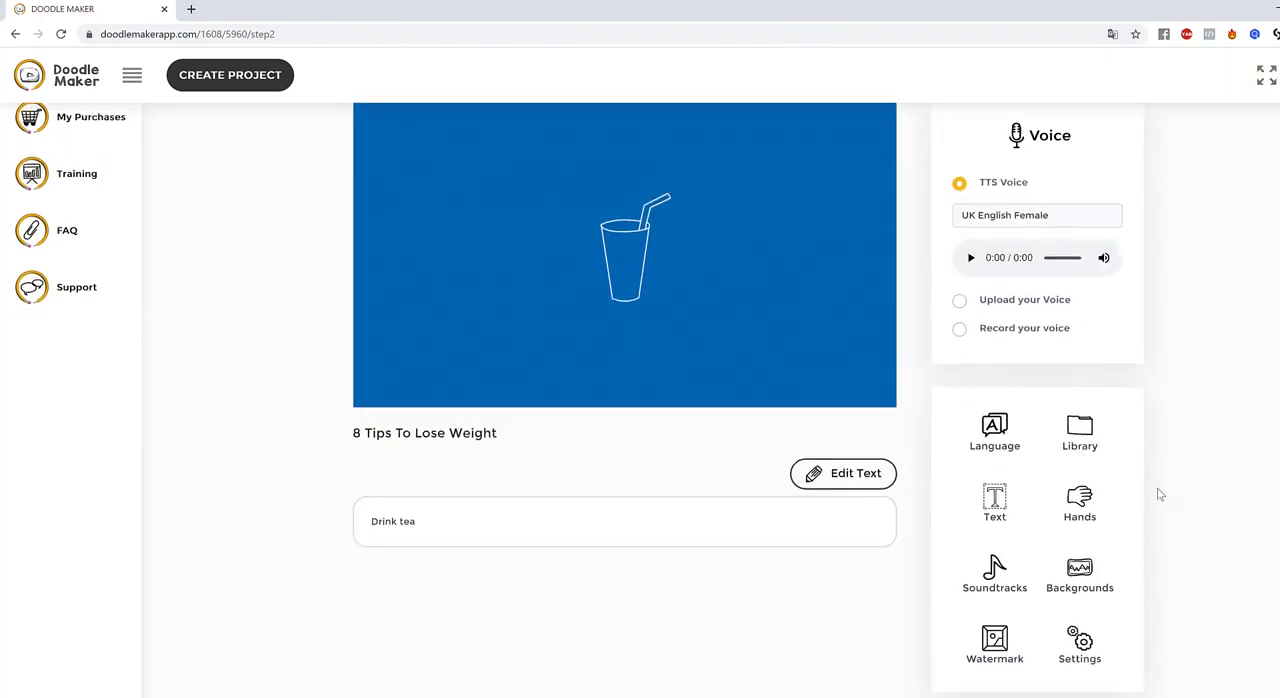
scroll(1128, 520, "up", 2)
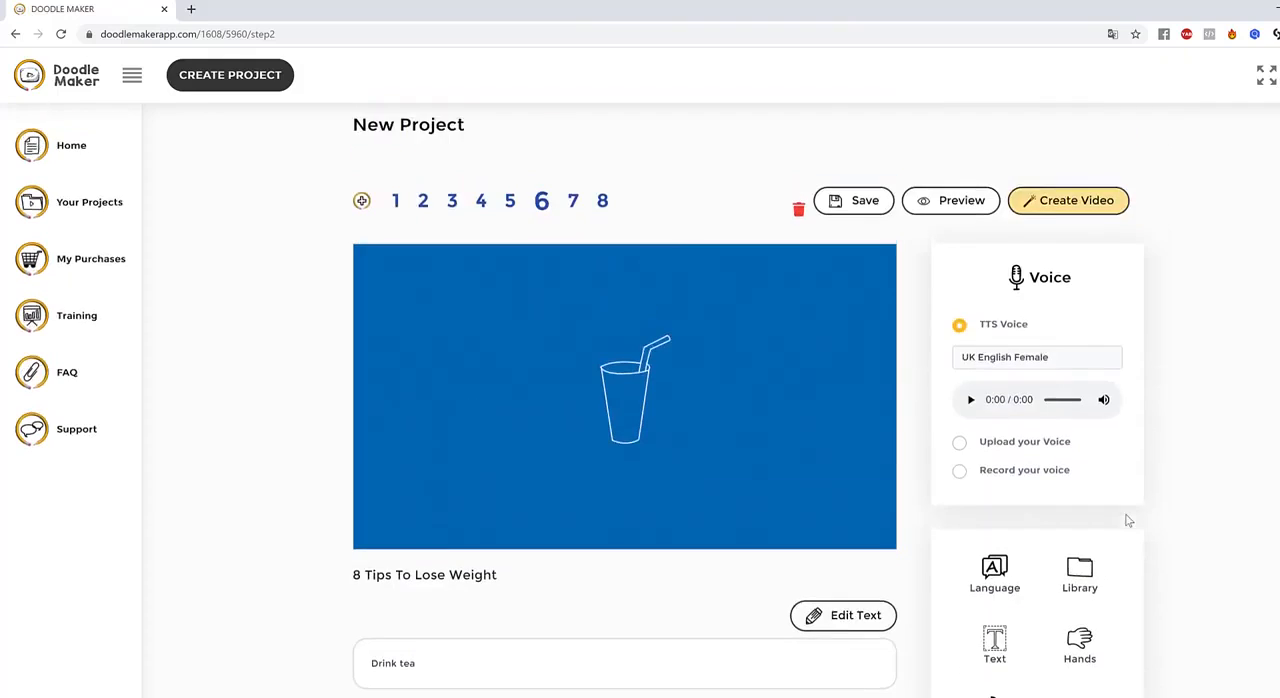
scroll(1128, 520, "down", 5)
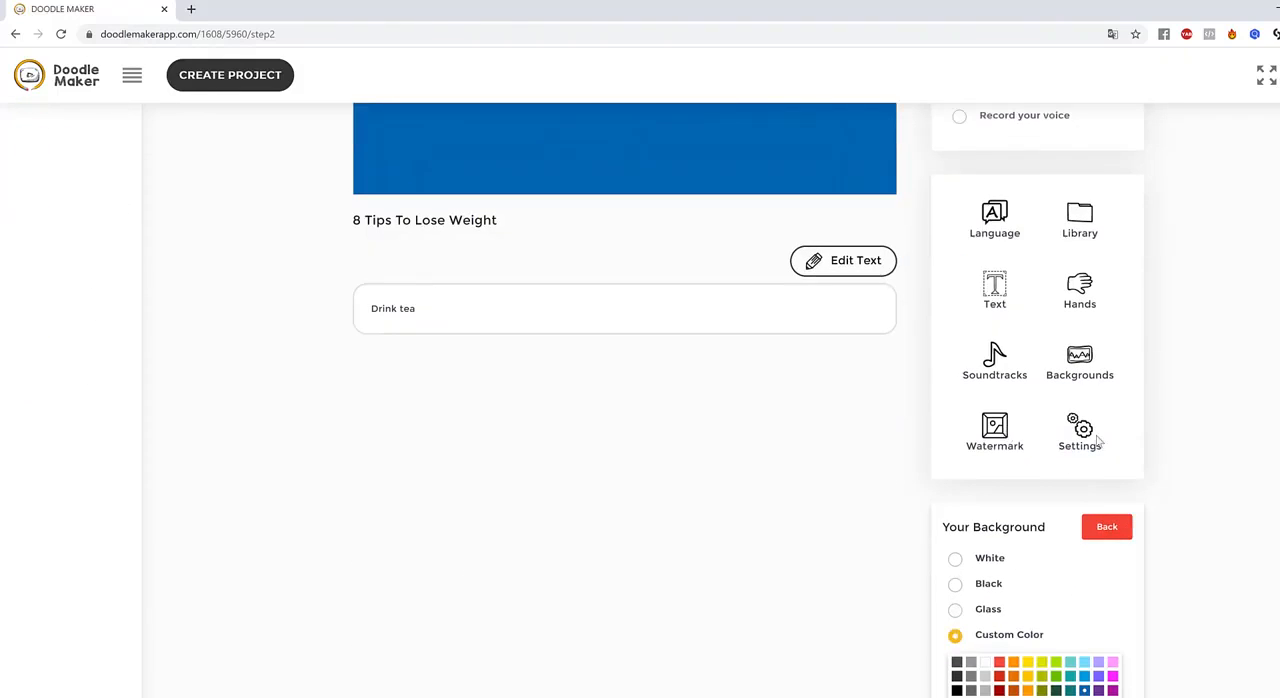
scroll(1069, 428, "up", 1)
left_click(993, 292)
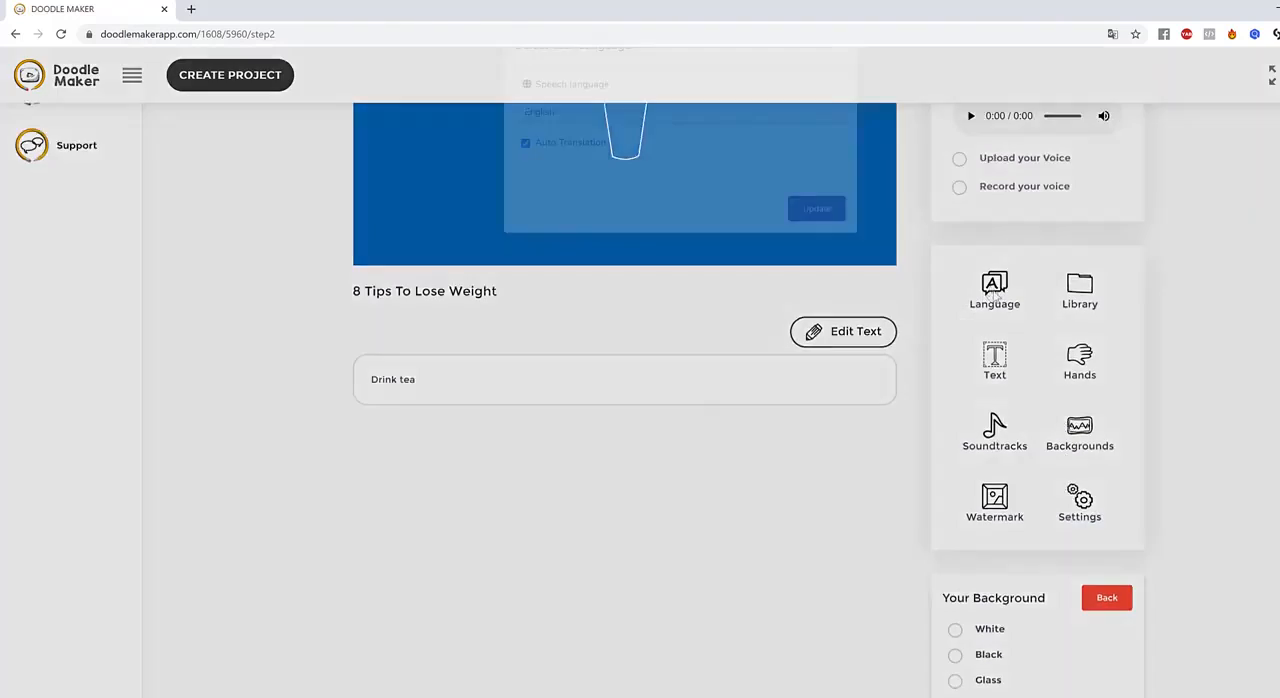
left_click(583, 155)
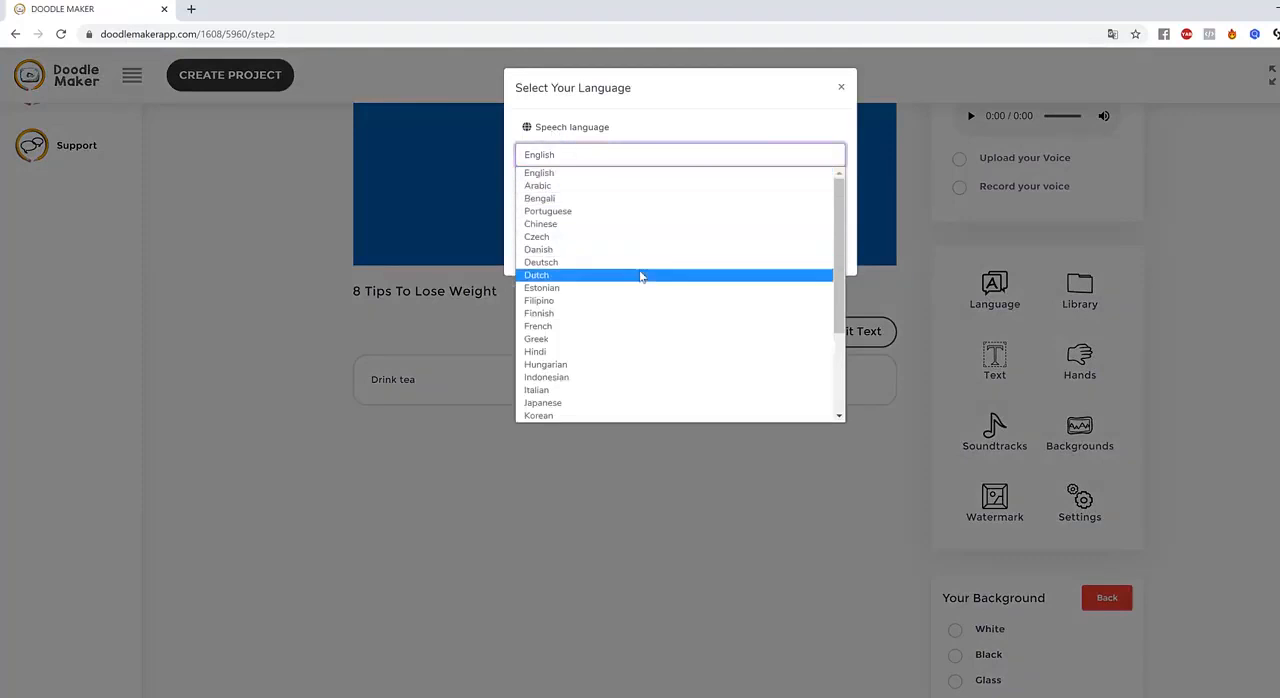
scroll(640, 300, "down", 3)
scroll(636, 342, "up", 5)
left_click(1120, 270)
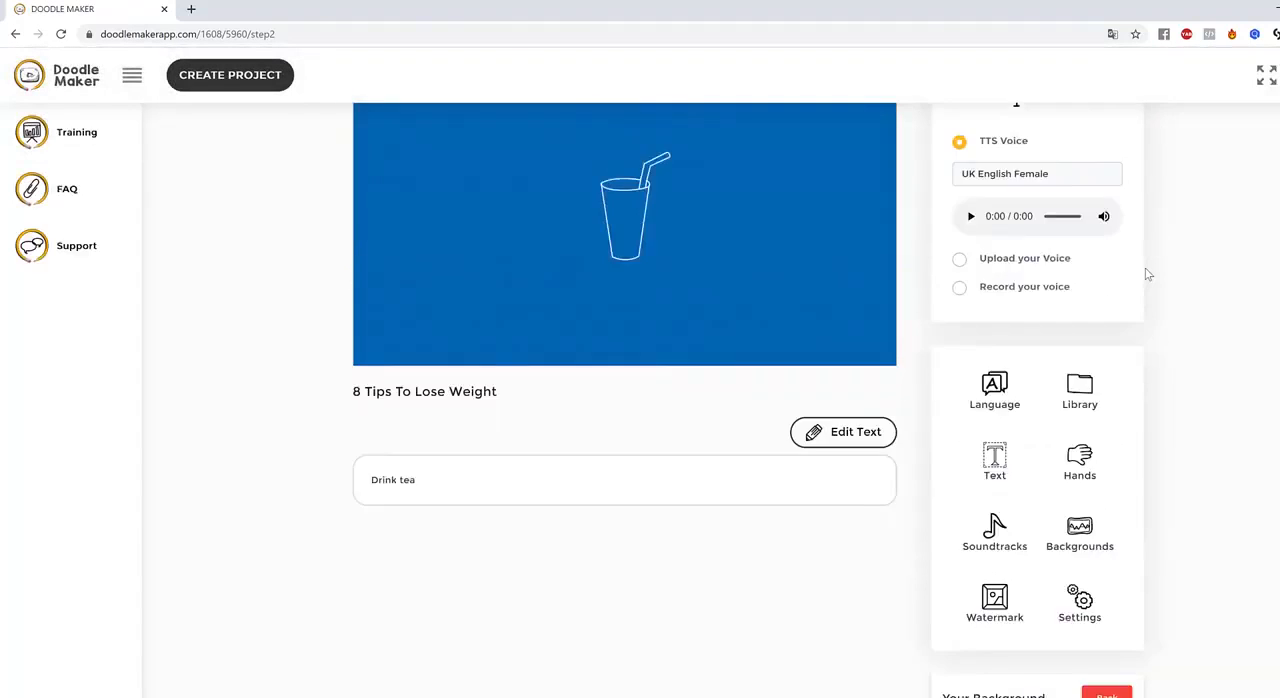
left_click(1092, 357)
scroll(1062, 575, "down", 1)
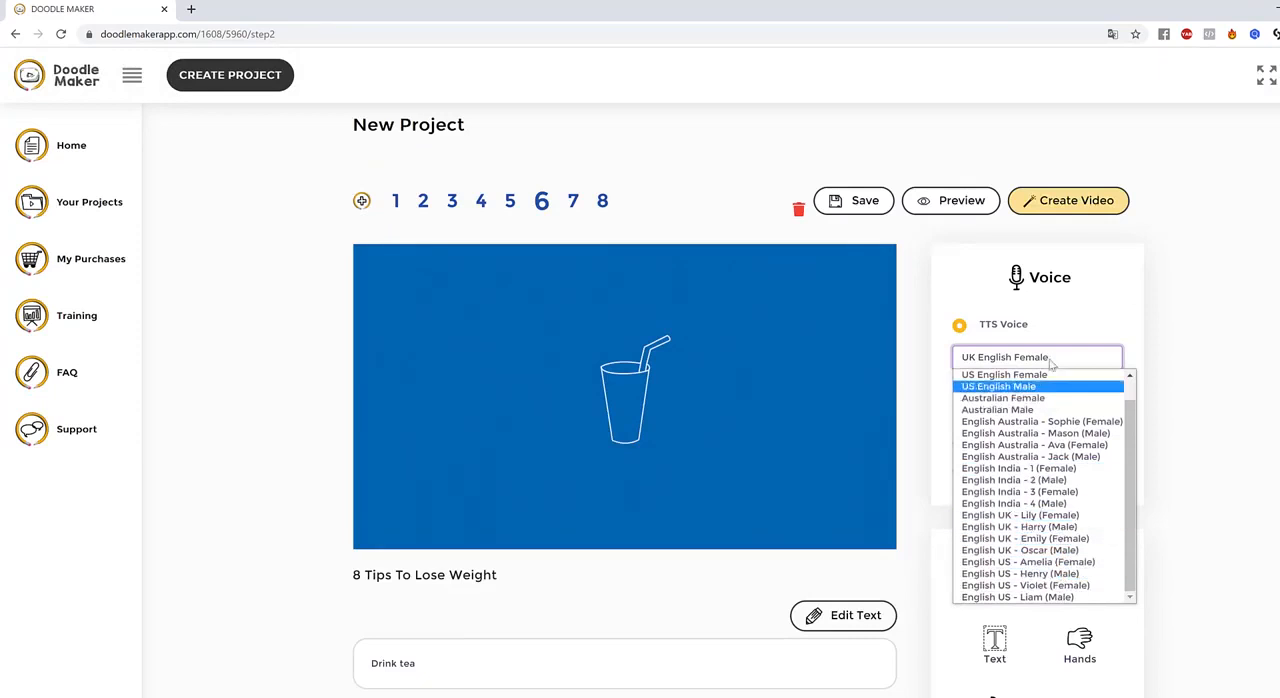
left_click(1259, 480)
scroll(1257, 478, "down", 6)
scroll(1020, 405, "up", 4)
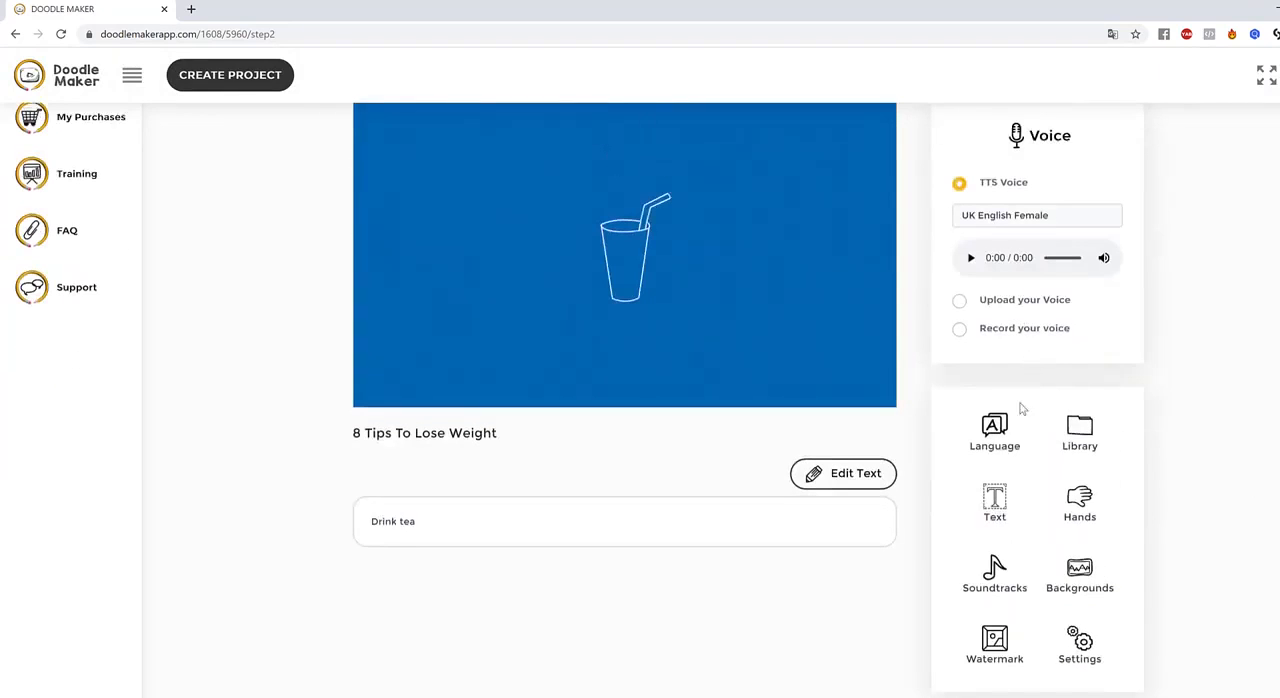
Set the speech language to Spanish with Auto Translation enabled and check the translated narration text of slide 6
left_click(995, 432)
left_click(603, 158)
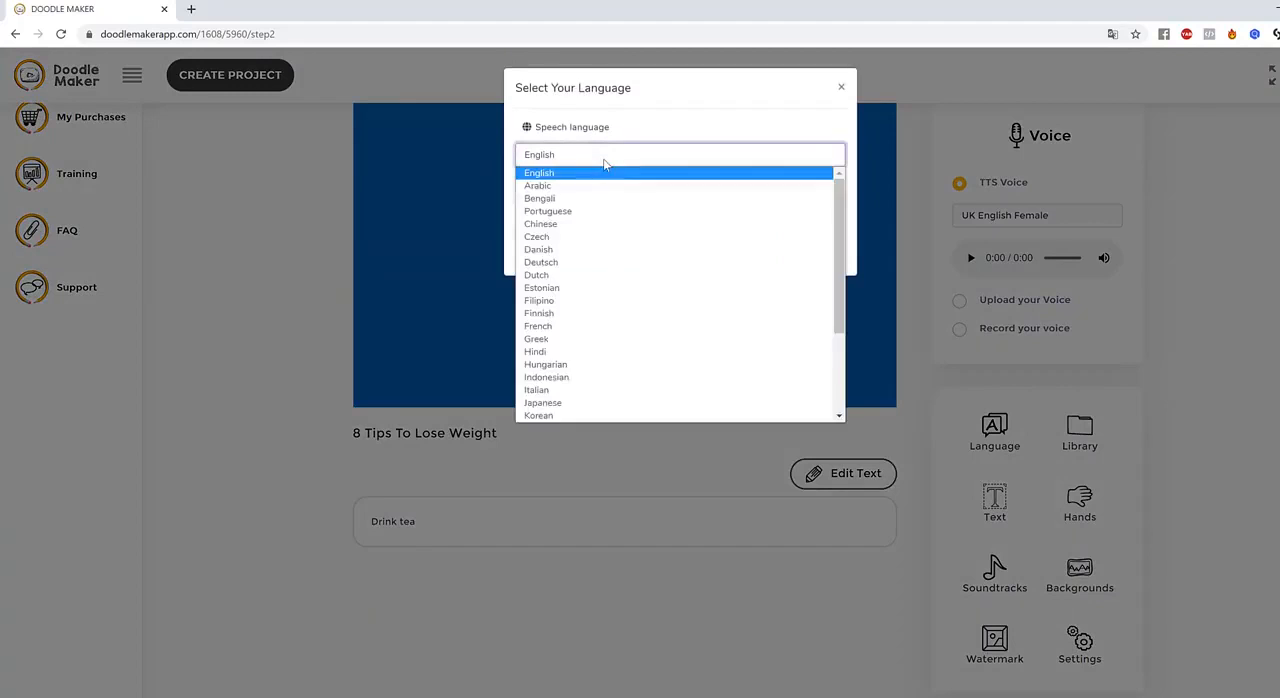
scroll(615, 285, "down", 3)
scroll(617, 293, "up", 3)
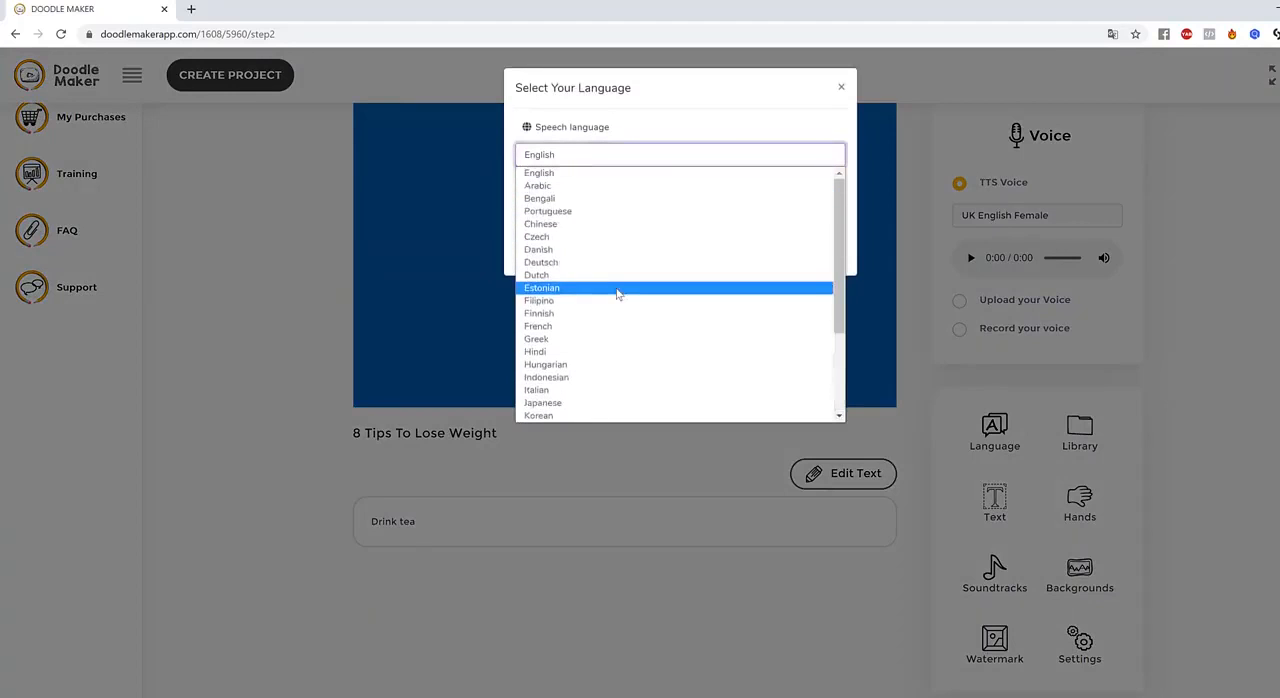
scroll(608, 326, "down", 3)
left_click(607, 340)
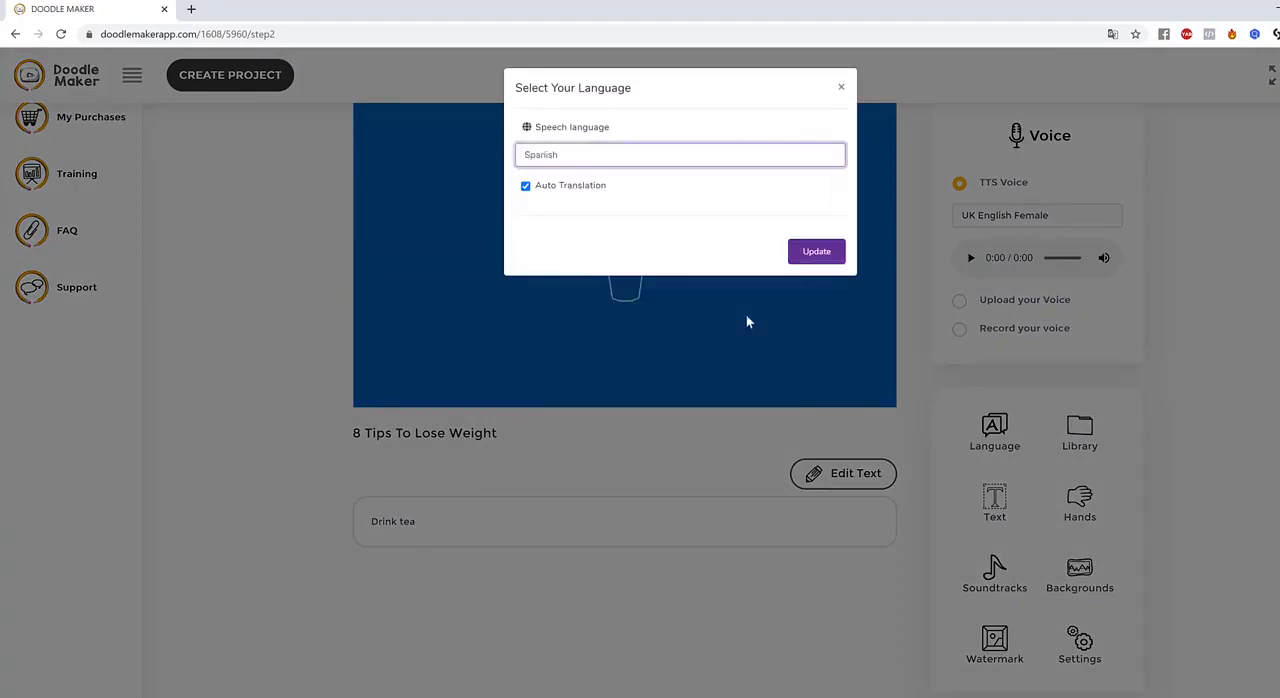
left_click(817, 252)
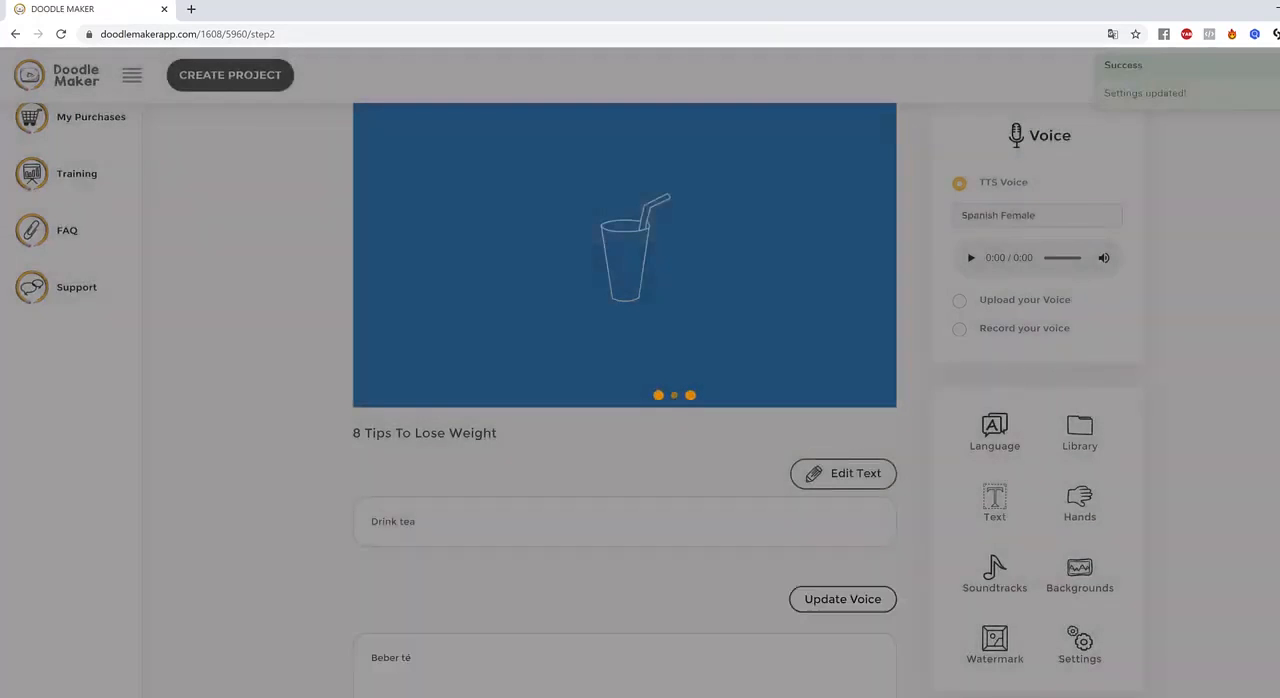
scroll(1251, 423, "down", 3)
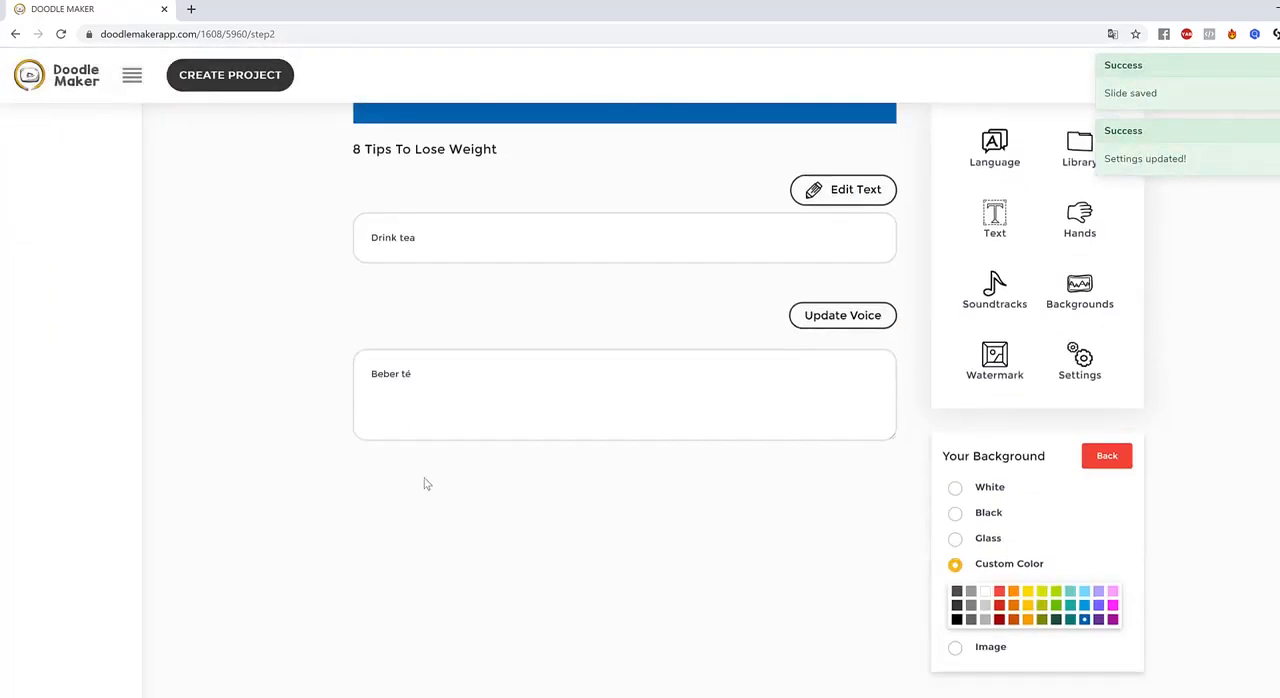
left_click_drag(464, 376, 317, 366)
left_click(637, 480)
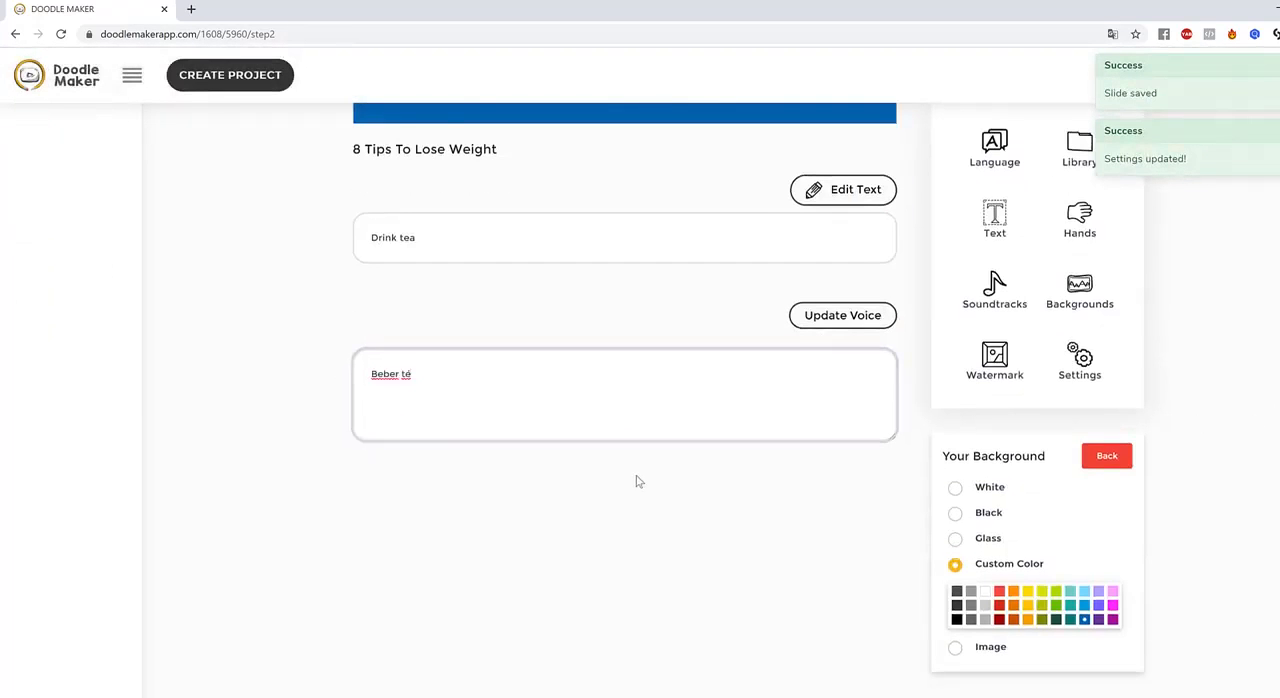
Shift the drinking glass on slide 6 slightly and make it a little larger
scroll(637, 480, "up", 4)
left_click(628, 297)
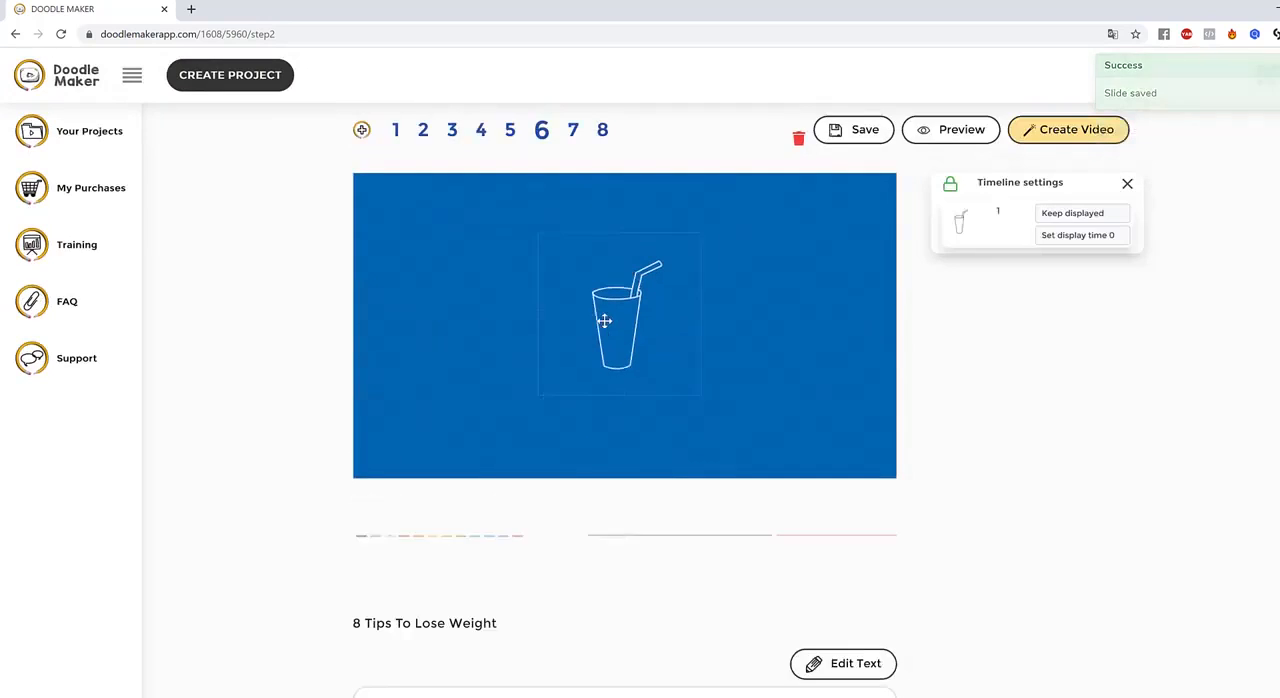
left_click_drag(697, 395, 709, 405)
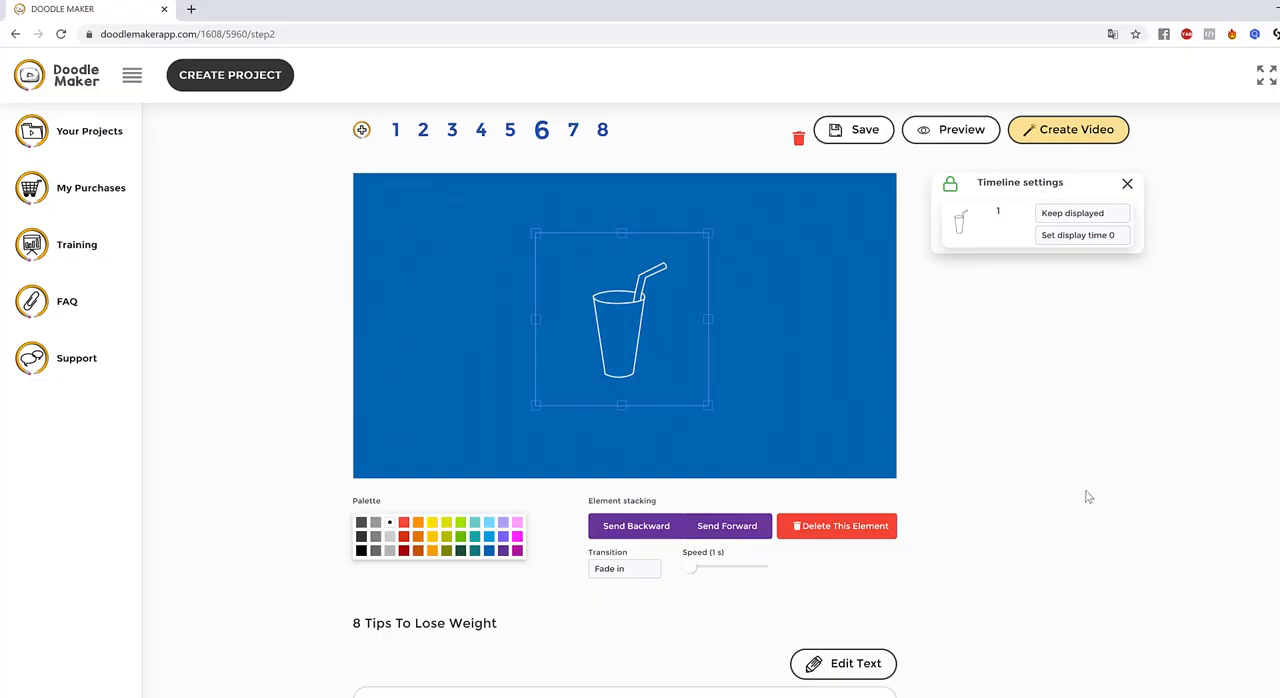
left_click(838, 421)
Set slide 6's text-to-speech voice to Spanish - María (Female) and play the narration
left_click(1090, 291)
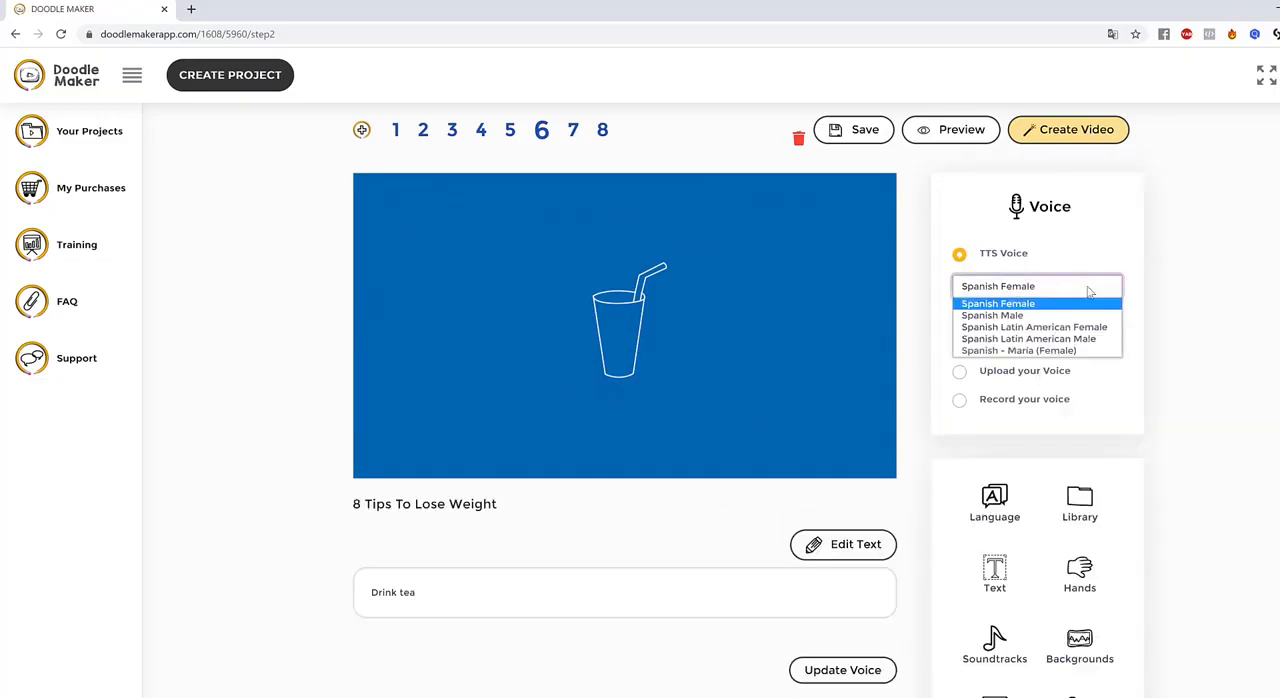
left_click(1020, 351)
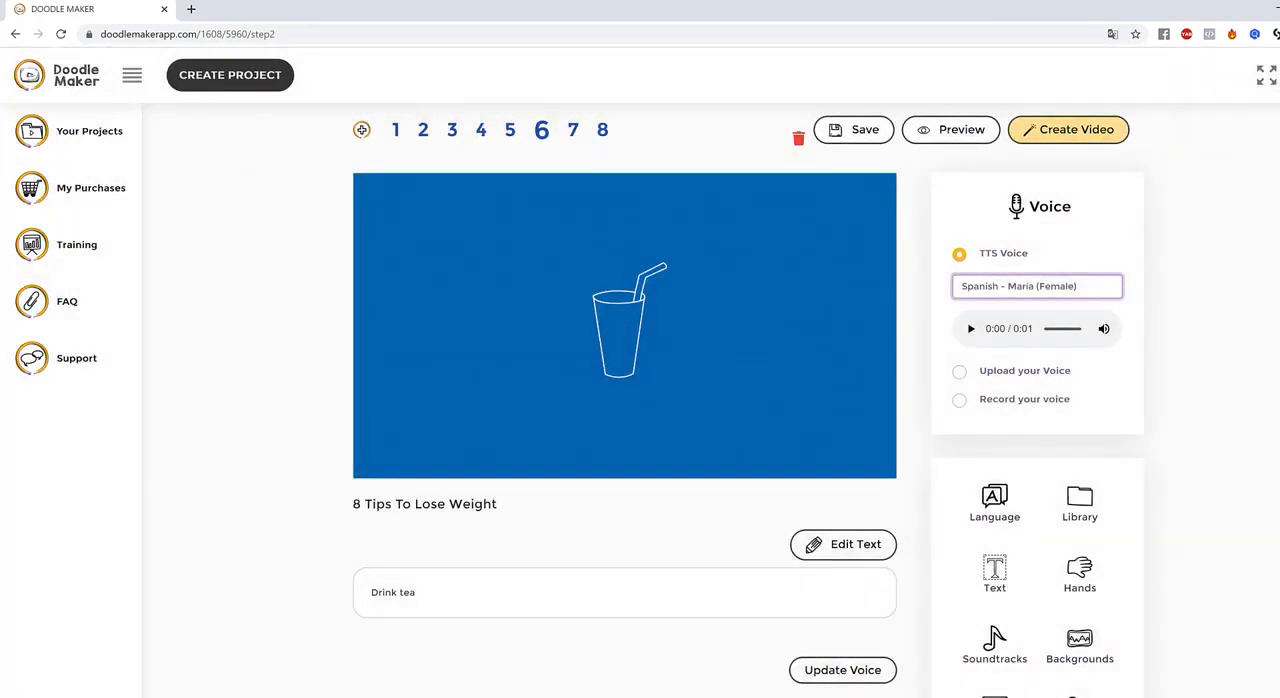
left_click(971, 331)
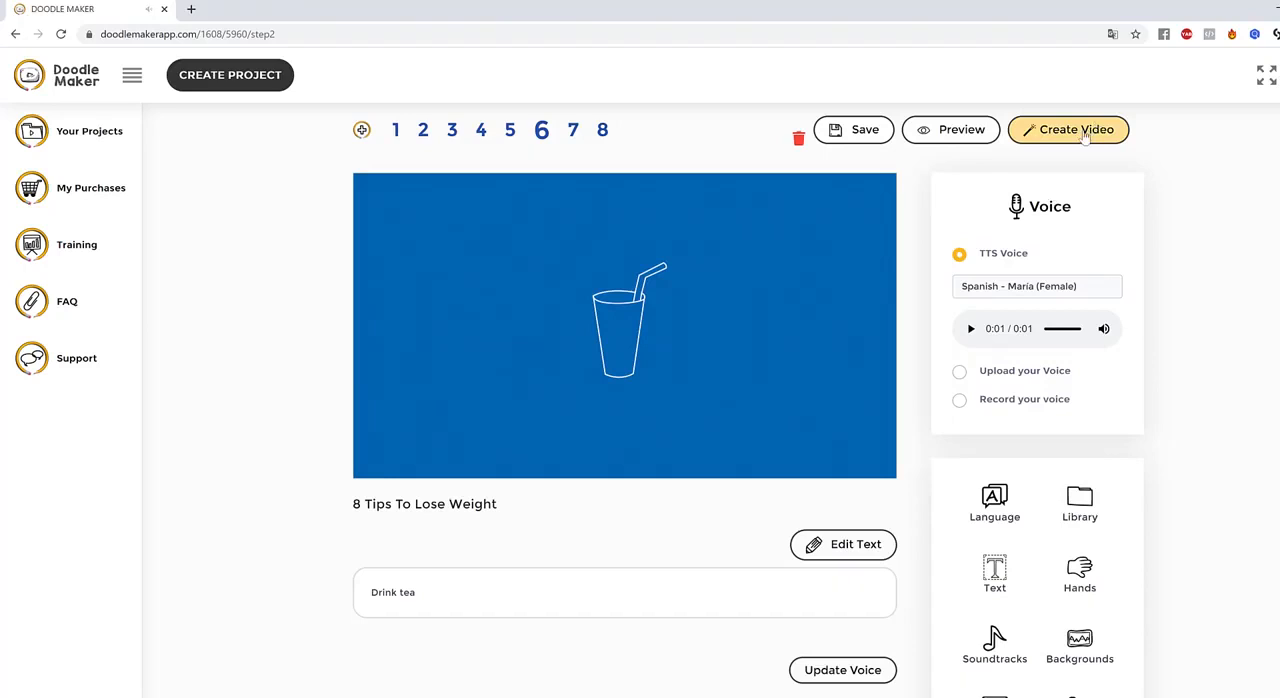
mouse_move(1080, 330)
Start a new project with the AI Video Translation Engine and look over its setup form
scroll(240, 222, "up", 1)
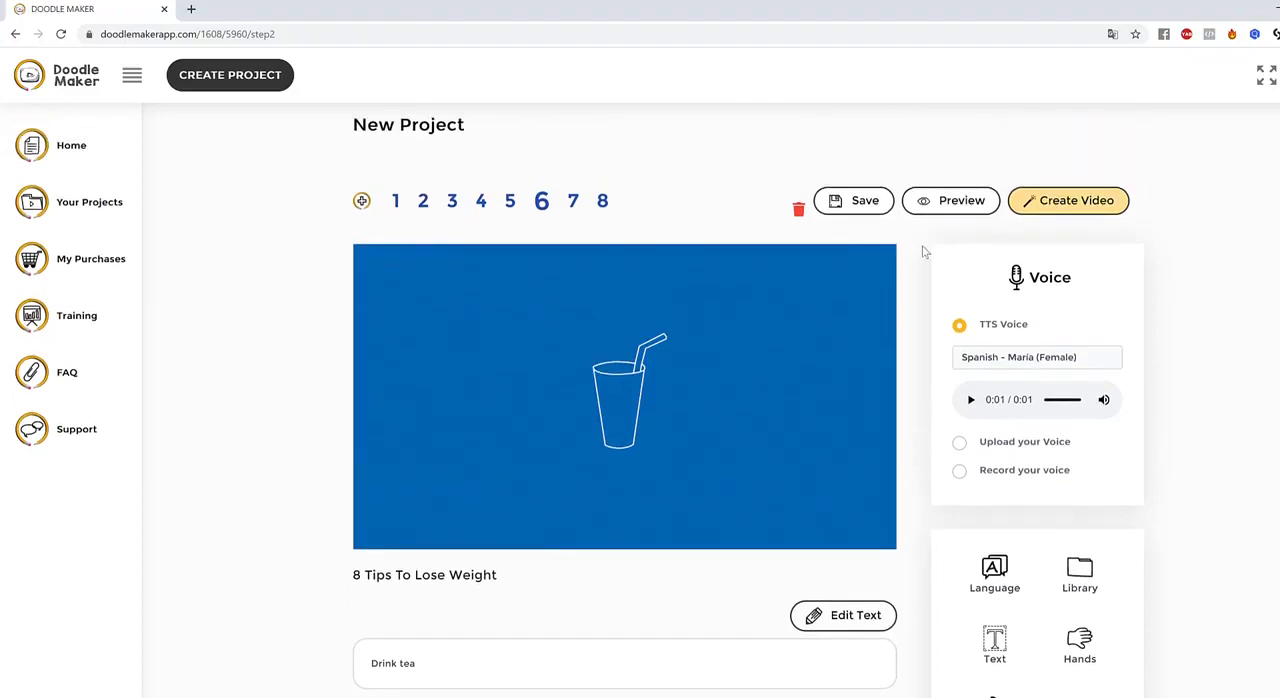
left_click(84, 153)
left_click(221, 84)
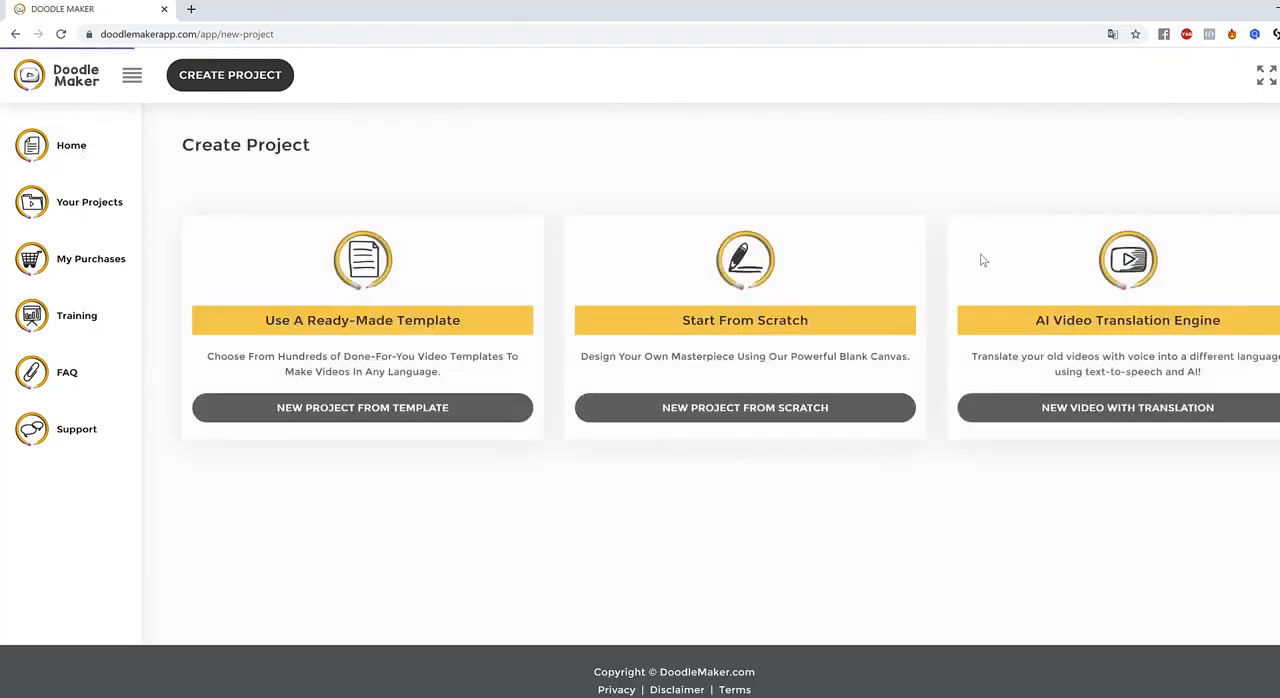
left_click_drag(1100, 325, 1256, 352)
left_click(1160, 412)
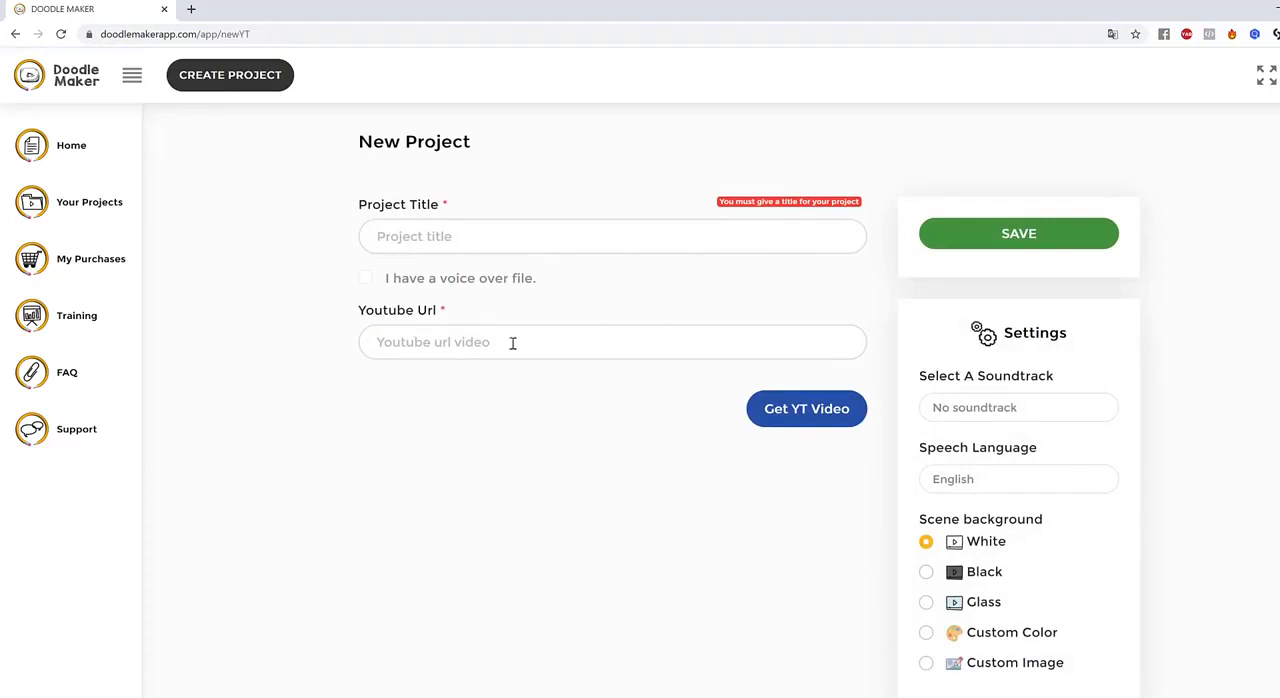
scroll(967, 377, "down", 5)
scroll(967, 377, "up", 5)
Title the new translation project Weight Loss Video
left_click(485, 240)
type("Weight Loss video")
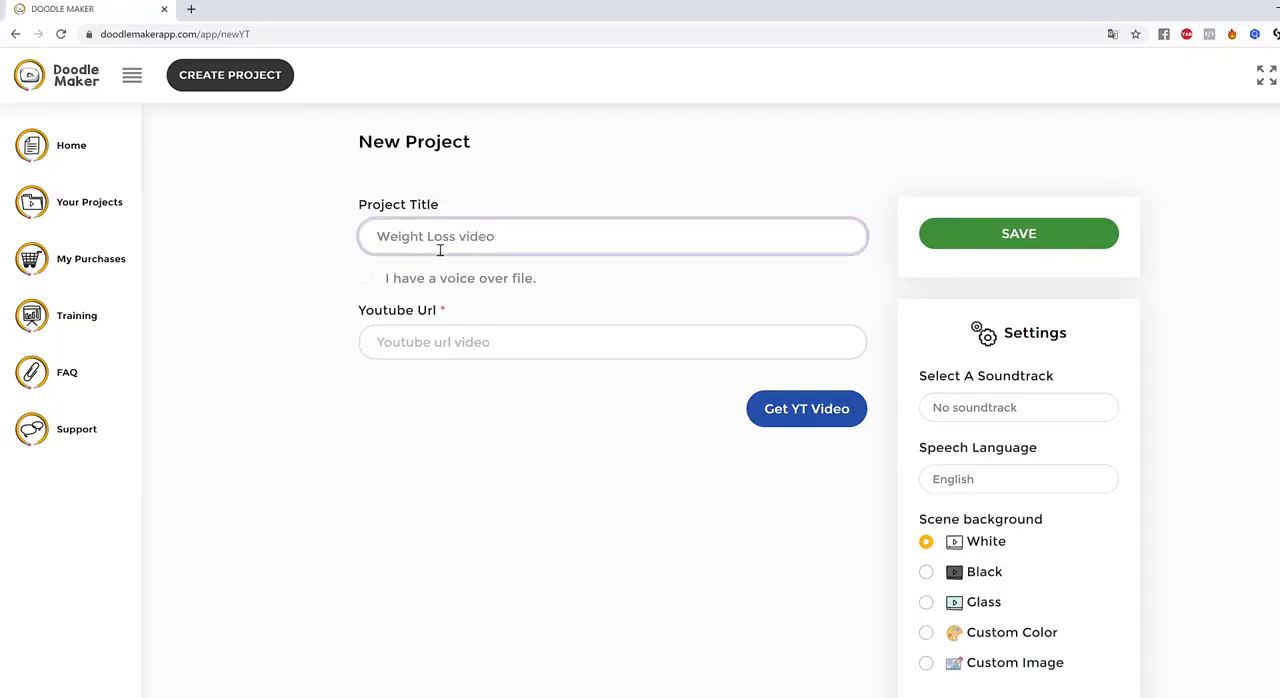
left_click_drag(458, 240, 469, 240)
type("V")
left_click(635, 332)
type("https://www.youtube.com/watch?v=MOs3CvGkdbI")
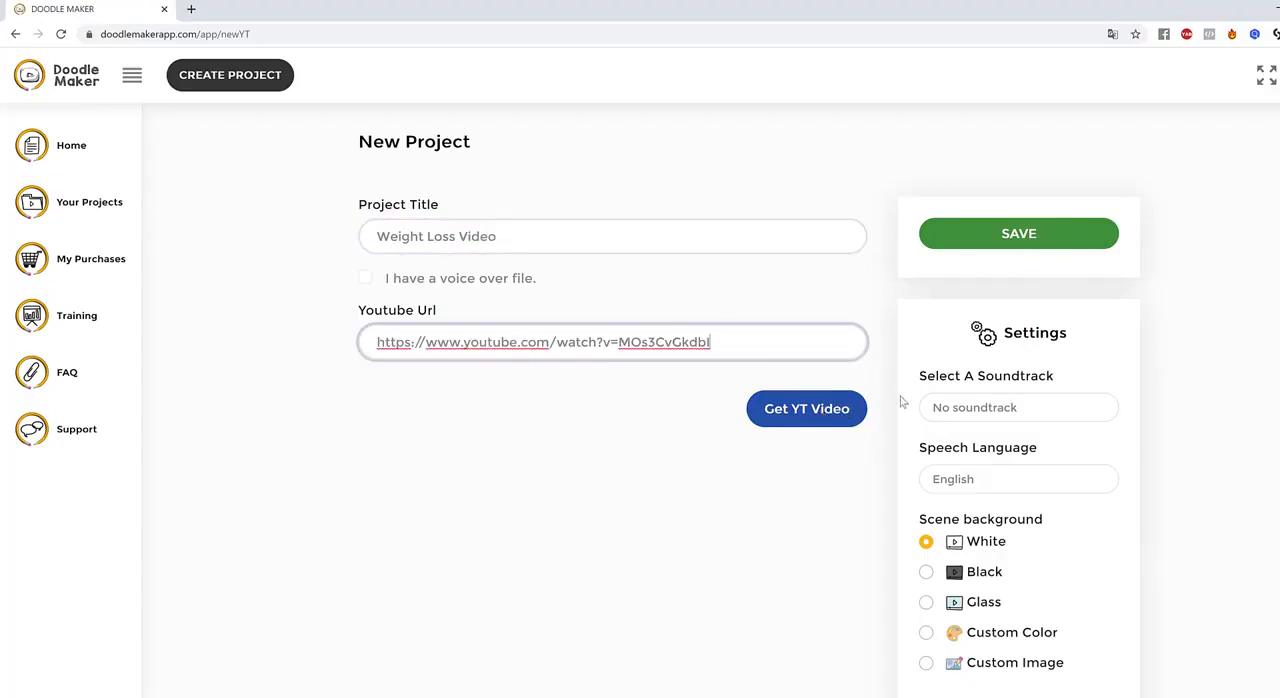
left_click(822, 414)
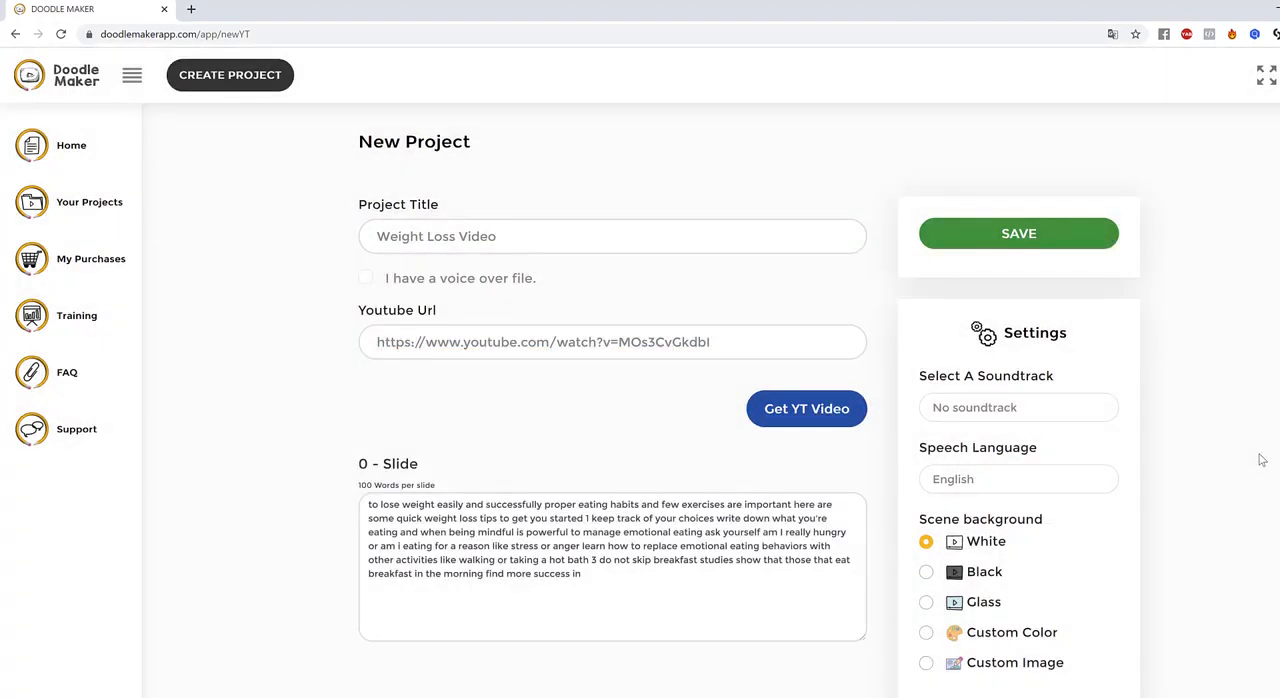
scroll(1151, 452, "down", 1)
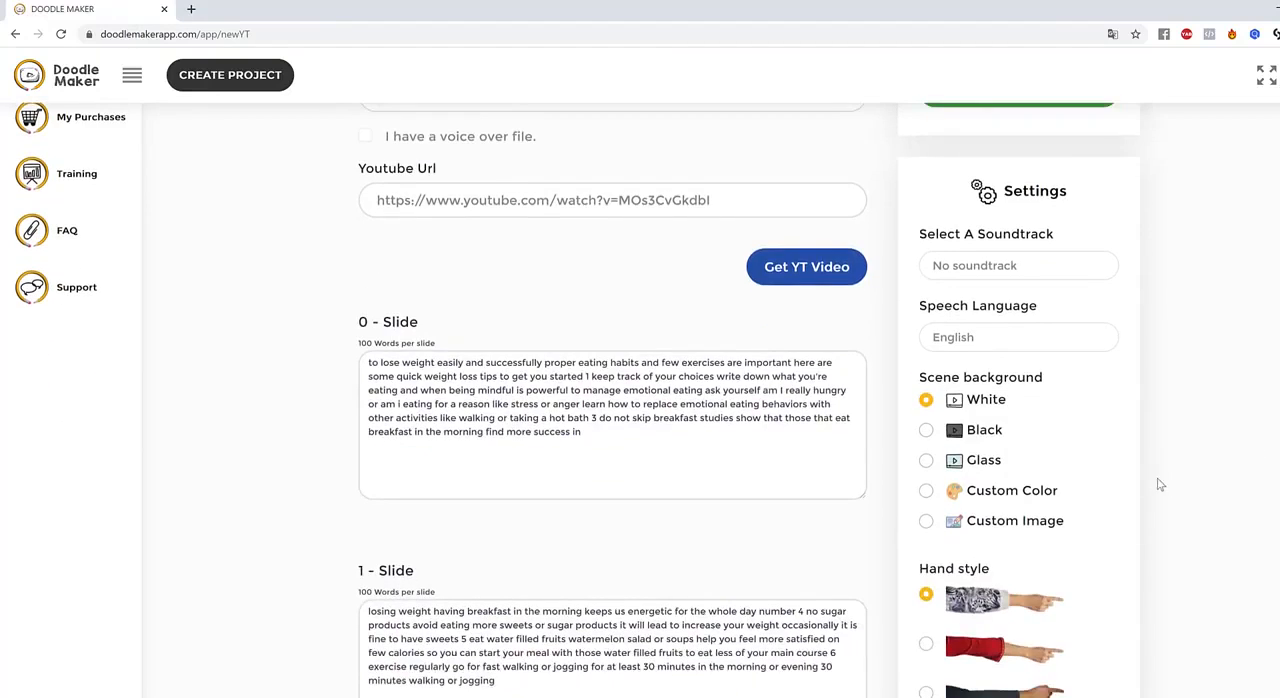
scroll(1160, 478, "down", 3)
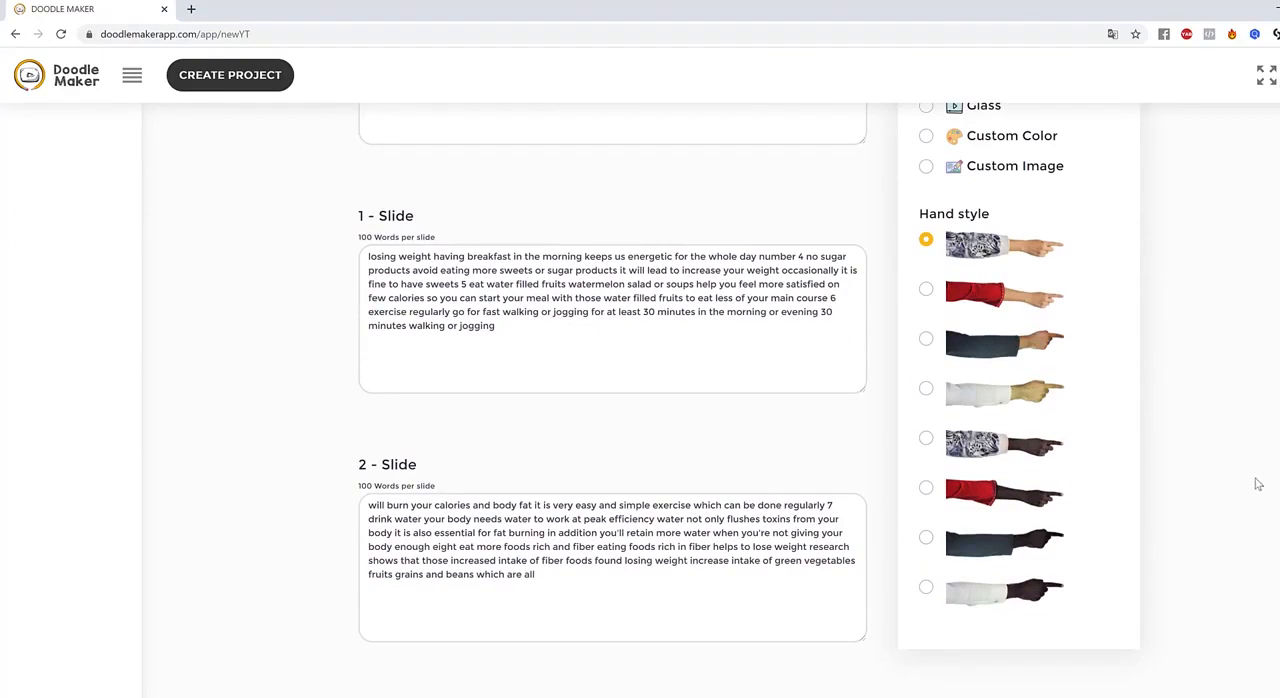
scroll(621, 367, "down", 7)
scroll(586, 428, "up", 10)
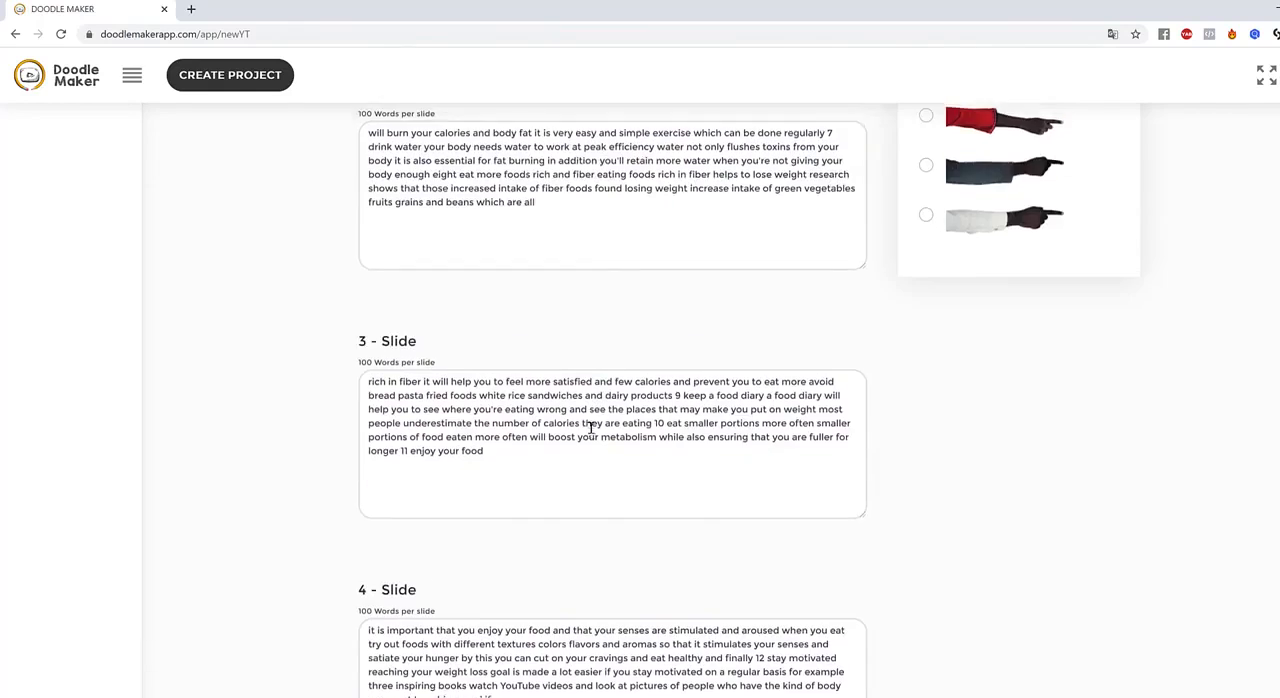
Review the extracted text of the slides and save the Weight Loss Video project
scroll(1217, 428, "up", 3)
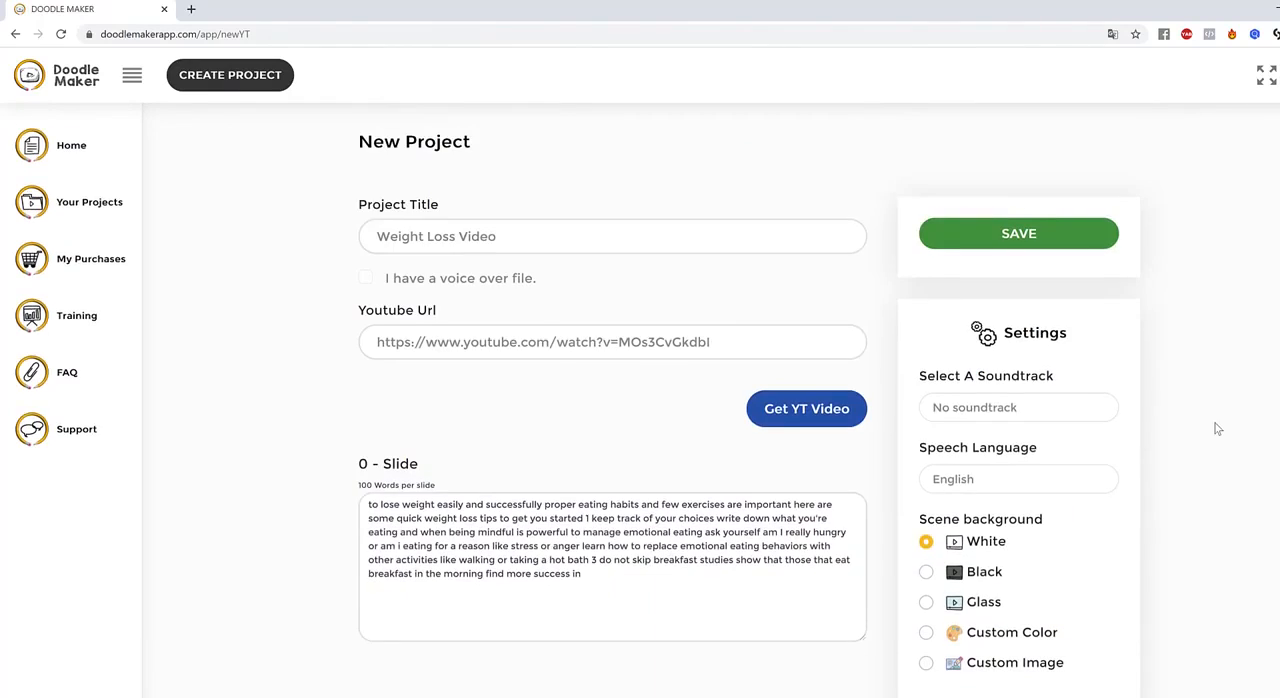
scroll(1214, 423, "down", 4)
left_click_drag(622, 298, 570, 290)
left_click(620, 262)
scroll(703, 294, "up", 2)
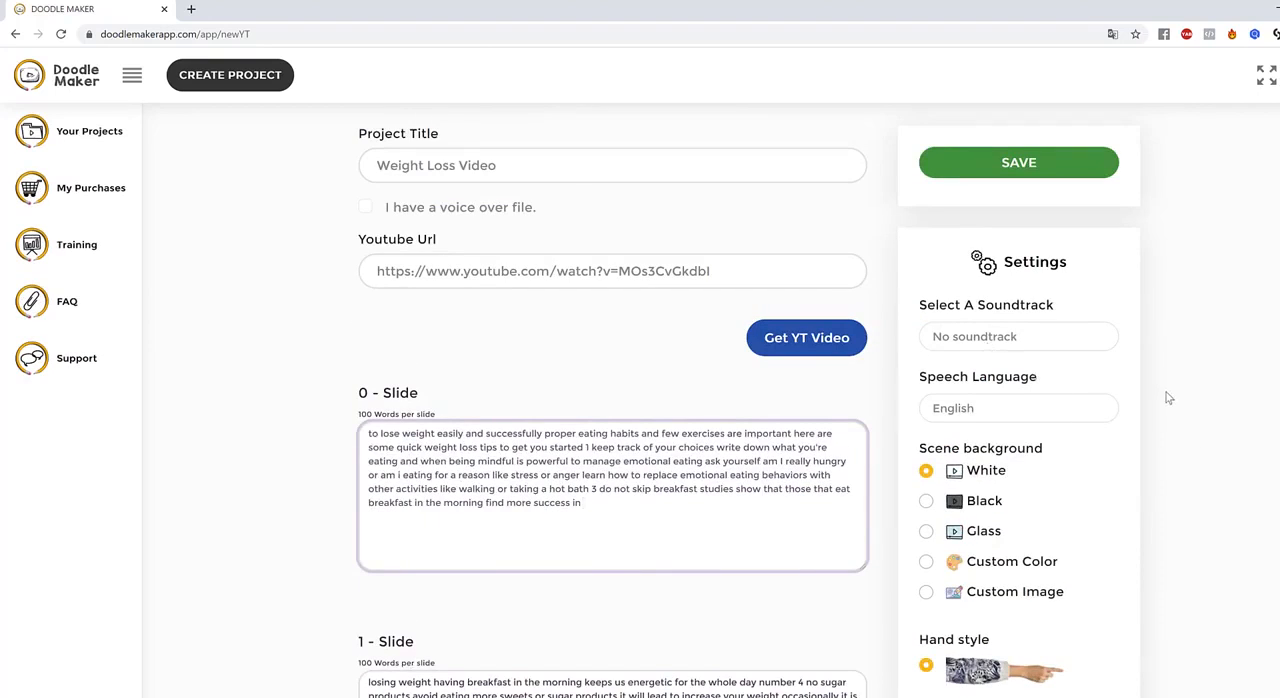
scroll(1166, 397, "up", 1)
scroll(1166, 397, "down", 4)
scroll(1166, 400, "up", 3)
scroll(1166, 404, "up", 1)
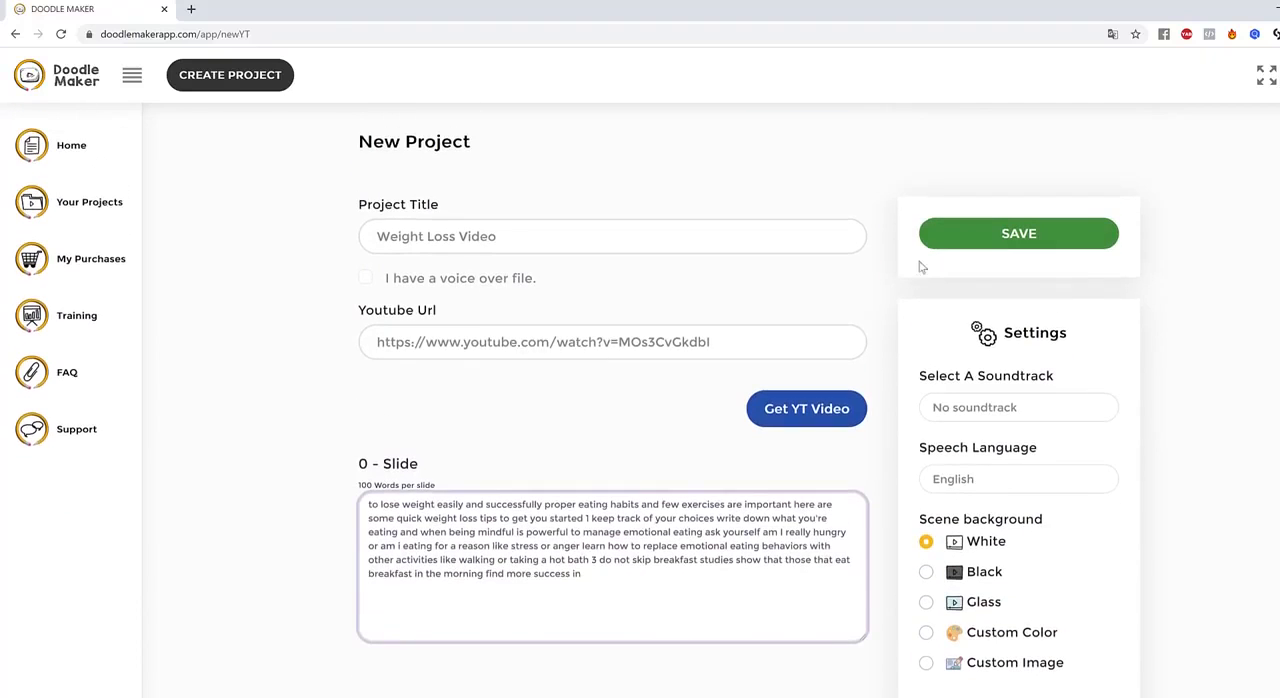
left_click(1054, 238)
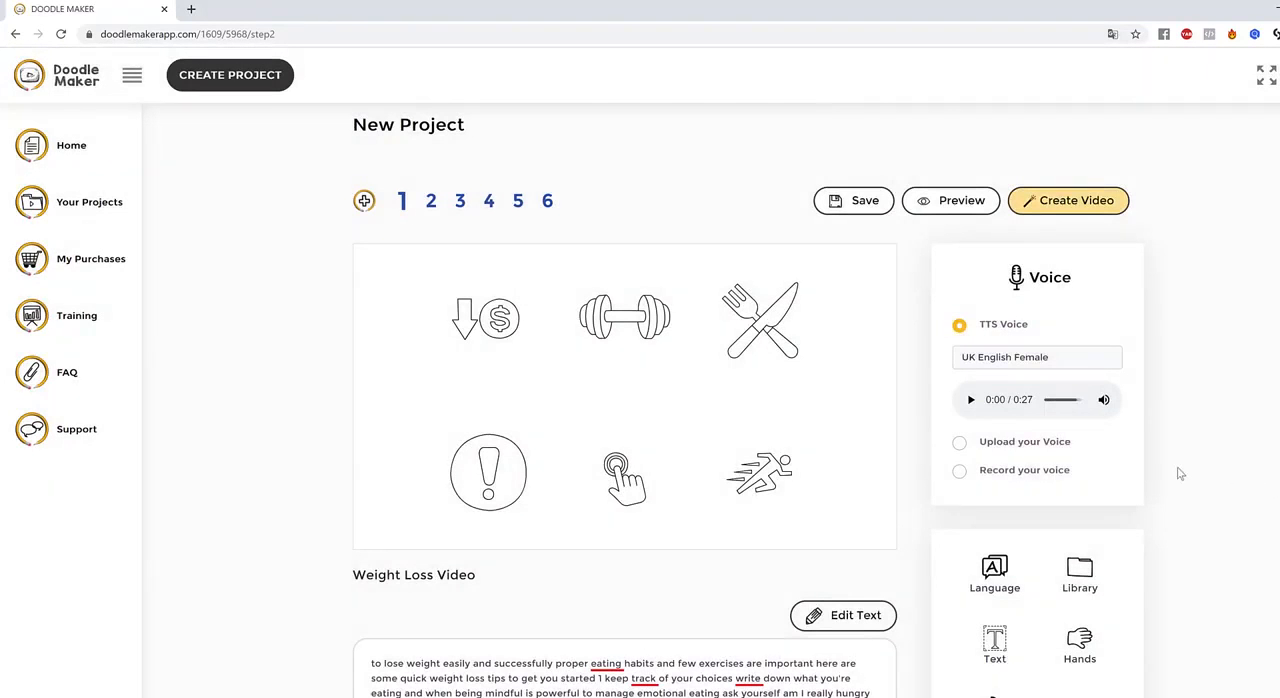
Set the project's speech language to Italian with Auto Translation enabled
scroll(1180, 471, "down", 3)
scroll(1177, 471, "up", 3)
scroll(1120, 475, "down", 2)
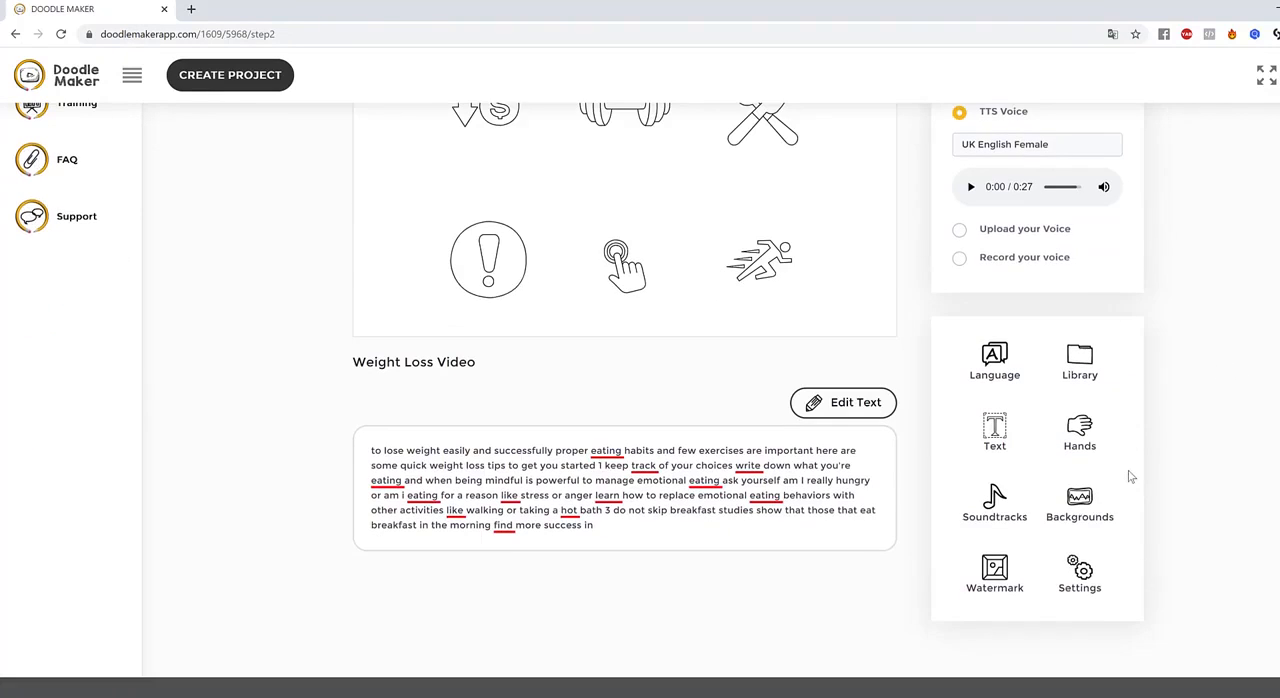
left_click(995, 357)
left_click(655, 155)
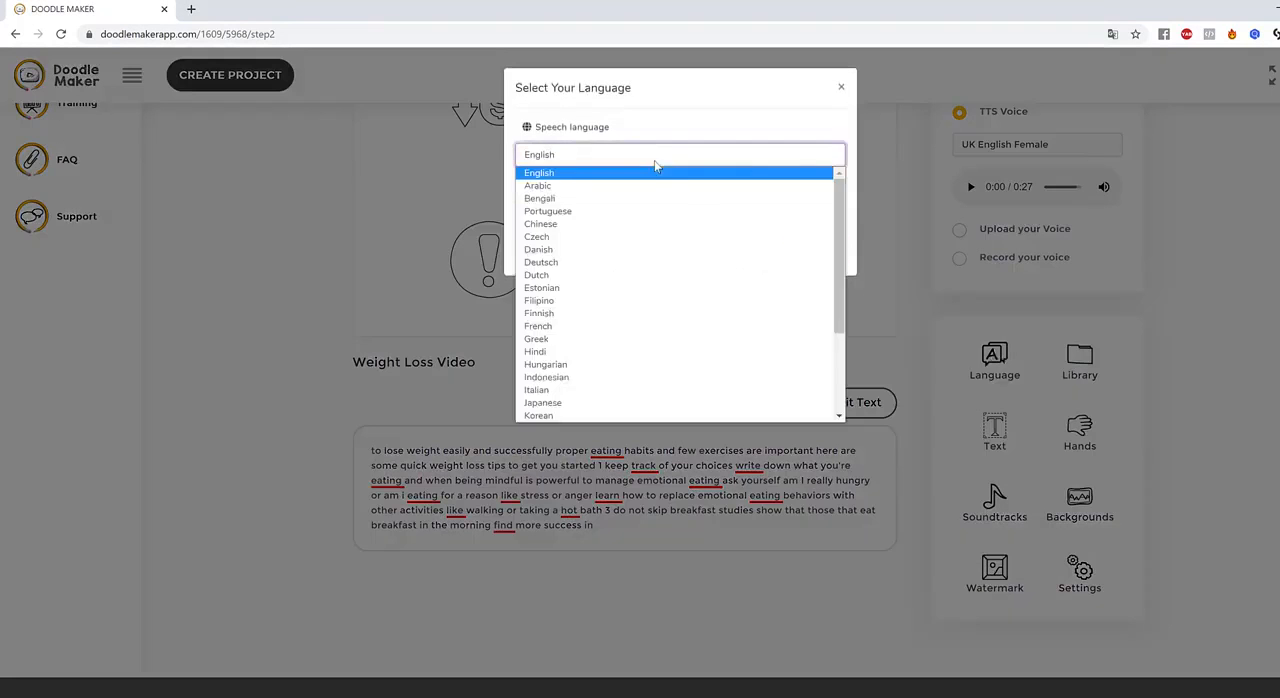
scroll(625, 306, "down", 3)
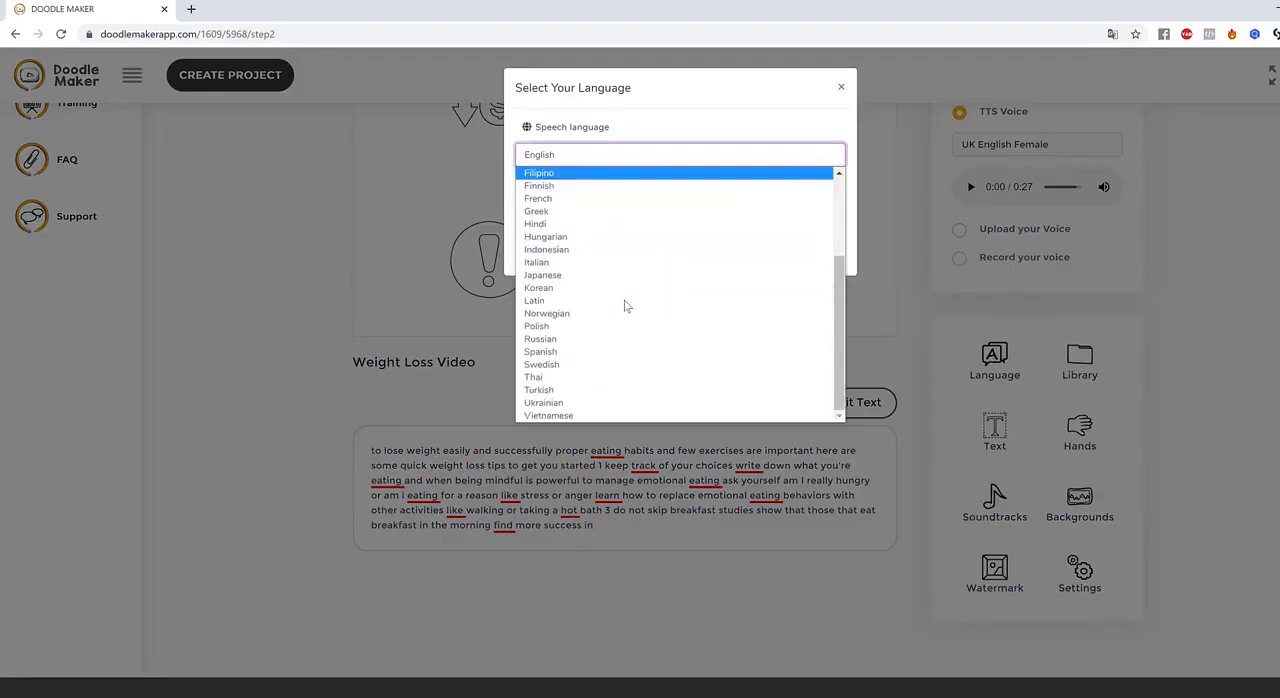
scroll(615, 370, "up", 3)
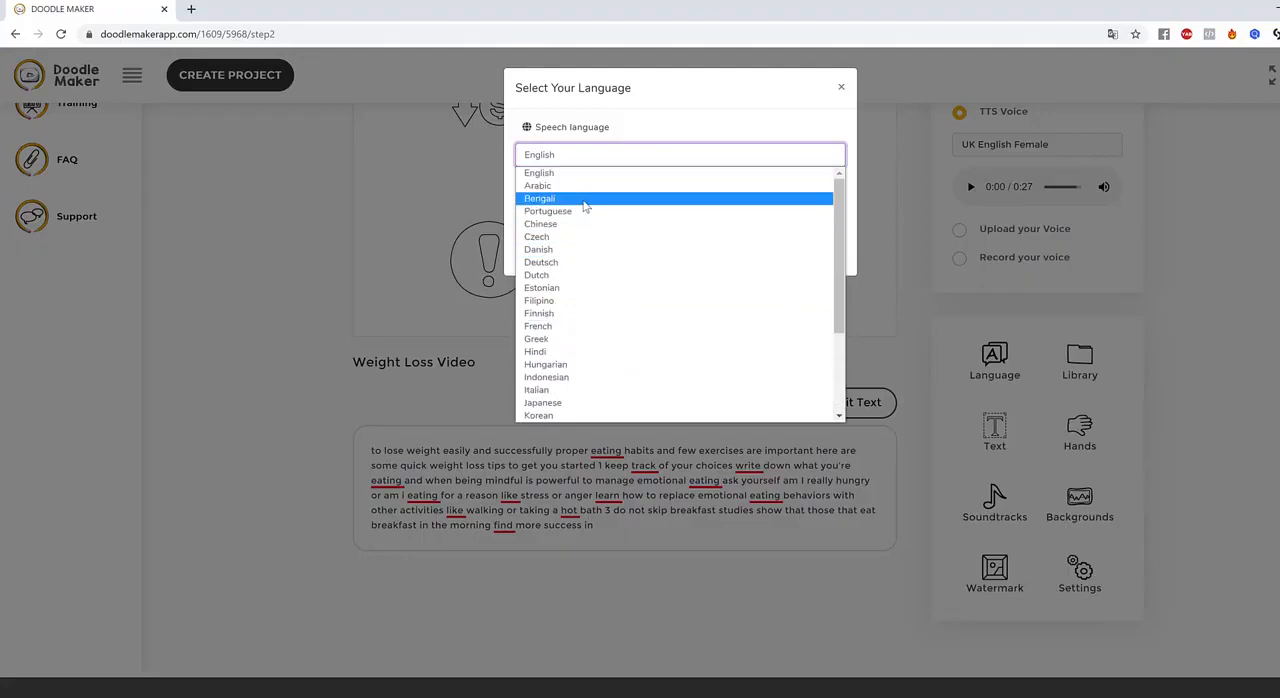
scroll(575, 340, "down", 3)
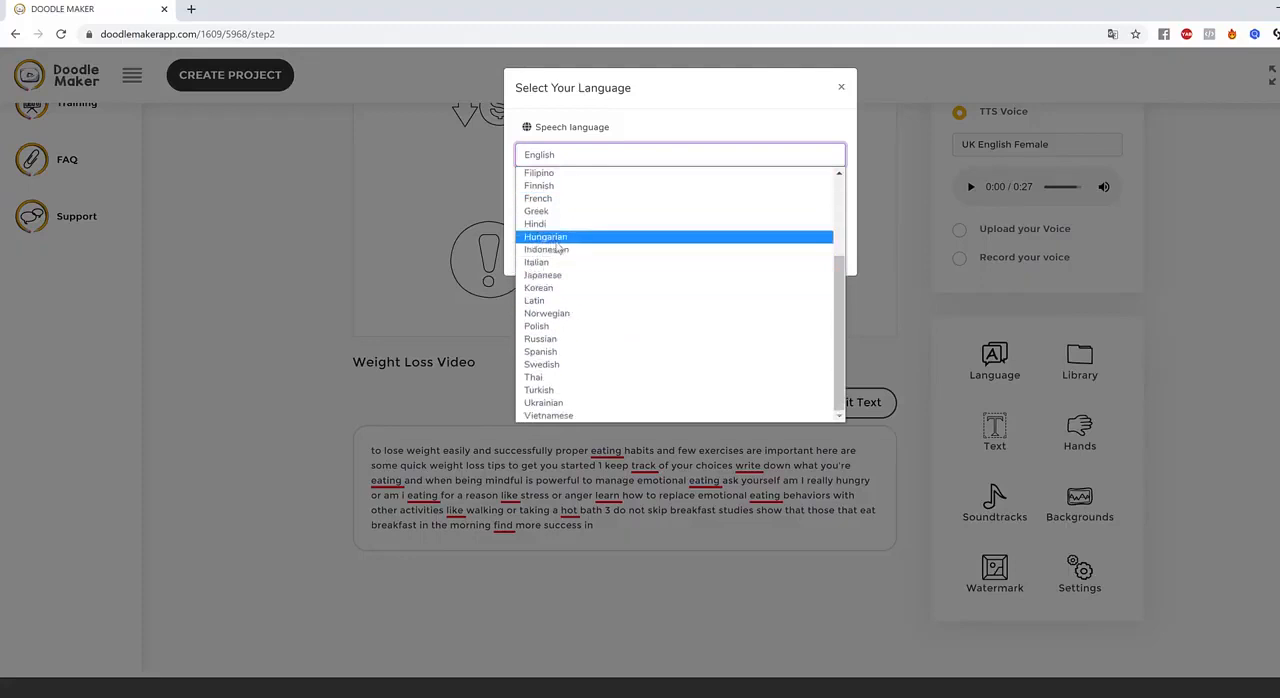
left_click(565, 264)
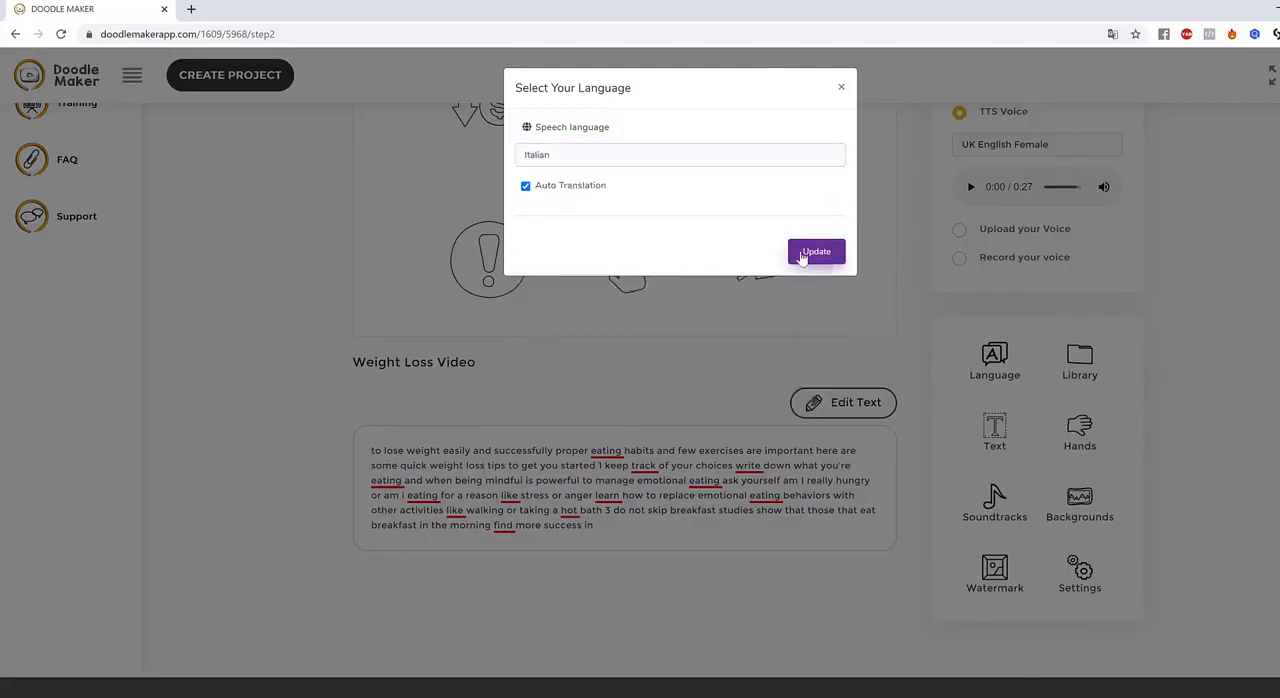
left_click(816, 252)
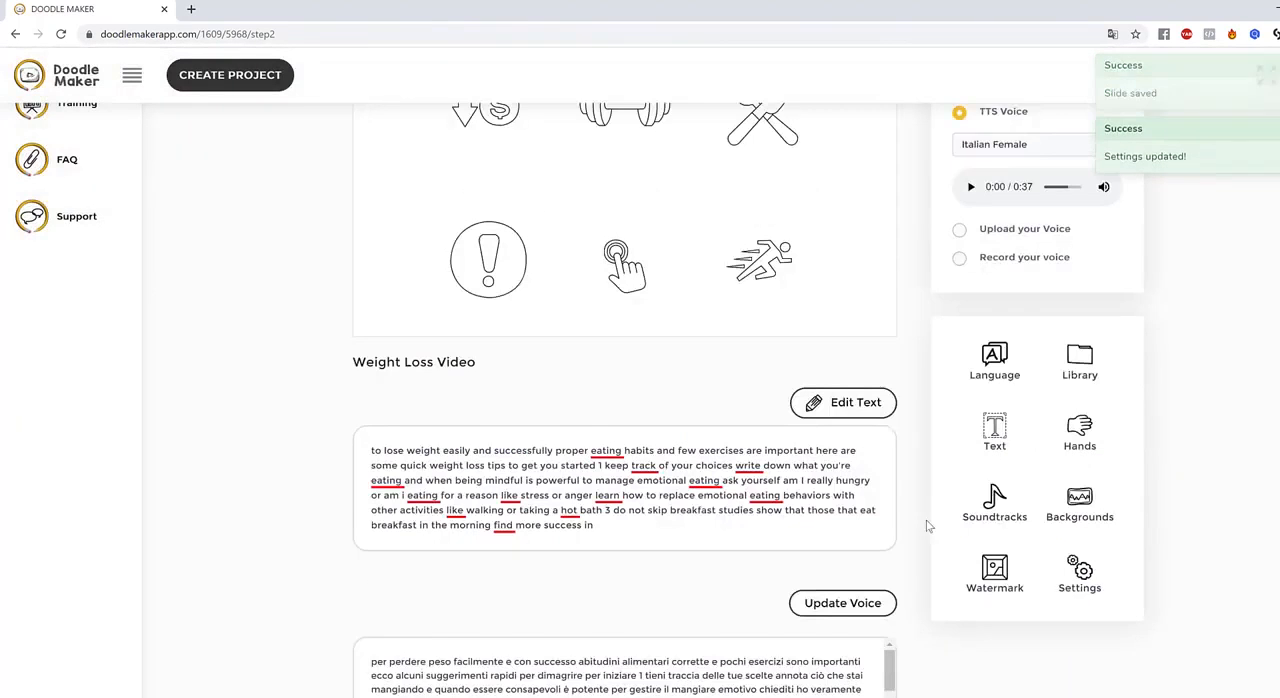
Look over slide 1's translated Italian text and the individual illustrations on its canvas
scroll(926, 523, "down", 2)
left_click_drag(889, 546, 906, 580)
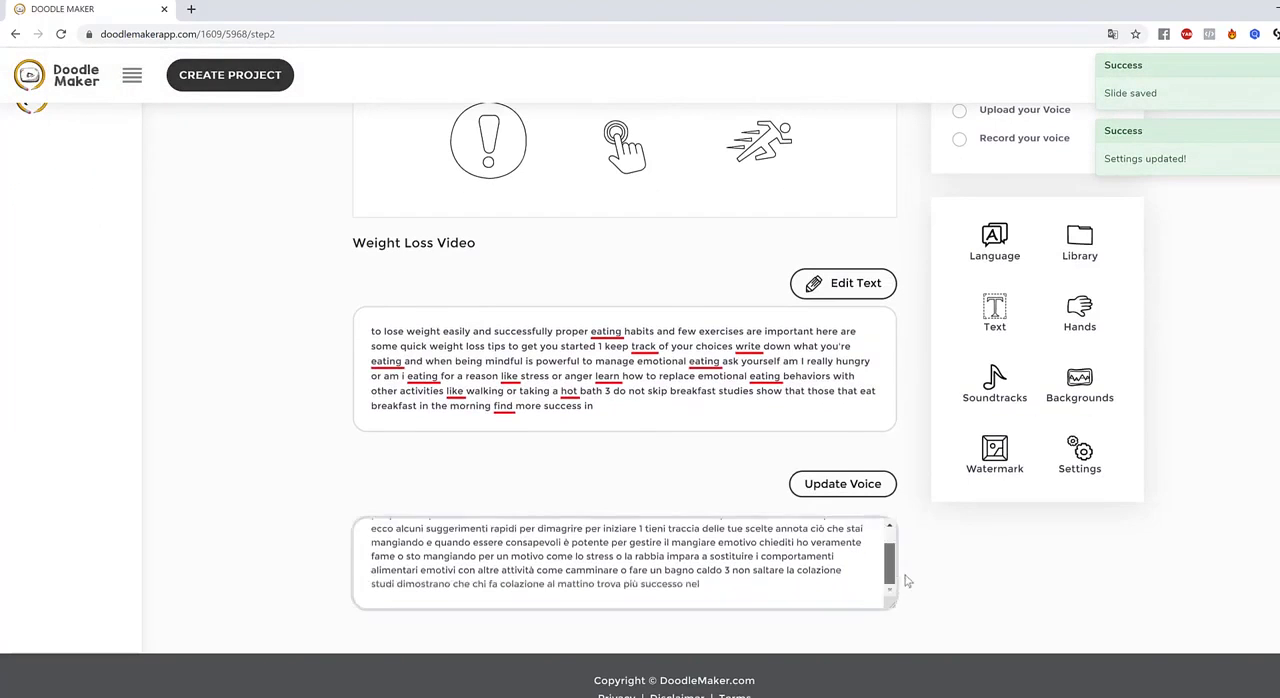
scroll(906, 578, "up", 5)
left_click(760, 330)
left_click(765, 470)
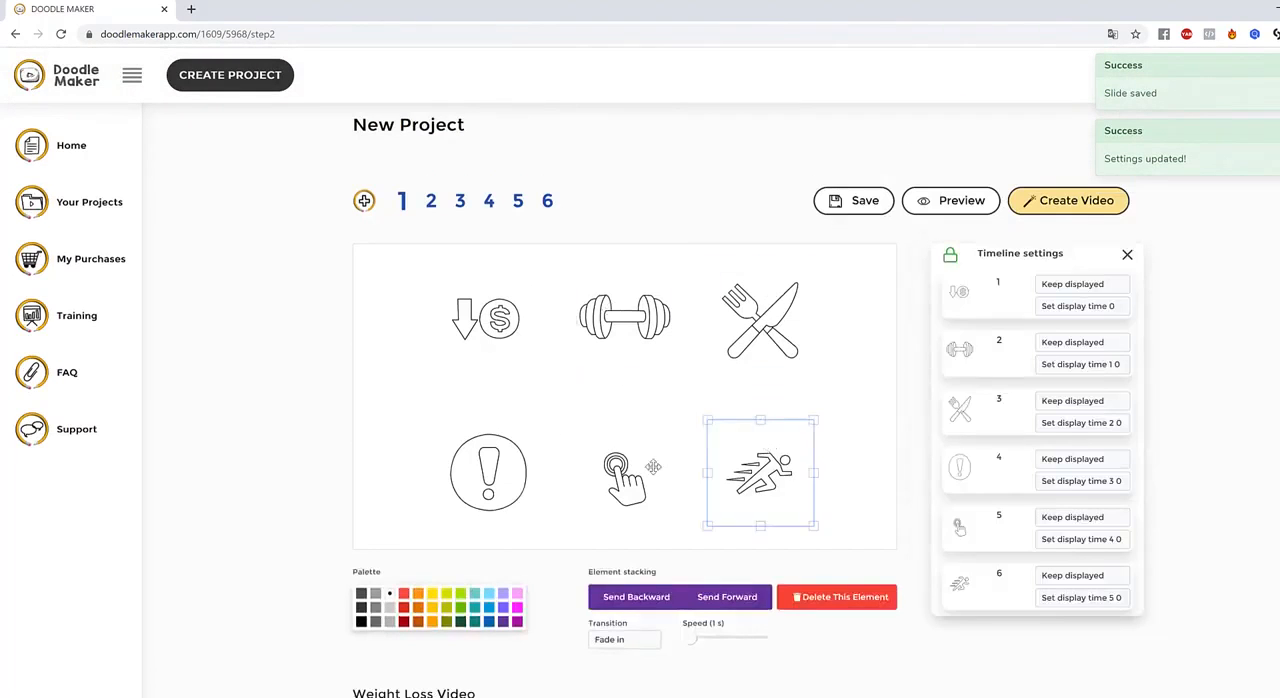
left_click(622, 470)
left_click(505, 440)
left_click(490, 318)
left_click(1225, 326)
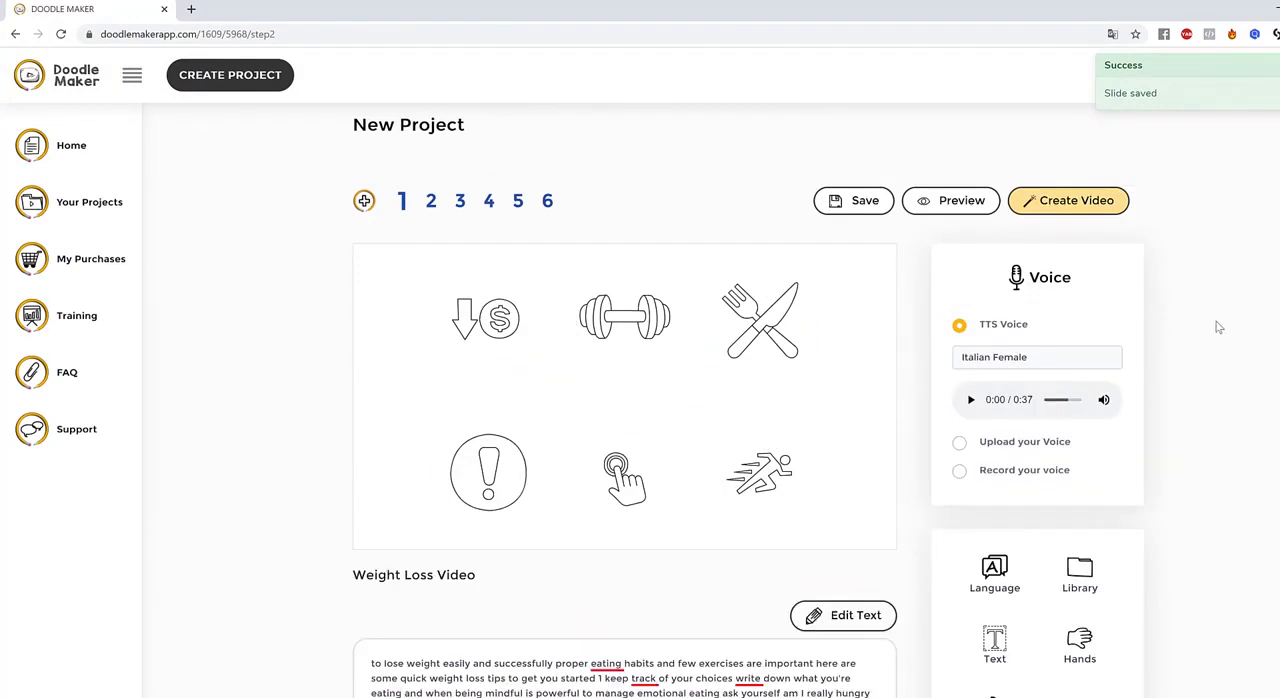
Set slide 1's text-to-speech voice to Italian - Alessia (Female) and check the translated text
left_click(993, 362)
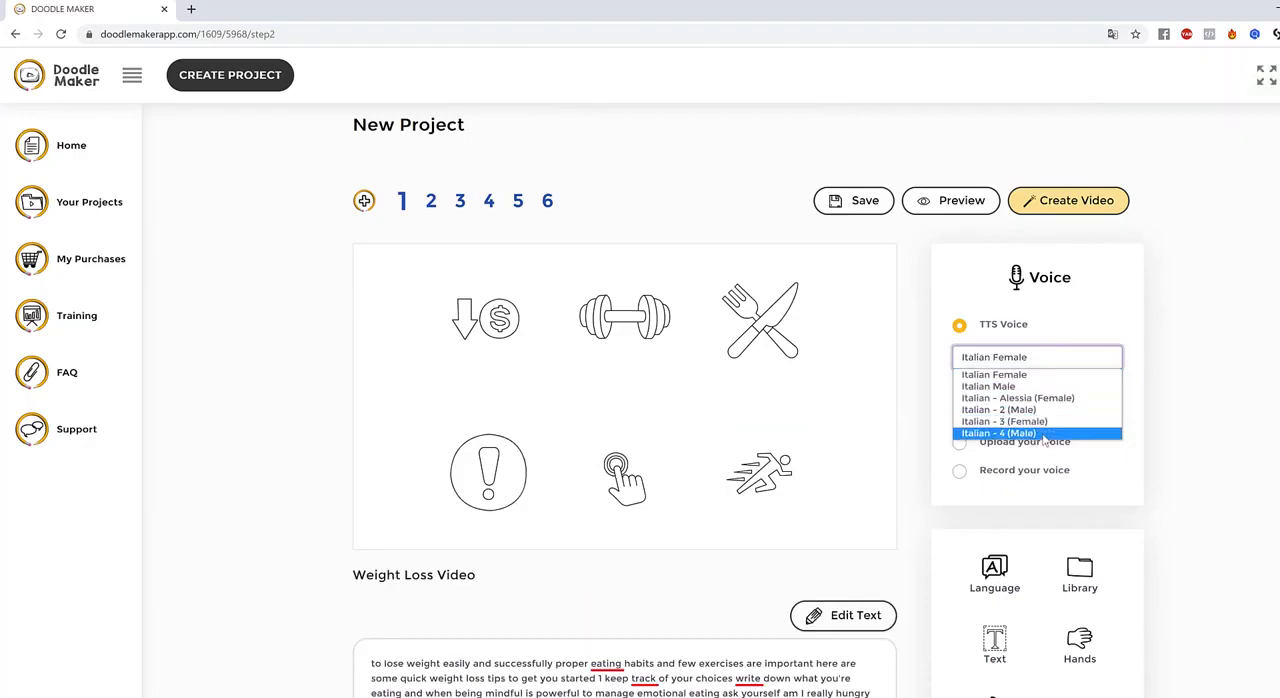
left_click(1040, 398)
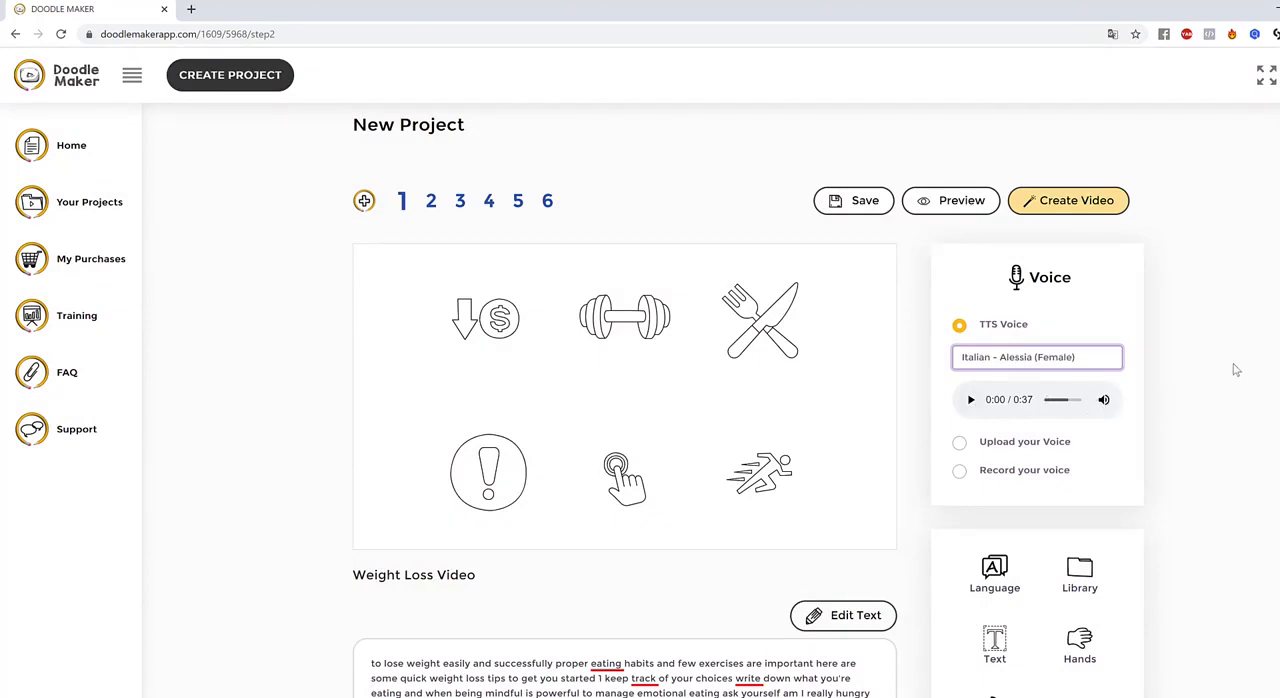
scroll(616, 310, "down", 5)
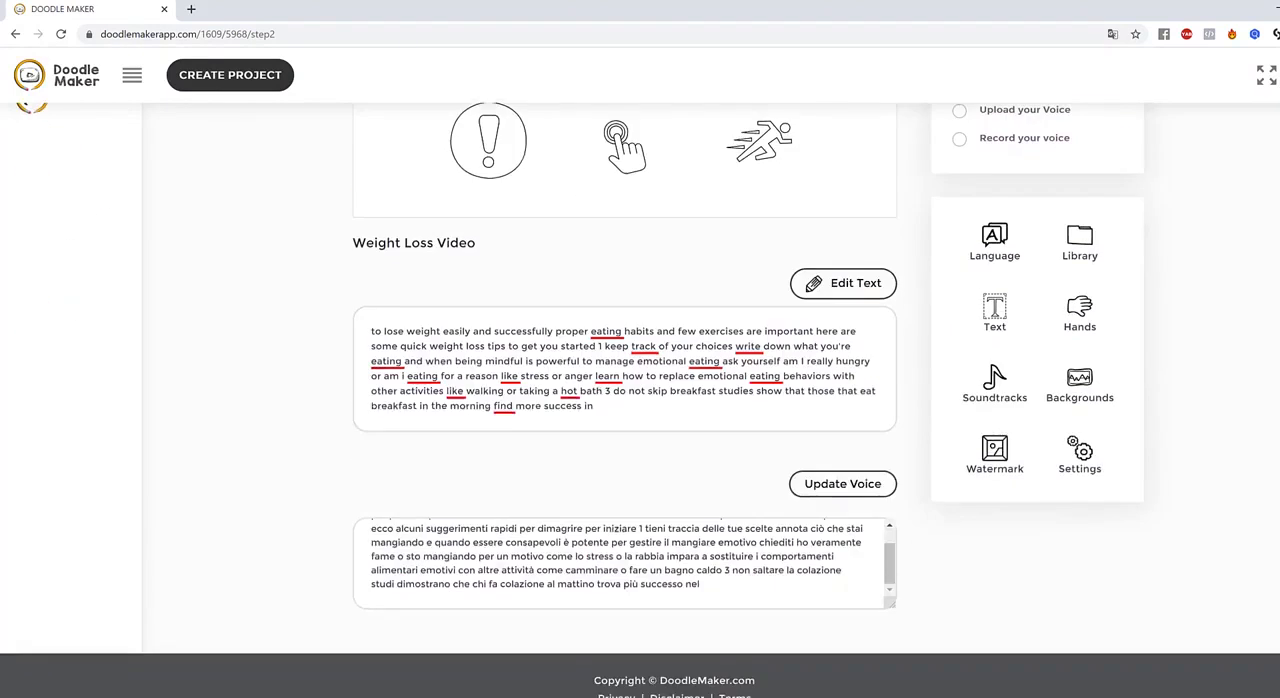
Recolor slide 1's illustrations: the arrow and dollar icon red, the dumbbell dark red and the tapping hand dark green
scroll(614, 308, "up", 4)
left_click(525, 269)
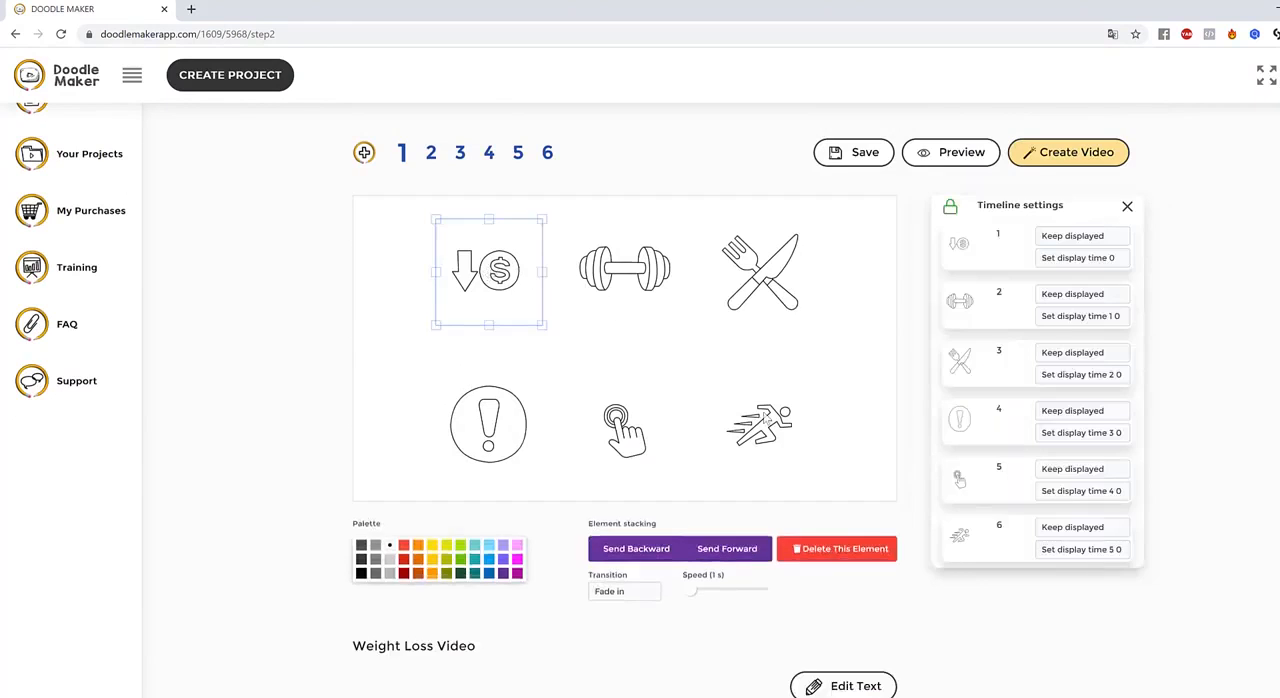
left_click(404, 546)
left_click(632, 298)
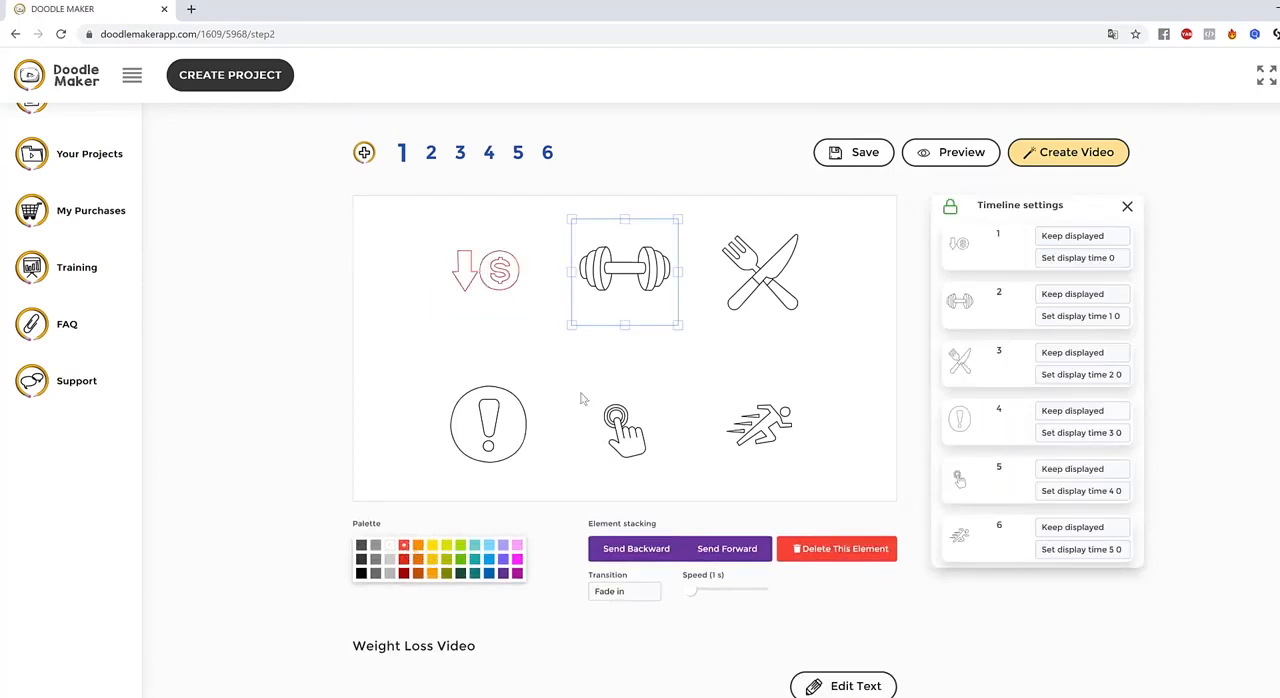
left_click(404, 576)
left_click(634, 428)
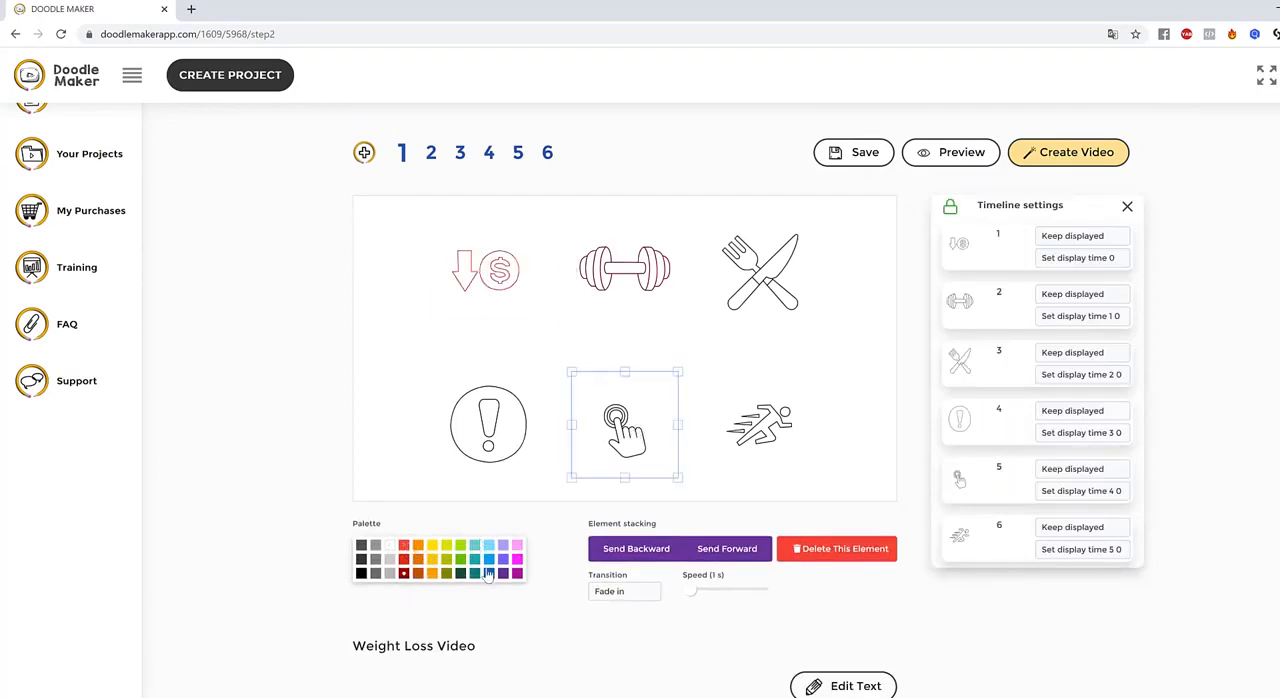
left_click(460, 574)
left_click(778, 424)
left_click(500, 446)
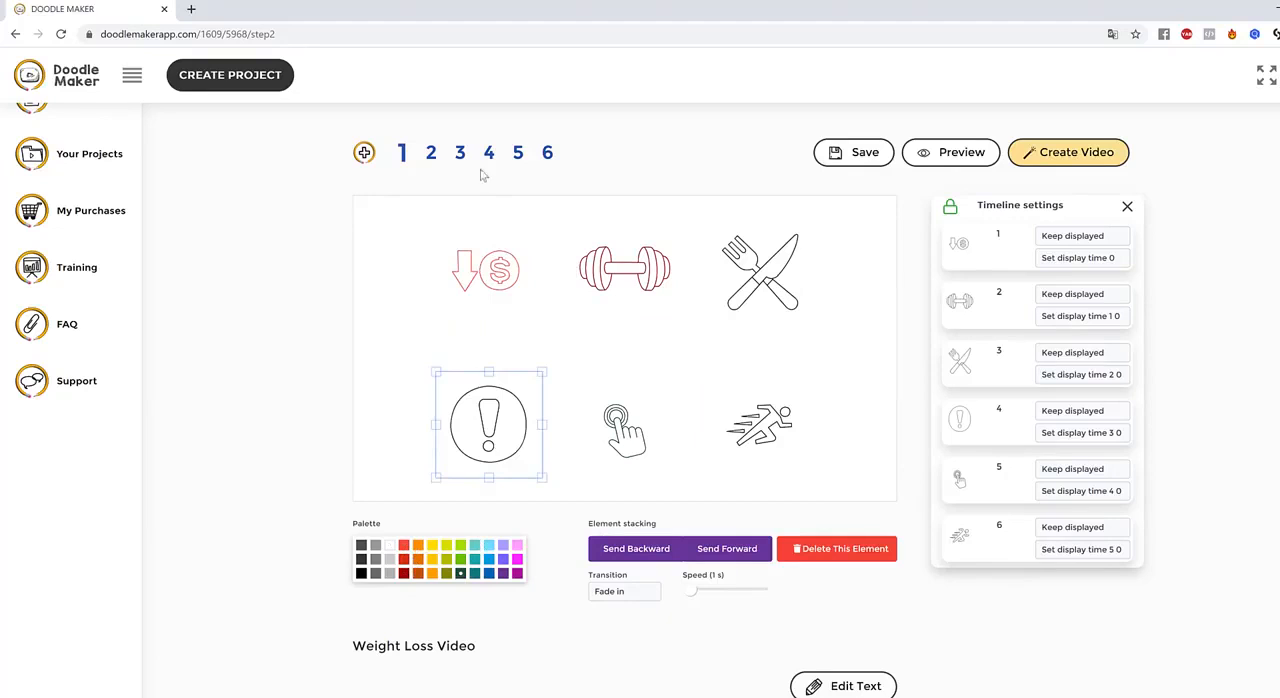
Go through slide 2 to slide 5 and examine slide 5's illustrations and translated text
left_click(428, 153)
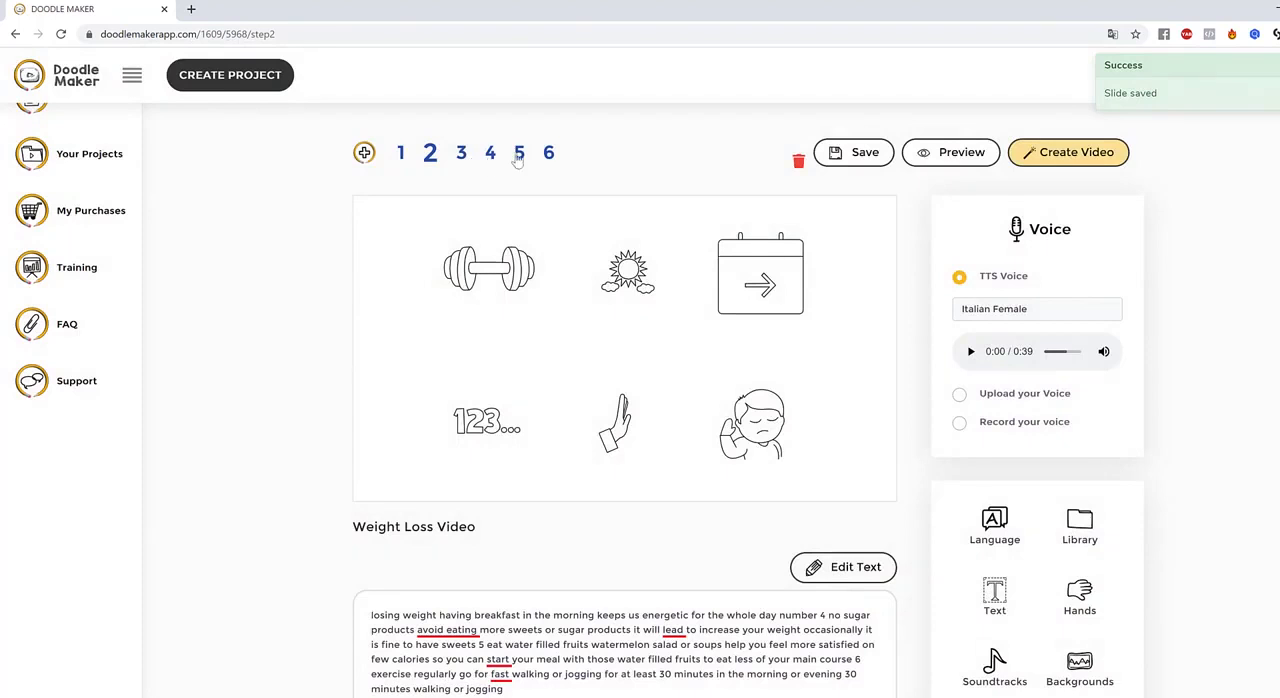
left_click(519, 156)
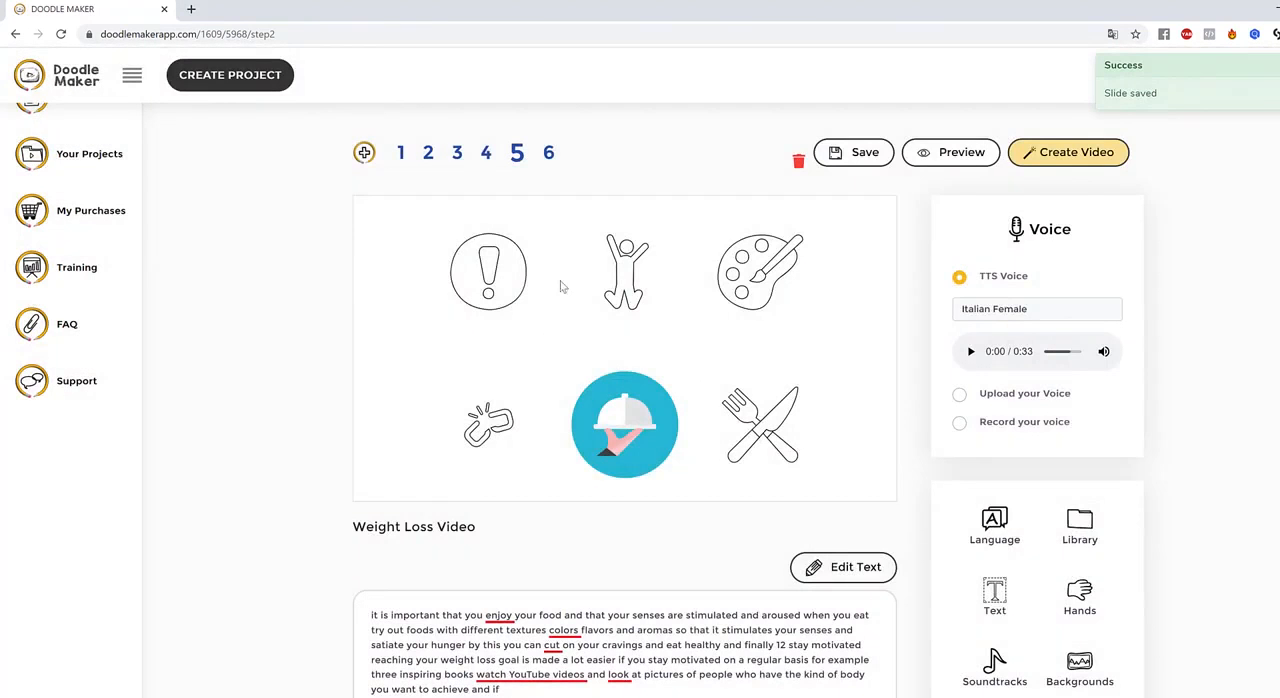
left_click(750, 271)
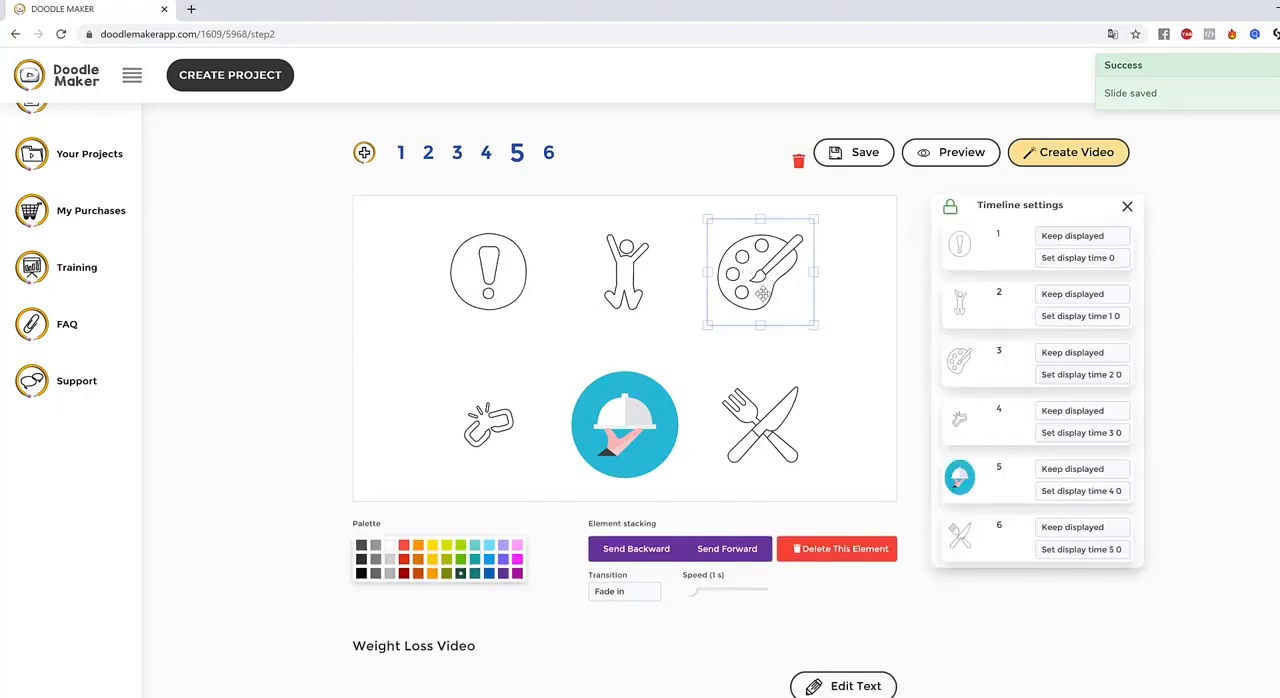
scroll(633, 288, "down", 3)
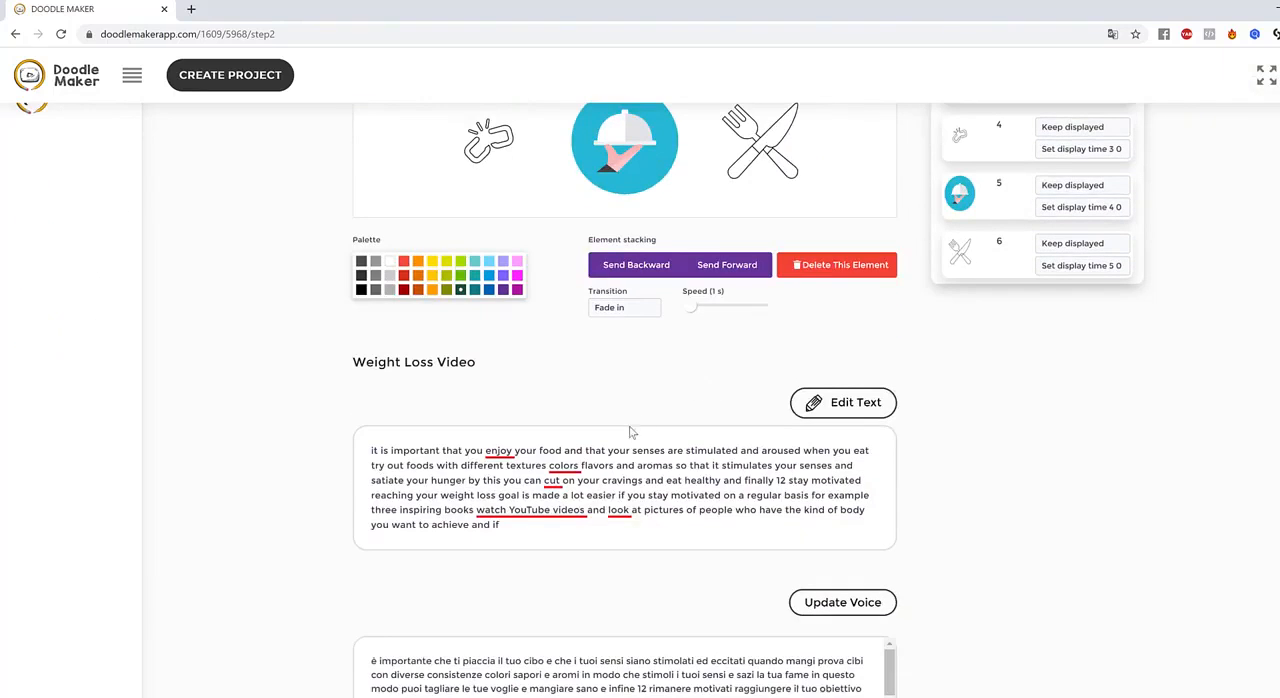
scroll(797, 452, "up", 3)
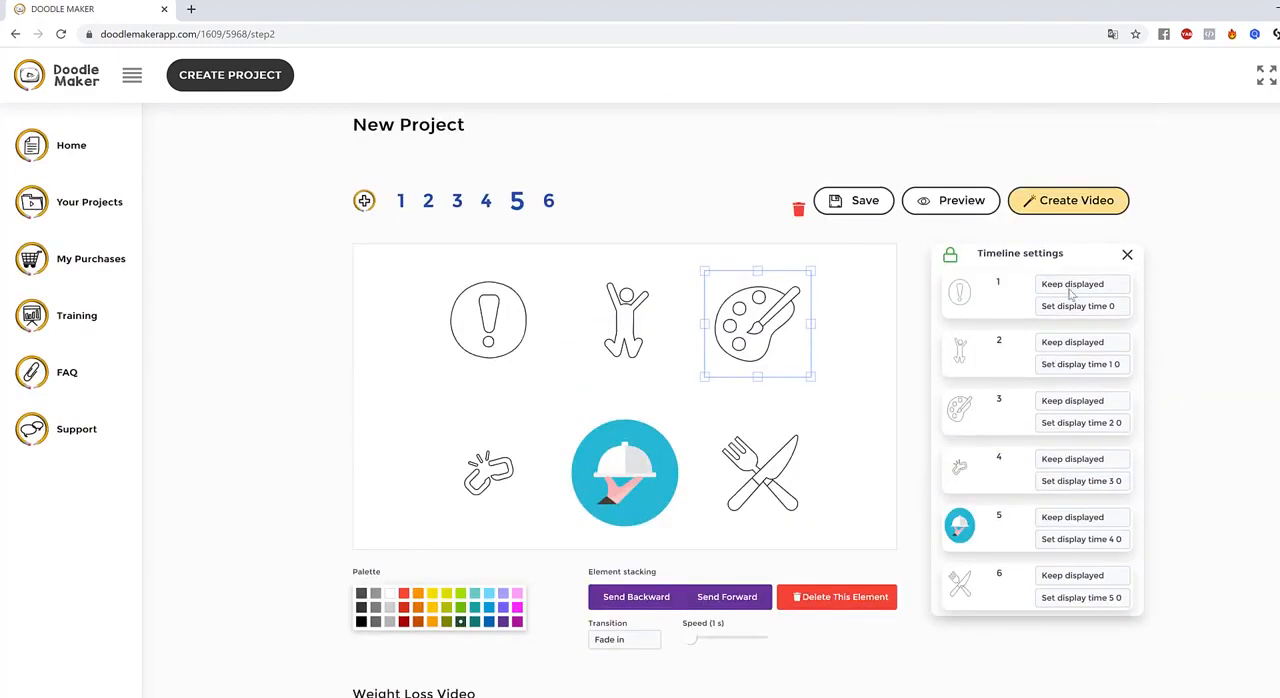
left_click(863, 355)
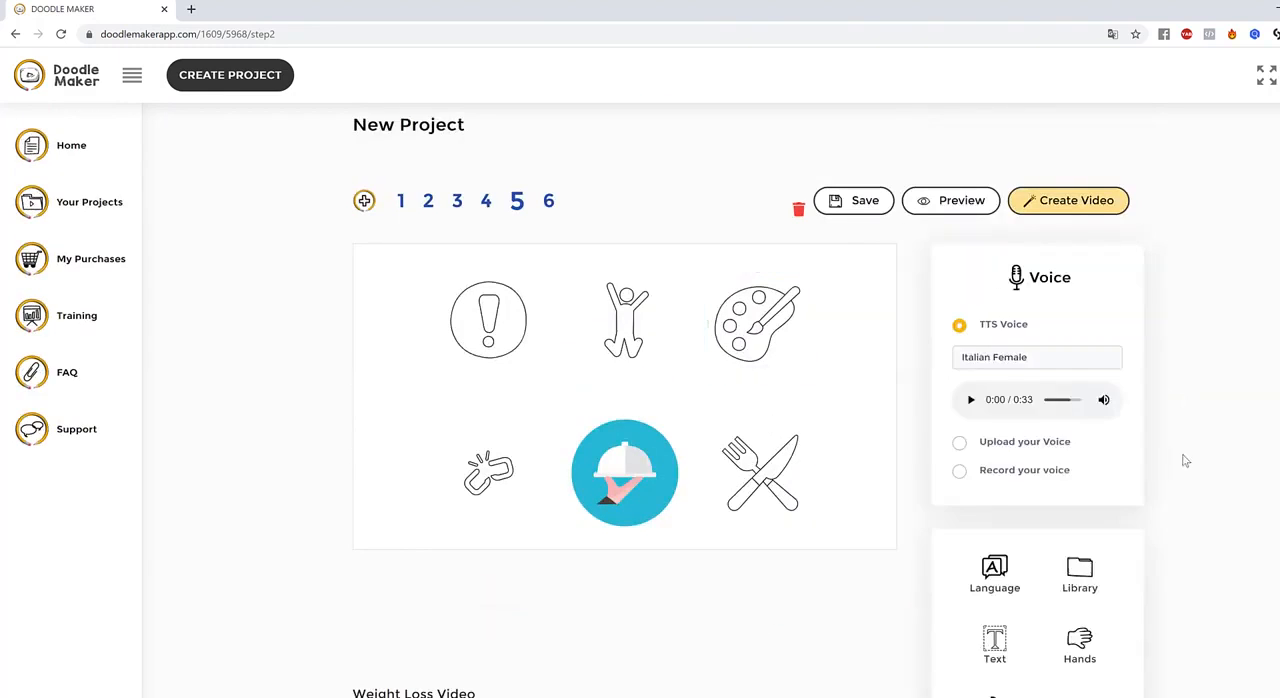
Search the JumpStory library for "happy" and add the colored laughing elf face with a green hat to slide 5
scroll(1010, 440, "down", 3)
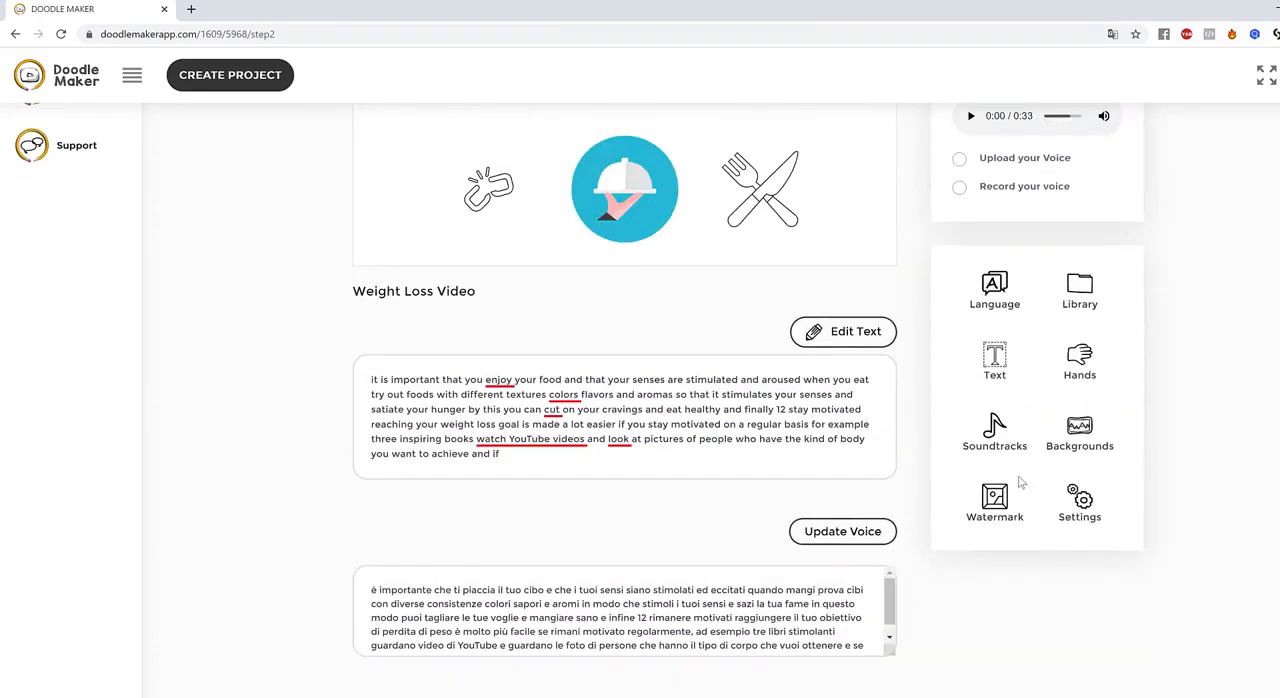
left_click(1088, 292)
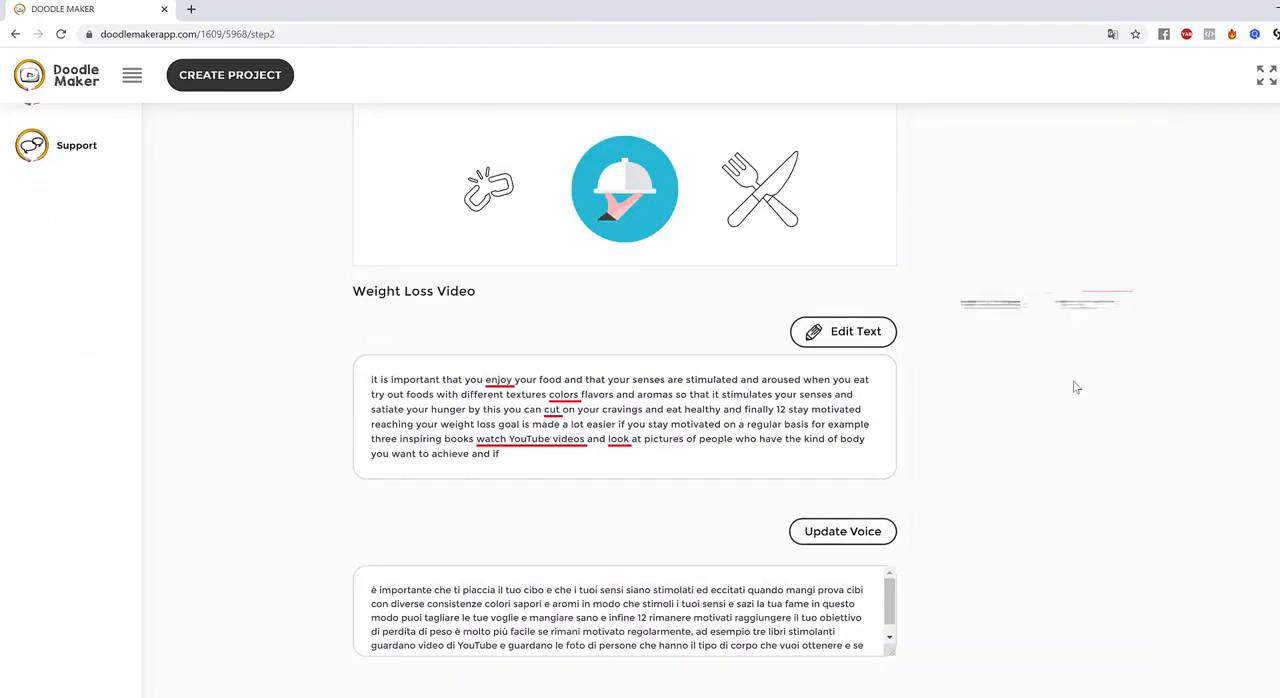
left_click(979, 193)
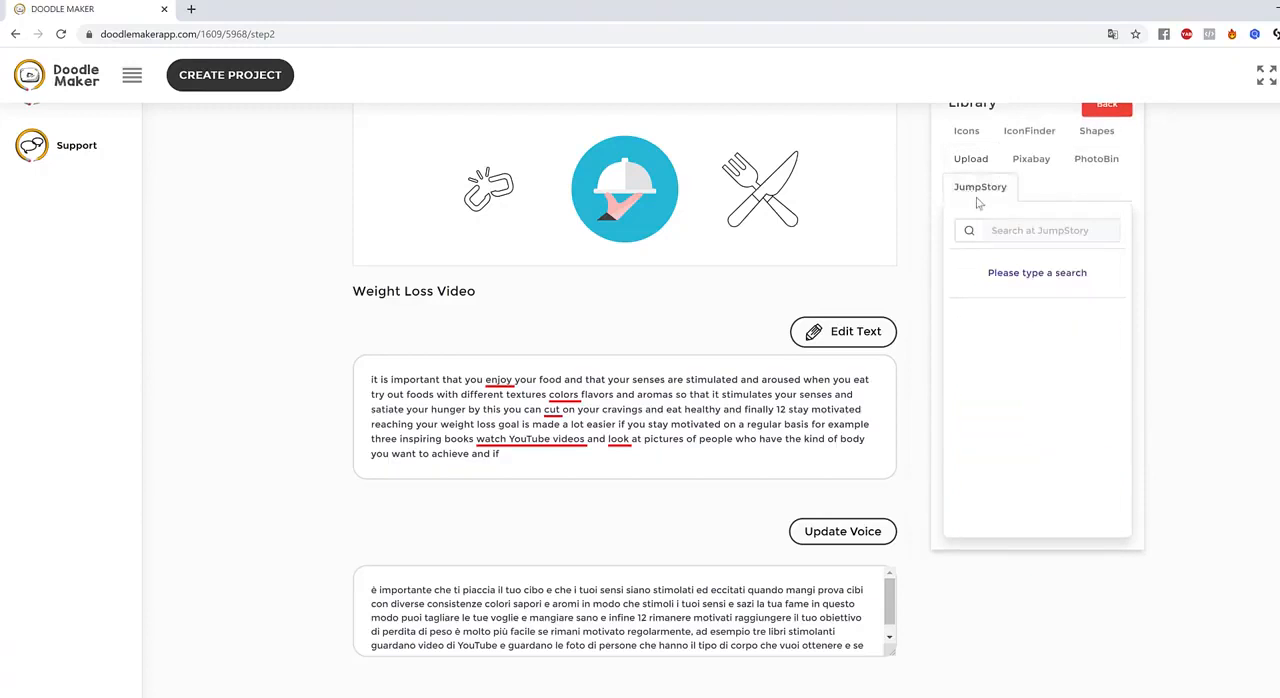
left_click(1021, 230)
type("happy")
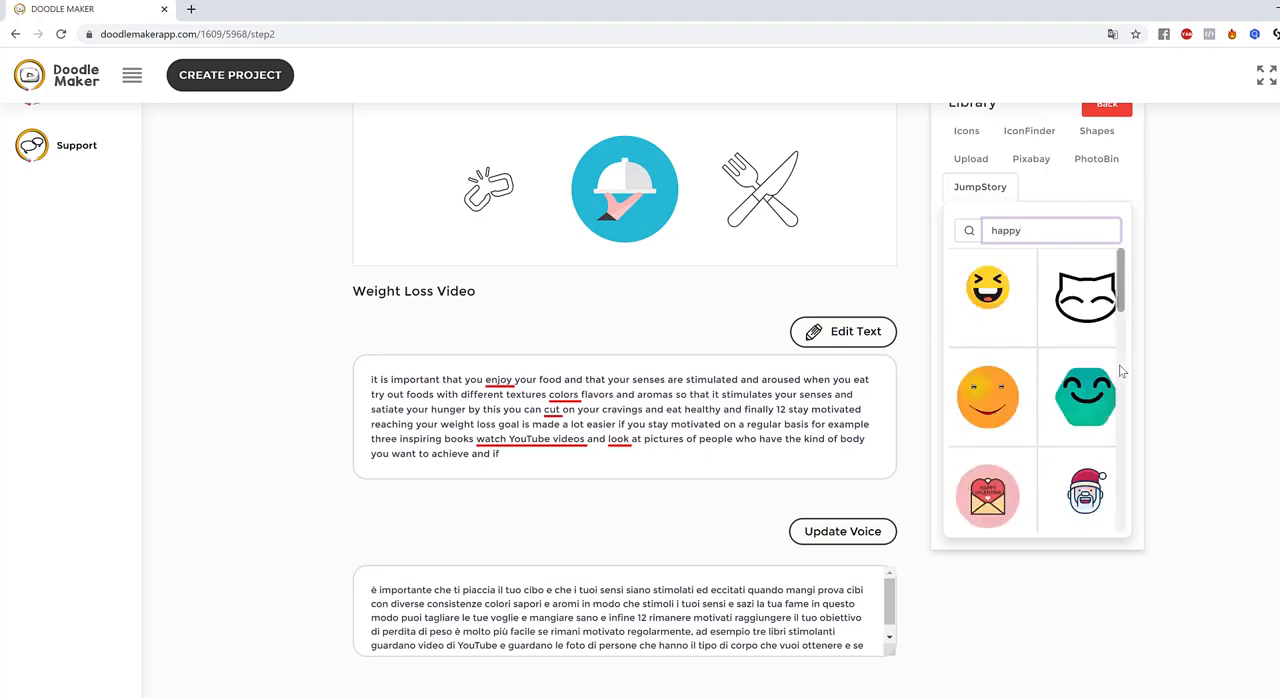
scroll(1006, 363, "down", 2)
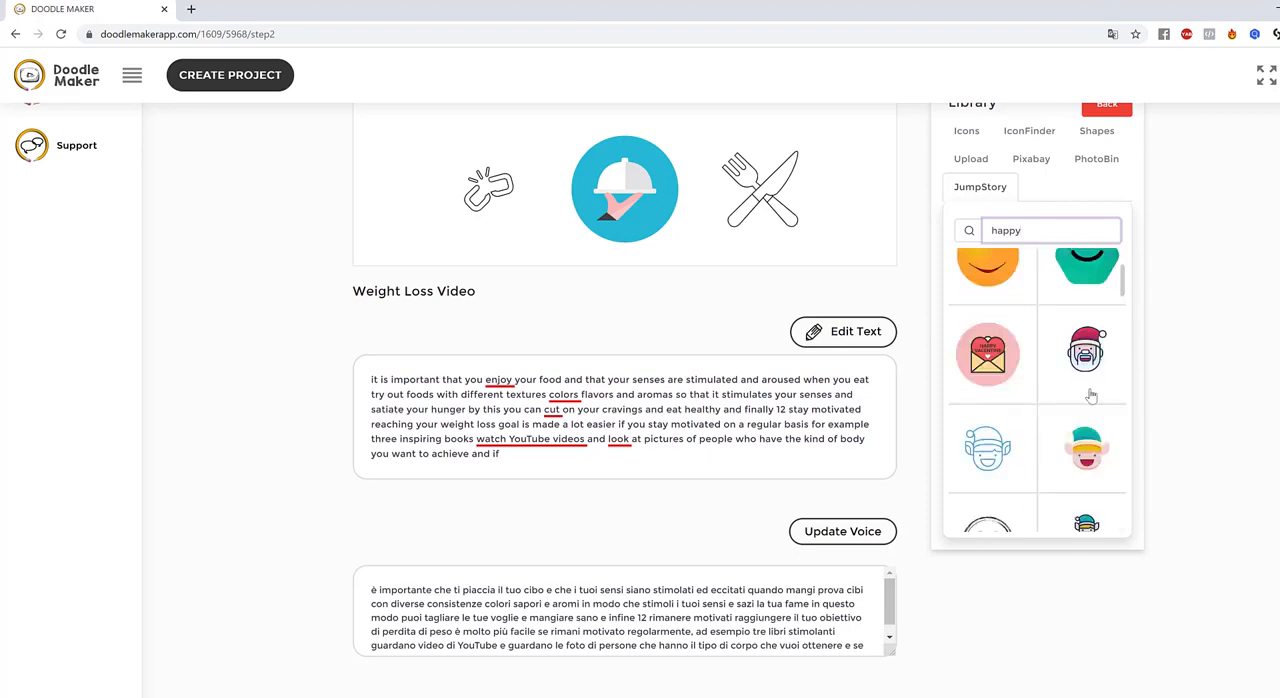
scroll(1091, 397, "up", 3)
scroll(1095, 330, "down", 5)
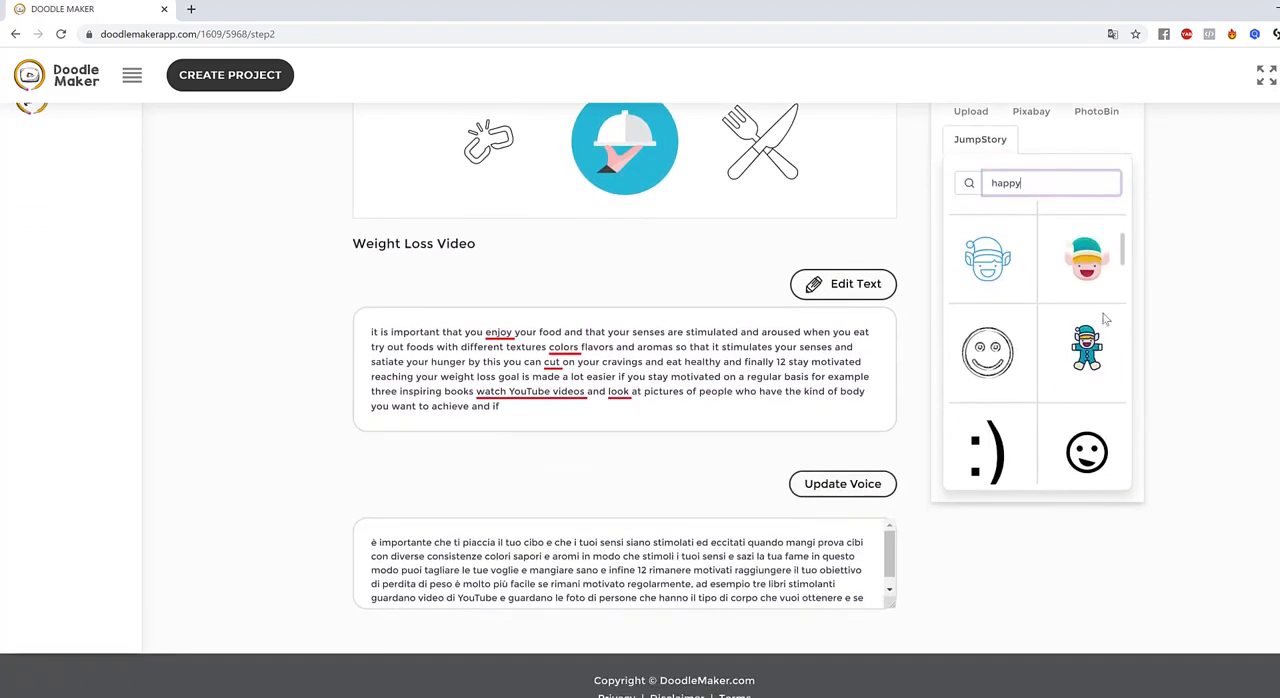
left_click_drag(1123, 252, 1171, 266)
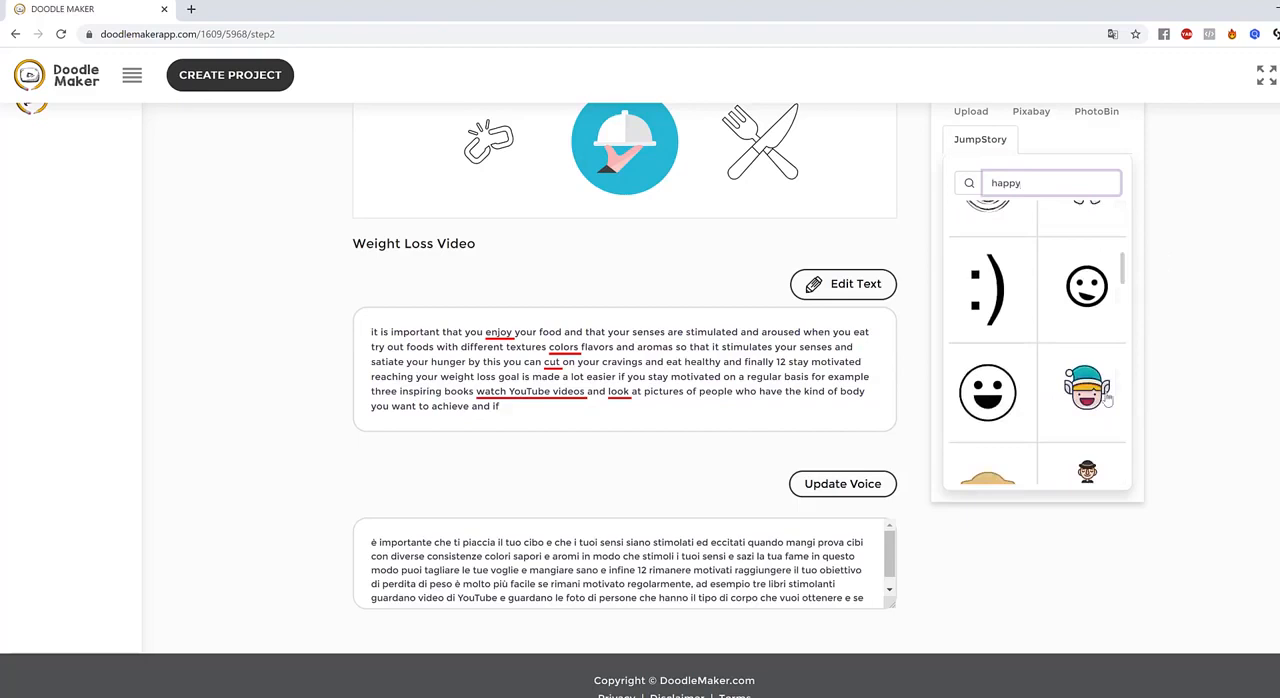
left_click(1097, 400)
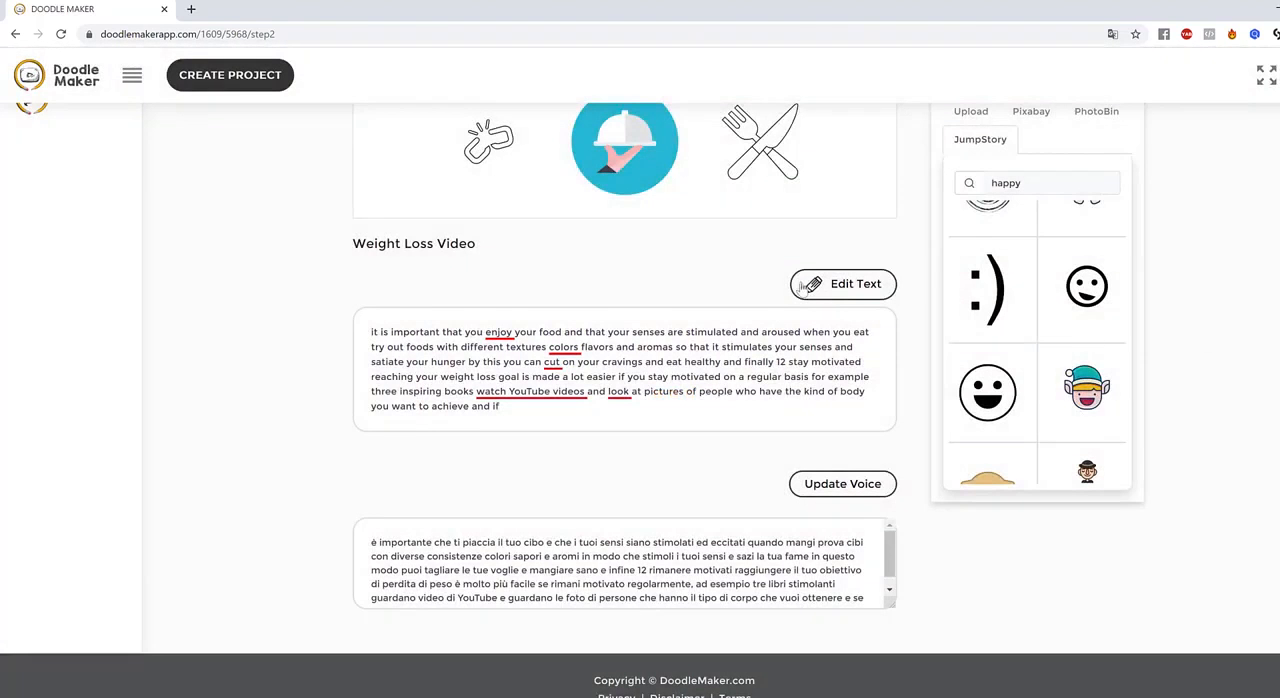
Delete the jumping figure from slide 5 and move the elf face into its place
scroll(776, 256, "up", 2)
scroll(776, 256, "up", 2)
left_click_drag(398, 296, 618, 316)
left_click(618, 316)
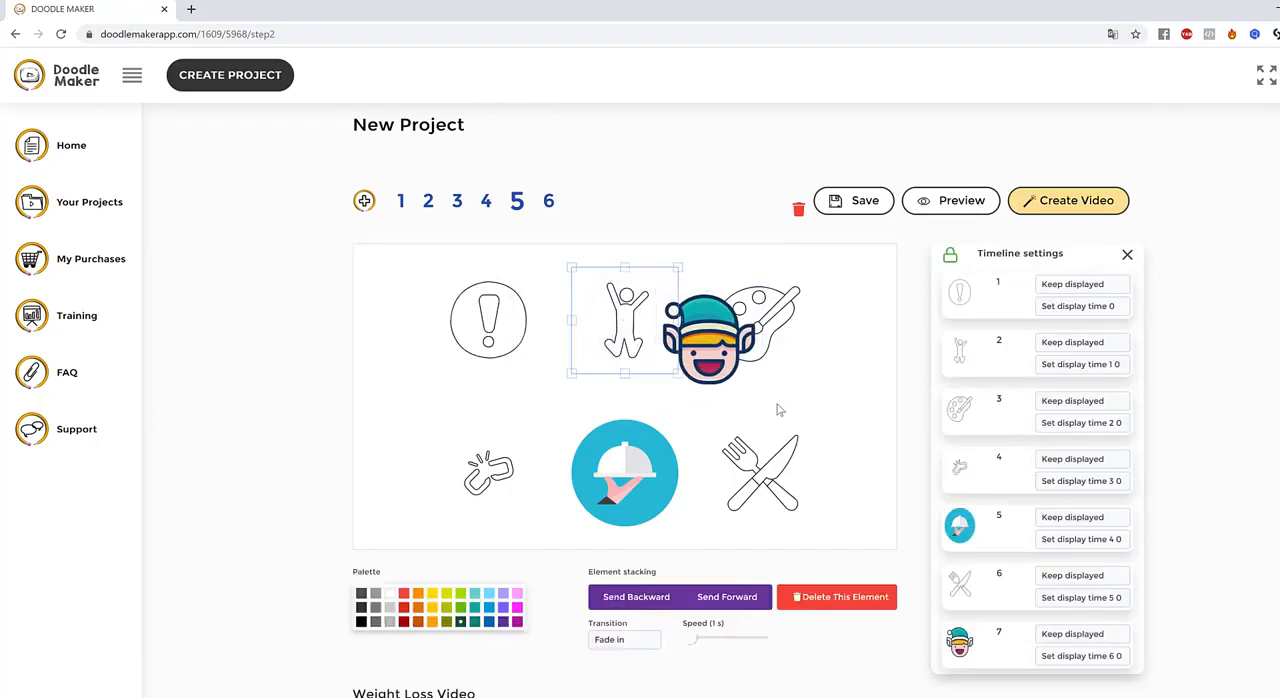
left_click(828, 600)
left_click(718, 328)
left_click_drag(718, 328, 632, 302)
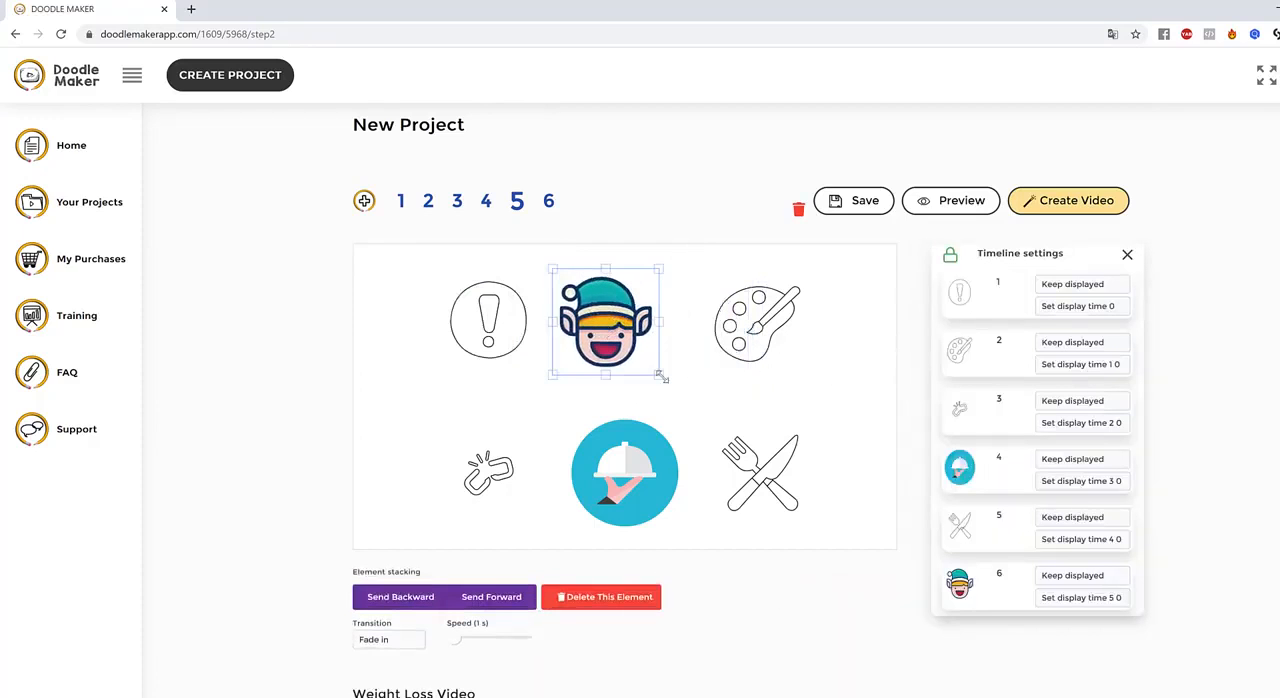
Enlarge the elf face and position it between the exclamation mark and the paint palette, above the serving tray
left_click_drag(663, 376, 698, 410)
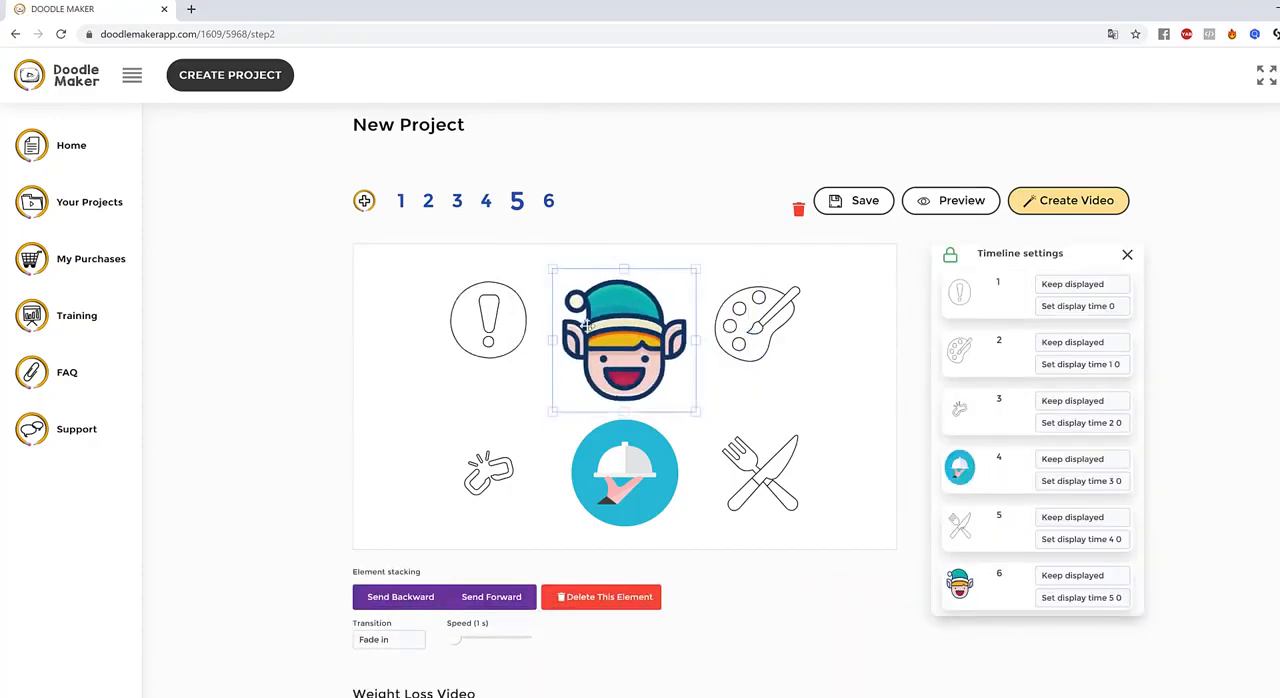
left_click(809, 418)
left_click(609, 344)
left_click(857, 363)
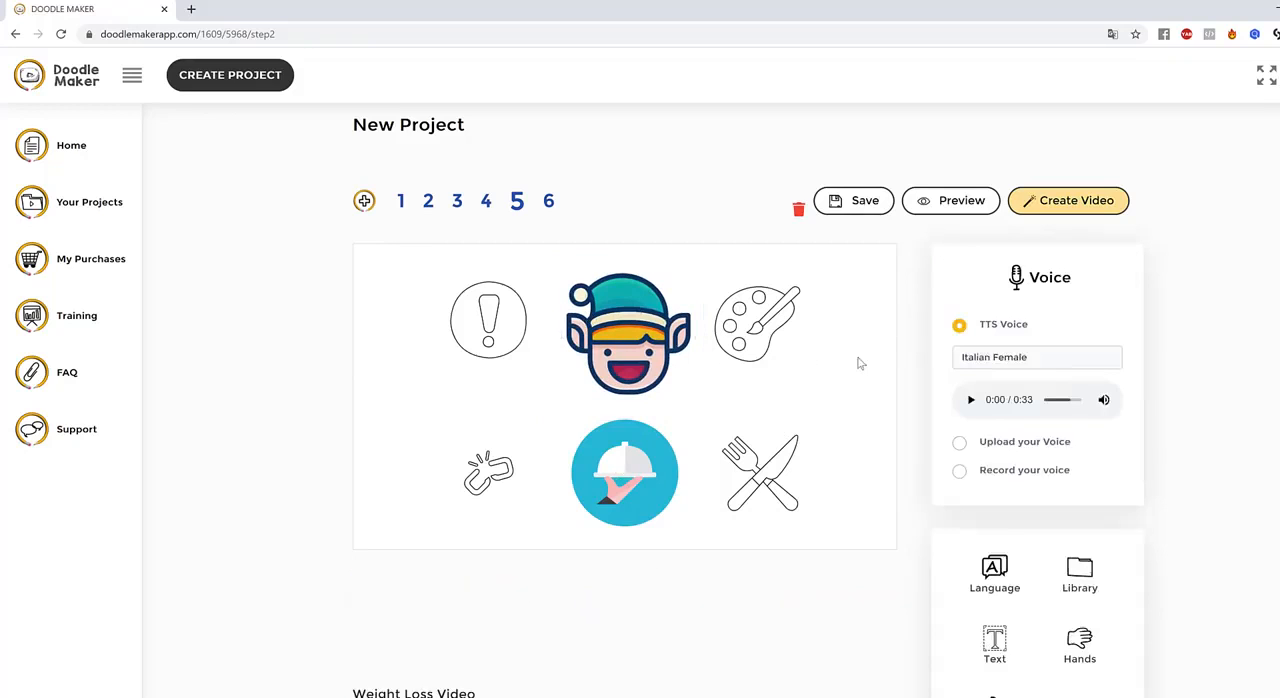